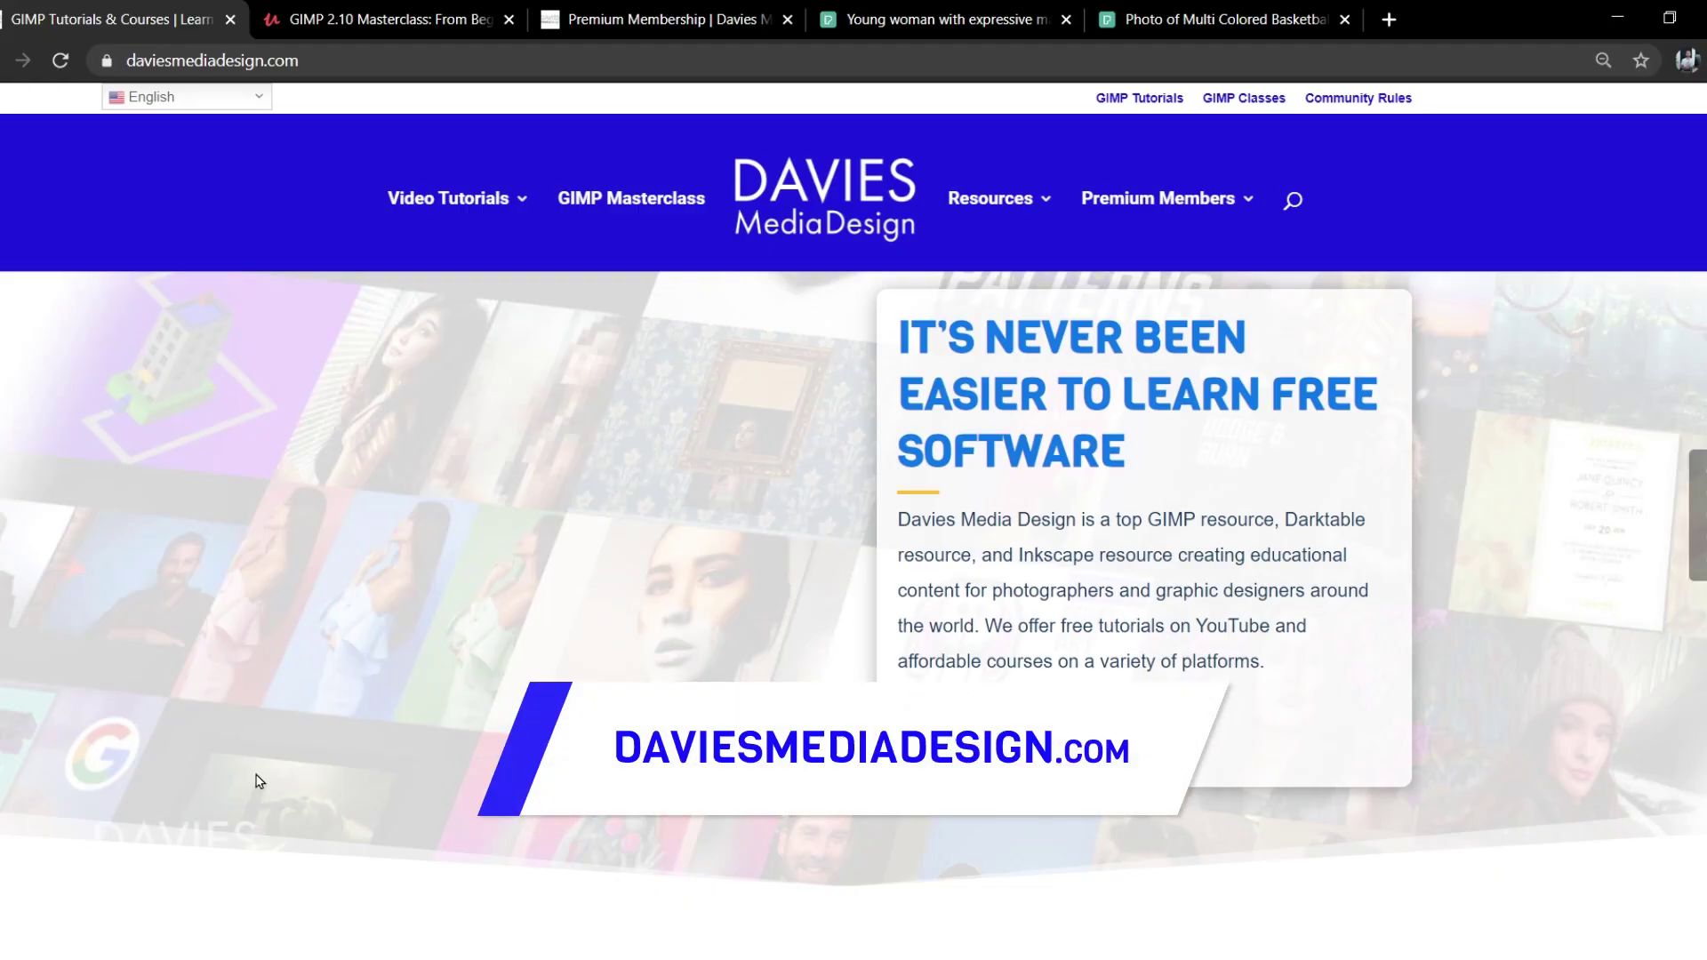
# Scroll down the daviesmediadesign.com homepage through its tutorials and articles
pyautogui.scroll(-8, 264, 780)
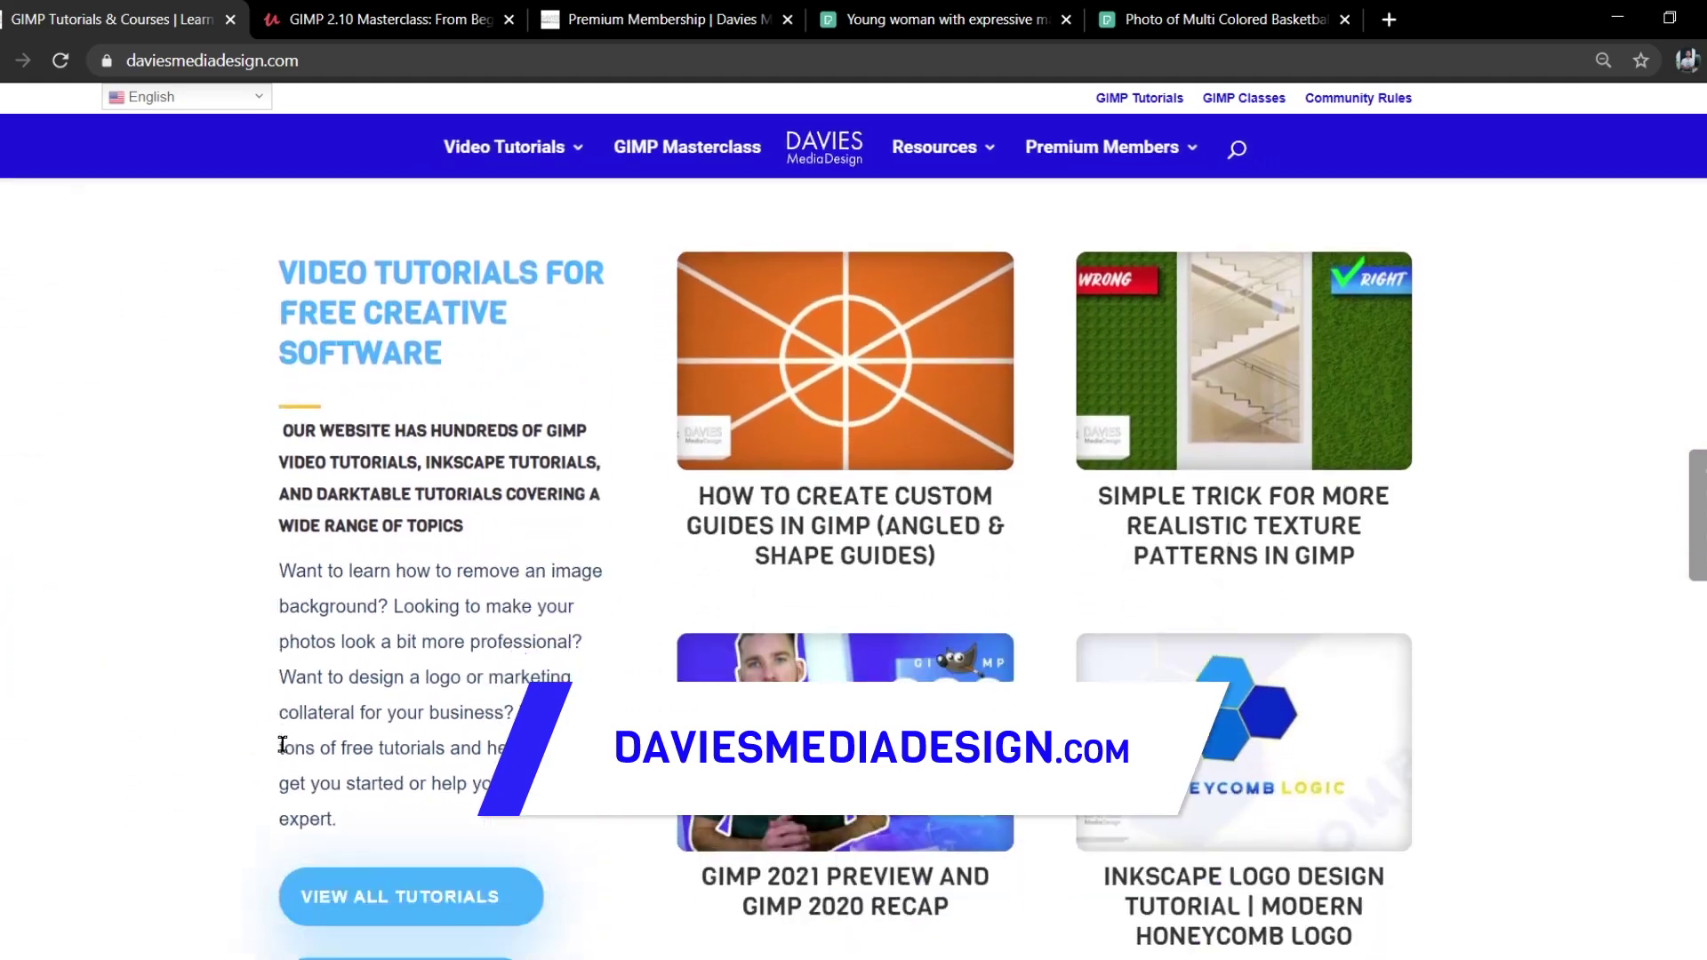
pyautogui.scroll(-5, 284, 745)
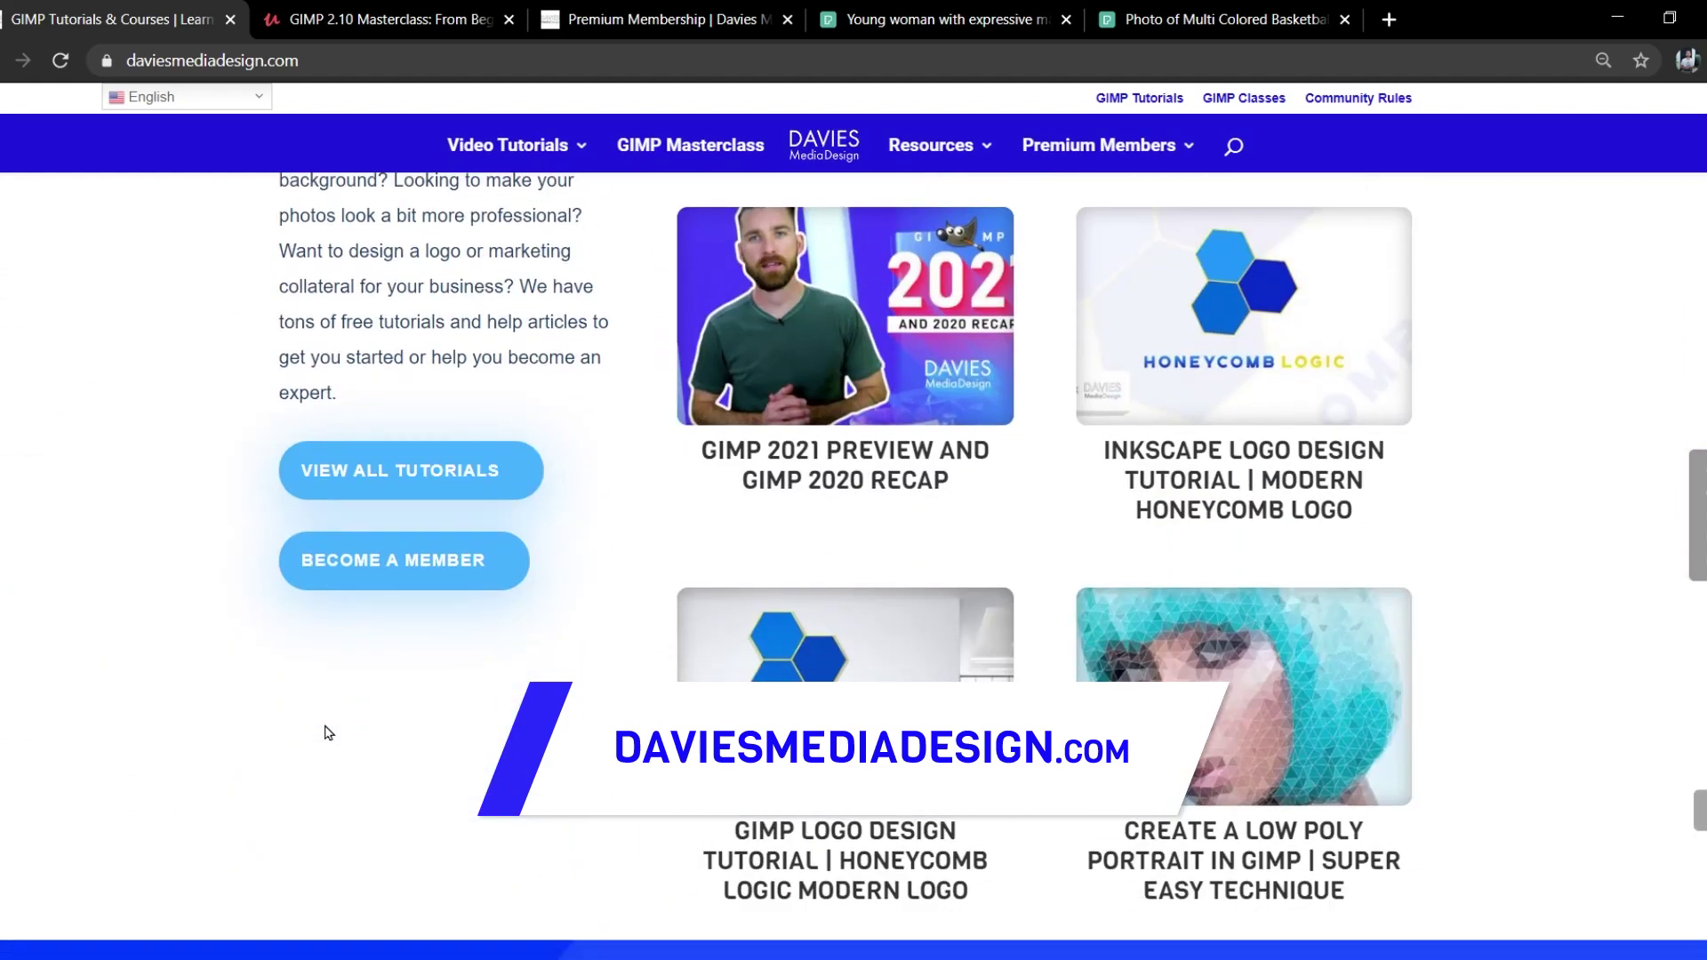
pyautogui.scroll(-8, 330, 731)
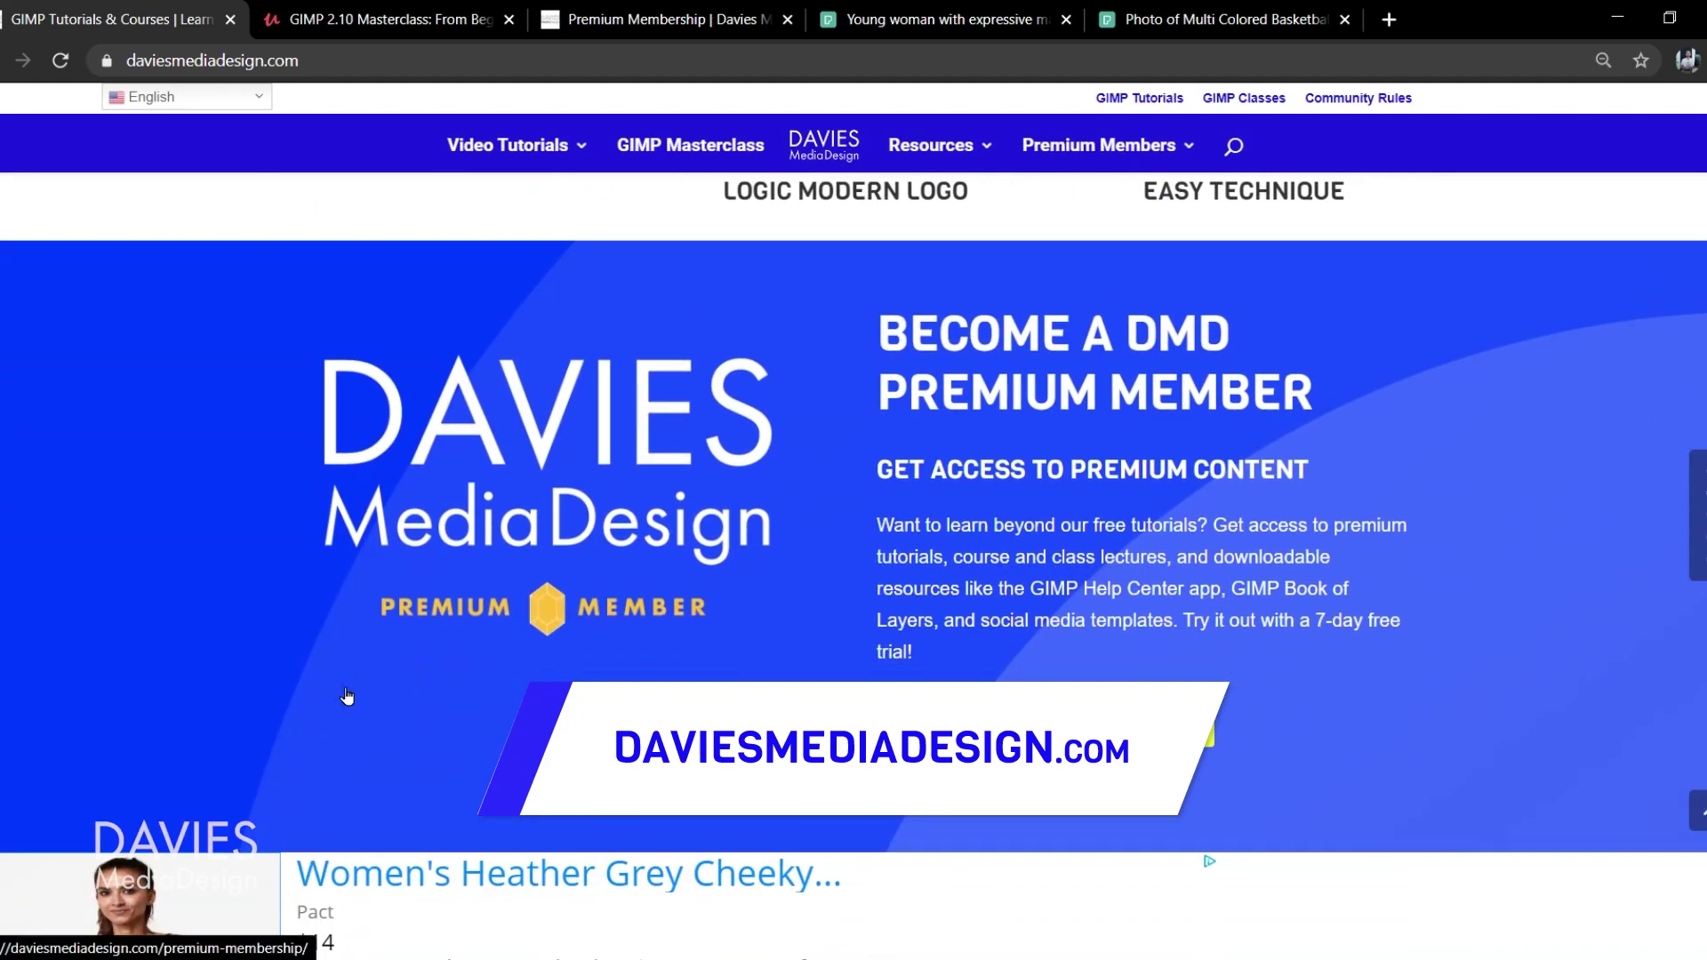
pyautogui.scroll(-8, 360, 676)
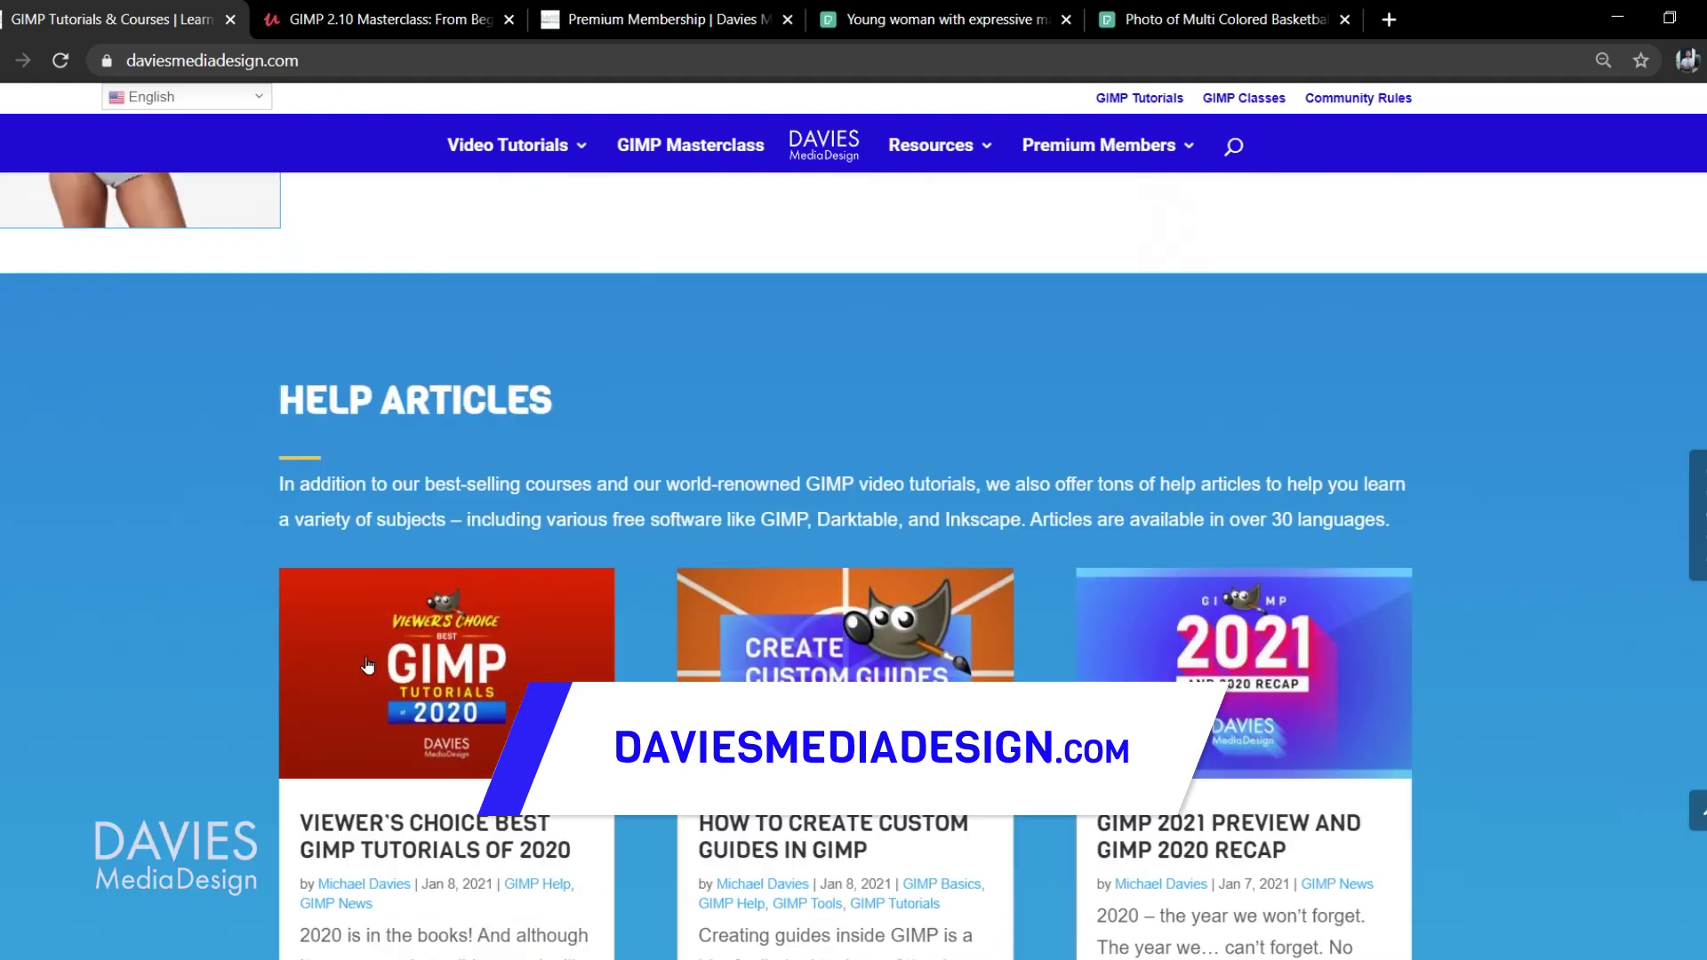
pyautogui.scroll(-5, 378, 652)
pyautogui.scroll(-15, 378, 645)
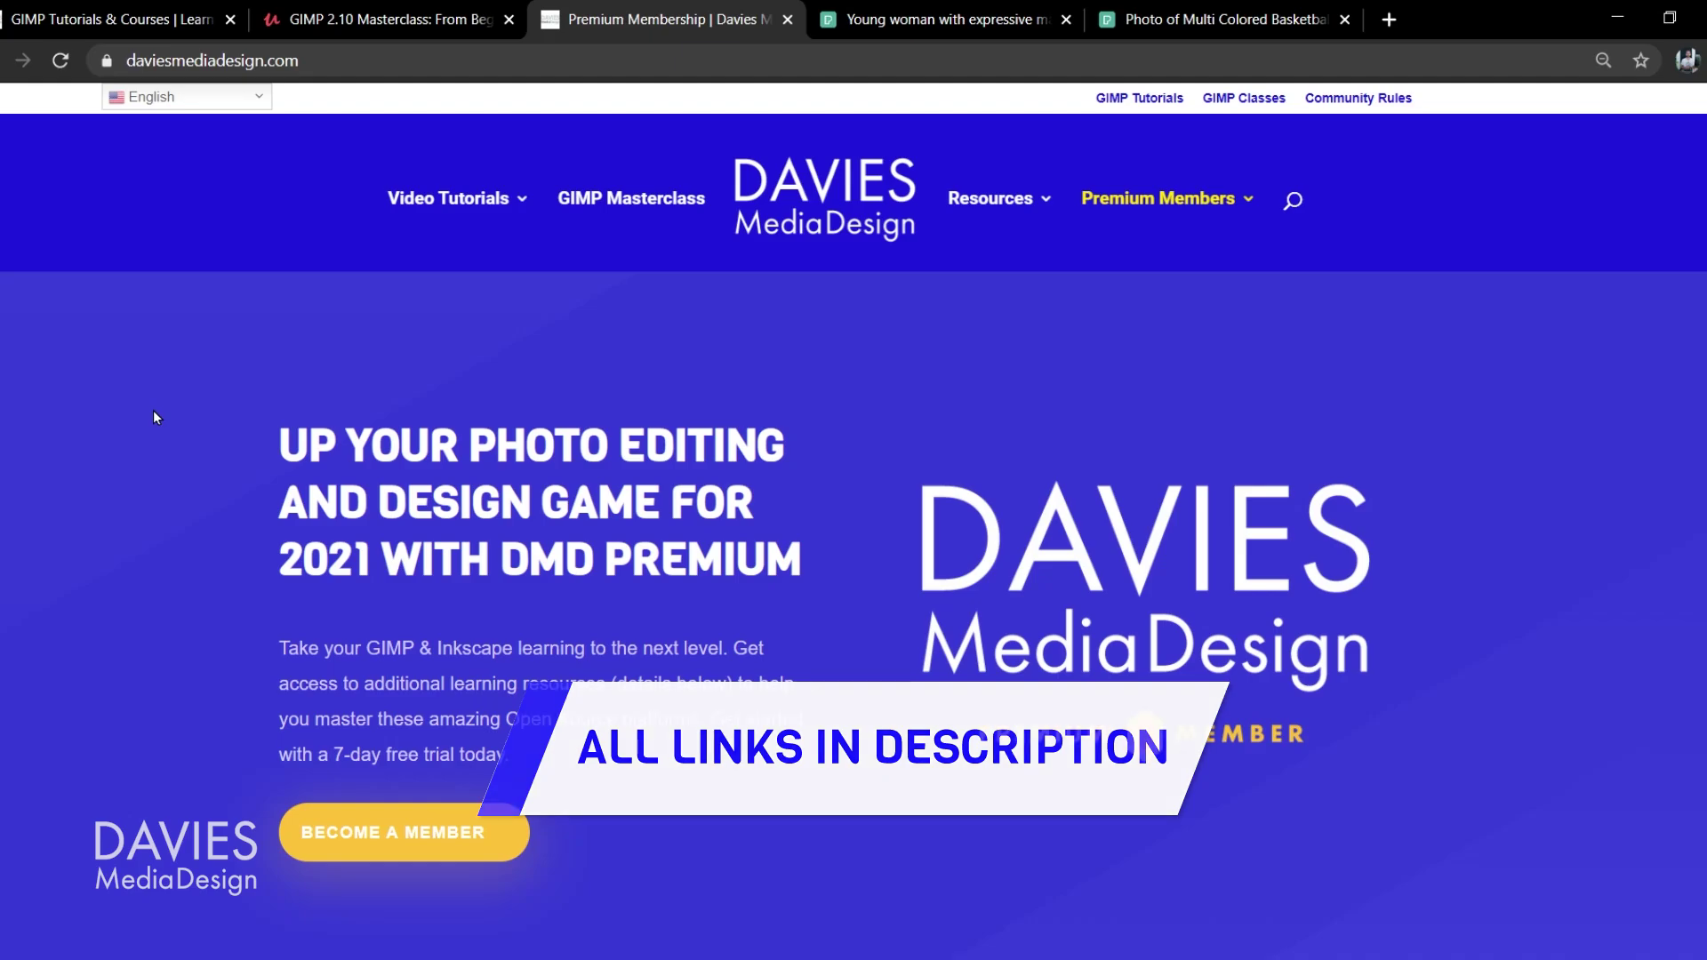
# Show the Pexels Free Download size options for the young woman portrait and the basketball photo
pyautogui.click(862, 11)
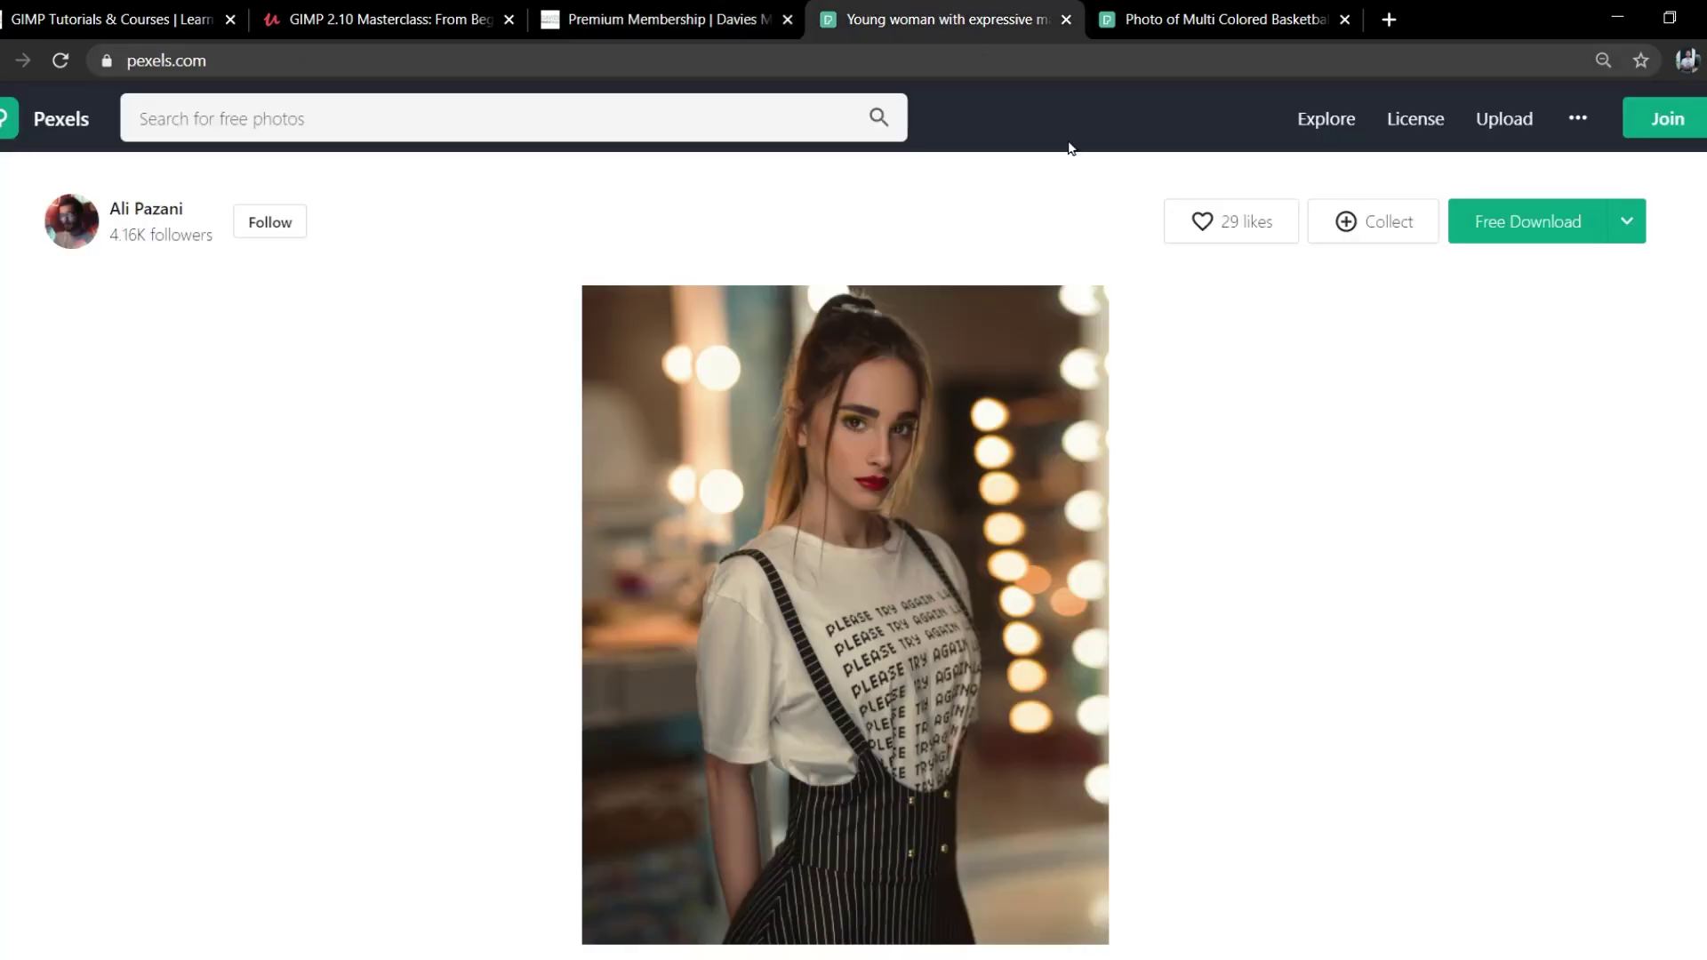
pyautogui.click(1625, 222)
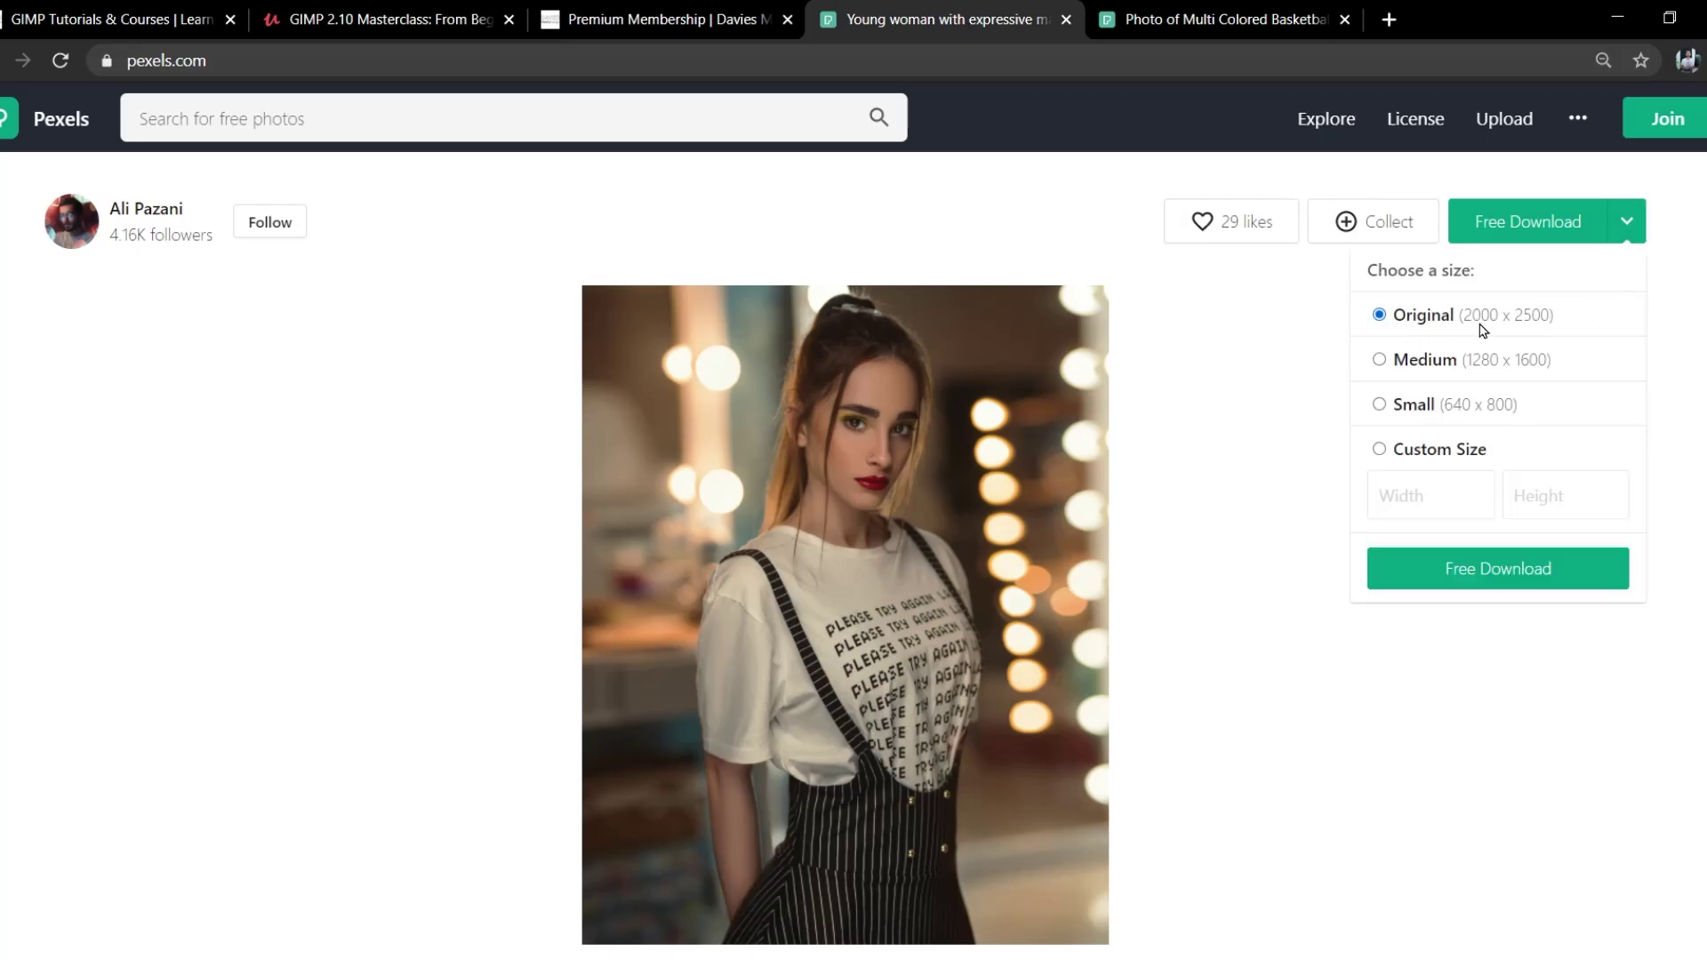
pyautogui.click(1260, 25)
pyautogui.click(1623, 233)
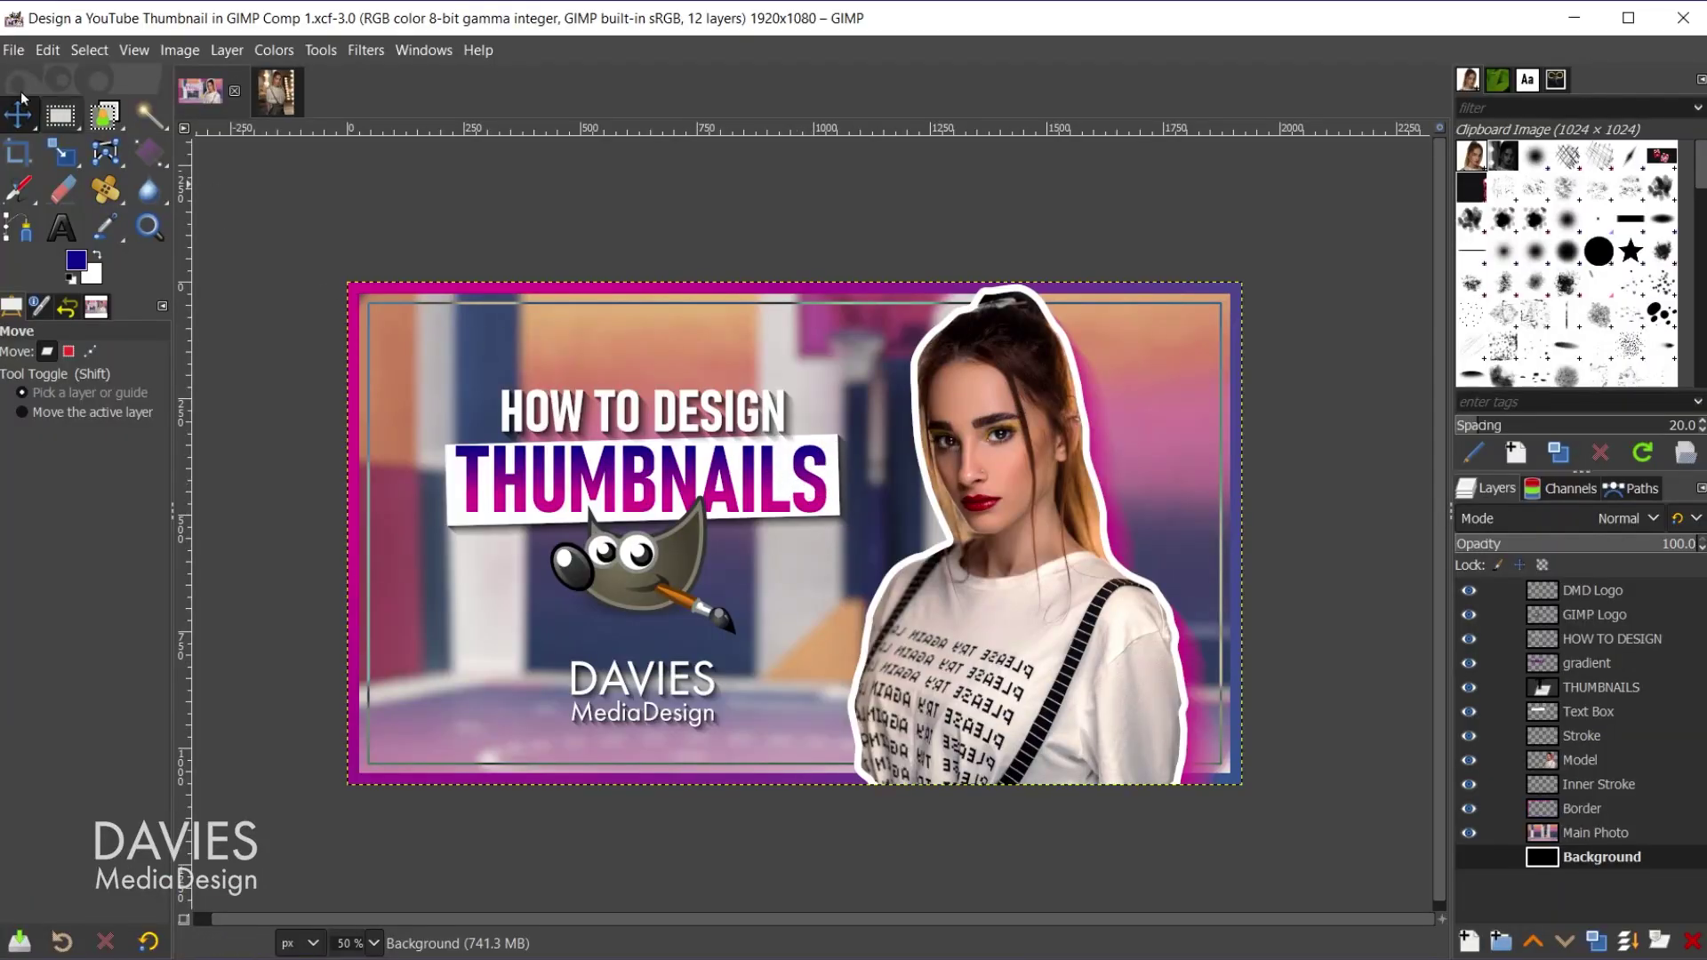
# Create a new 1920×1080 px image from File > New
pyautogui.click(14, 50)
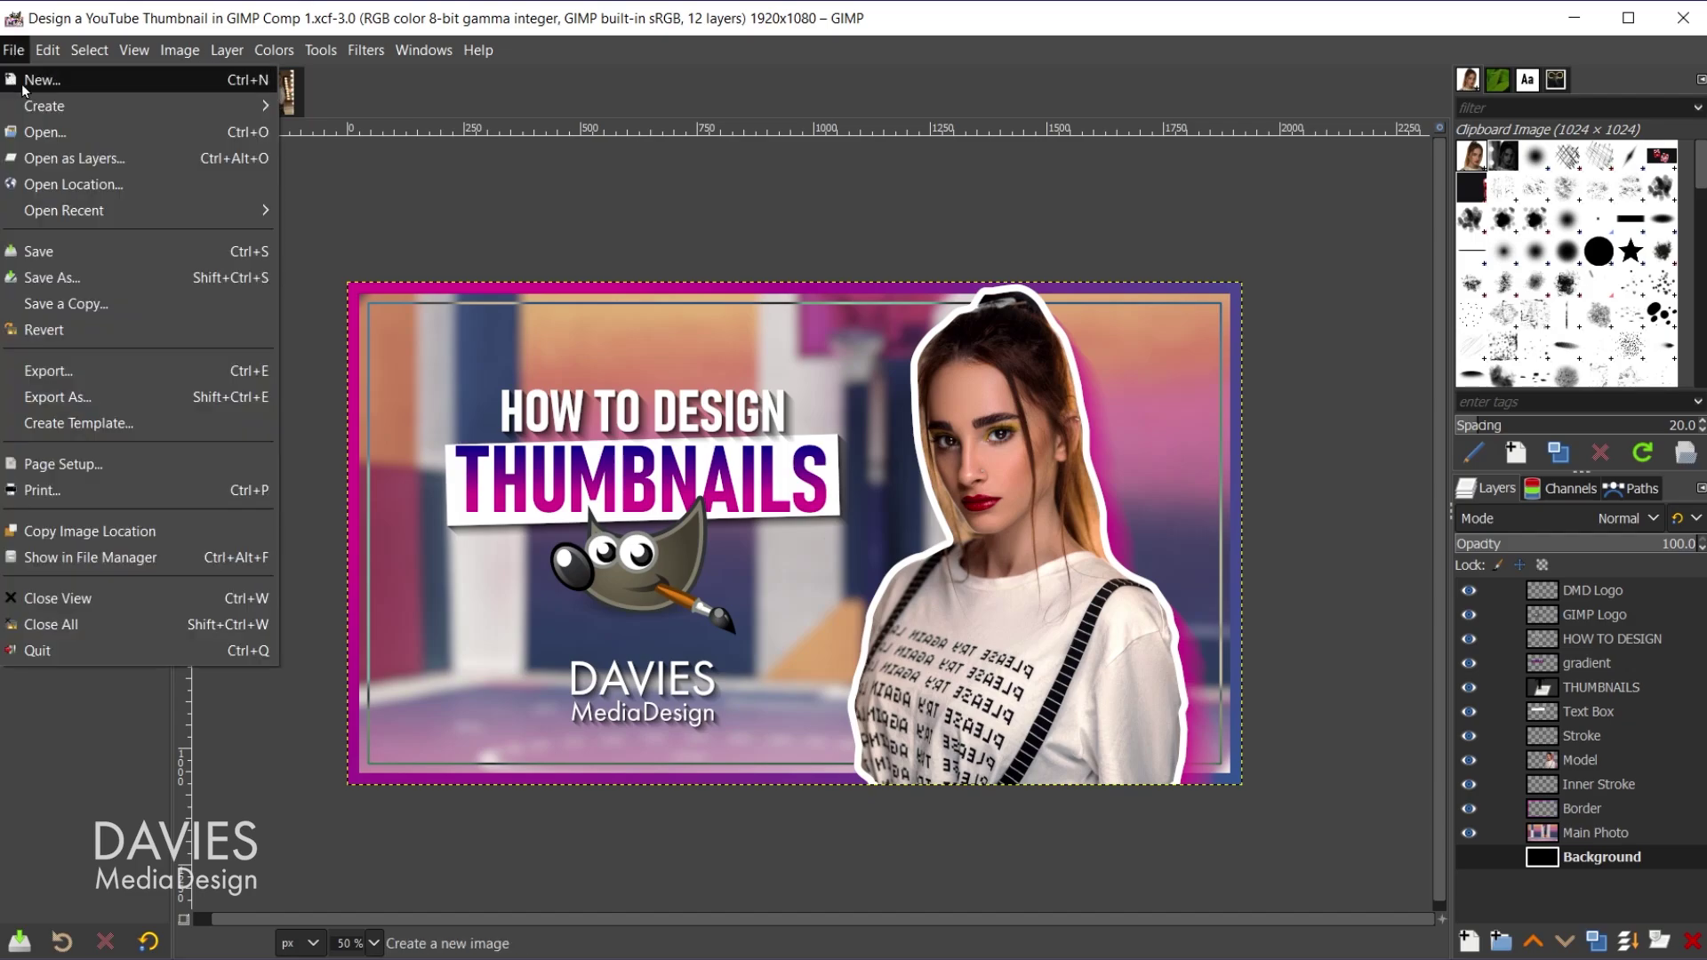
pyautogui.click(21, 83)
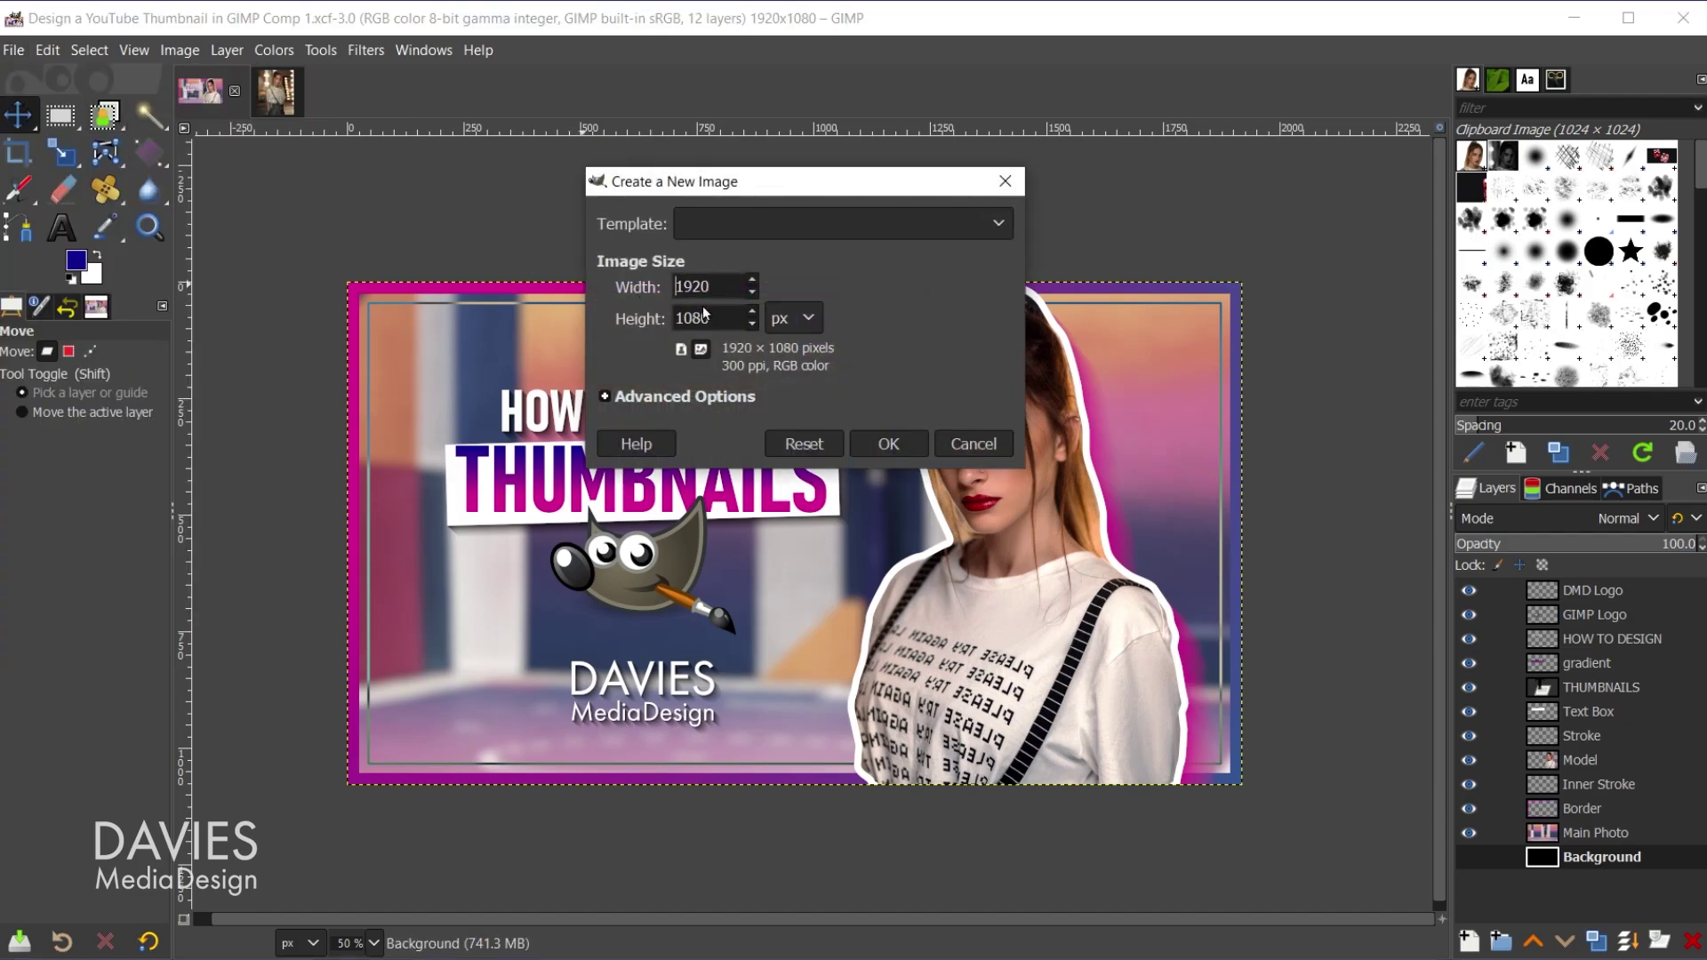
pyautogui.click(888, 444)
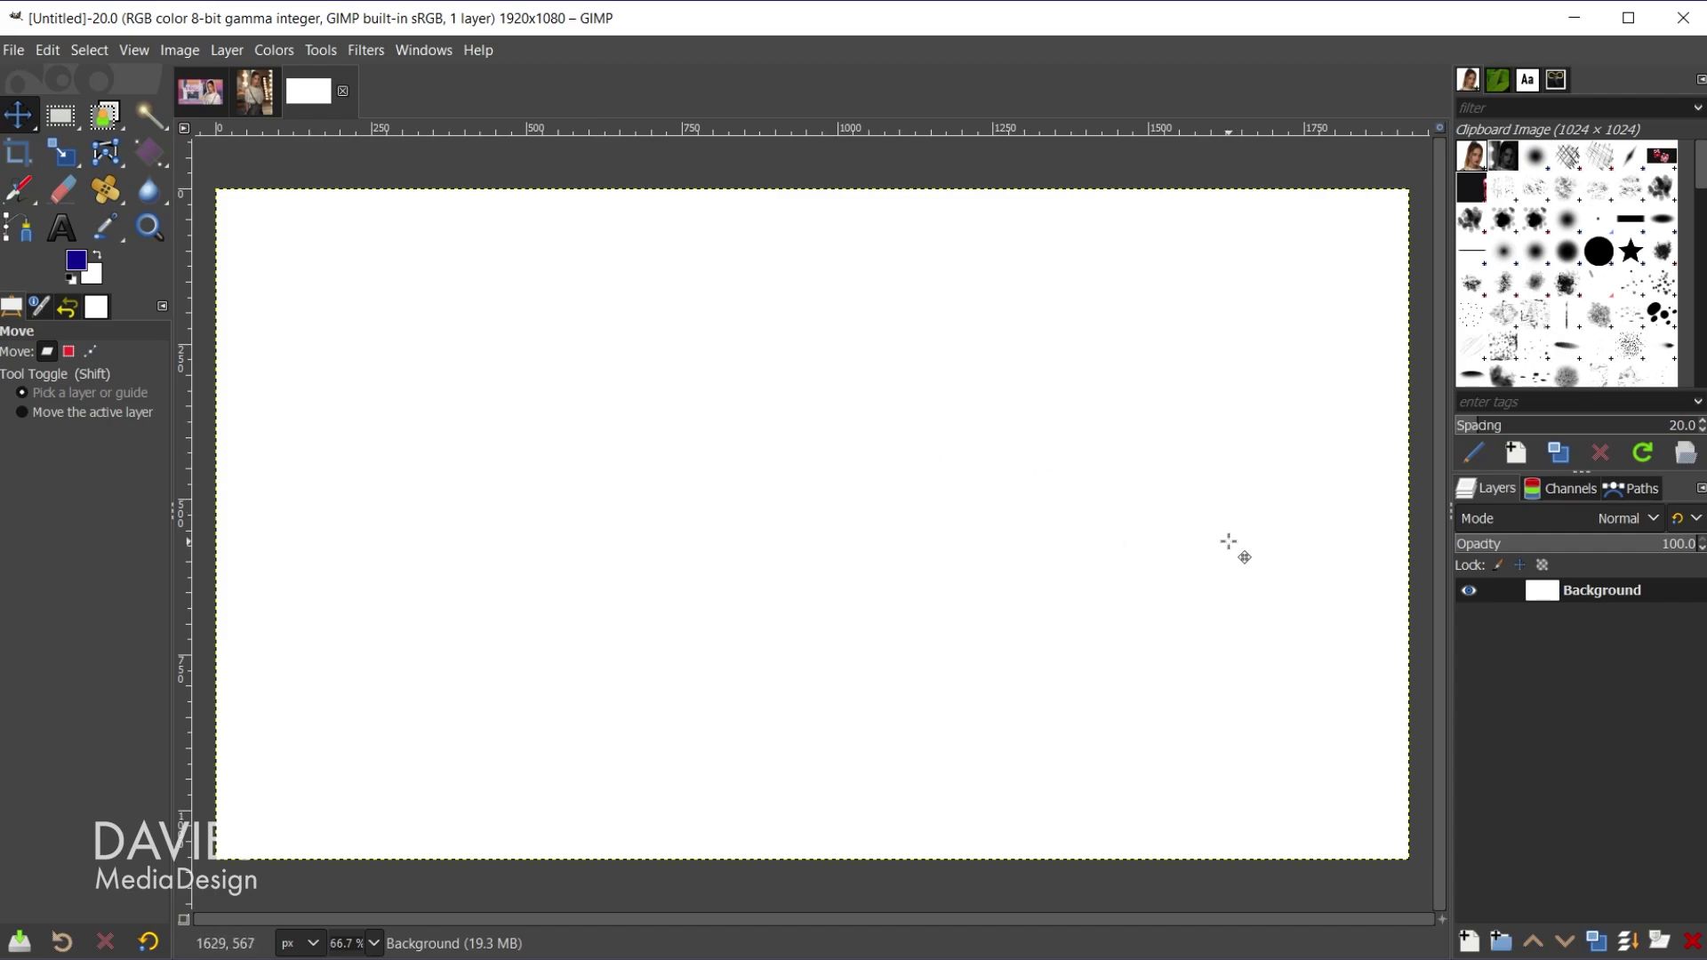
# Dock the Palettes dialog and open YT Thumbnail Tut Palette in the Palette Editor
pyautogui.click(427, 52)
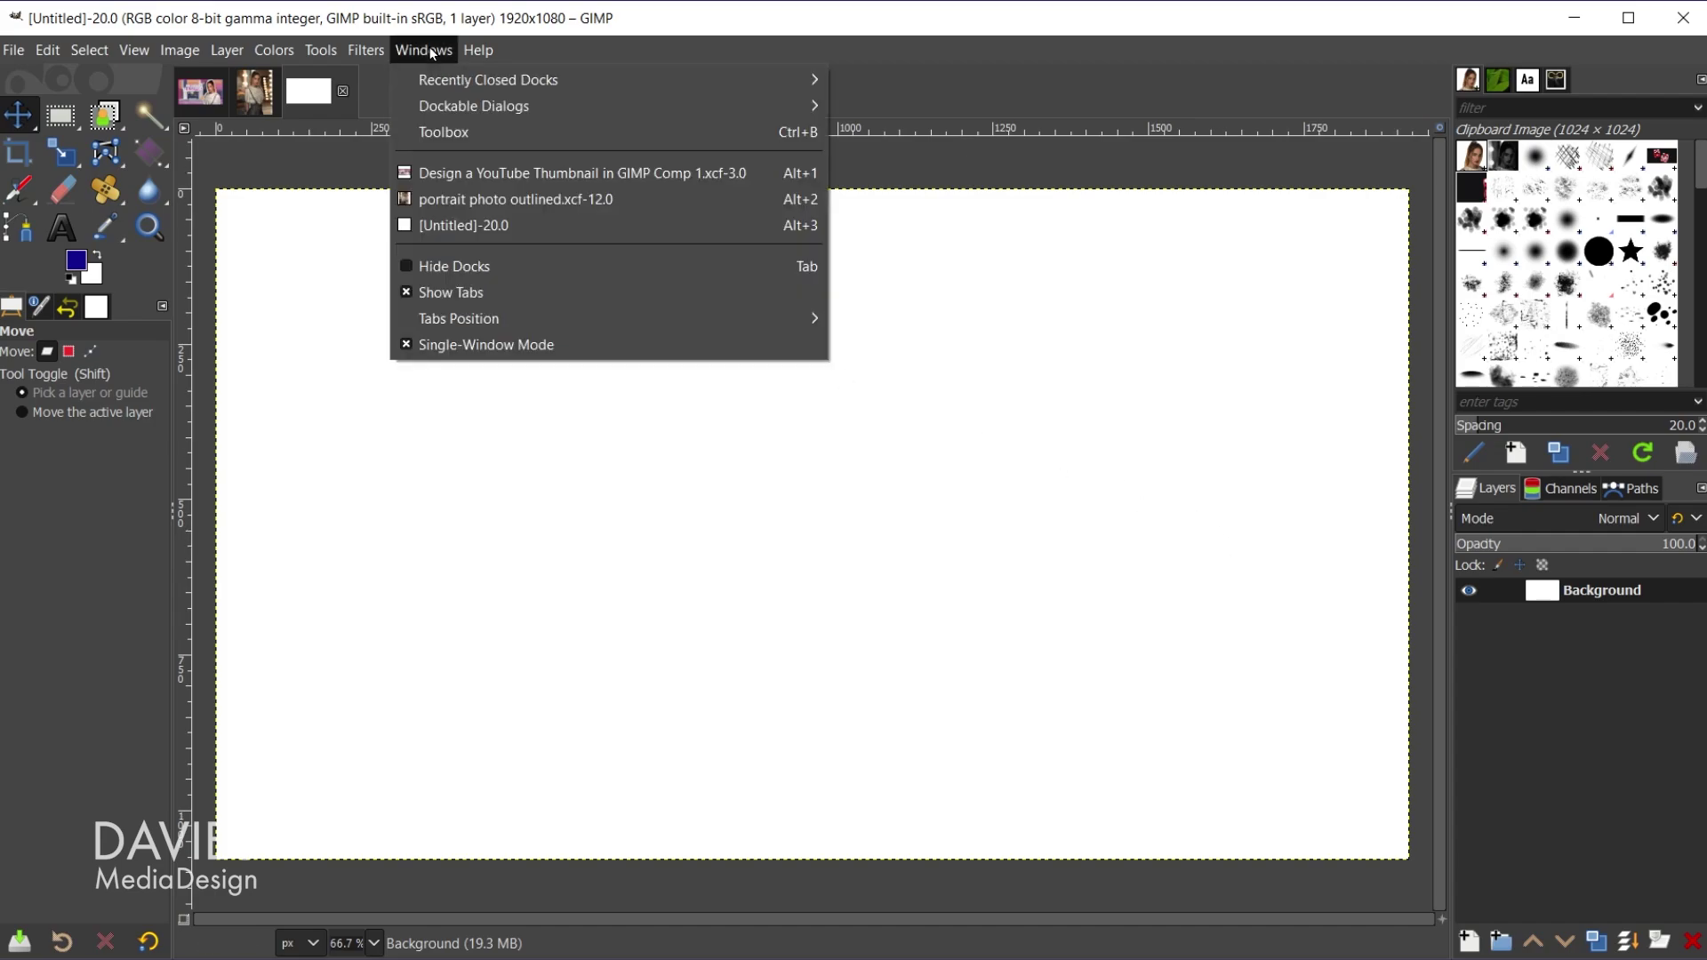
pyautogui.moveTo(436, 109)
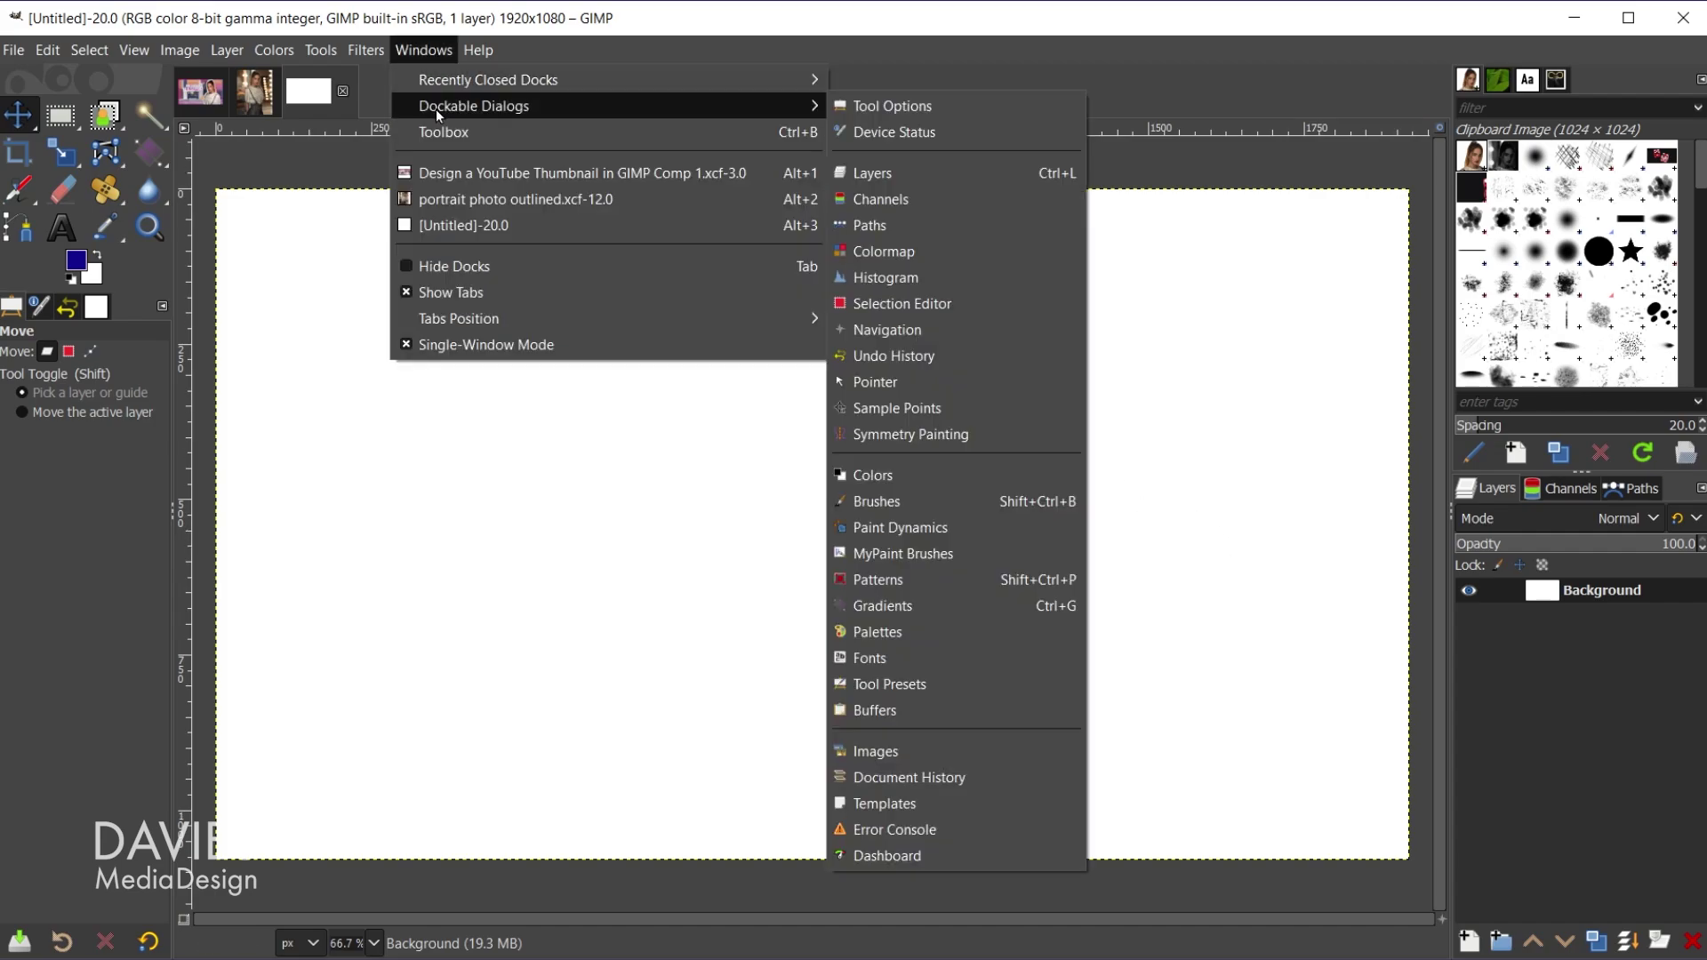
pyautogui.click(877, 632)
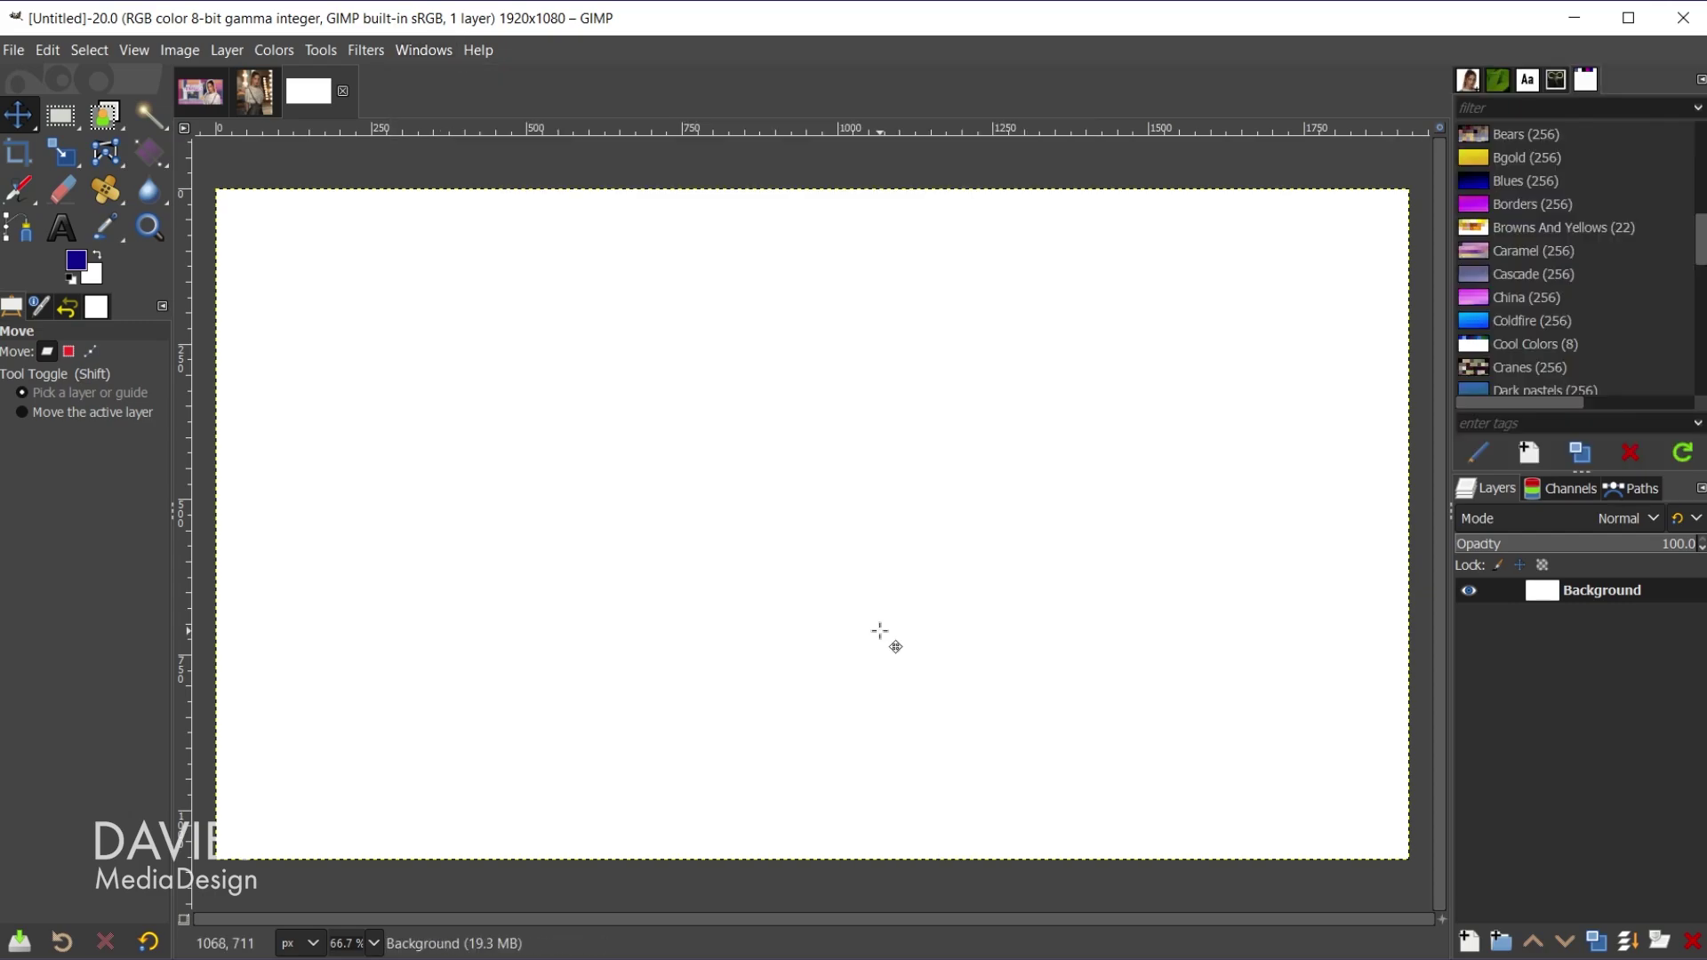
pyautogui.scroll(2, 1701, 224)
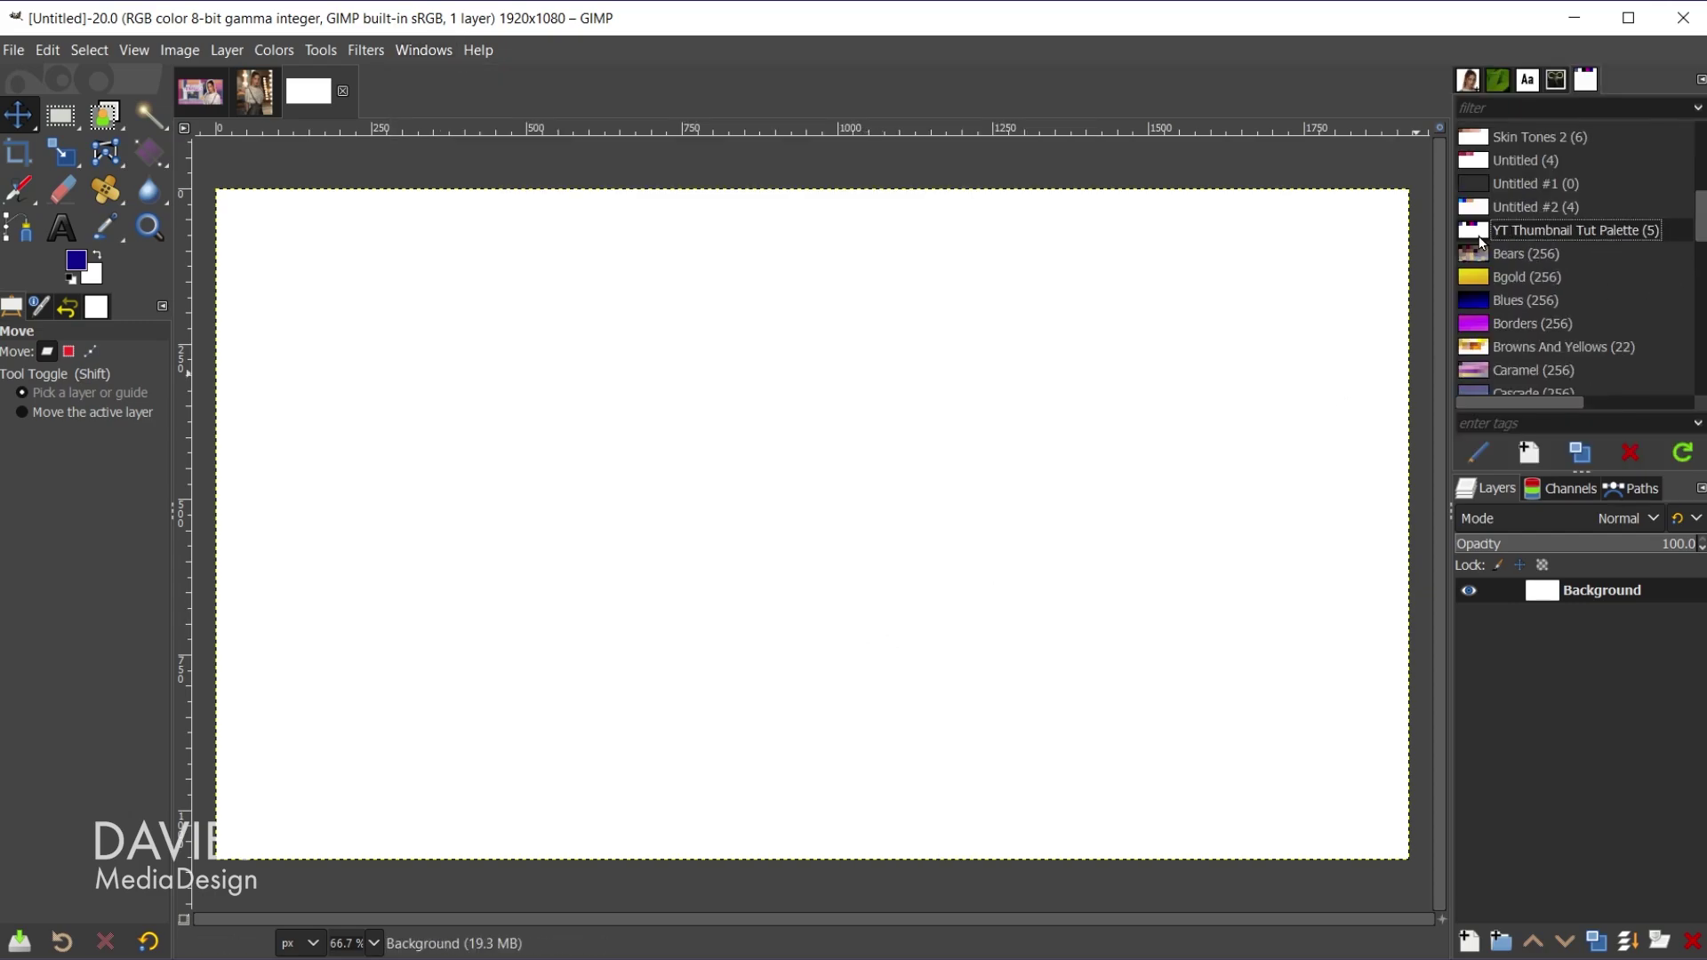
pyautogui.doubleClick(1476, 233)
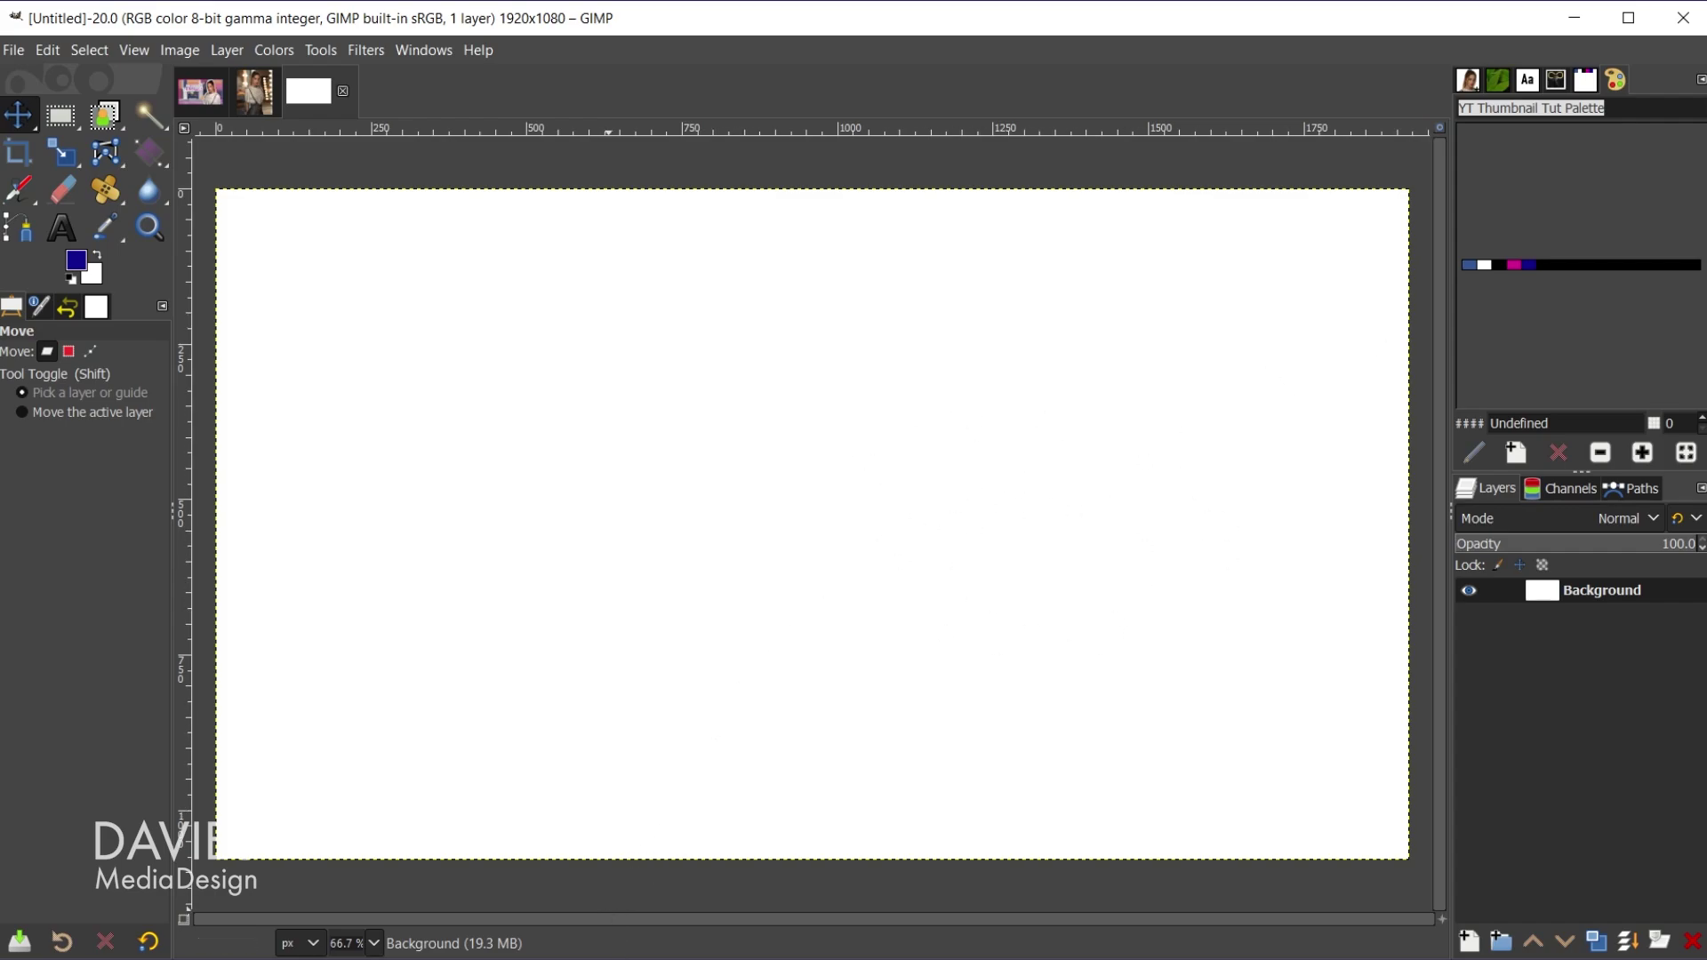
# Open pexels-ali-pazani-5523257 in GIMP from File Explorer, converting it to built-in sRGB
pyautogui.hotkey('alt', 'Tab')
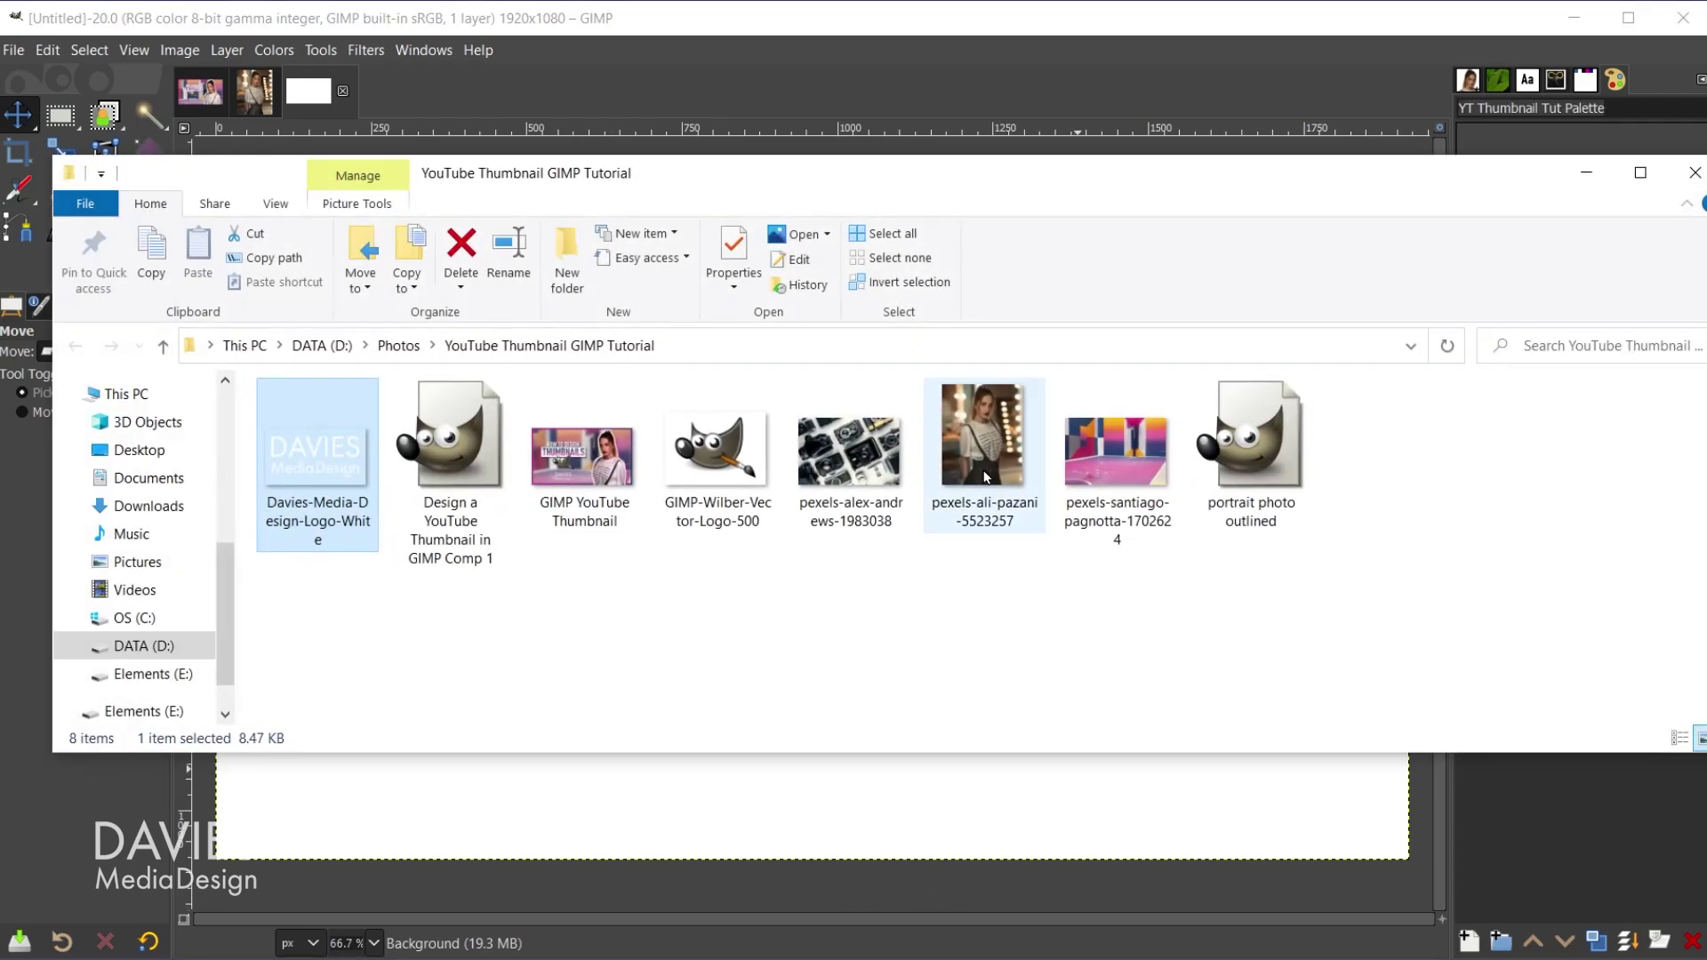
pyautogui.moveTo(985, 437); pyautogui.dragTo(94, 90)
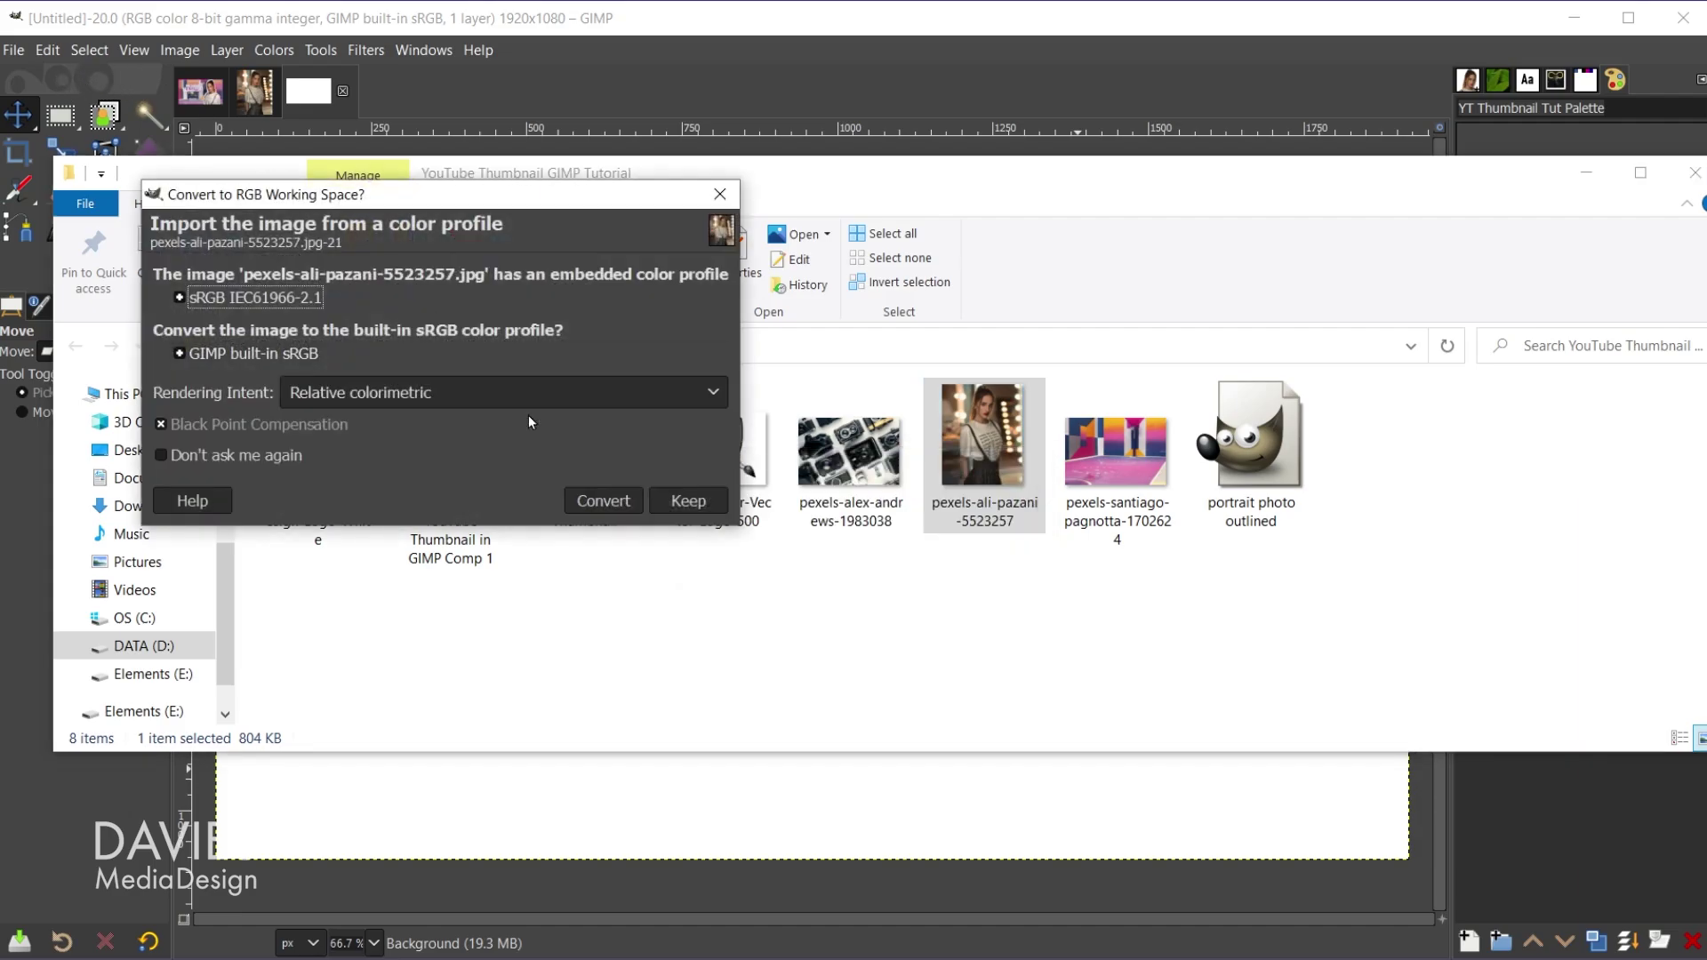
pyautogui.click(612, 504)
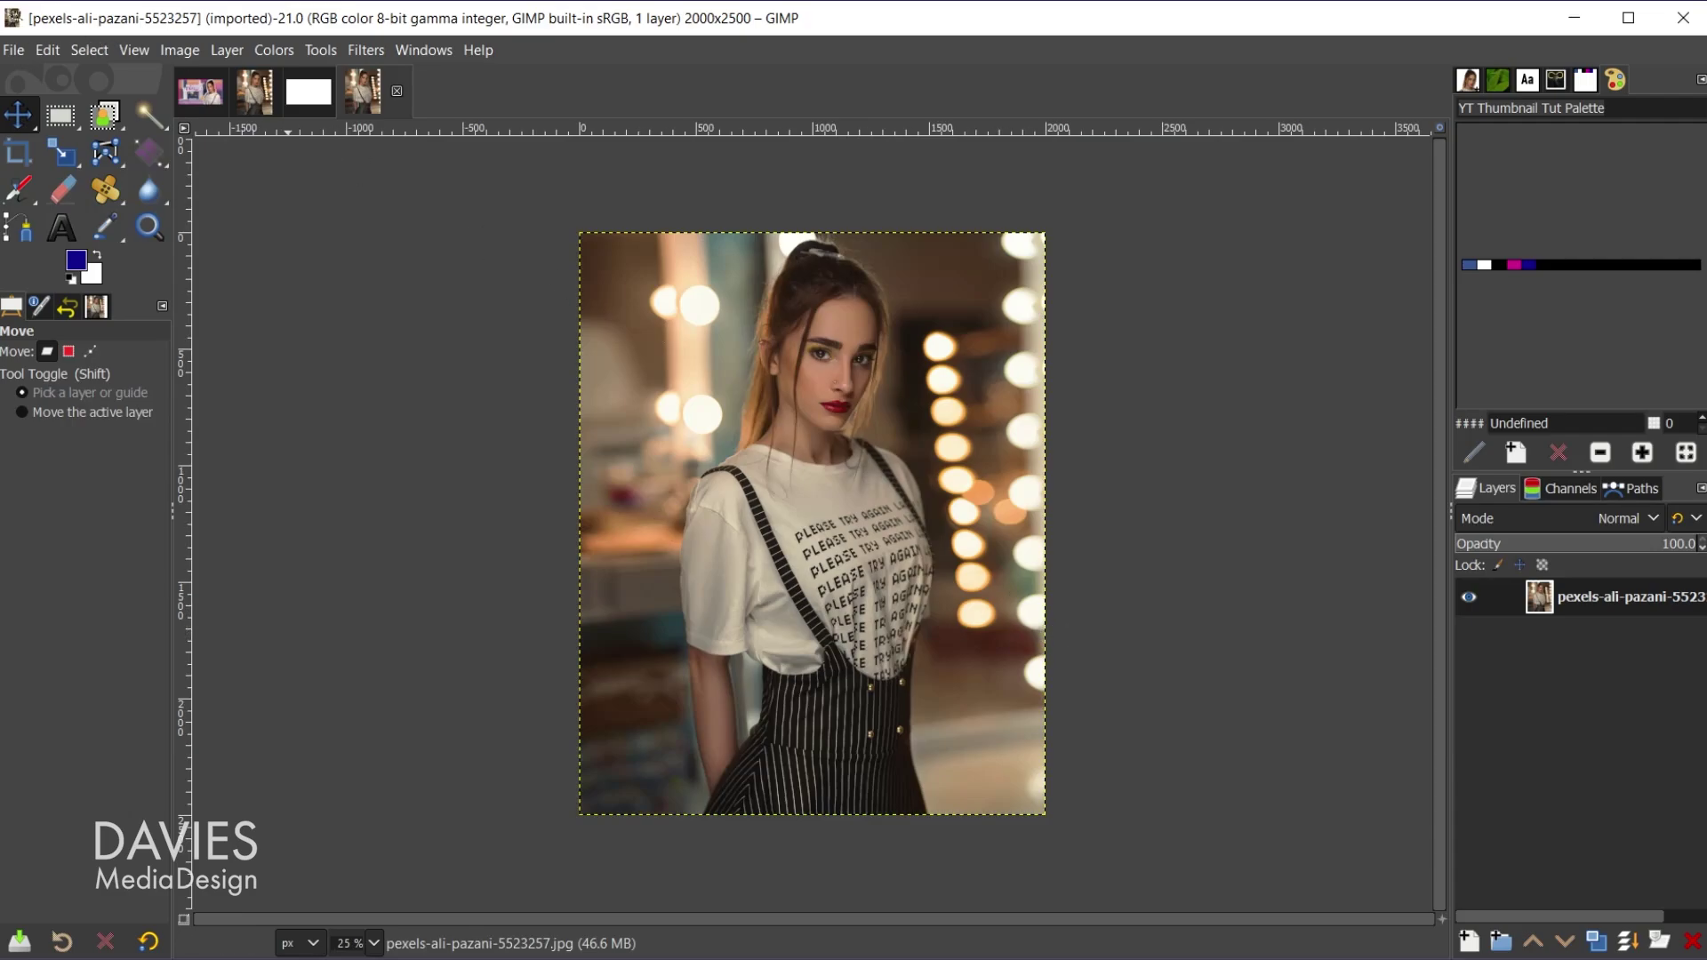
# With the Paths tool, start a curved path at the image's bottom edge along the arm
pyautogui.click(13, 50)
pyautogui.click(743, 62)
pyautogui.press('b')
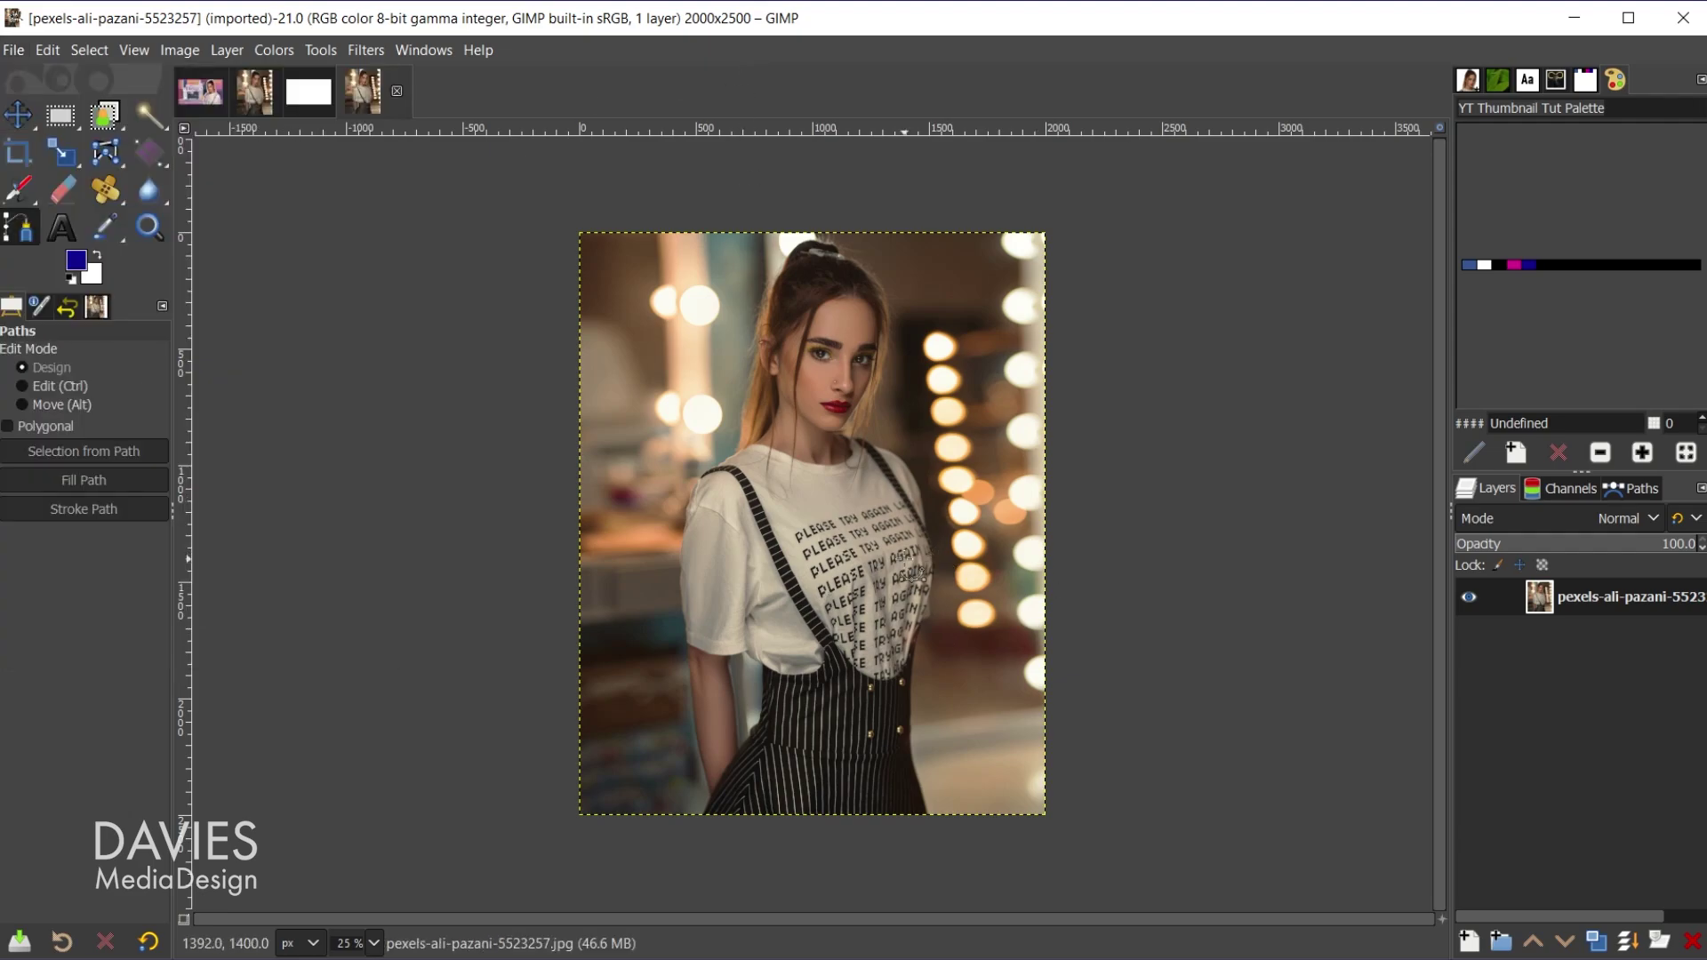
pyautogui.scroll(2, 684, 836)
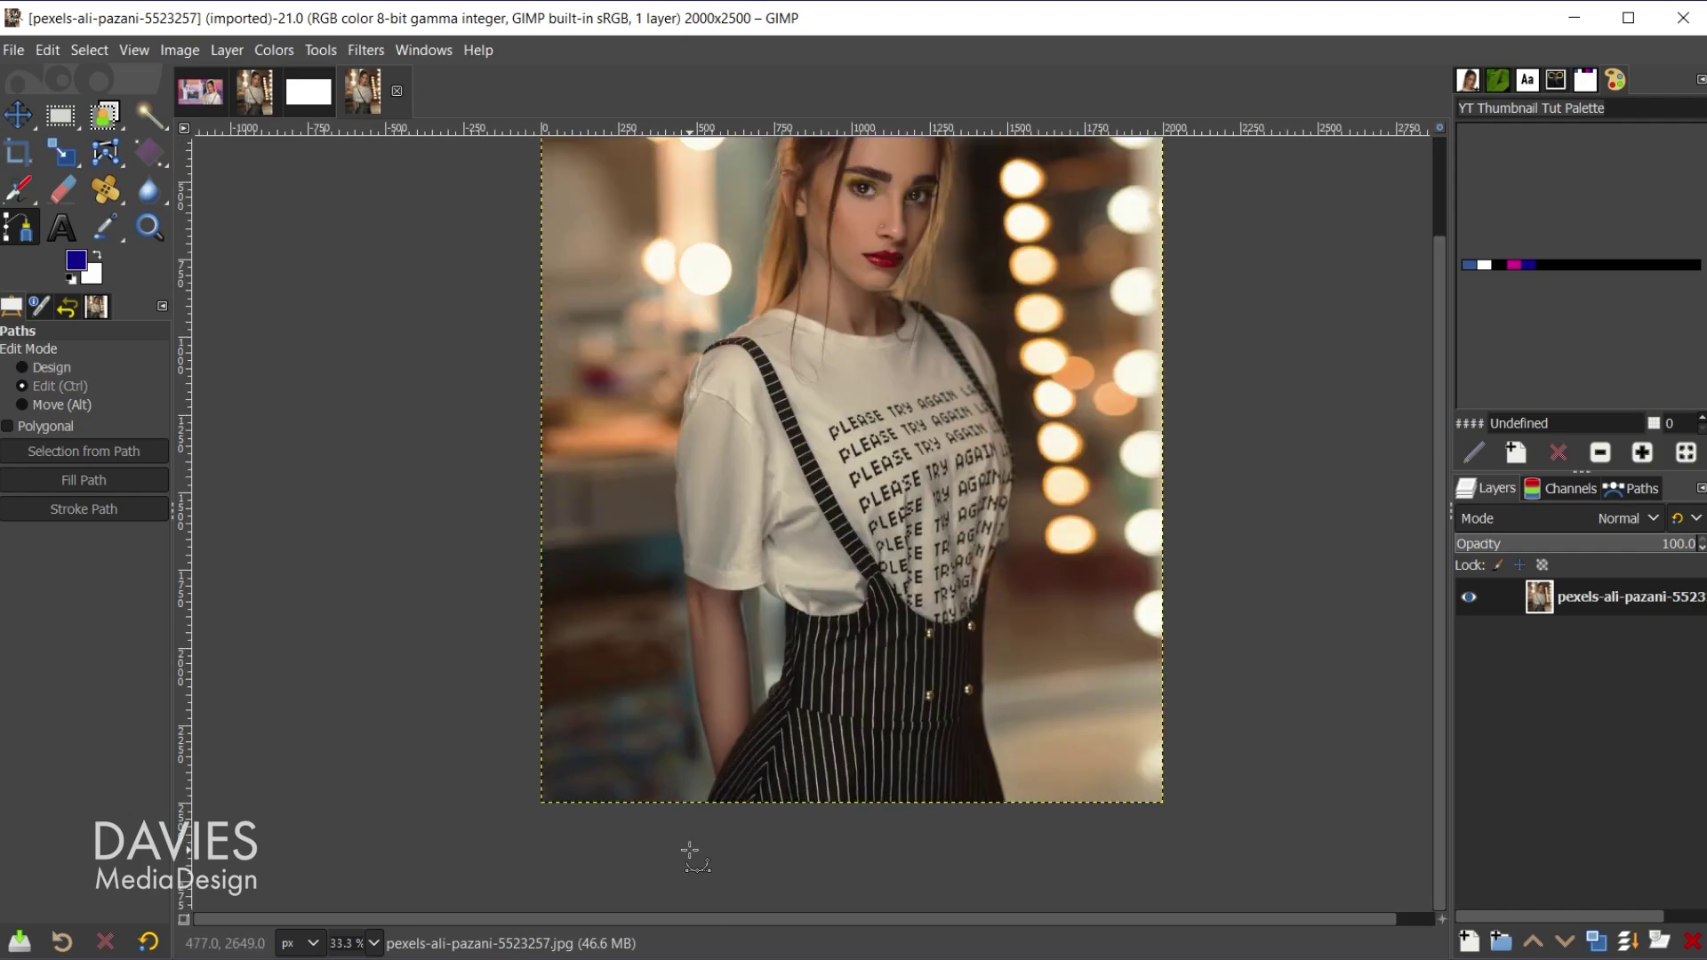
pyautogui.scroll(4, 681, 816)
pyautogui.click(789, 760)
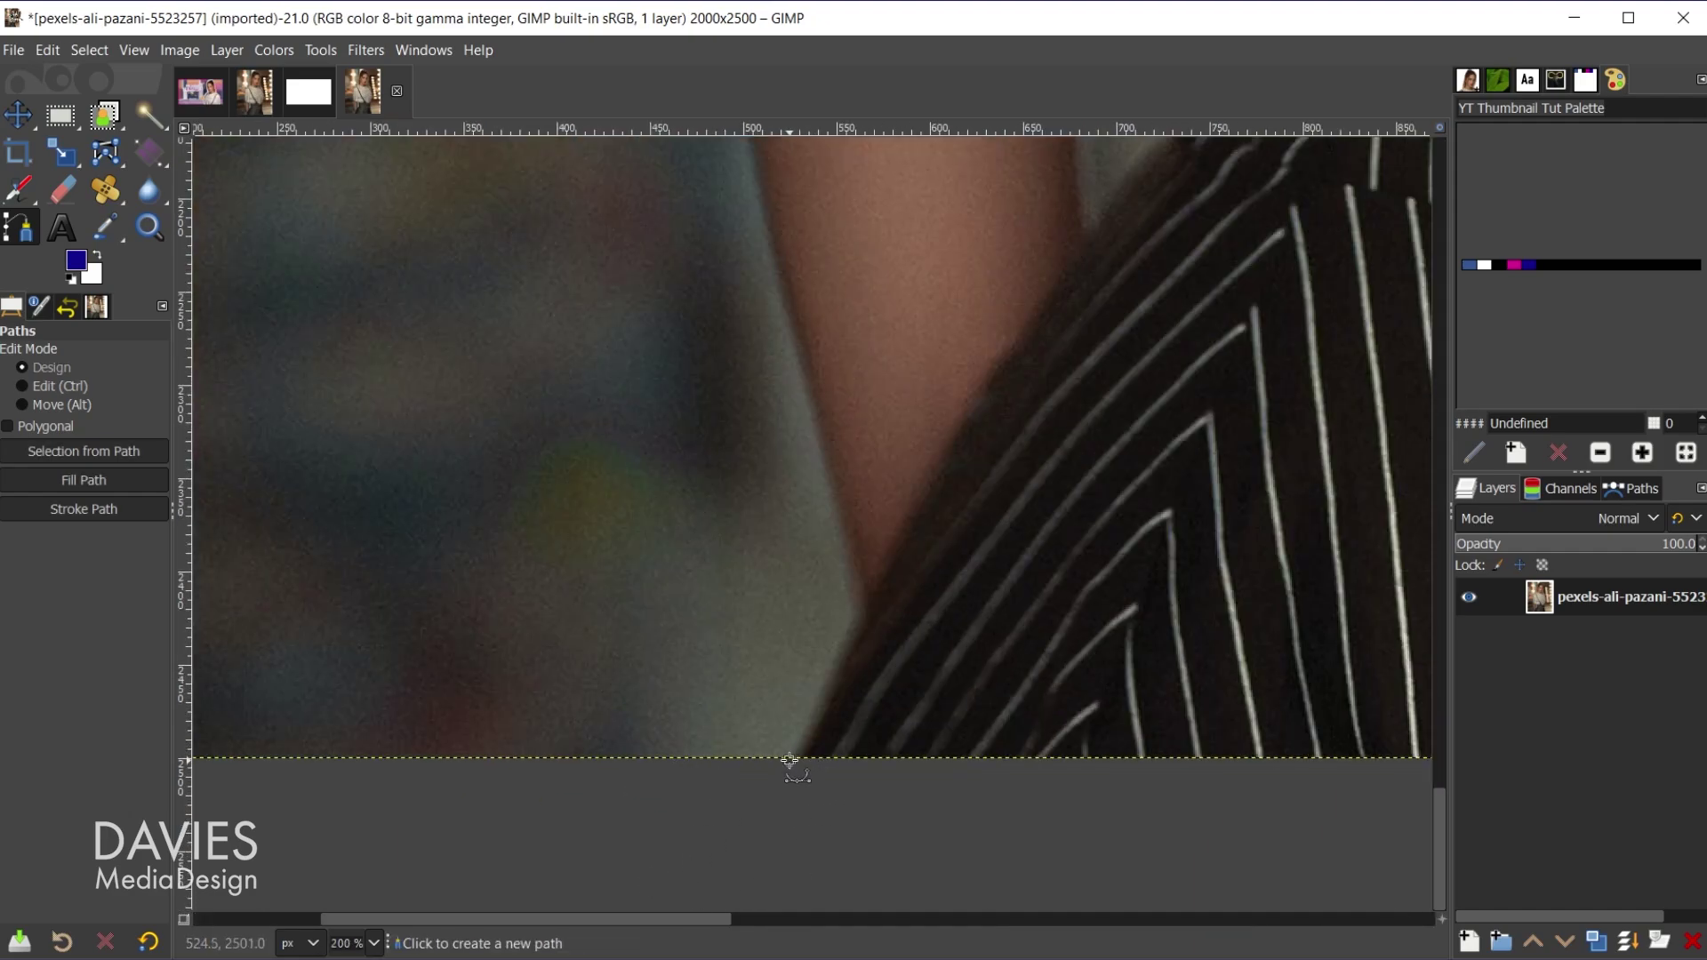
pyautogui.moveTo(859, 604); pyautogui.dragTo(871, 573)
pyautogui.moveTo(813, 418); pyautogui.dragTo(811, 400)
# Continue adding anchors up the arm's outer edge to the bottom of the sleeve
pyautogui.scroll(-1, 812, 400)
pyautogui.scroll(-1, 800, 373)
pyautogui.scroll(4, 787, 349)
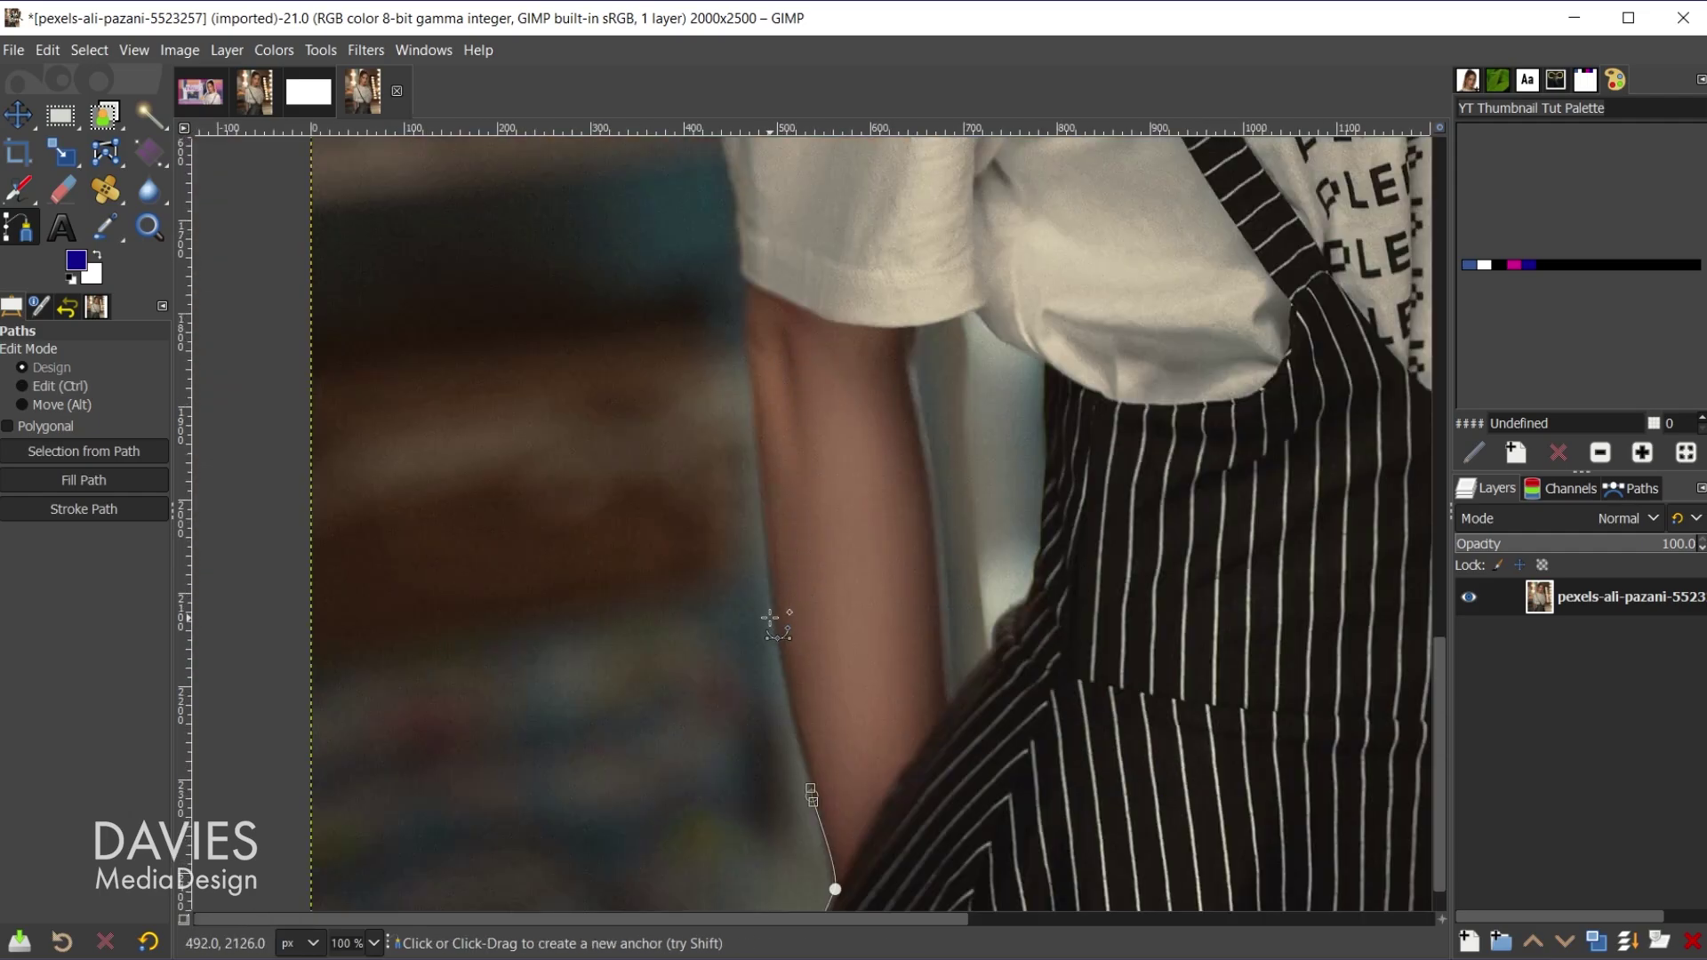
pyautogui.moveTo(770, 613); pyautogui.dragTo(762, 569)
pyautogui.moveTo(757, 498); pyautogui.dragTo(758, 477)
pyautogui.click(755, 414)
pyautogui.click(745, 357)
pyautogui.moveTo(747, 307); pyautogui.dragTo(744, 277)
pyautogui.click(745, 279)
pyautogui.click(736, 261)
pyautogui.click(737, 230)
pyautogui.click(734, 194)
# Extend the path with anchors up the sleeve edge
pyautogui.scroll(3, 737, 196)
pyautogui.scroll(3, 740, 313)
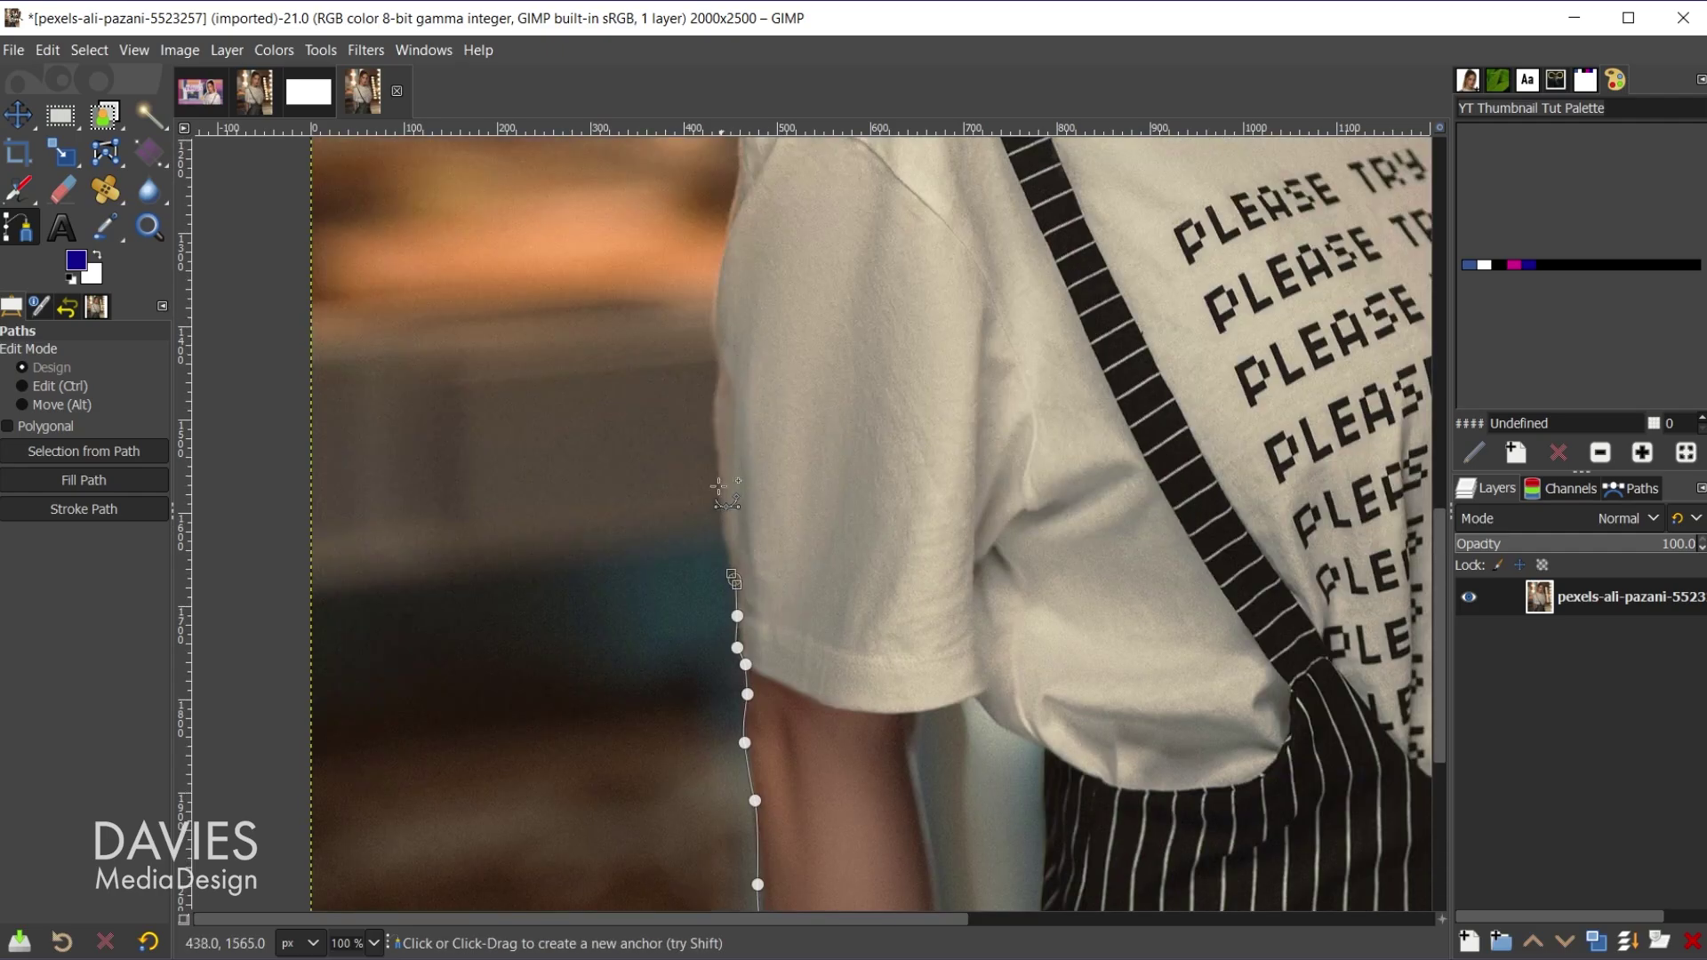
pyautogui.click(716, 487)
pyautogui.click(715, 411)
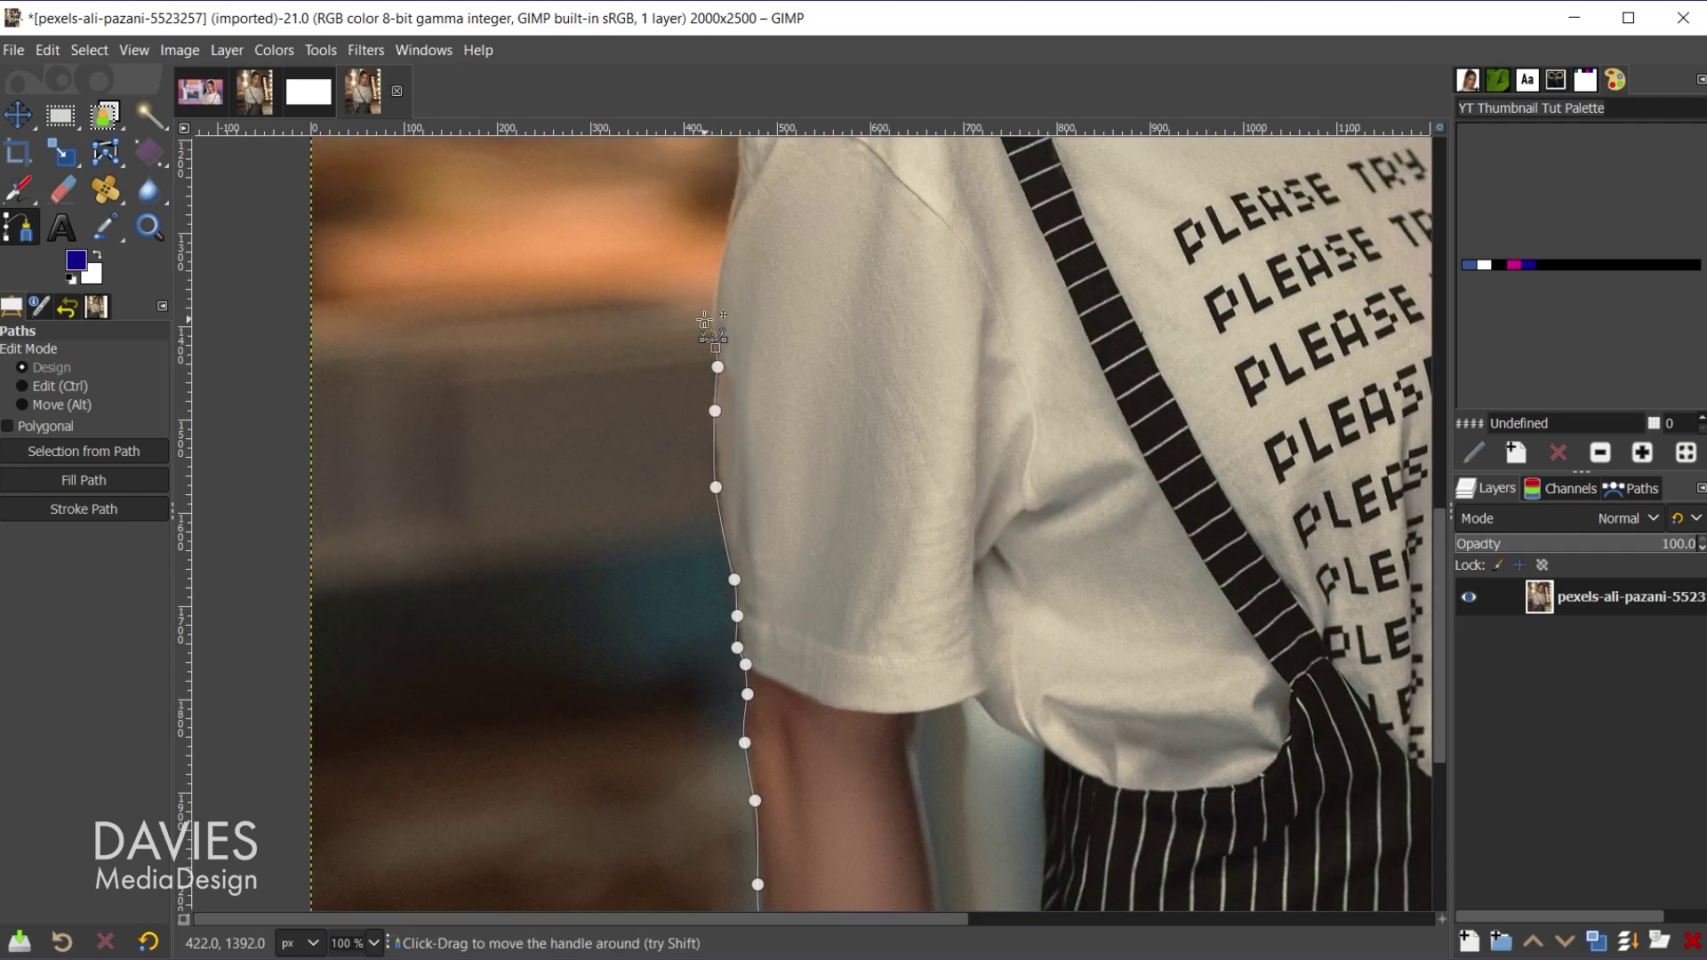
# In the outlined portrait, turn the Unnamed path into a selection and copy the woman
pyautogui.click(254, 89)
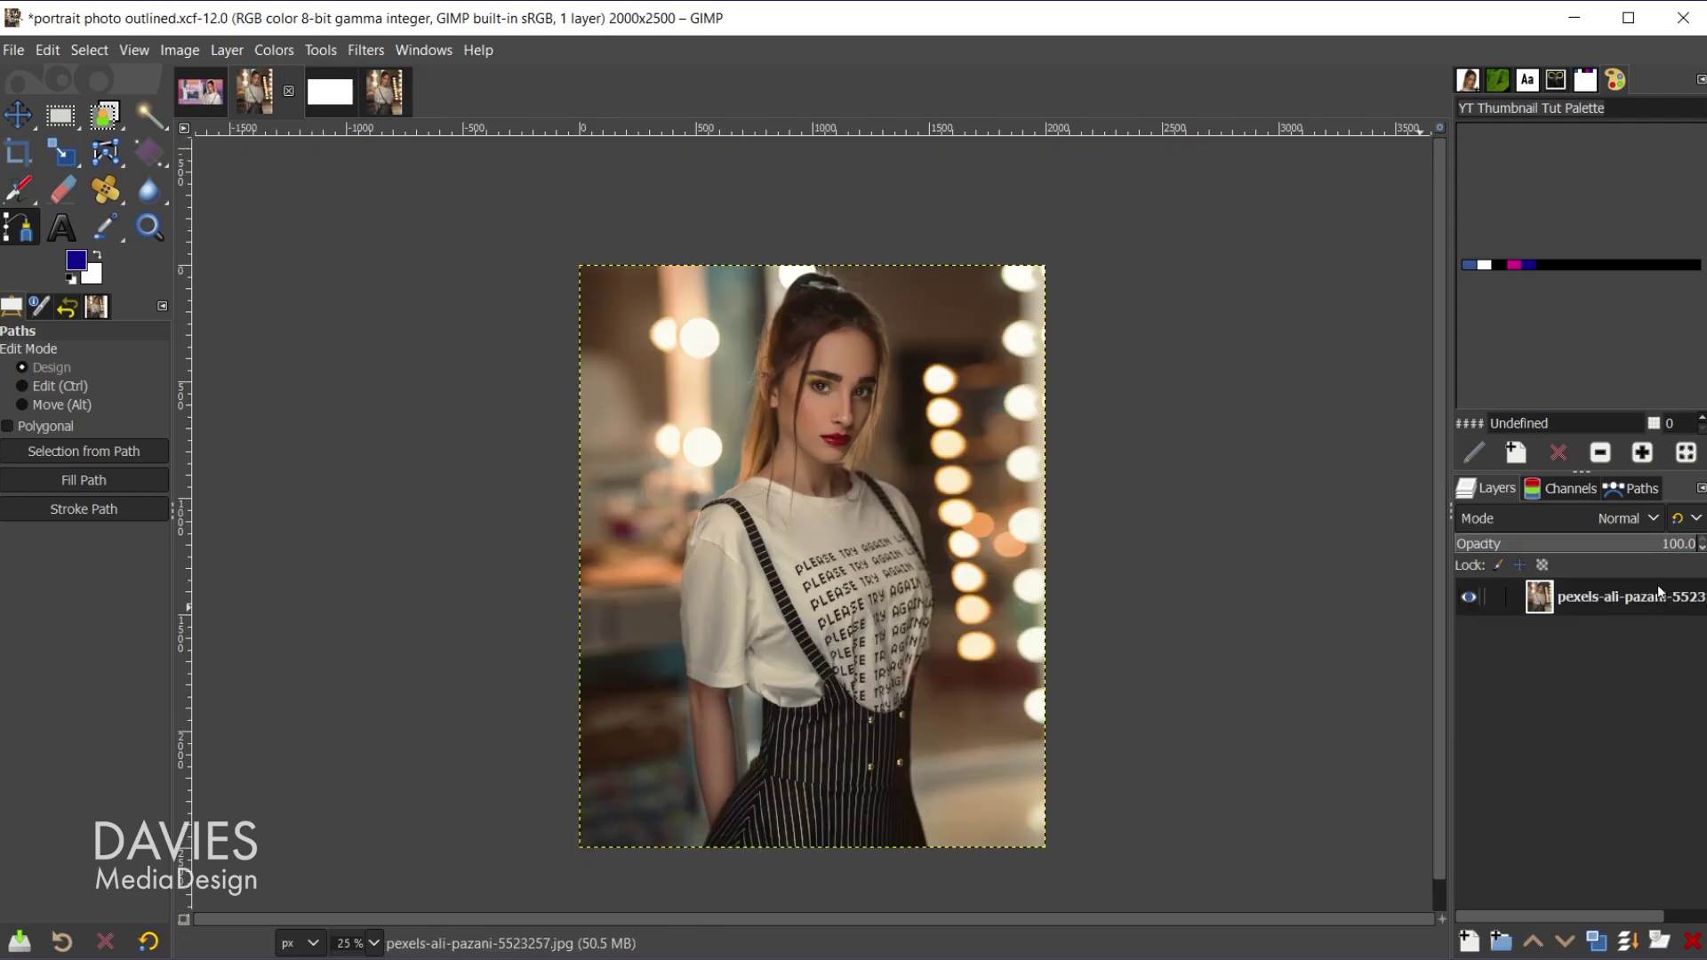
pyautogui.click(1638, 487)
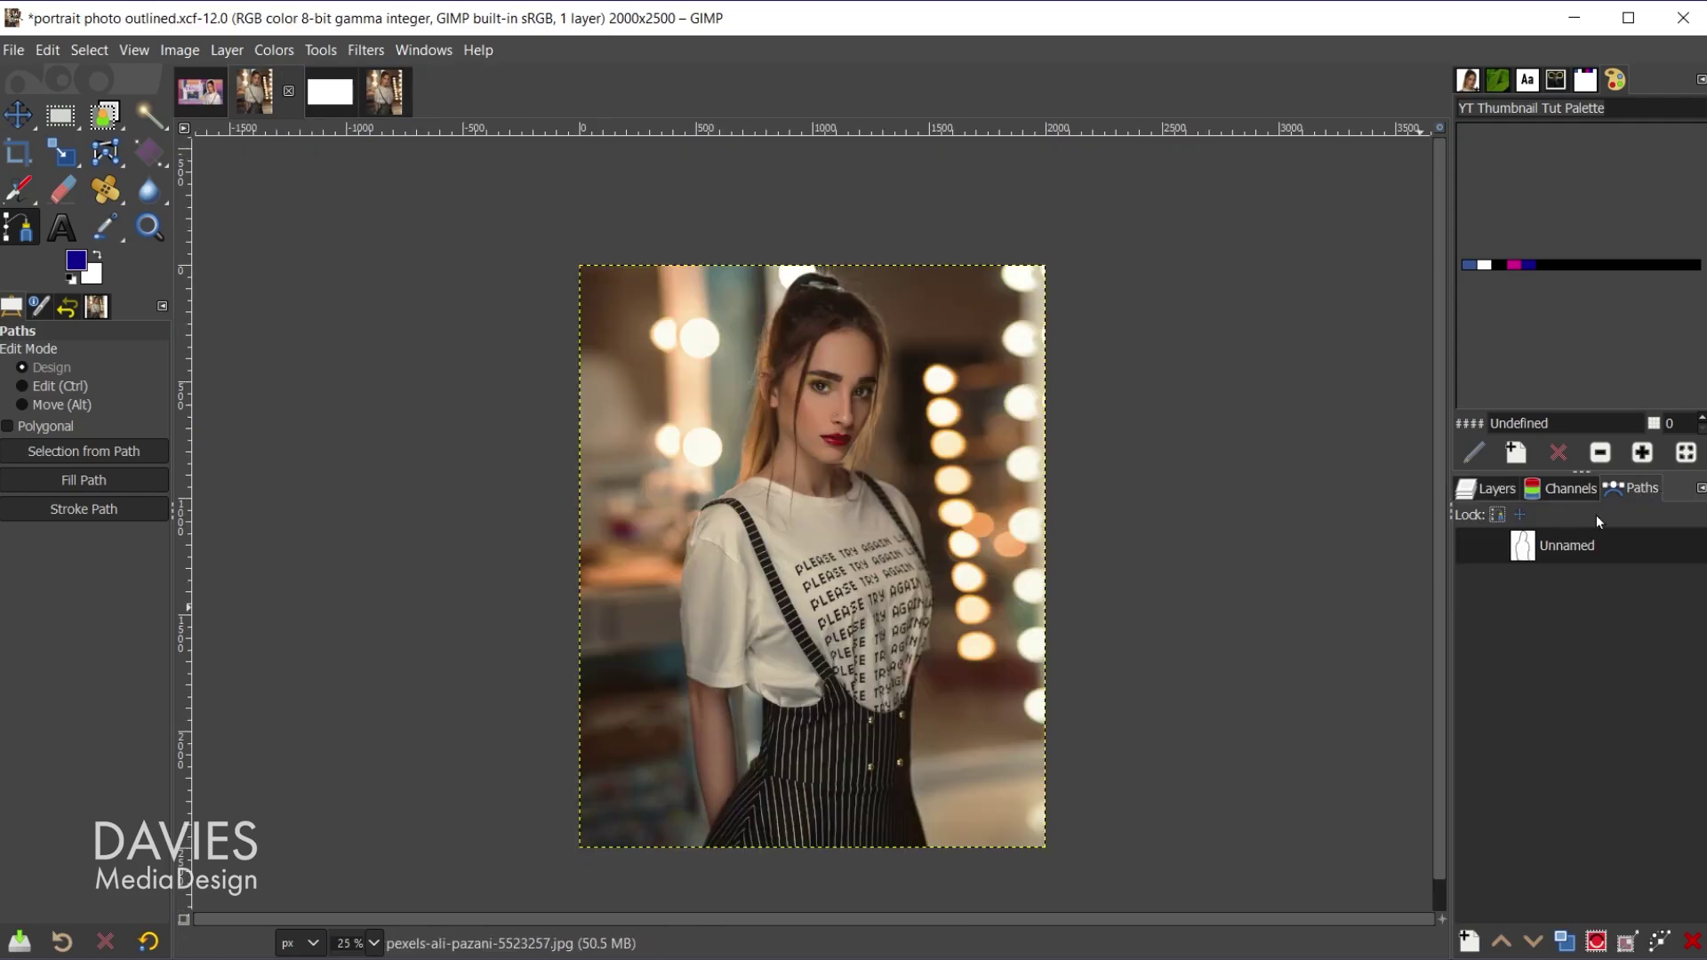
pyautogui.click(1469, 545)
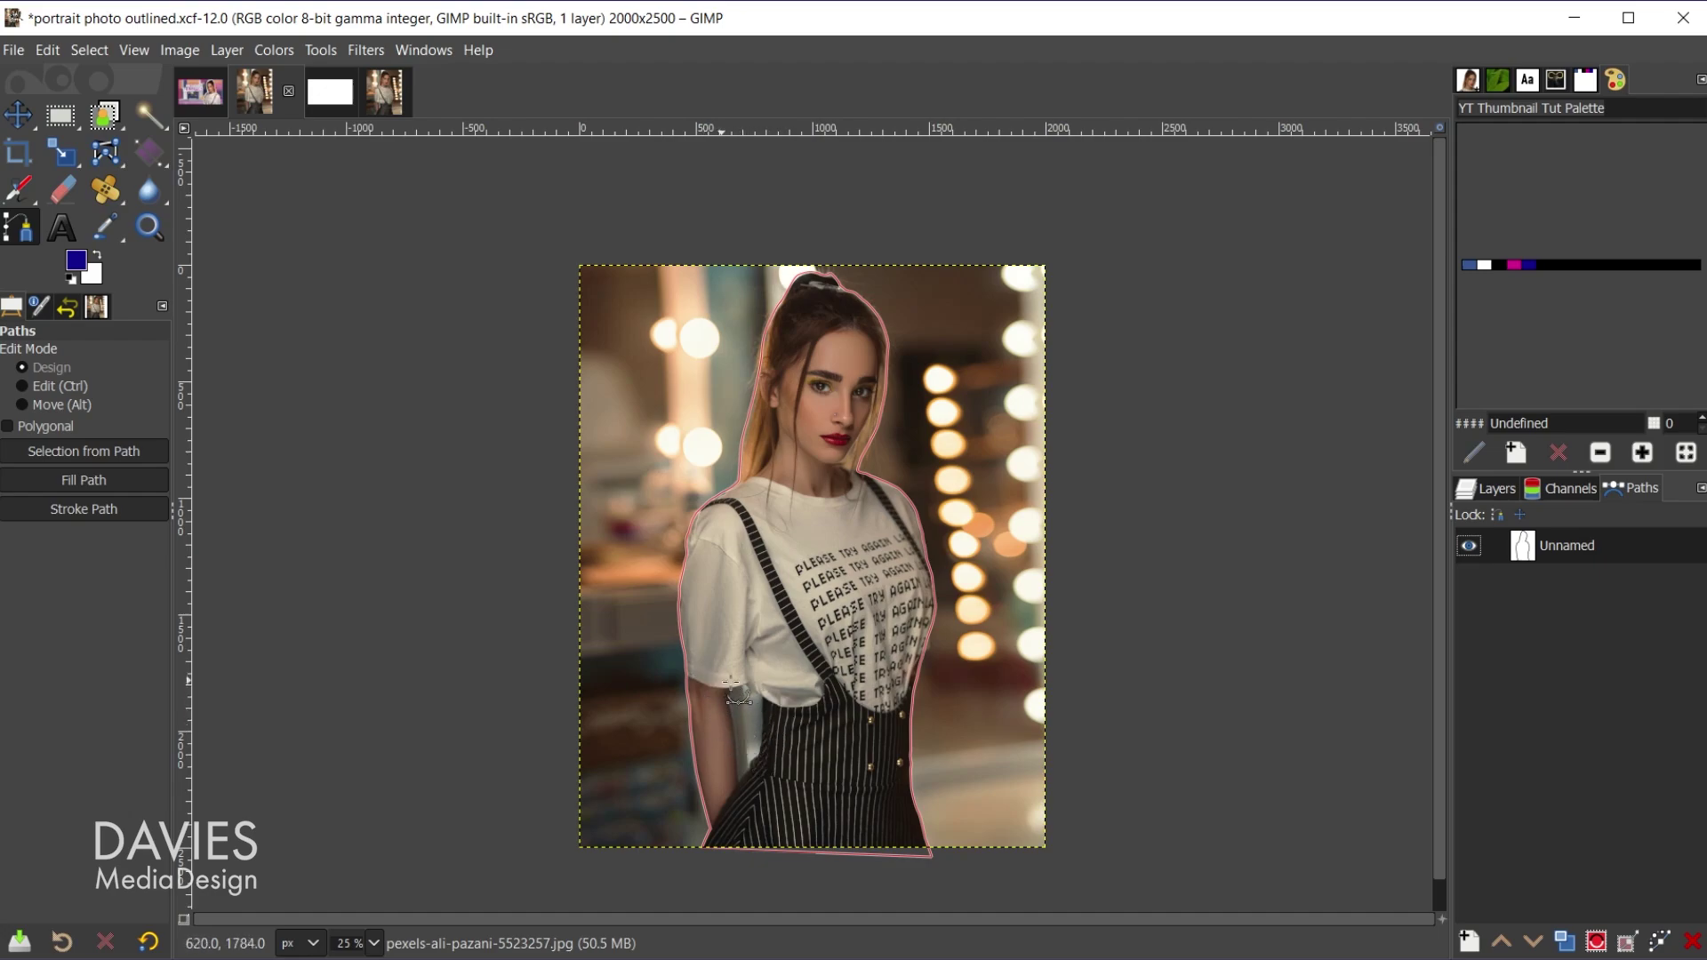
pyautogui.click(928, 642)
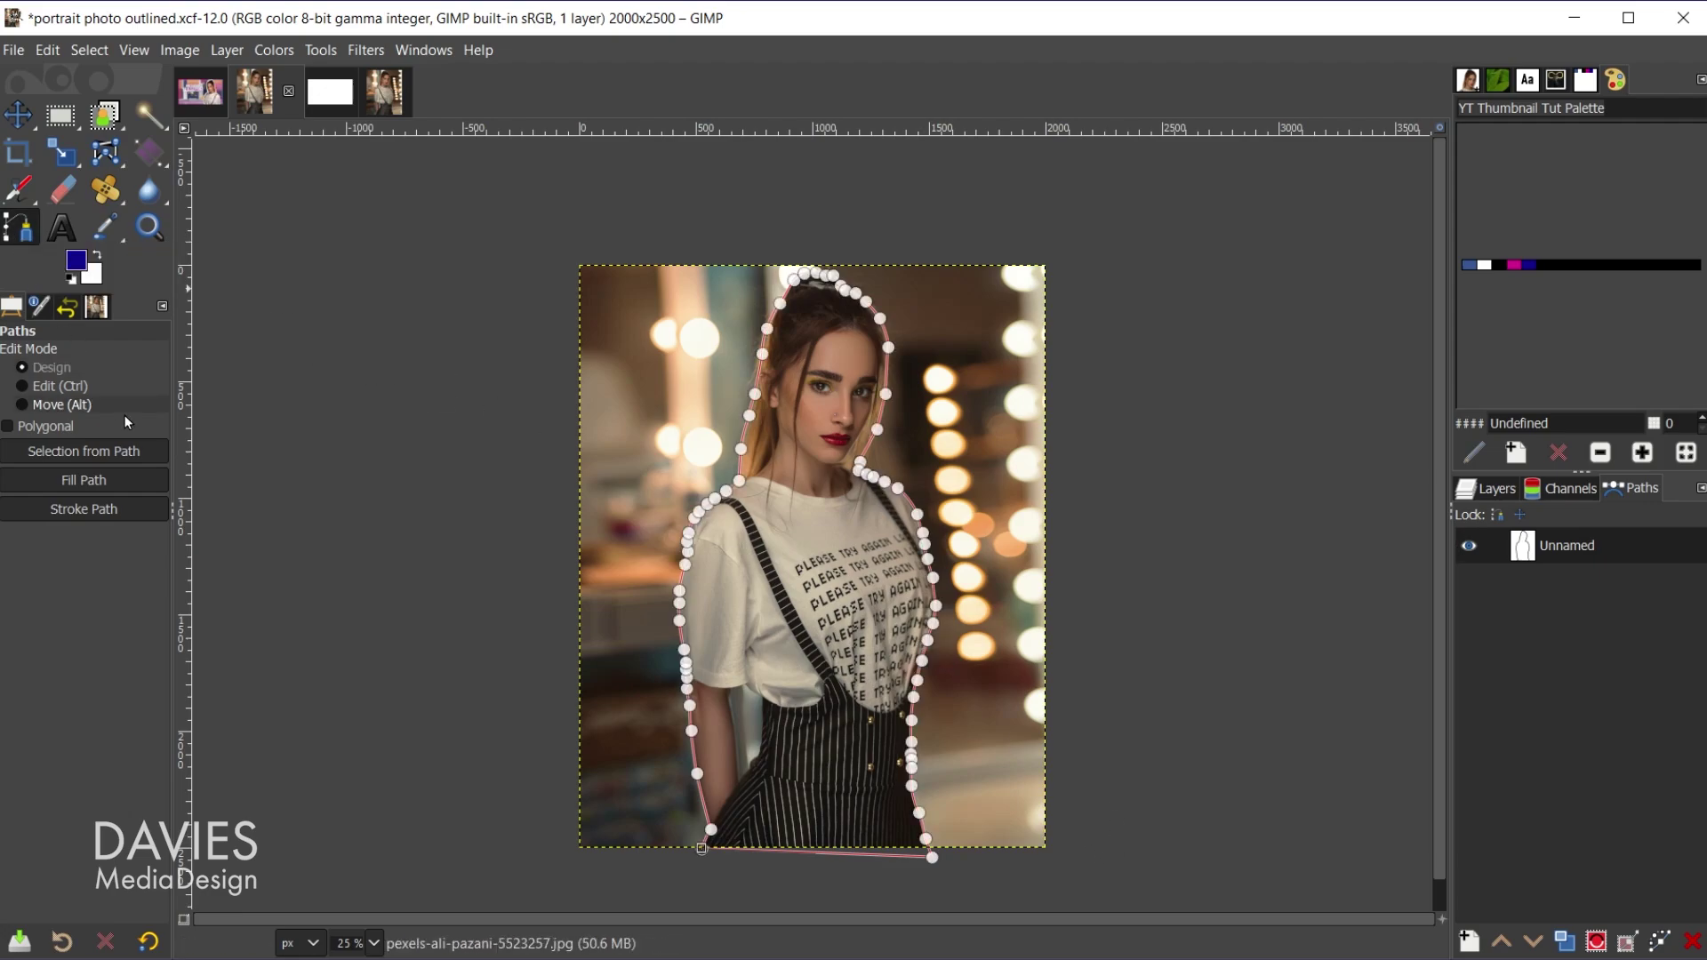
pyautogui.click(126, 451)
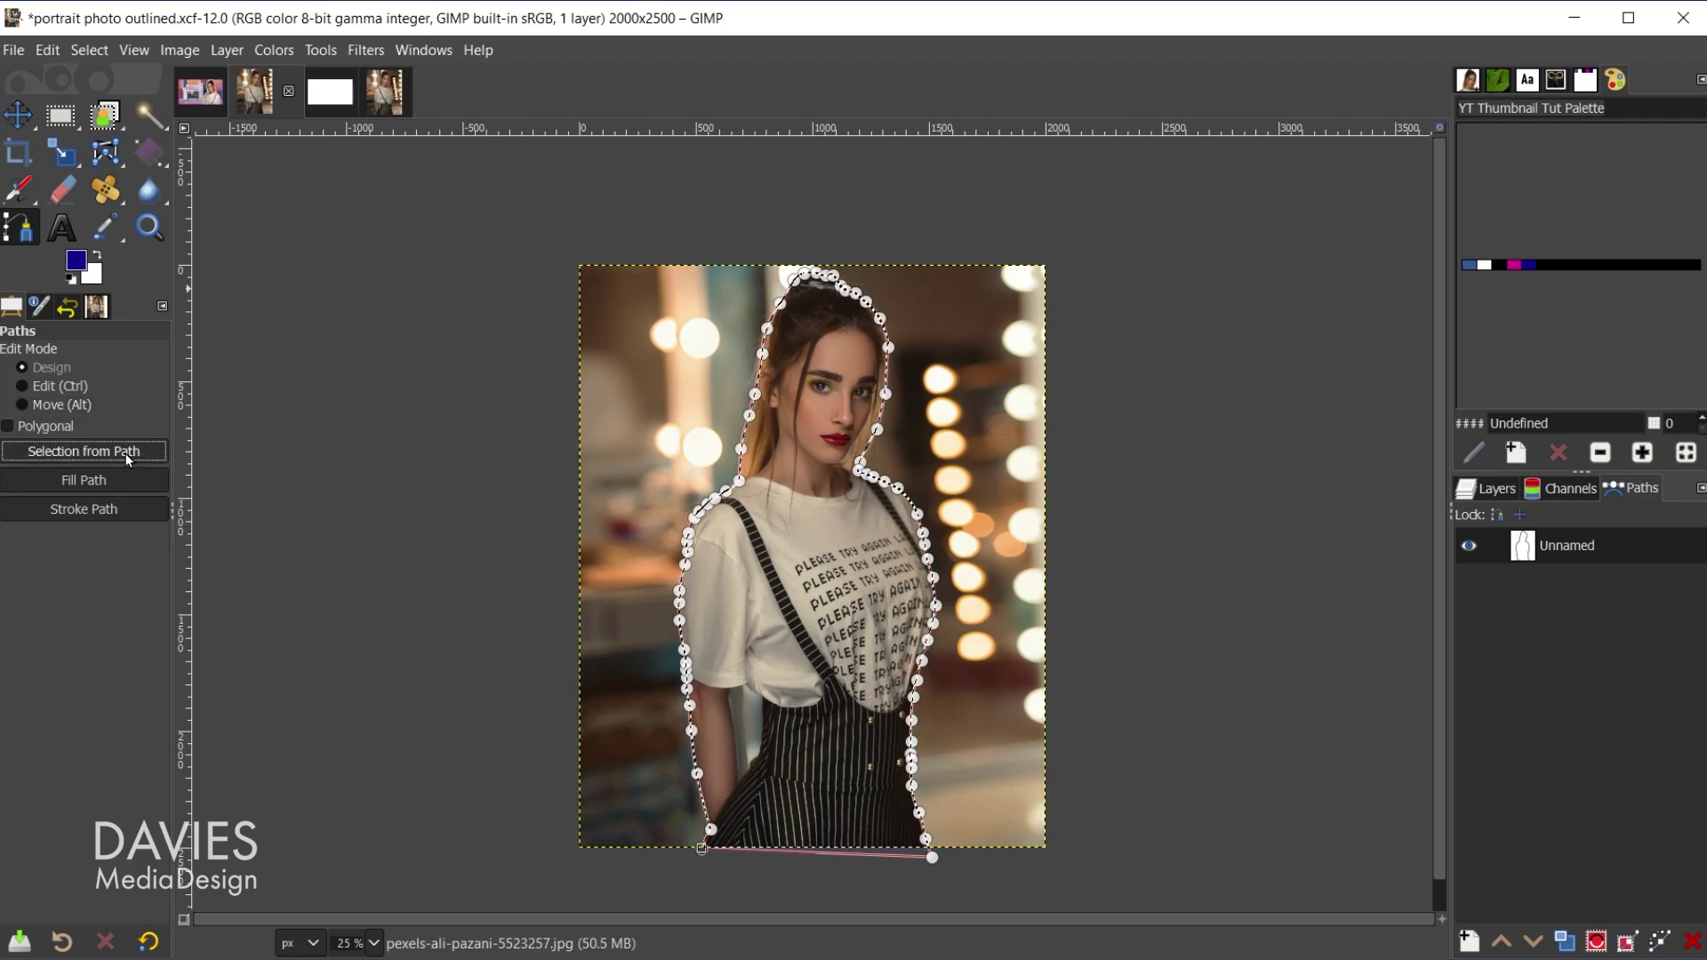
pyautogui.hotkey('ctrl', 'c')
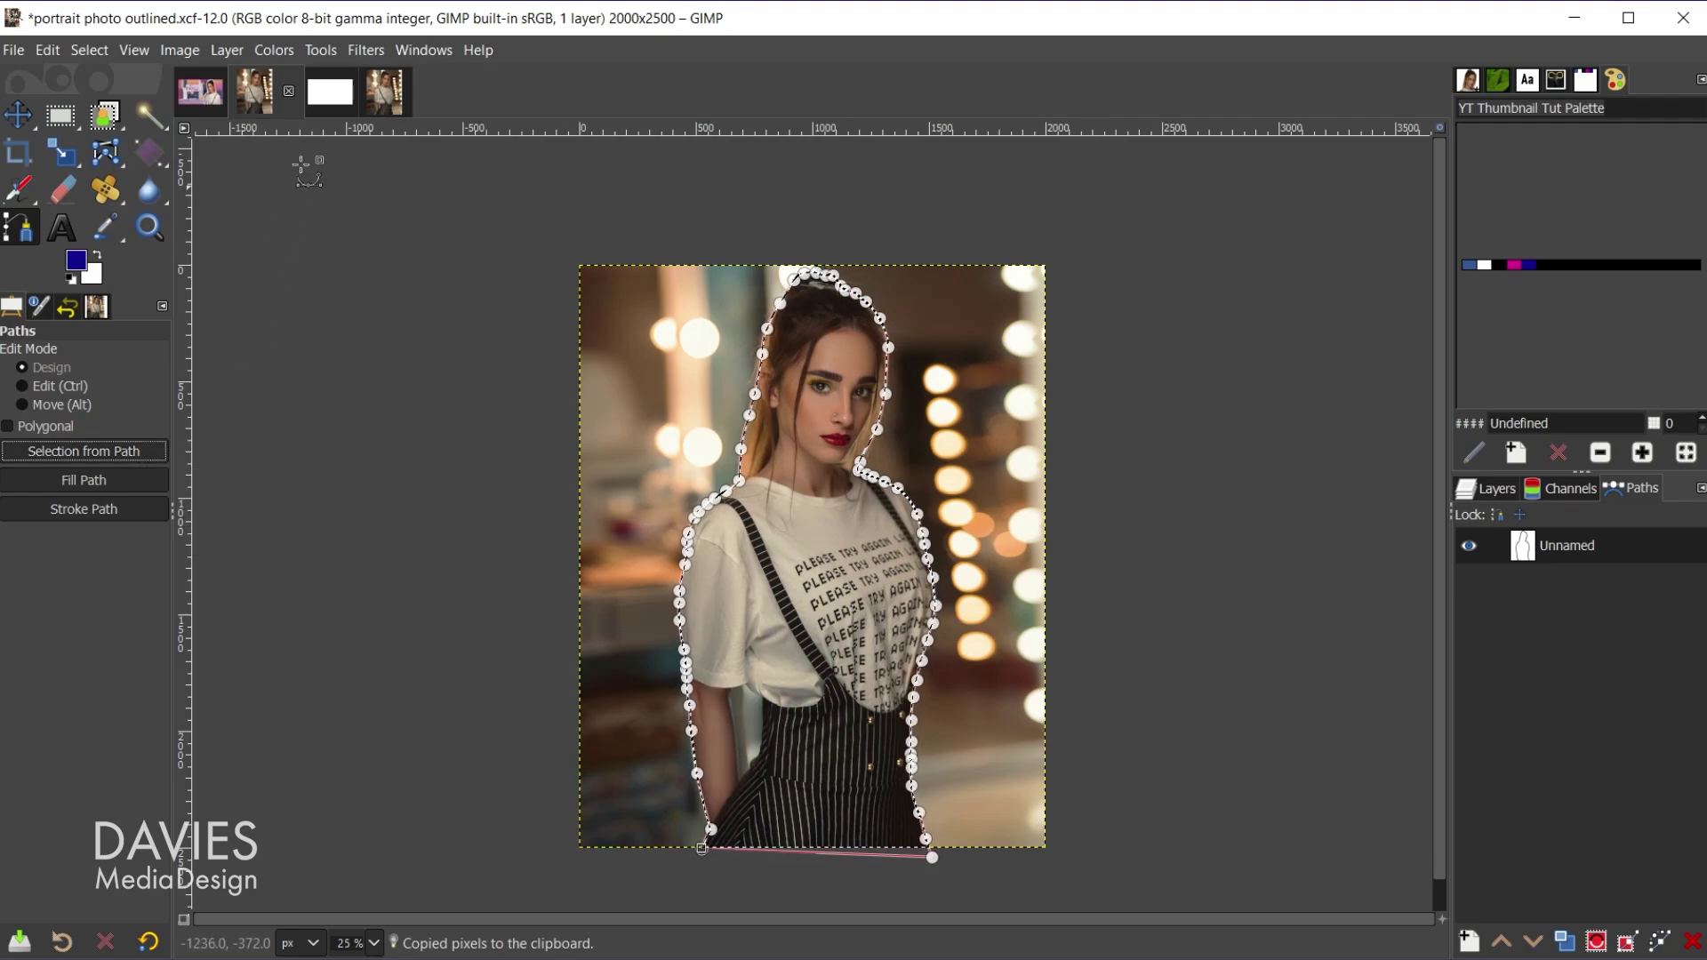
# Paste the cut-out woman onto the blank 1920x1080 image
pyautogui.click(330, 92)
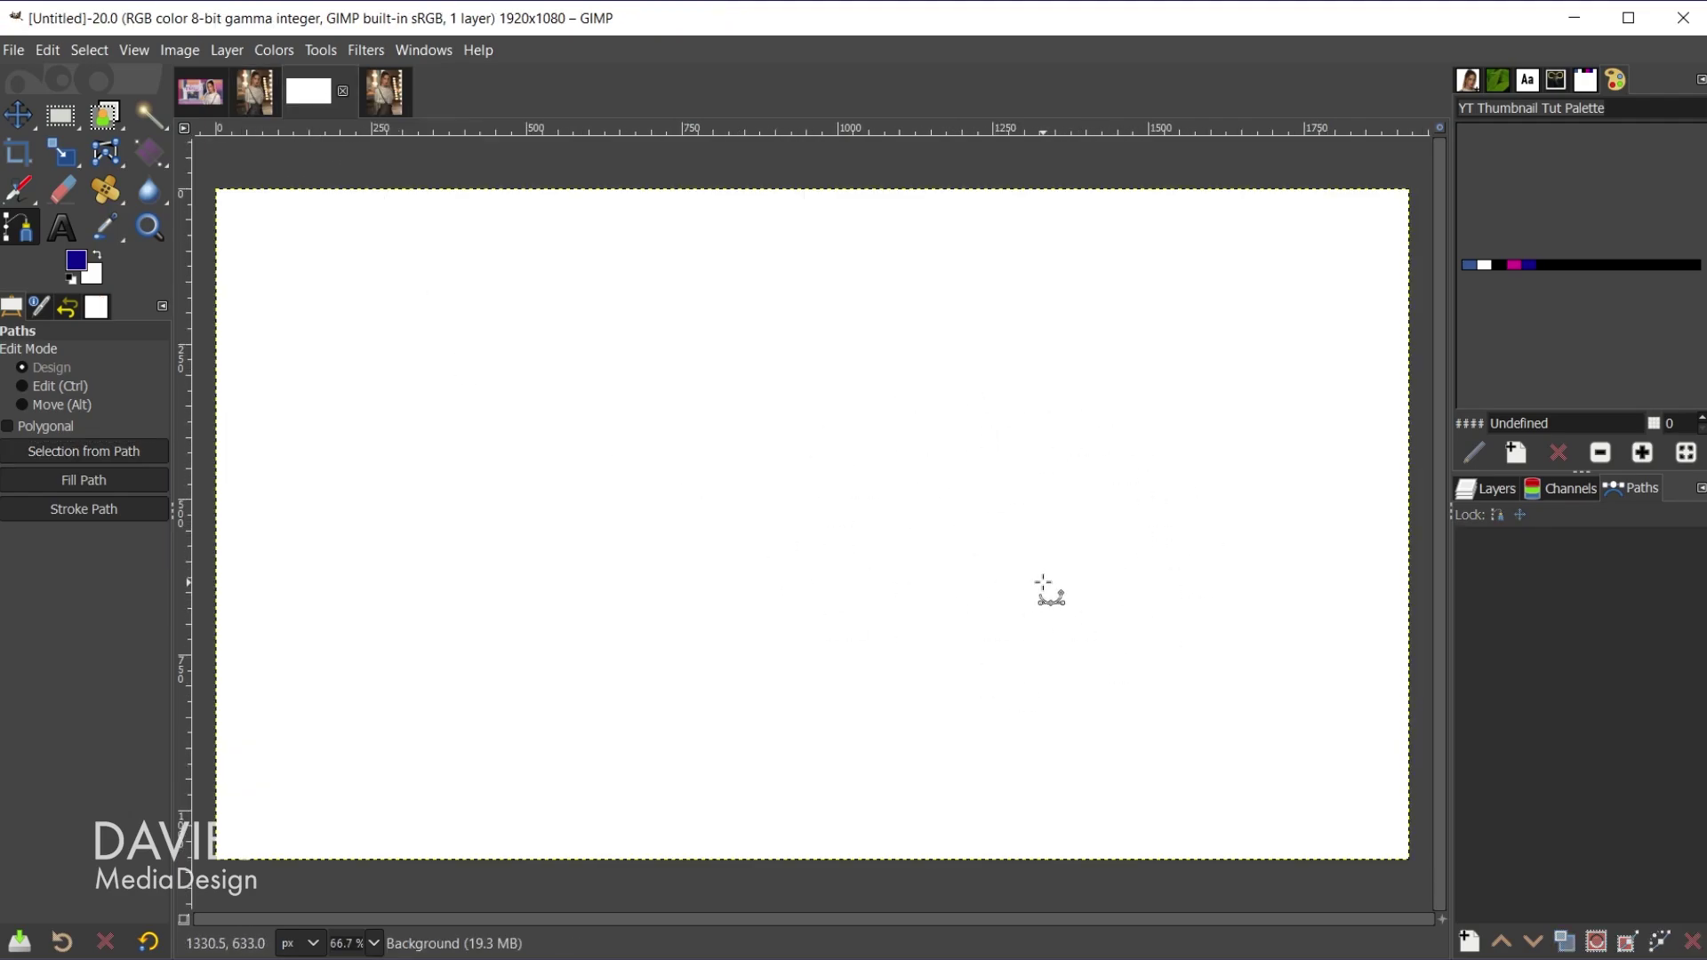
pyautogui.hotkey('ctrl', 'v')
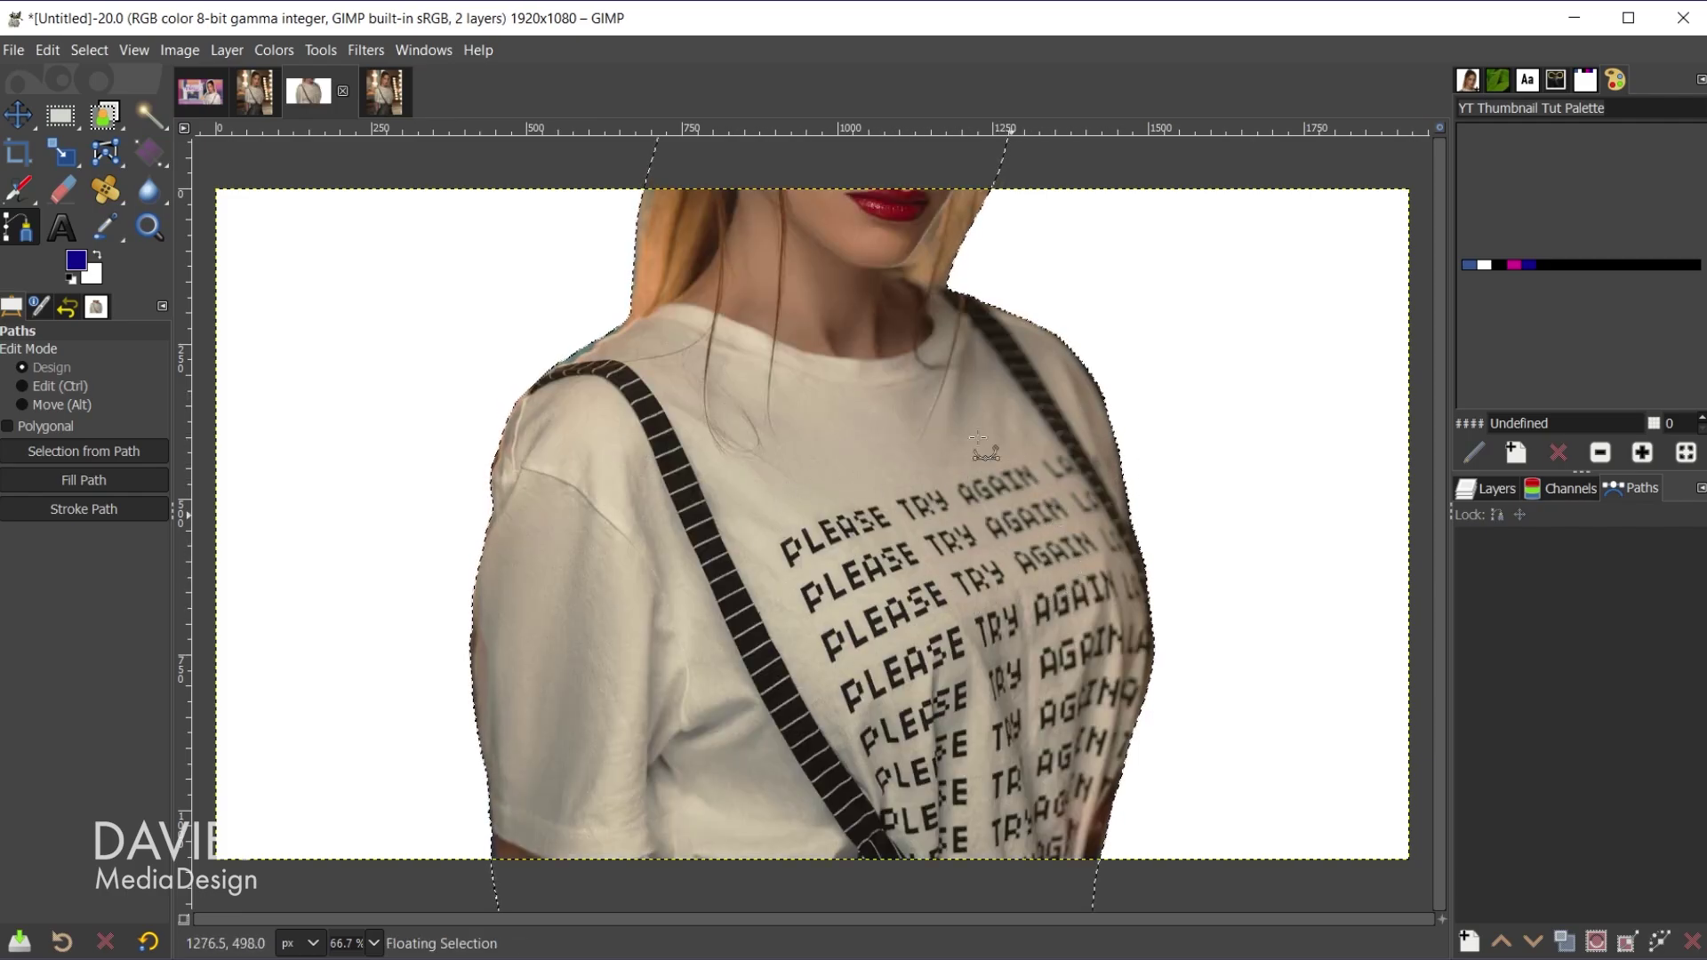
pyautogui.click(1497, 494)
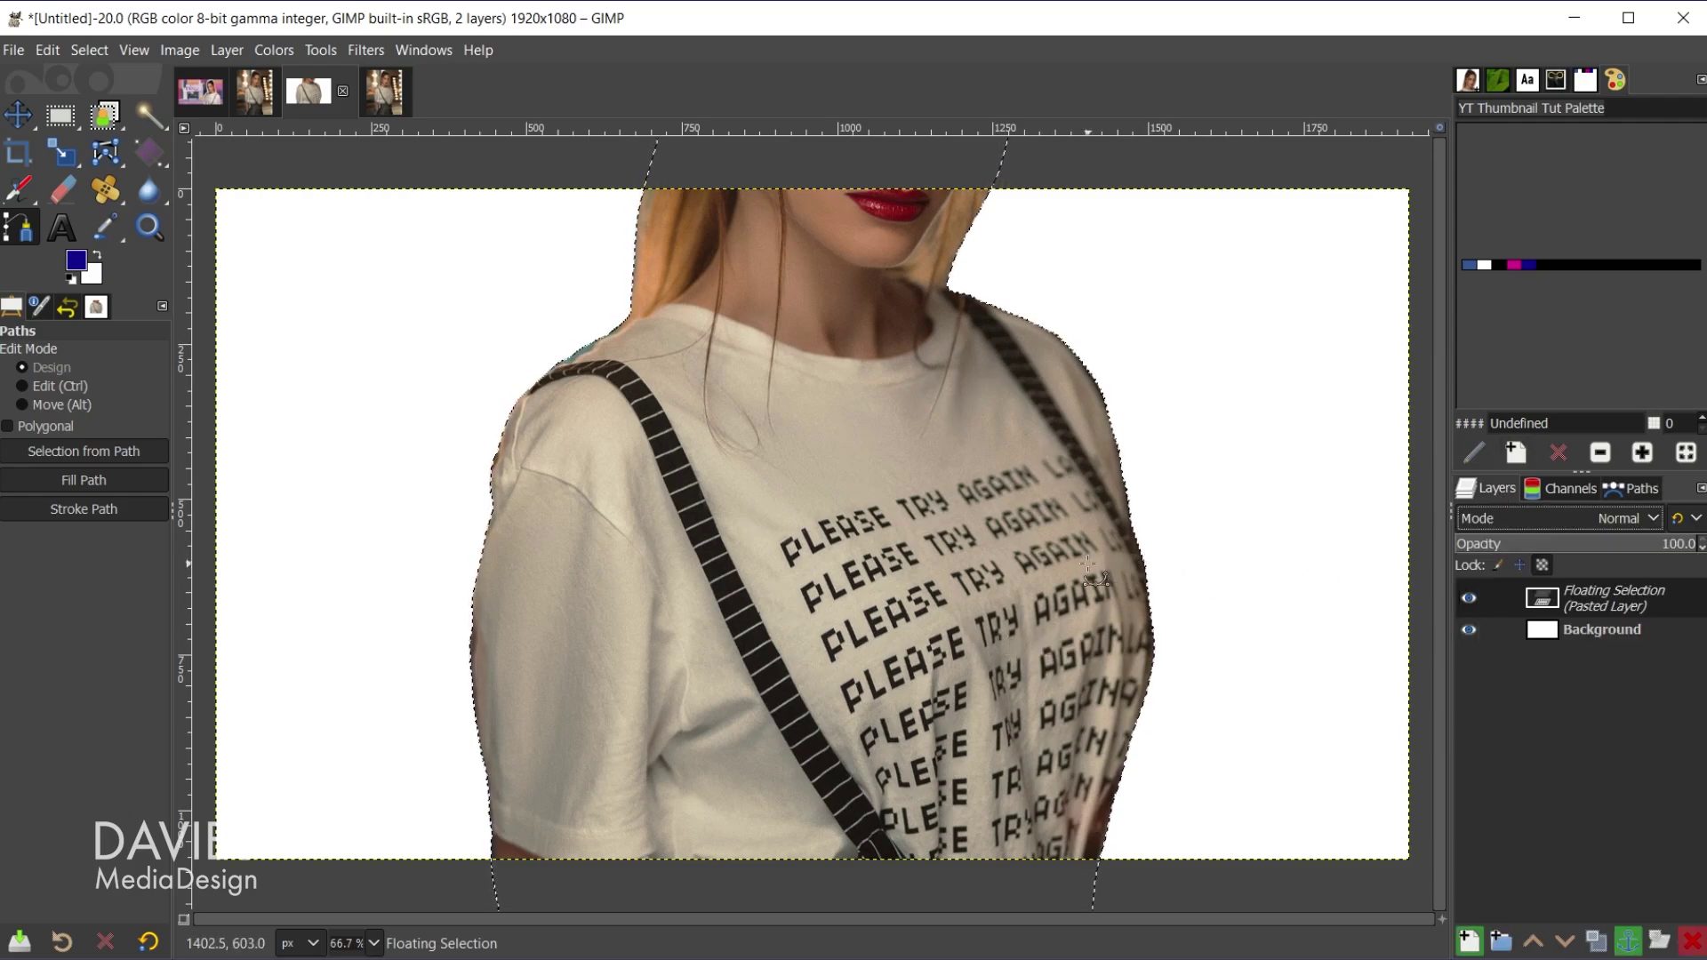
# Scale the pasted woman down to about 674×1509 to fit the canvas height
pyautogui.hotkey('shift', 's')
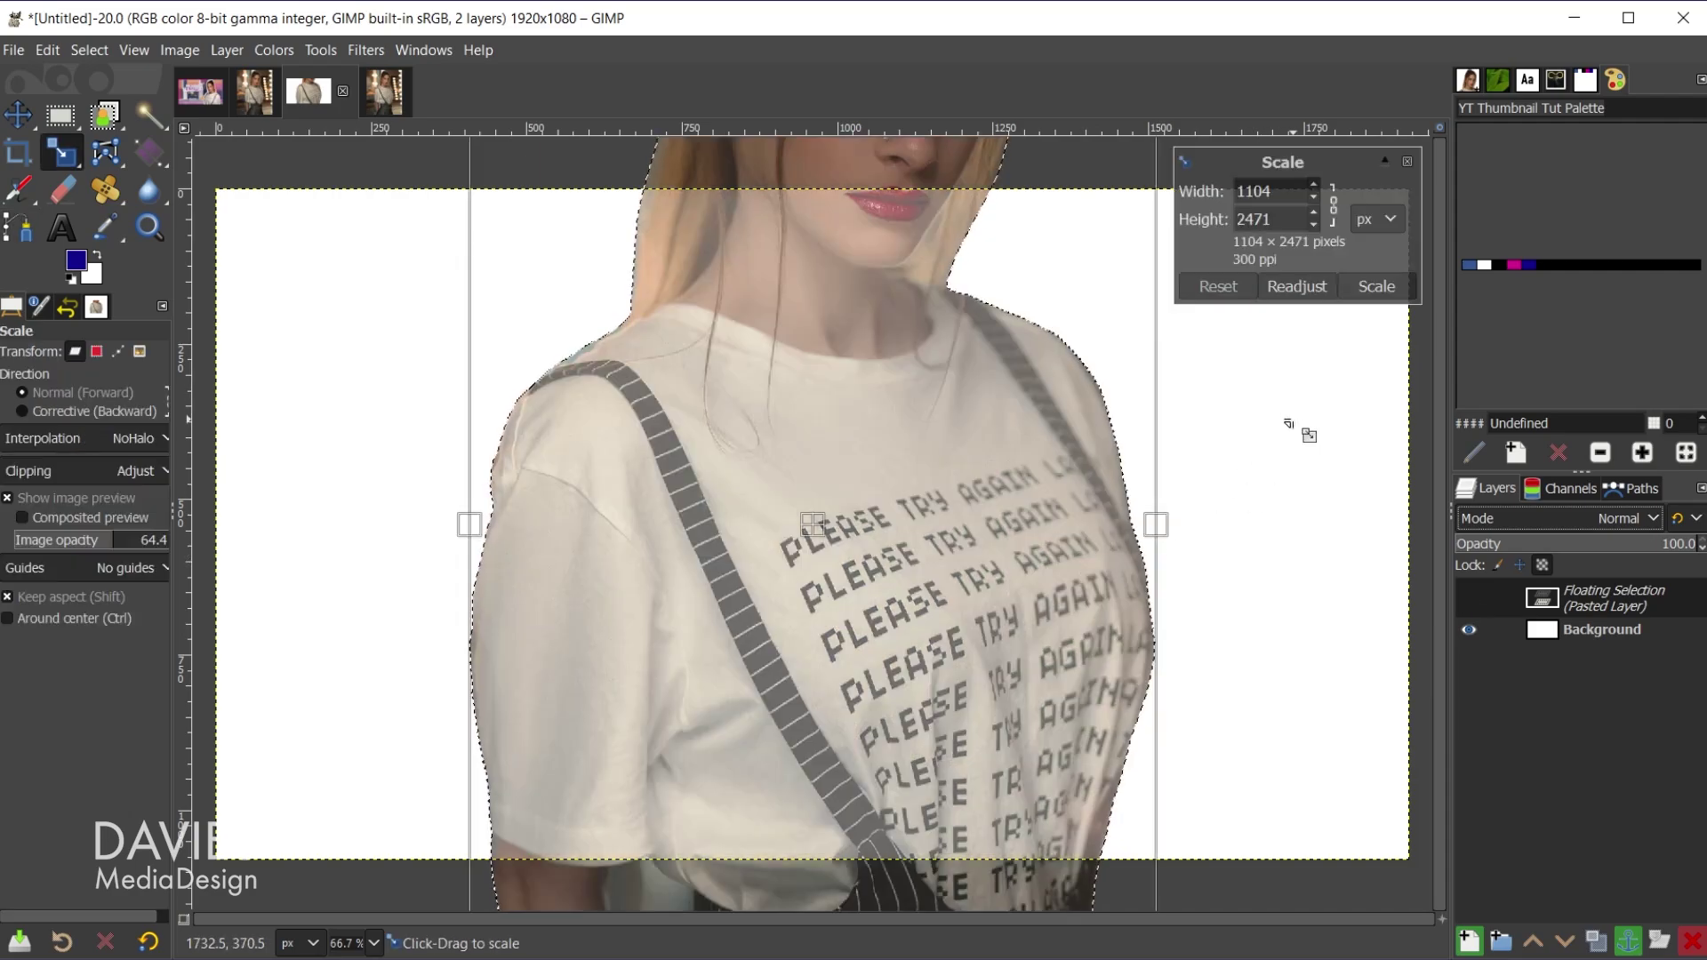
pyautogui.scroll(-1, 1287, 678)
pyautogui.scroll(-1, 1304, 677)
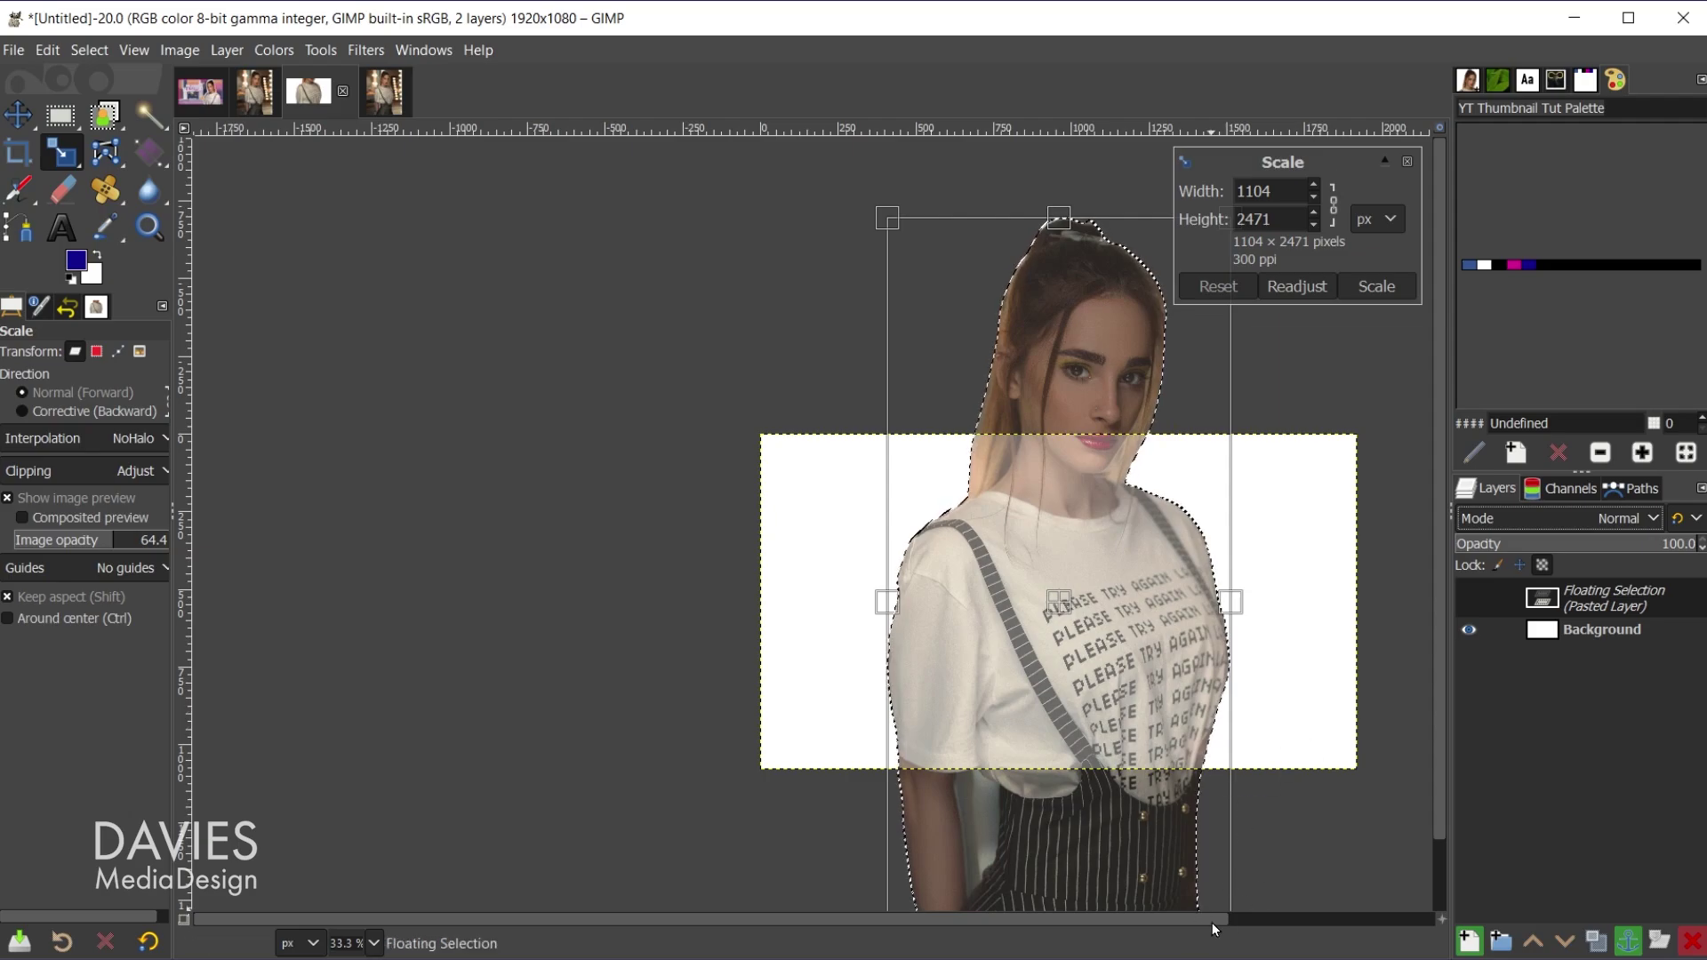
pyautogui.hscroll(3, 1213, 925)
pyautogui.scroll(-1, 975, 736)
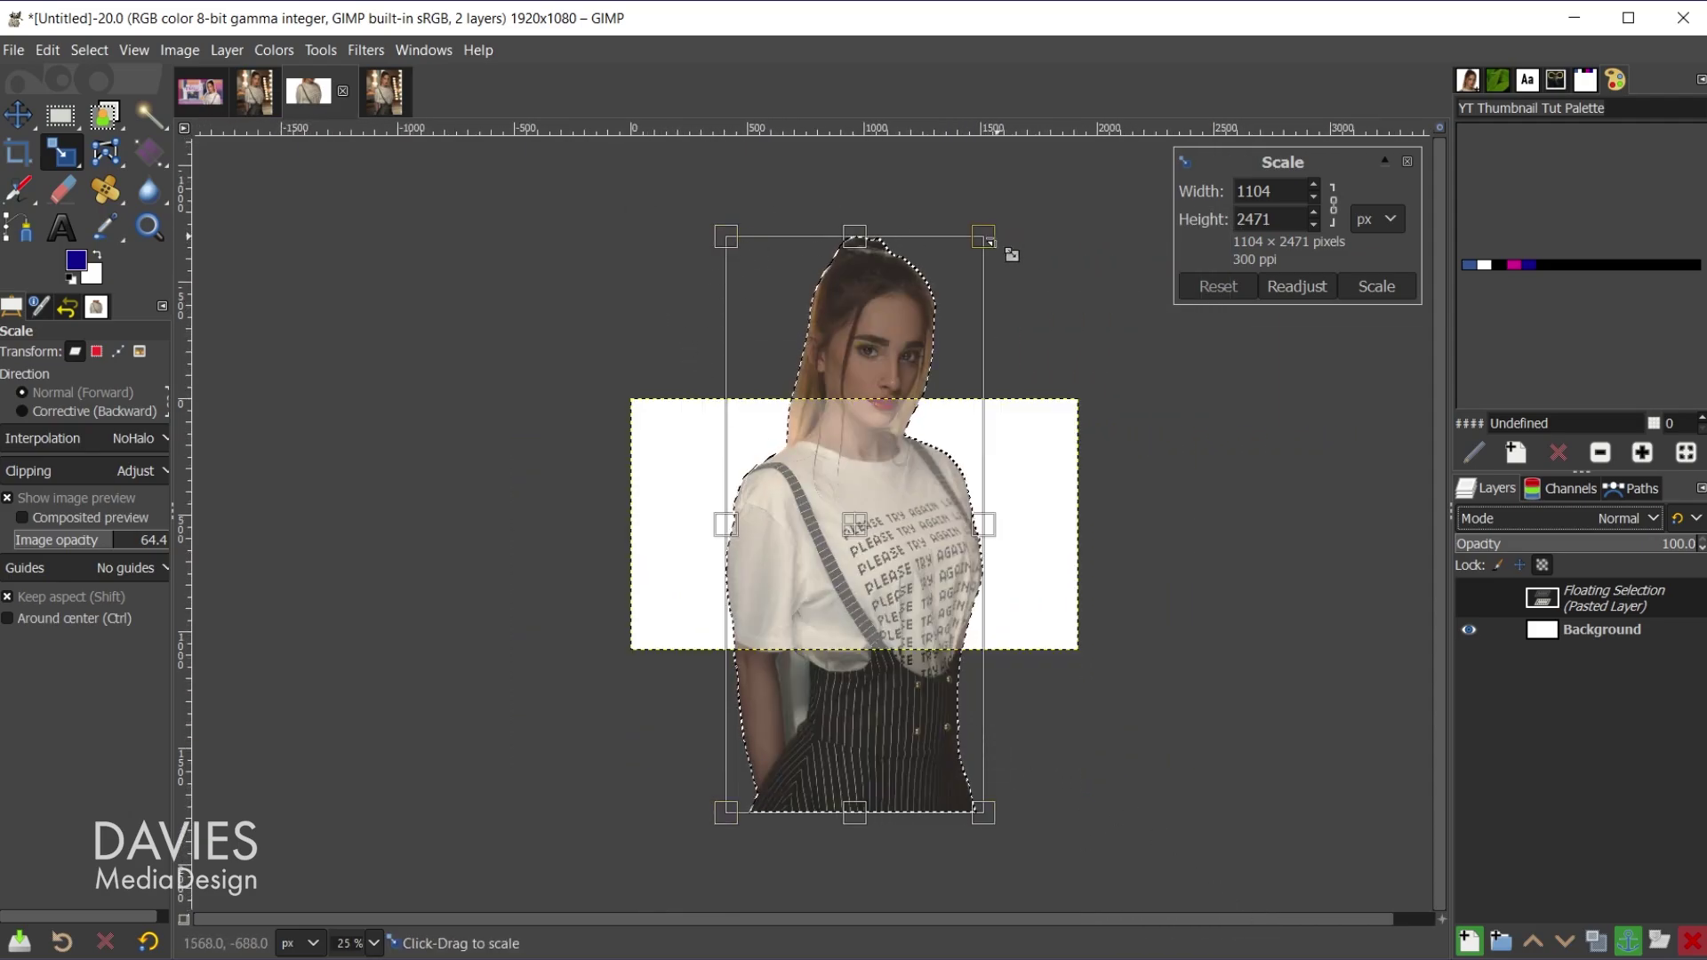
pyautogui.moveTo(987, 240); pyautogui.dragTo(755, 577)
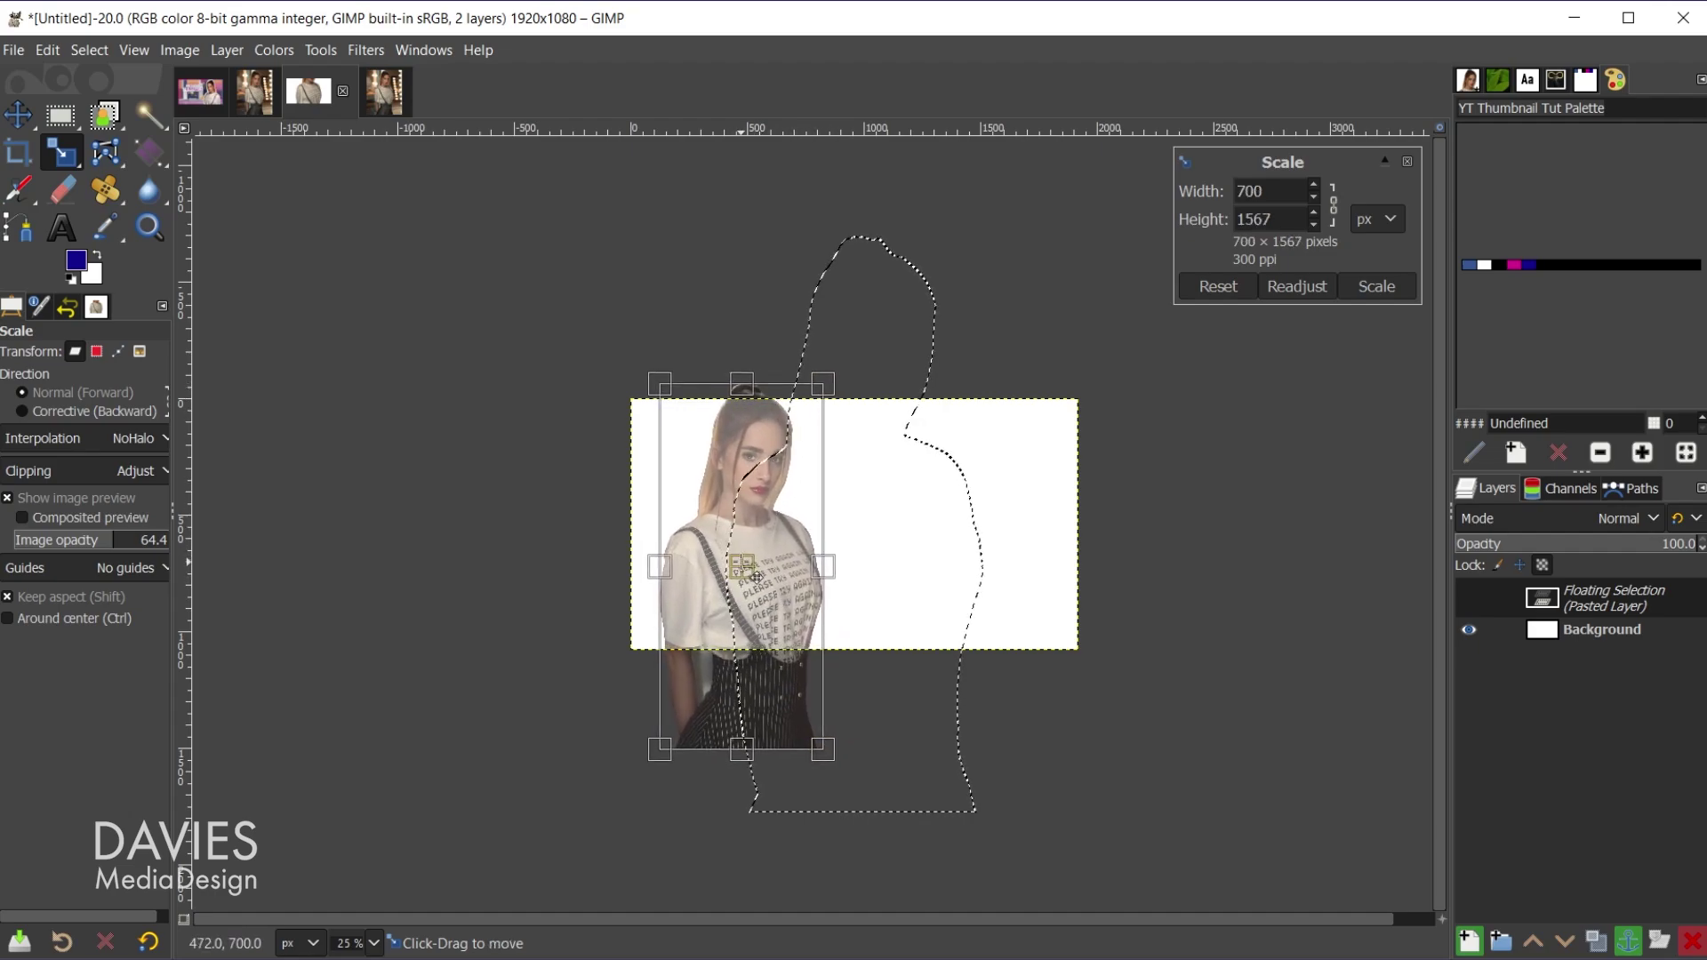
pyautogui.moveTo(824, 384); pyautogui.dragTo(818, 402)
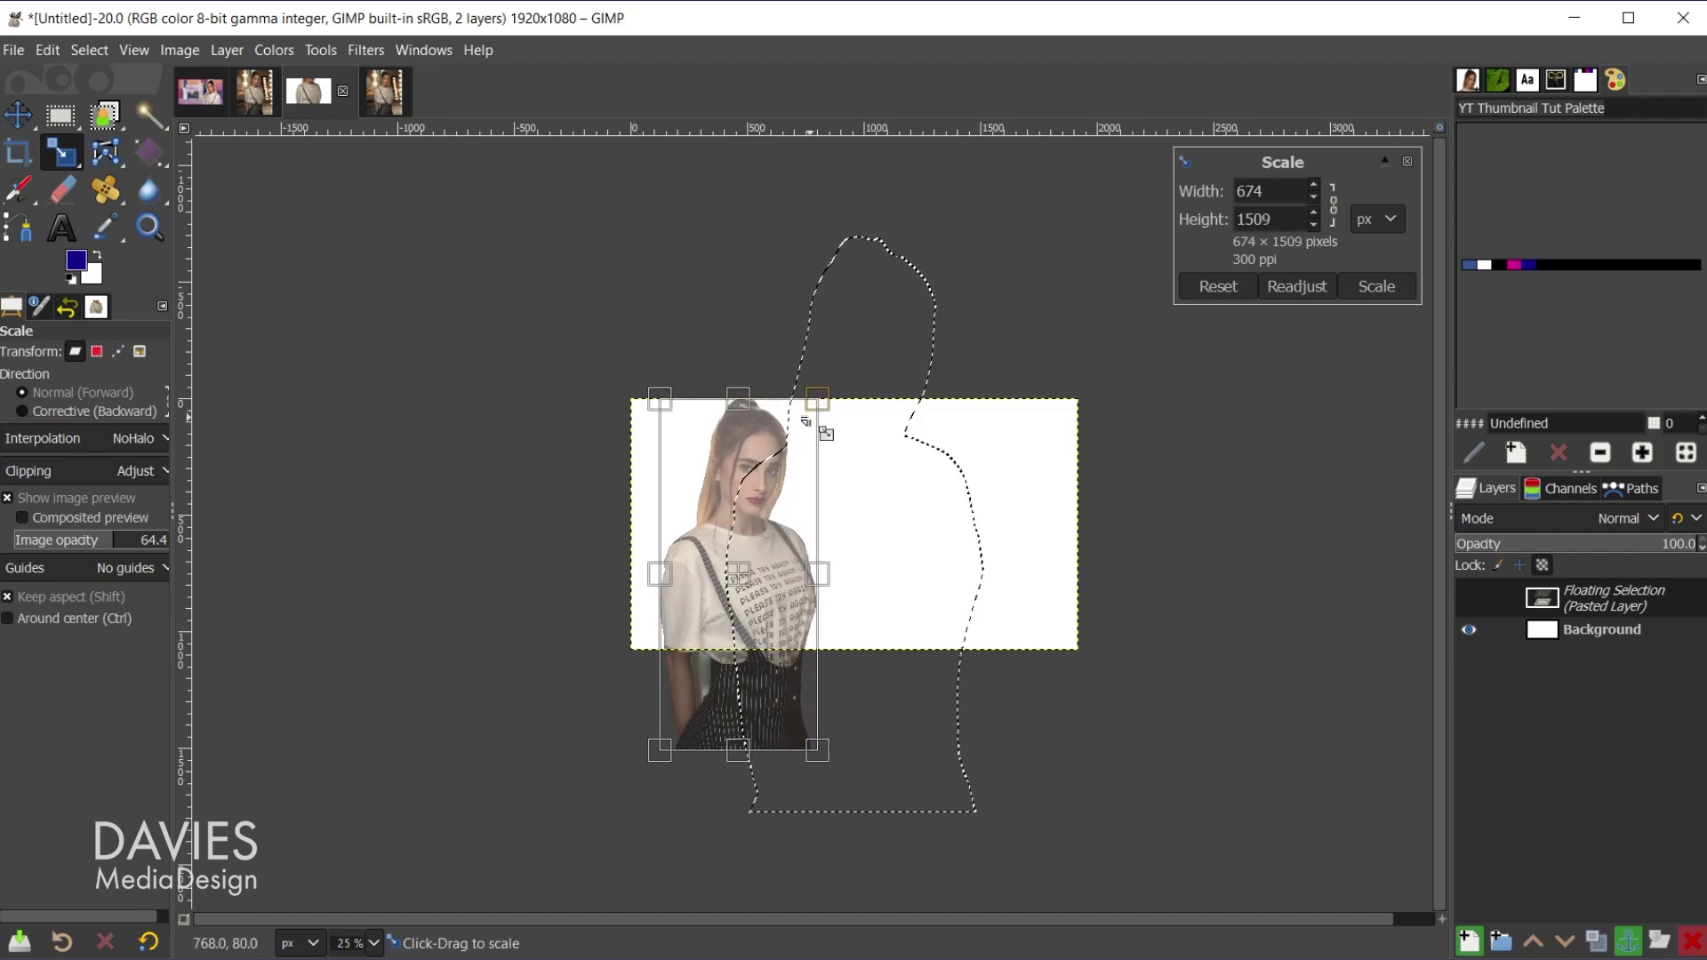
pyautogui.click(1374, 287)
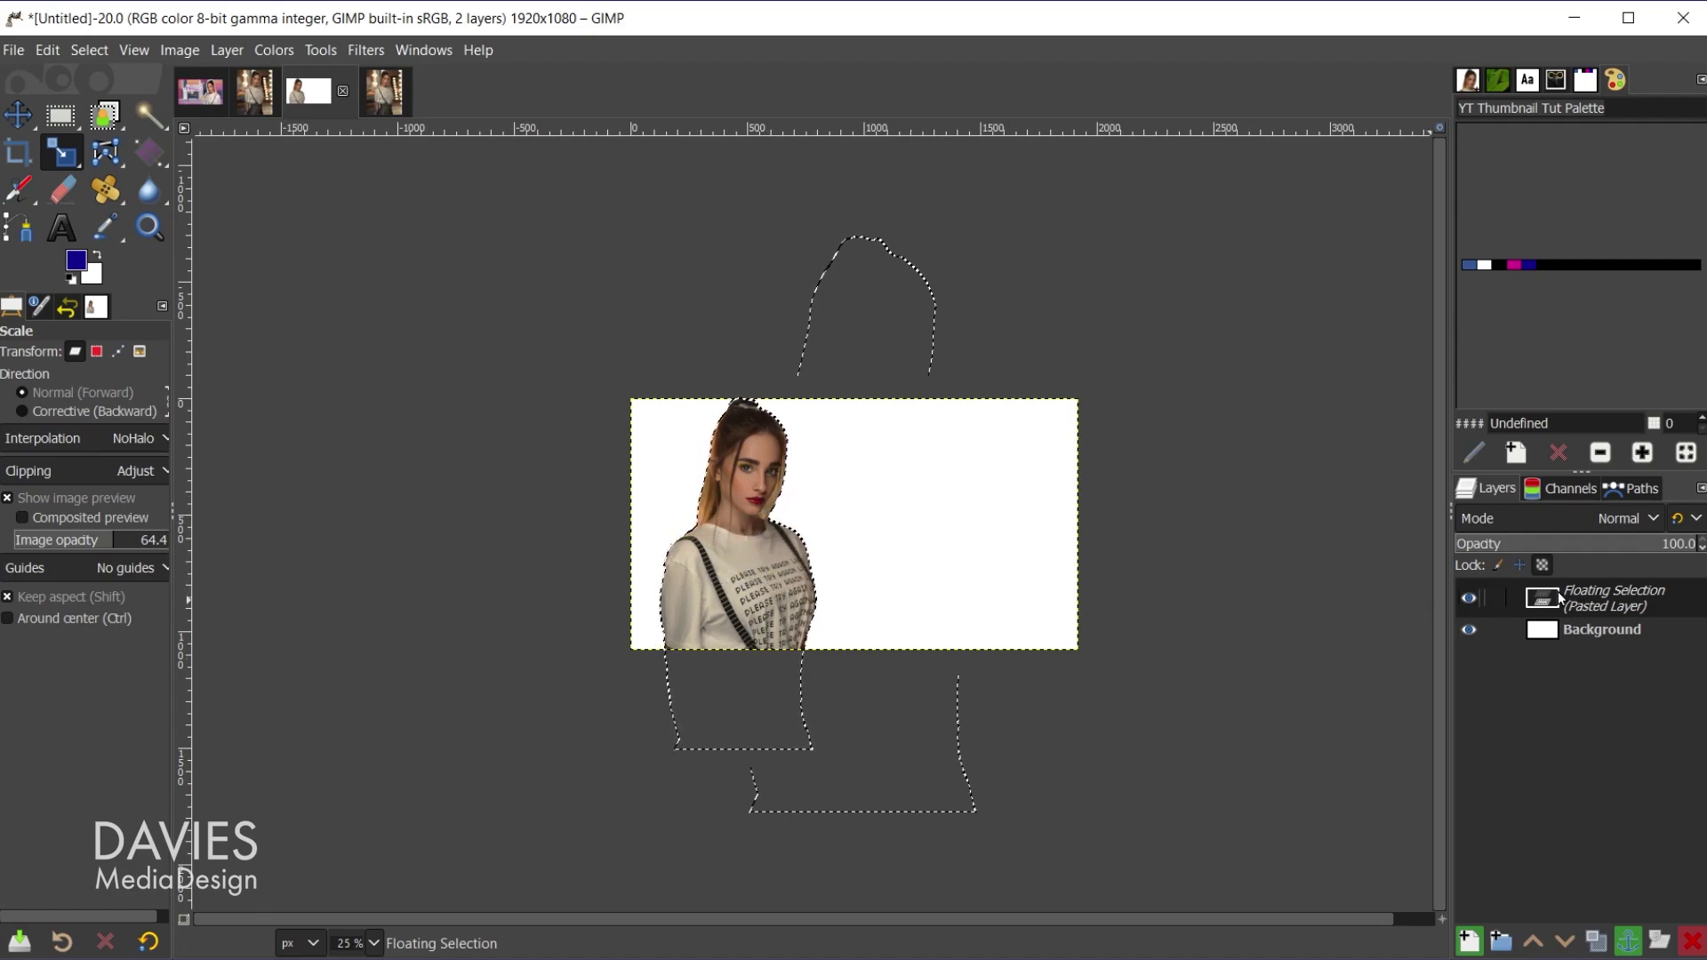
# Turn the floating paste into a new layer named Model
pyautogui.click(1469, 941)
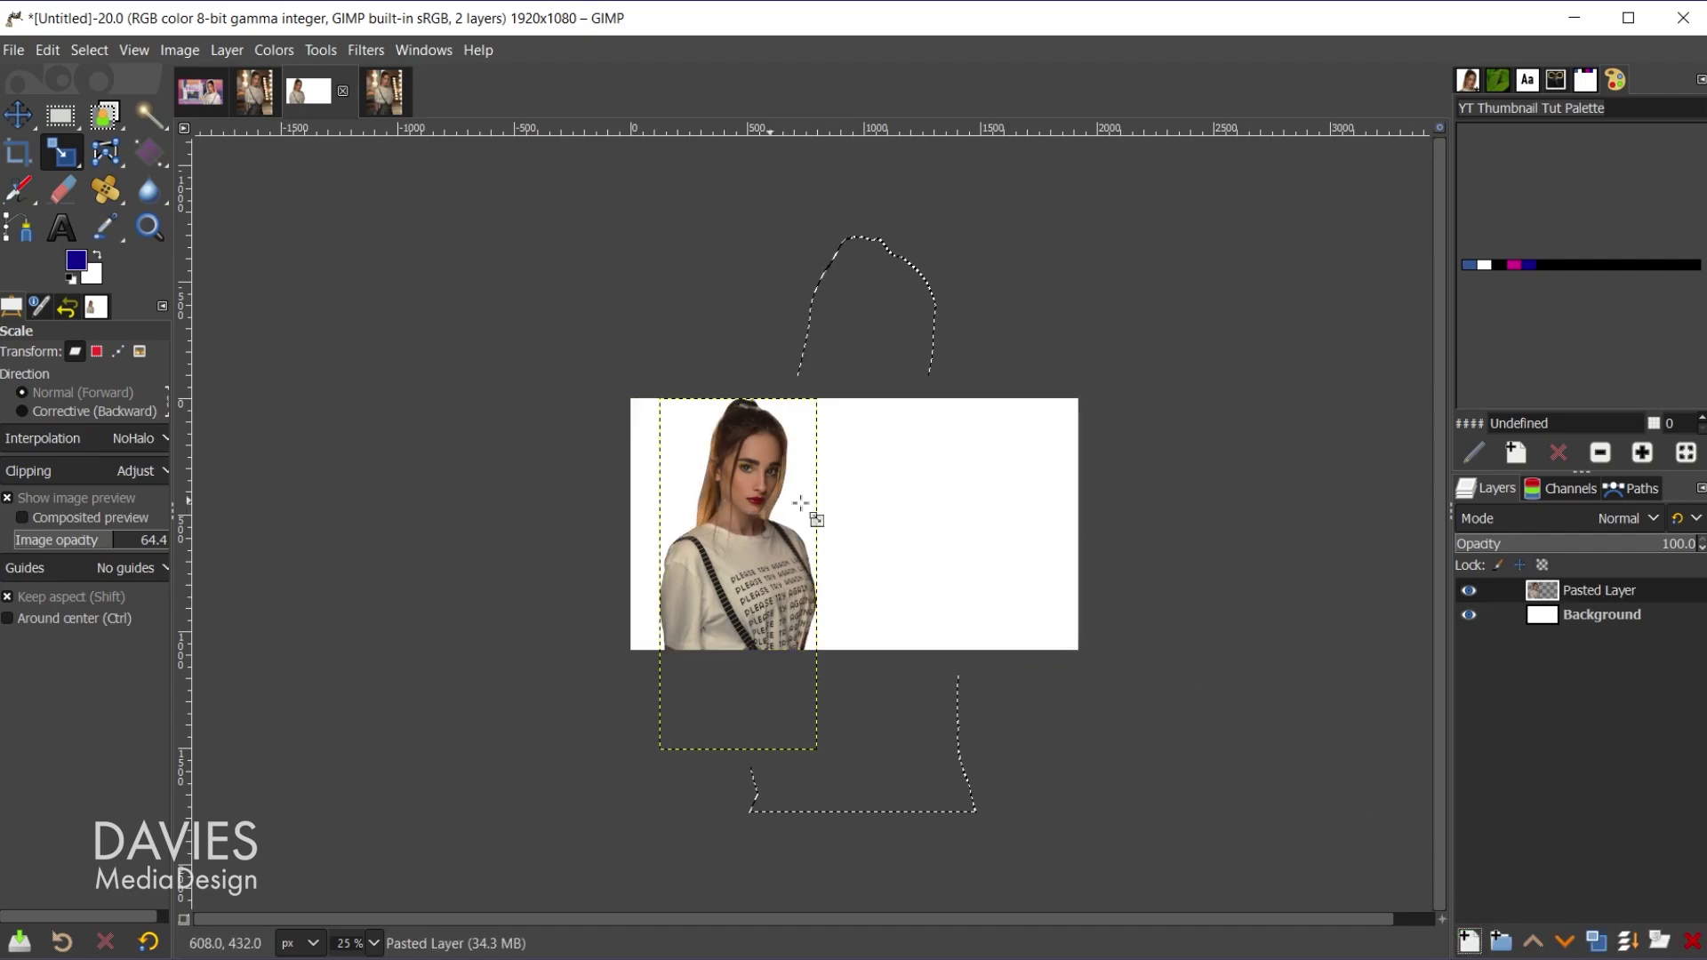
pyautogui.doubleClick(1614, 590)
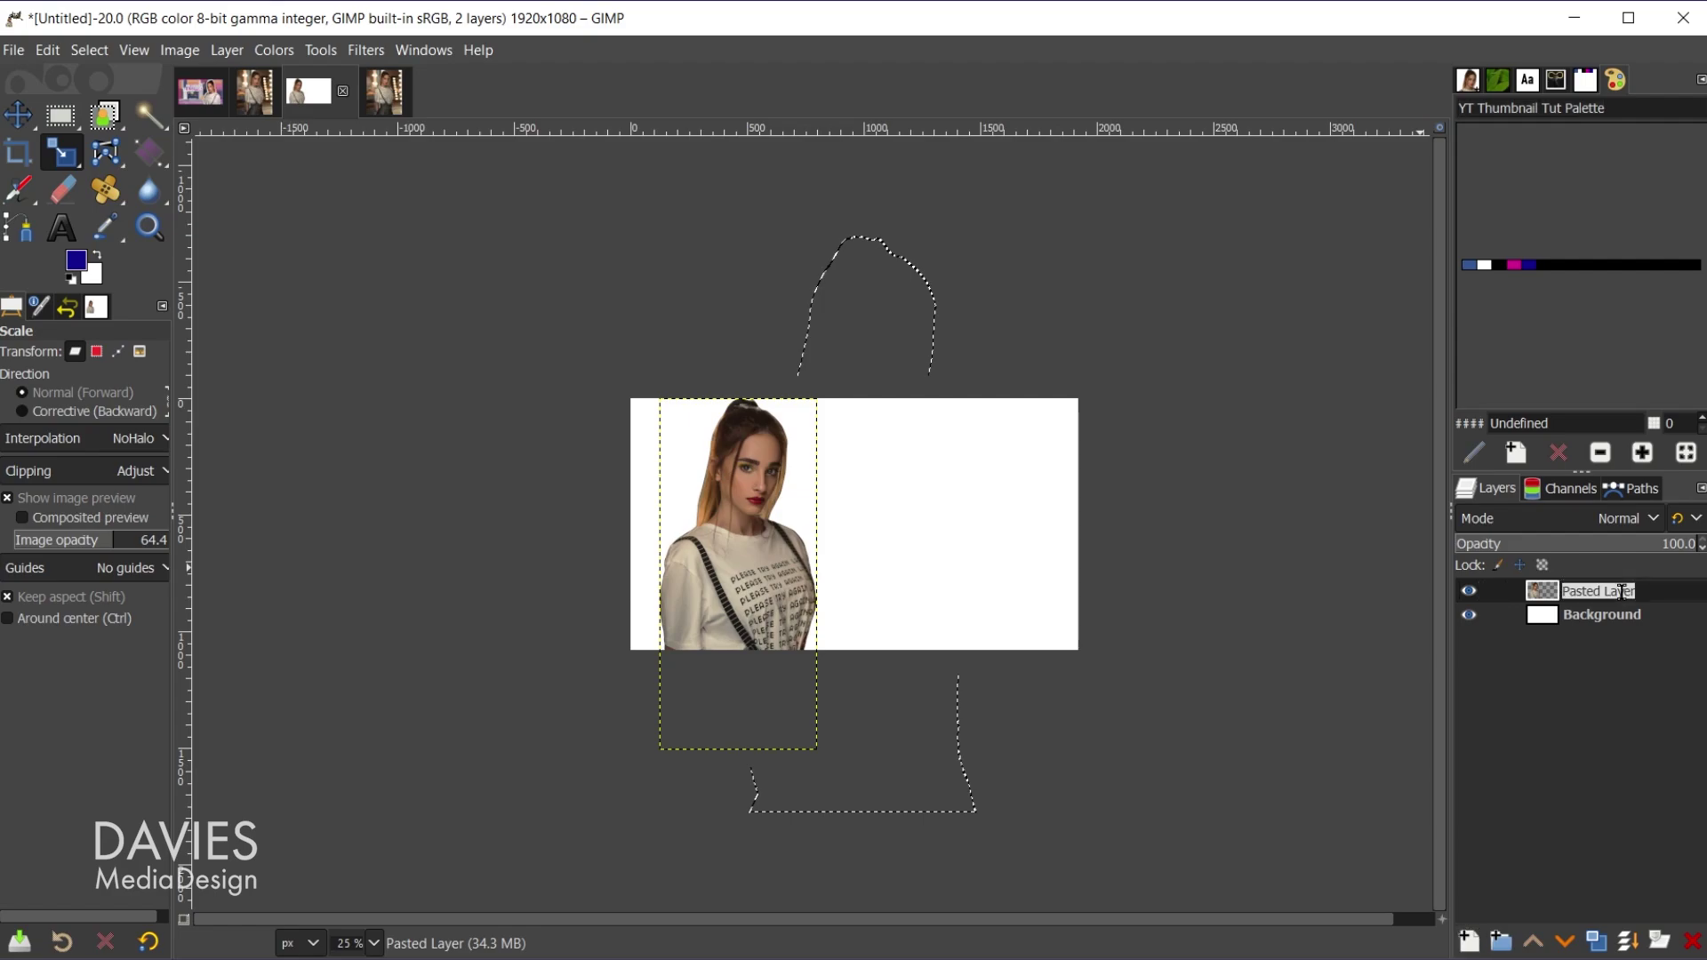
pyautogui.write('Model')
pyautogui.press('Return')
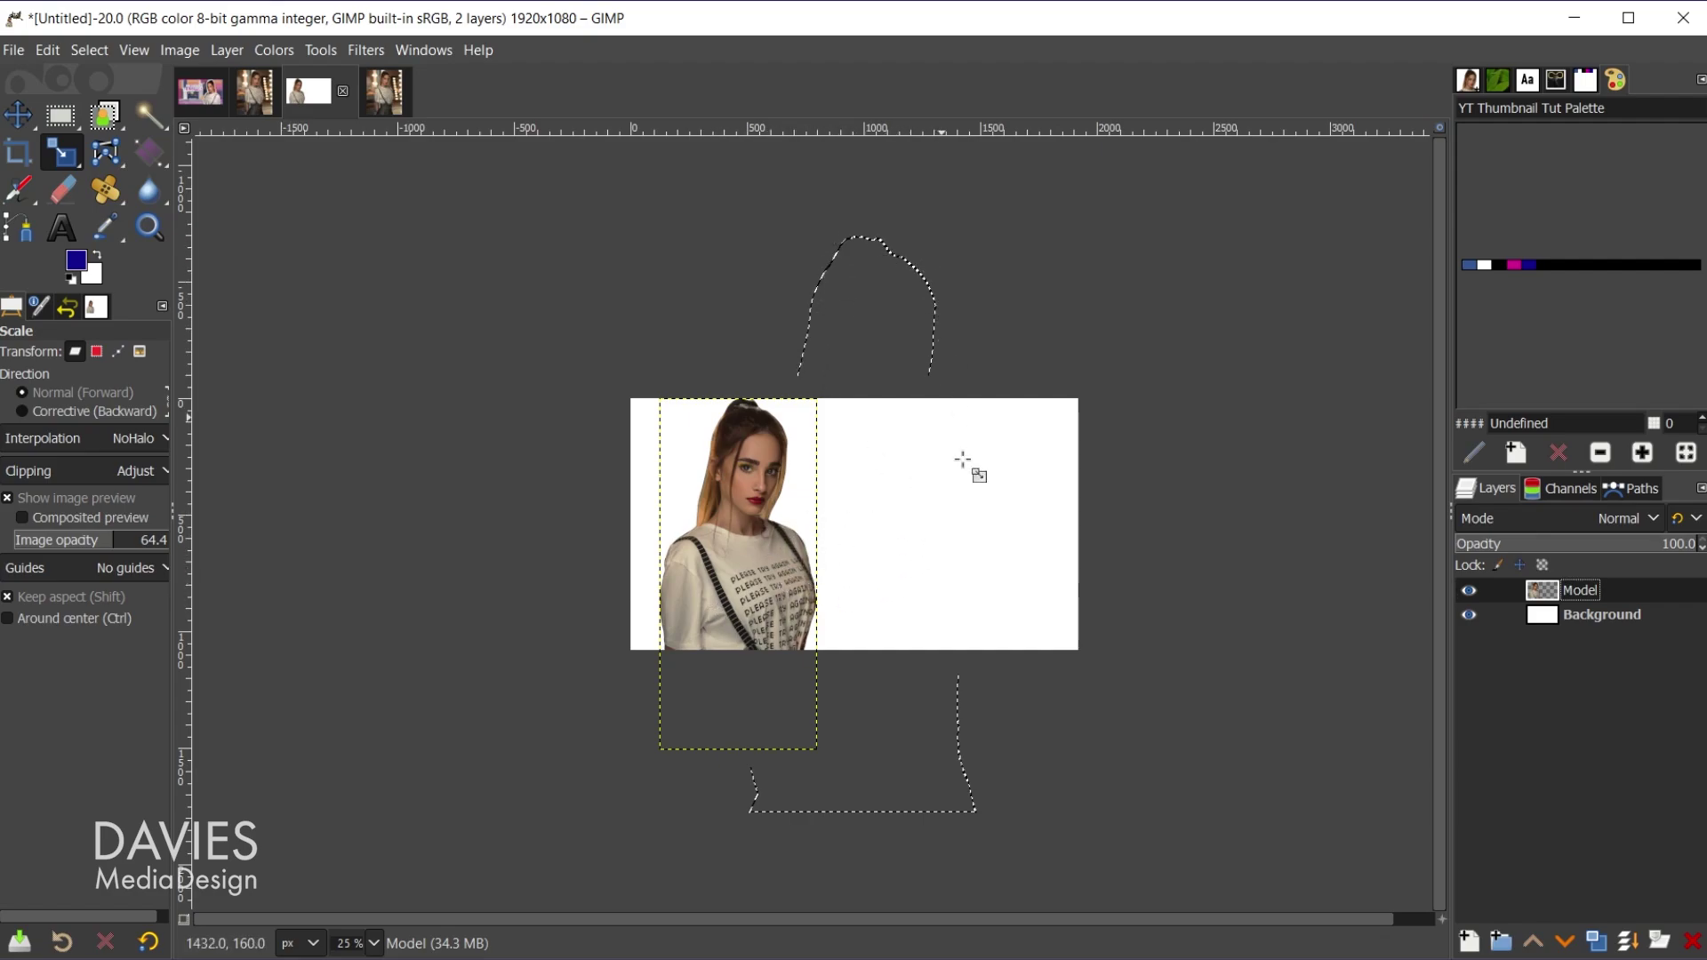
pyautogui.scroll(1, 852, 557)
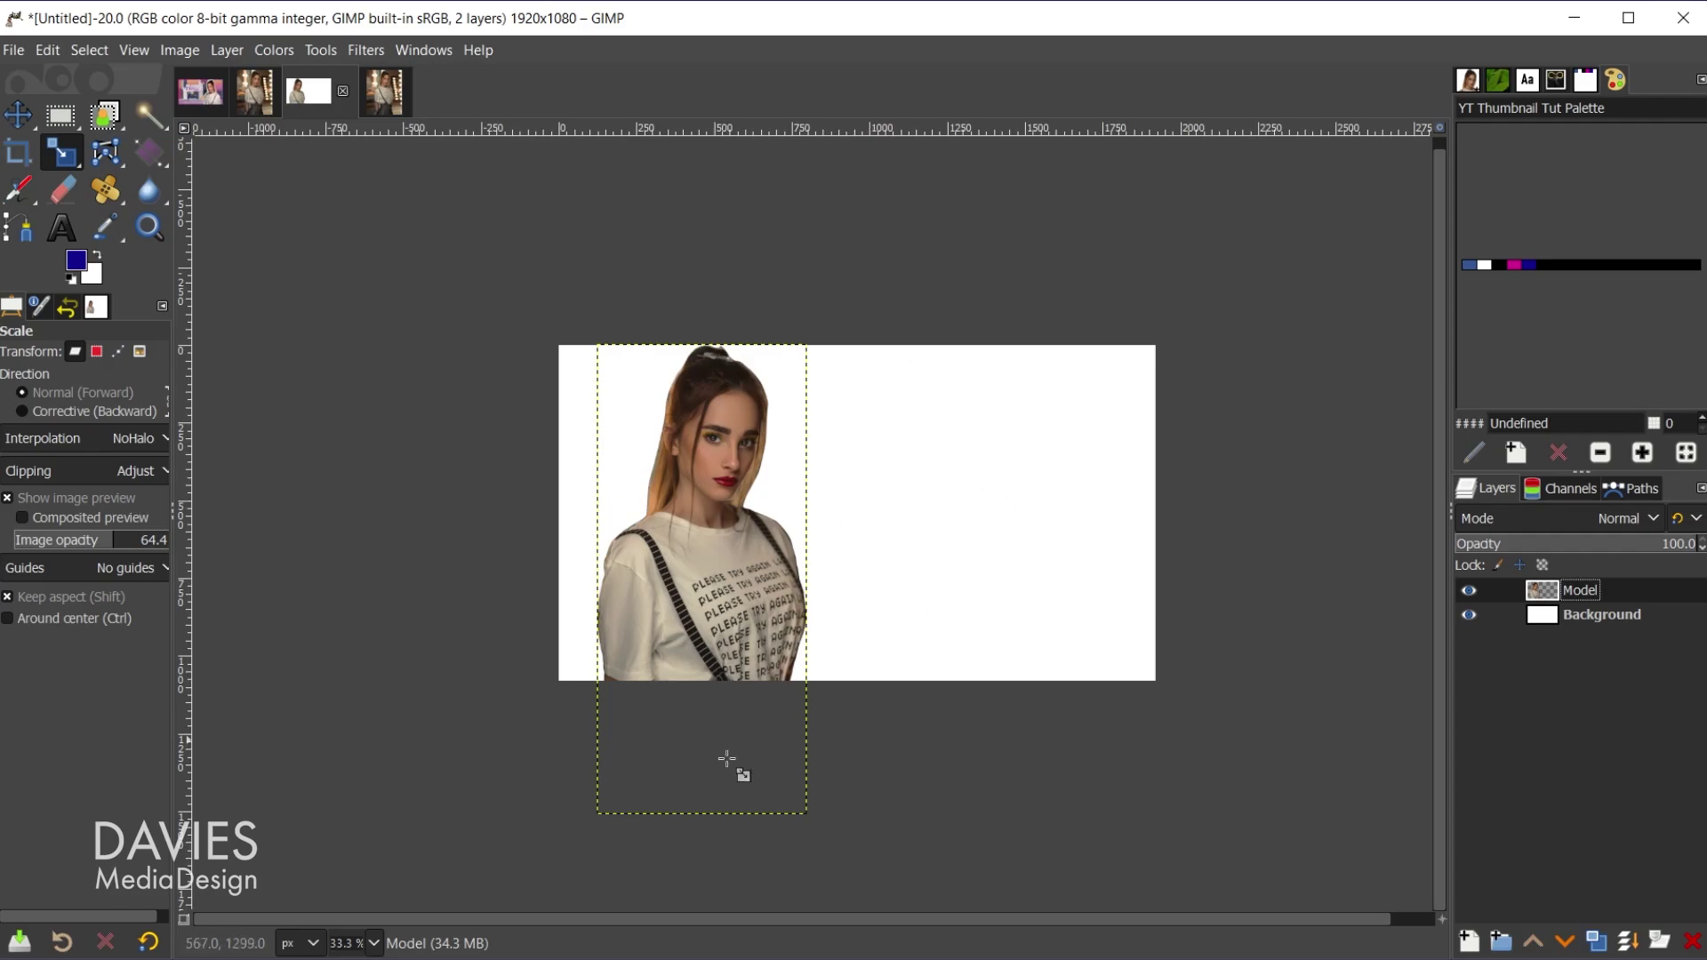
# Drop the pexels-santiago basketball court photo into the thumbnail, converting it to sRGB
pyautogui.hotkey('alt', 'Tab')
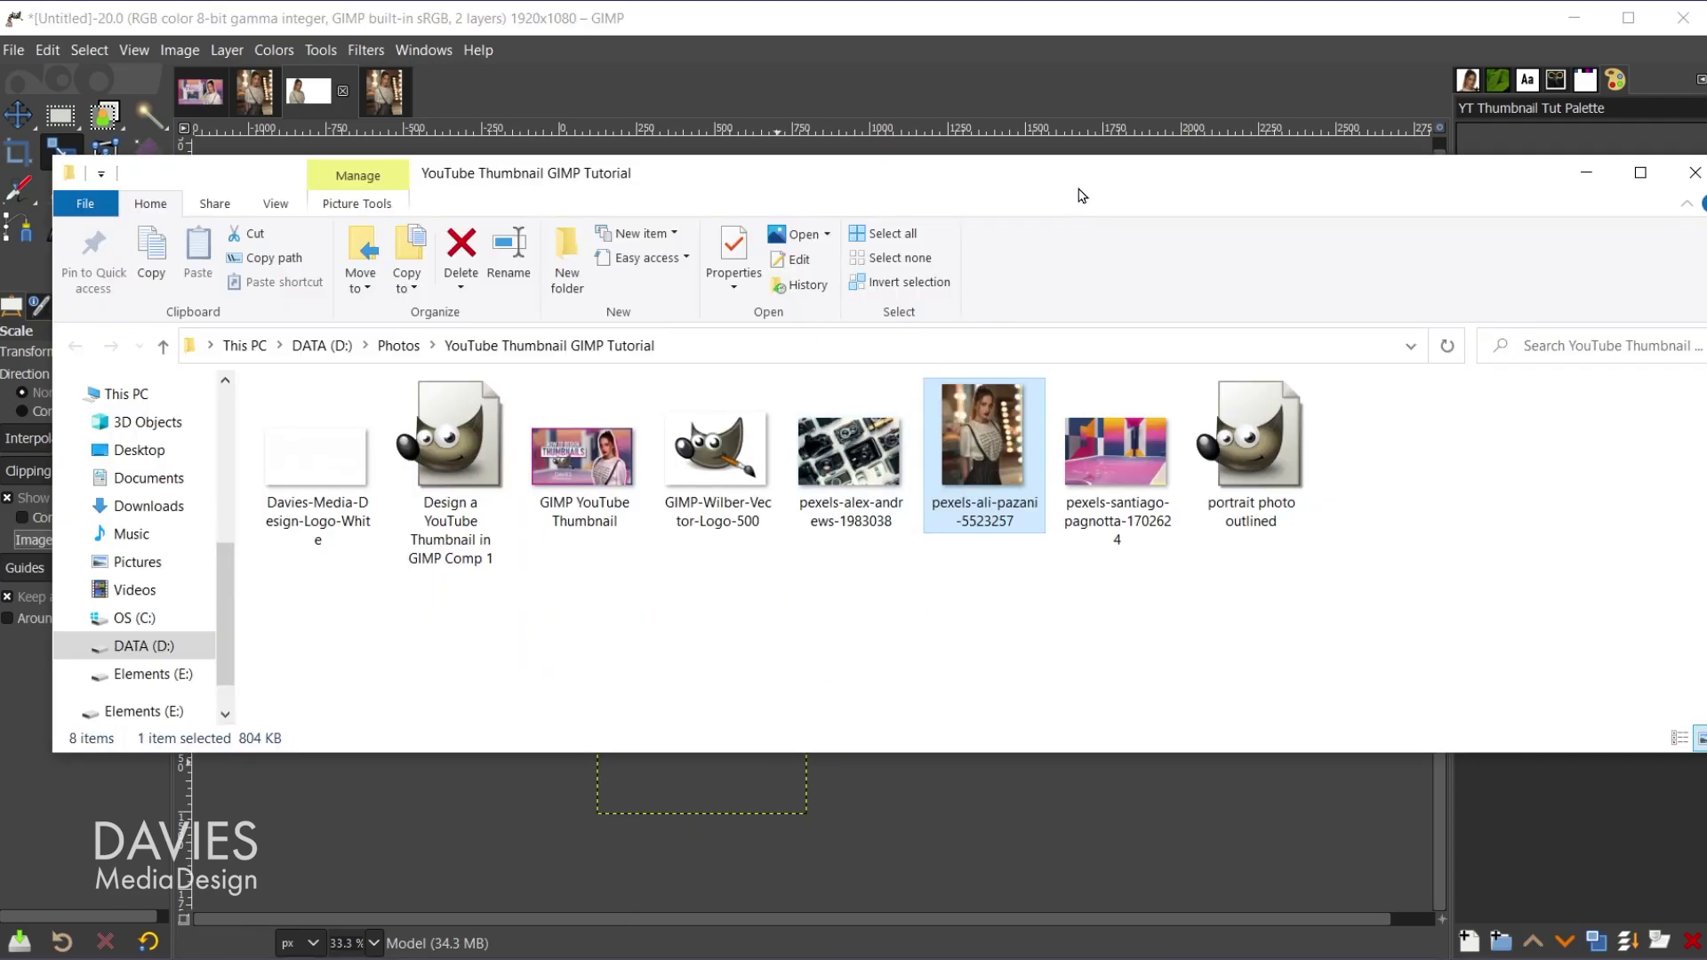
pyautogui.moveTo(1082, 195); pyautogui.dragTo(763, 583)
pyautogui.click(809, 790)
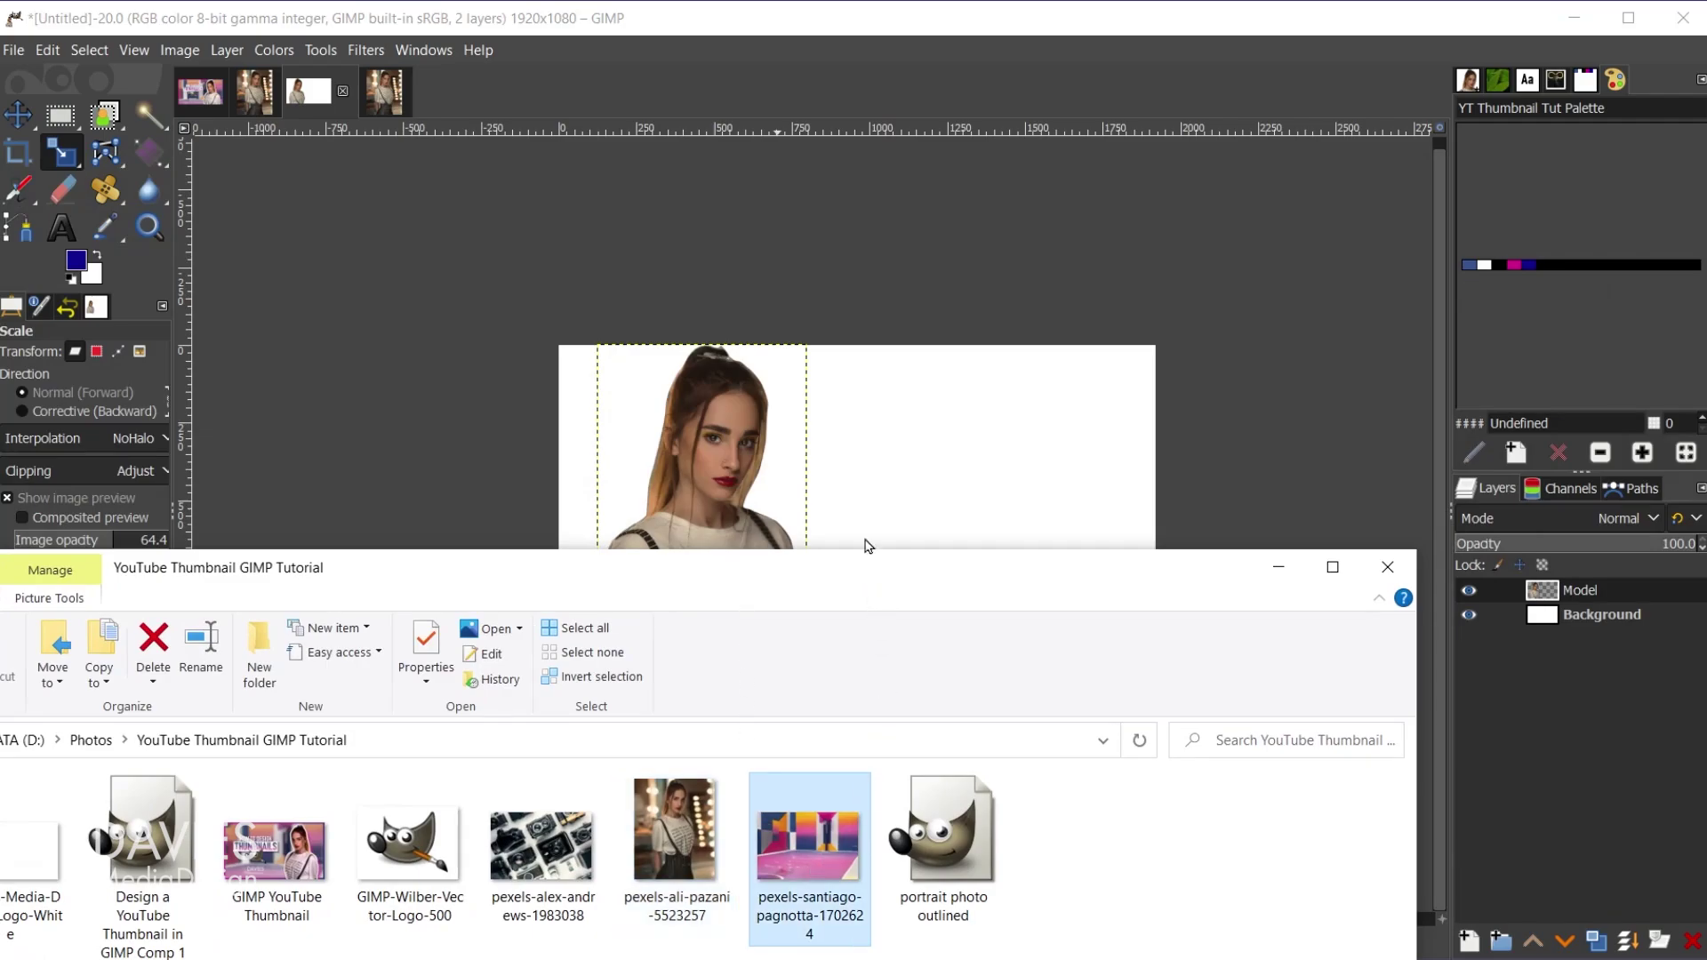
pyautogui.moveTo(866, 534); pyautogui.dragTo(857, 461)
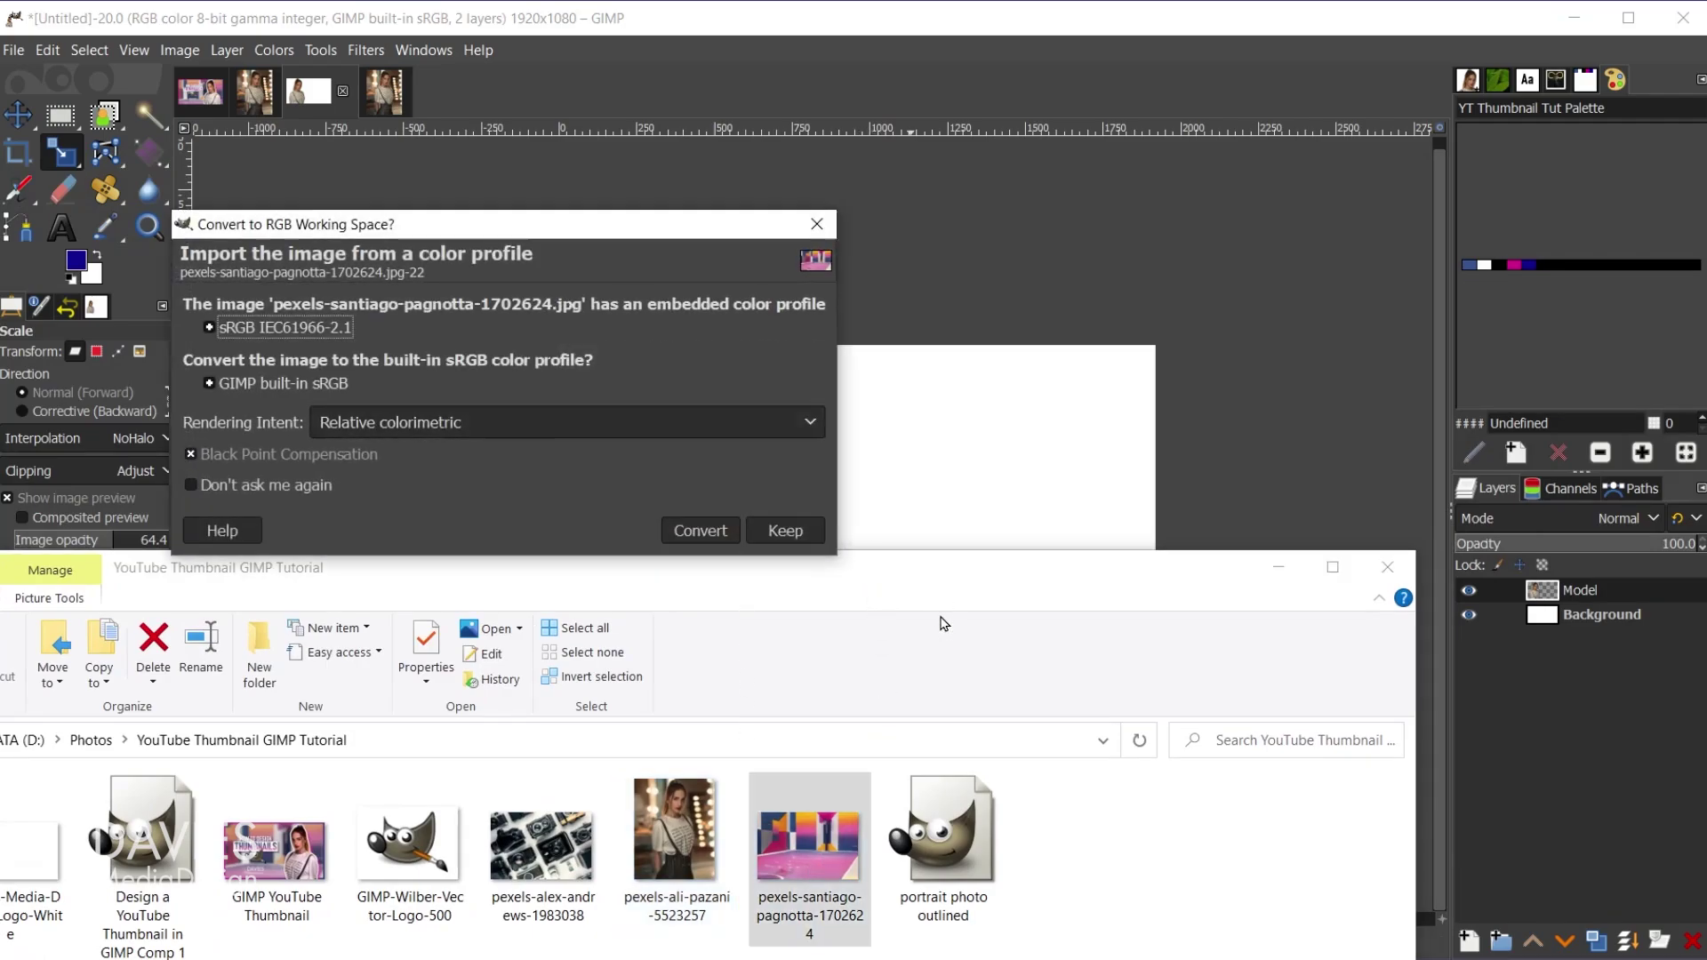
pyautogui.click(722, 533)
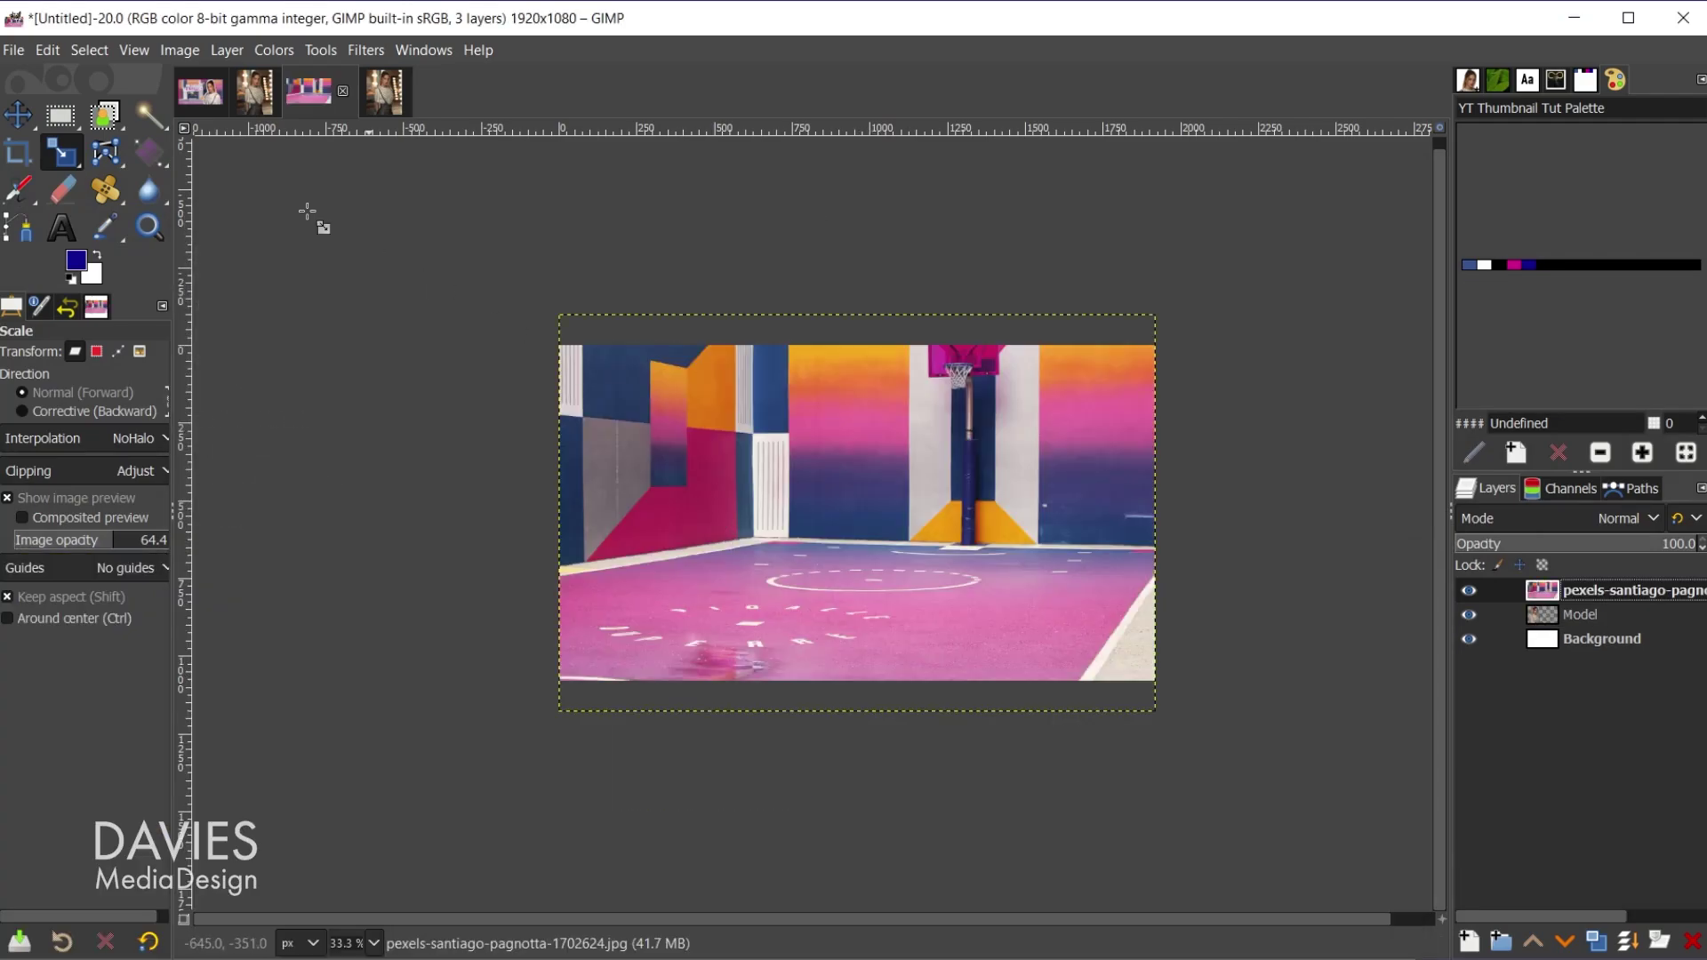
pyautogui.click(13, 51)
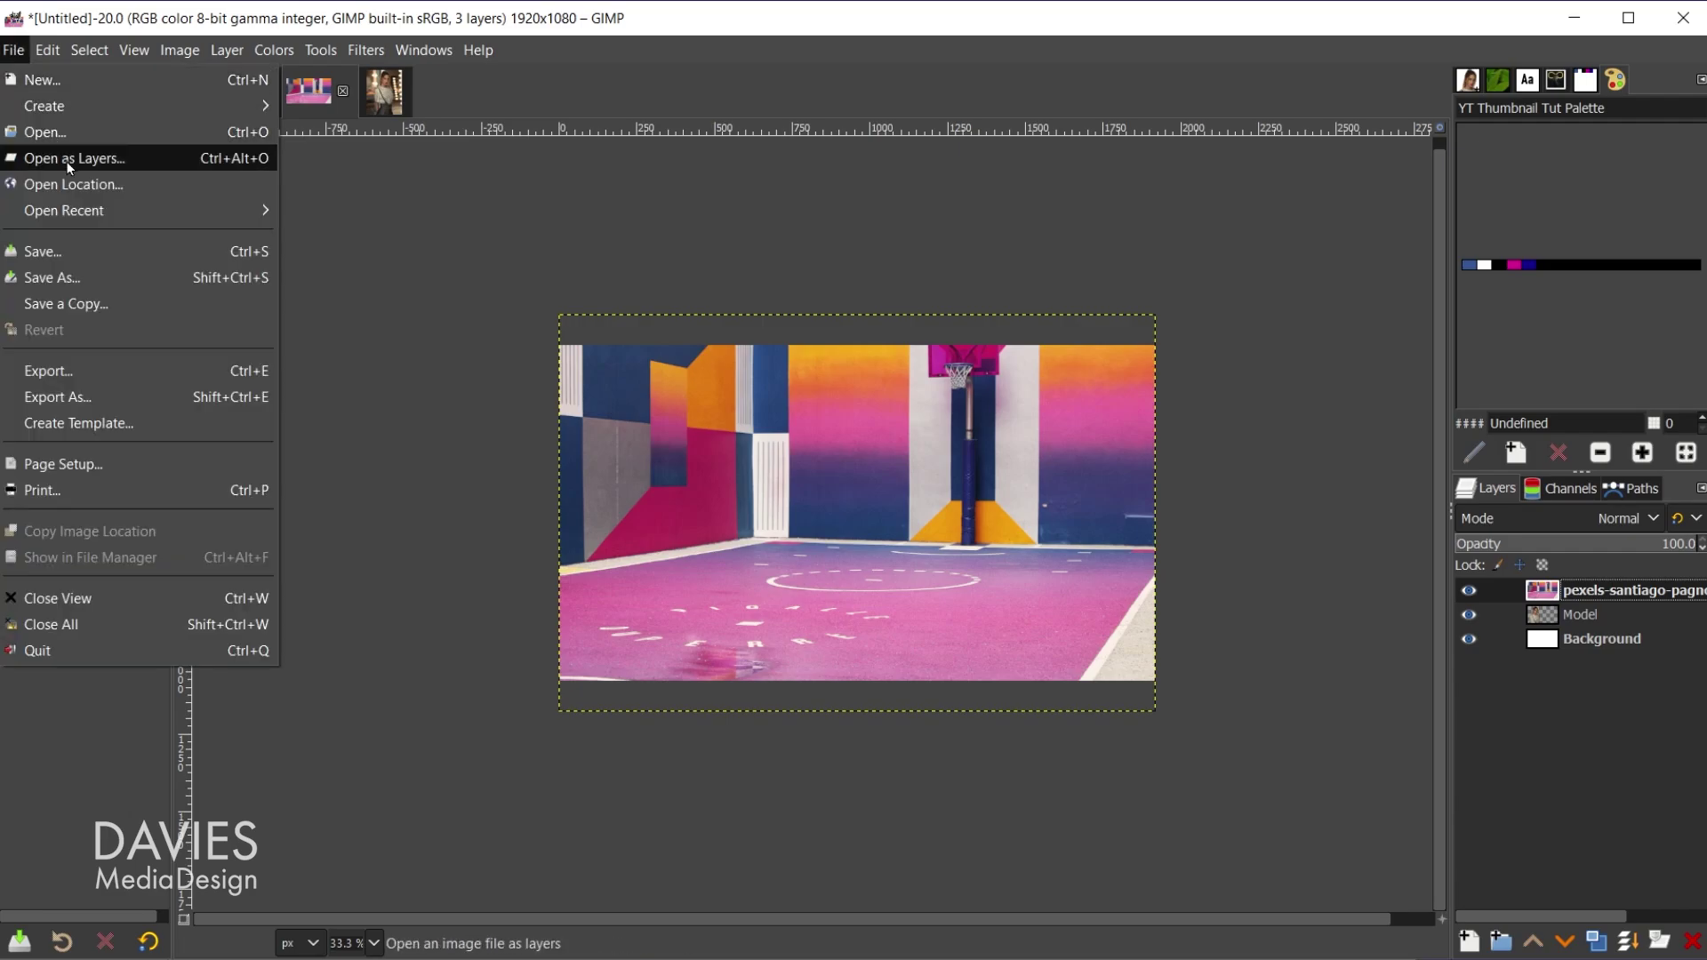
pyautogui.press('Escape')
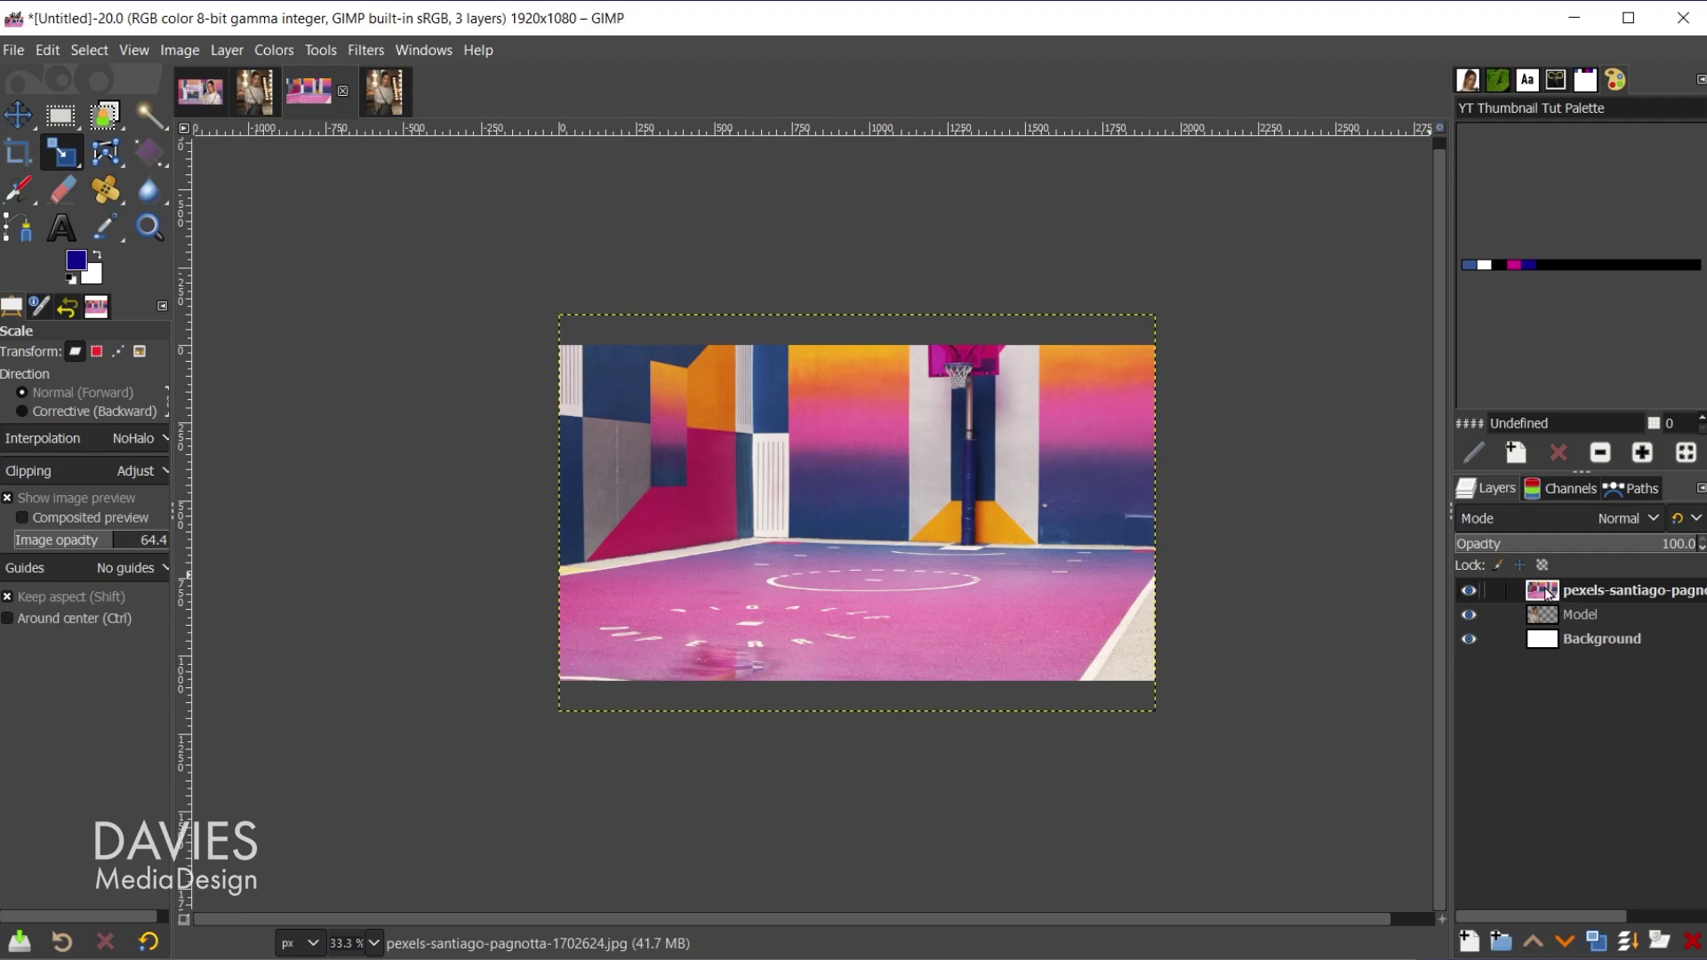
# Move the court layer beneath Model and rename it Bball court
pyautogui.moveTo(1547, 595); pyautogui.dragTo(1551, 629)
pyautogui.doubleClick(1582, 614)
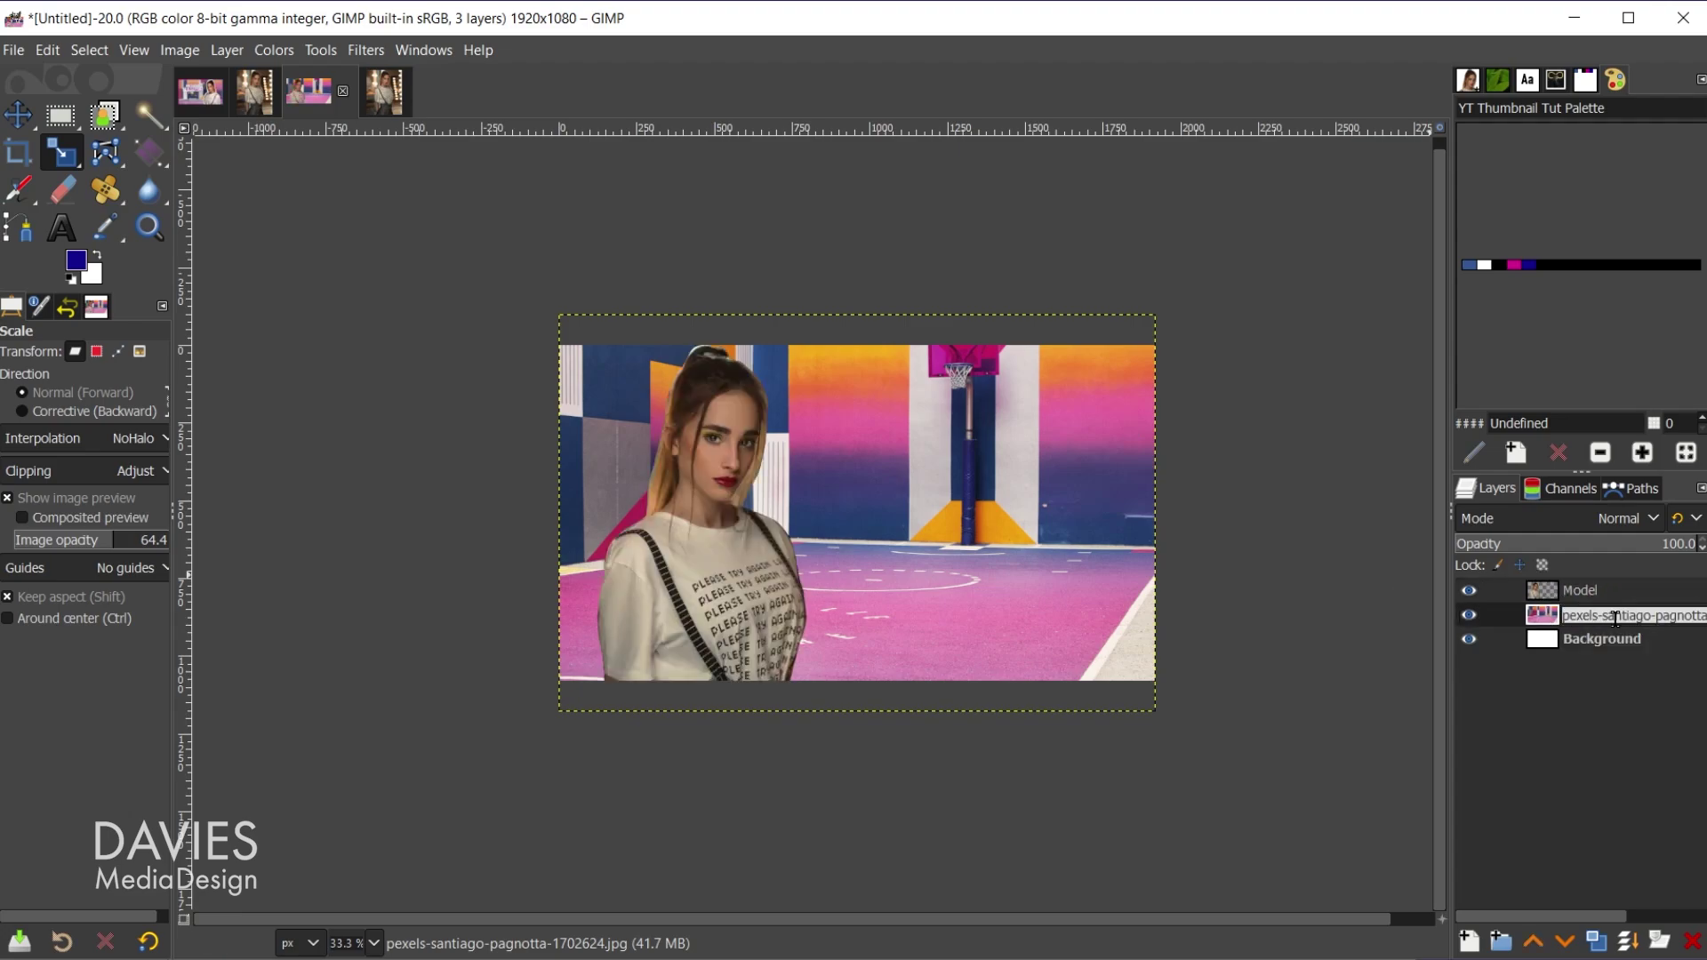
pyautogui.write('B')
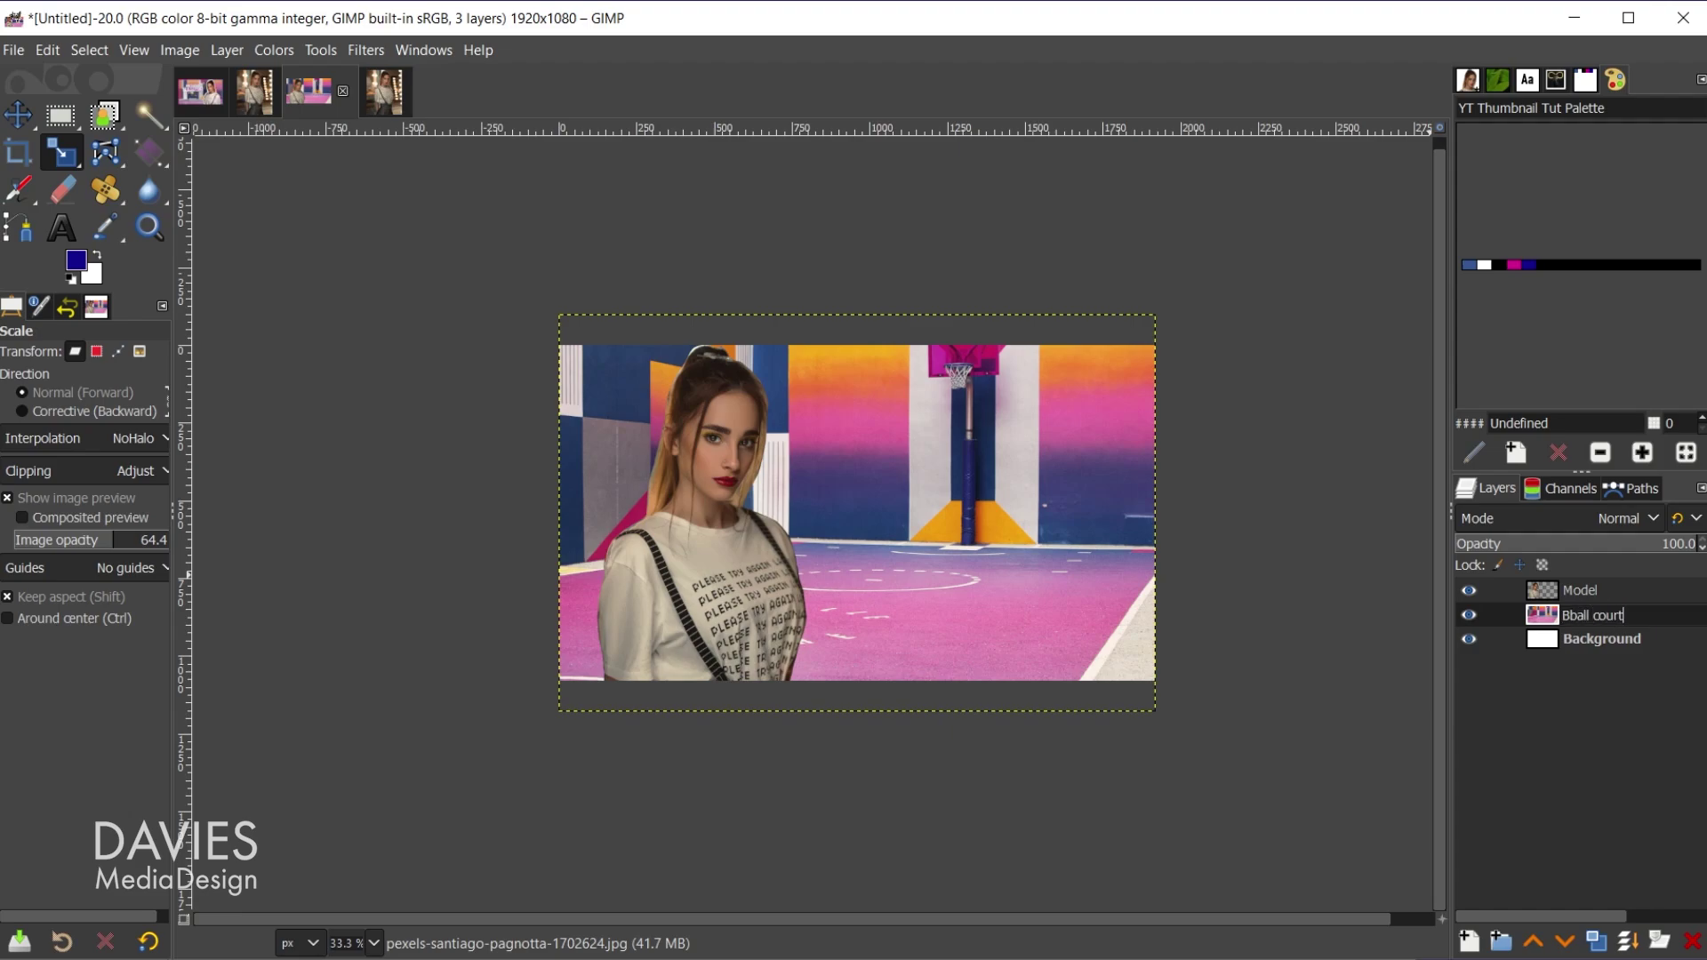
pyautogui.write('ball court')
pyautogui.press('Return')
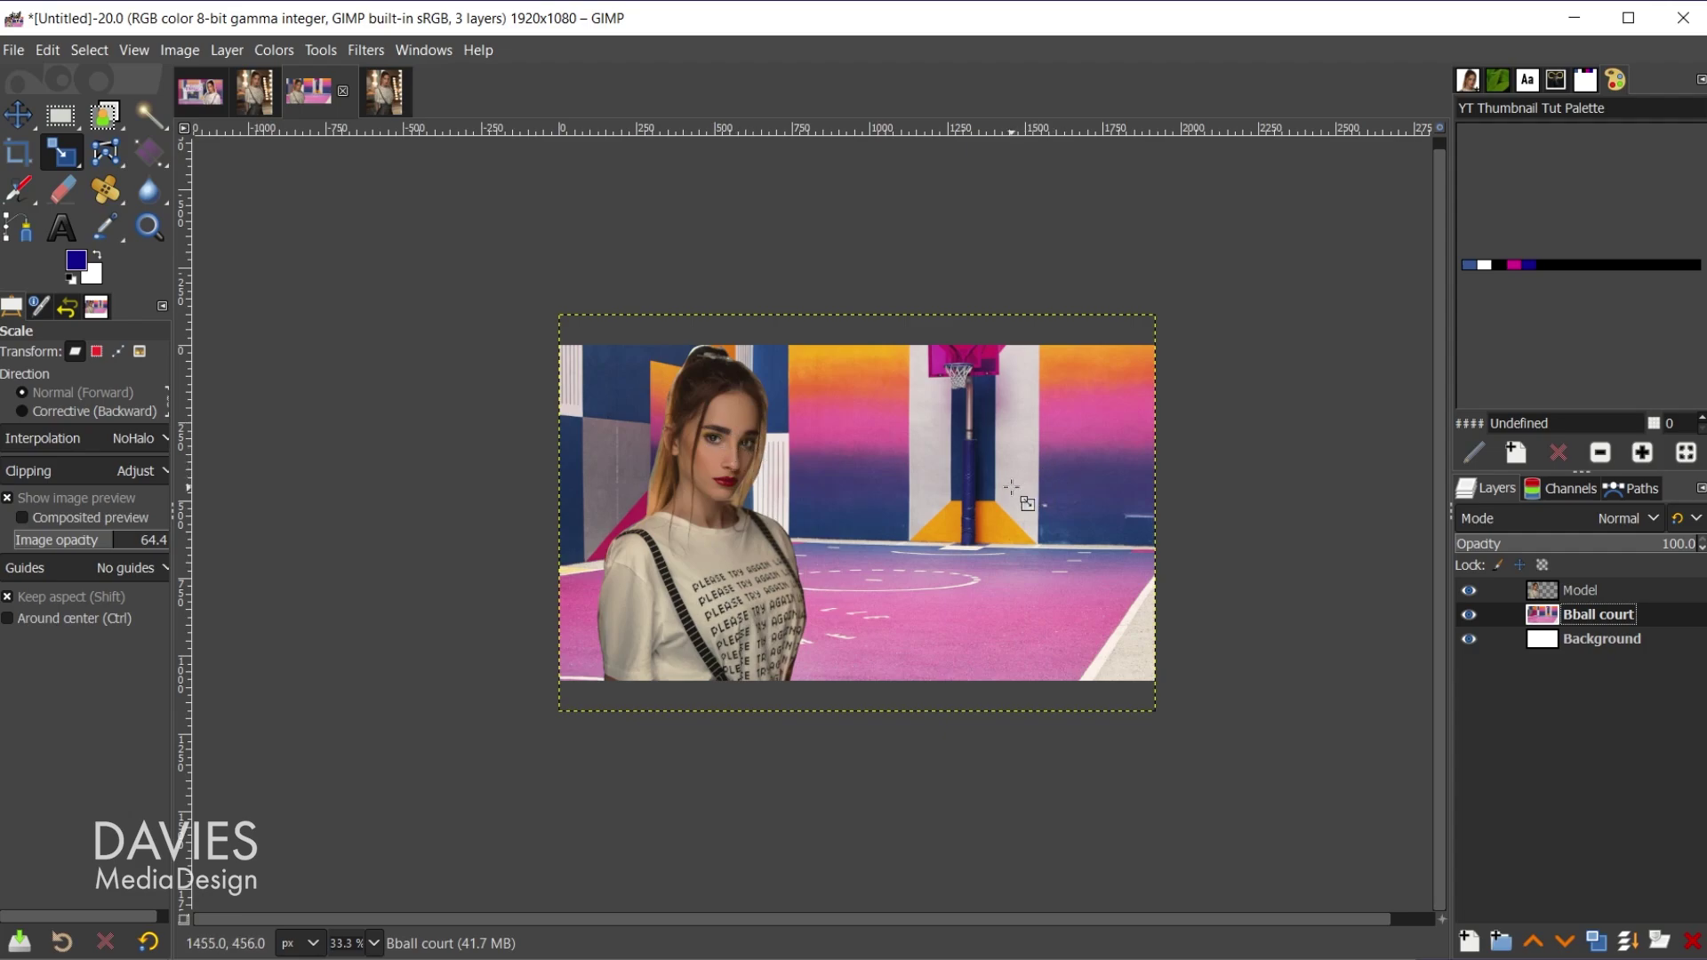
# Move the model to the right side of the canvas
pyautogui.press('m')
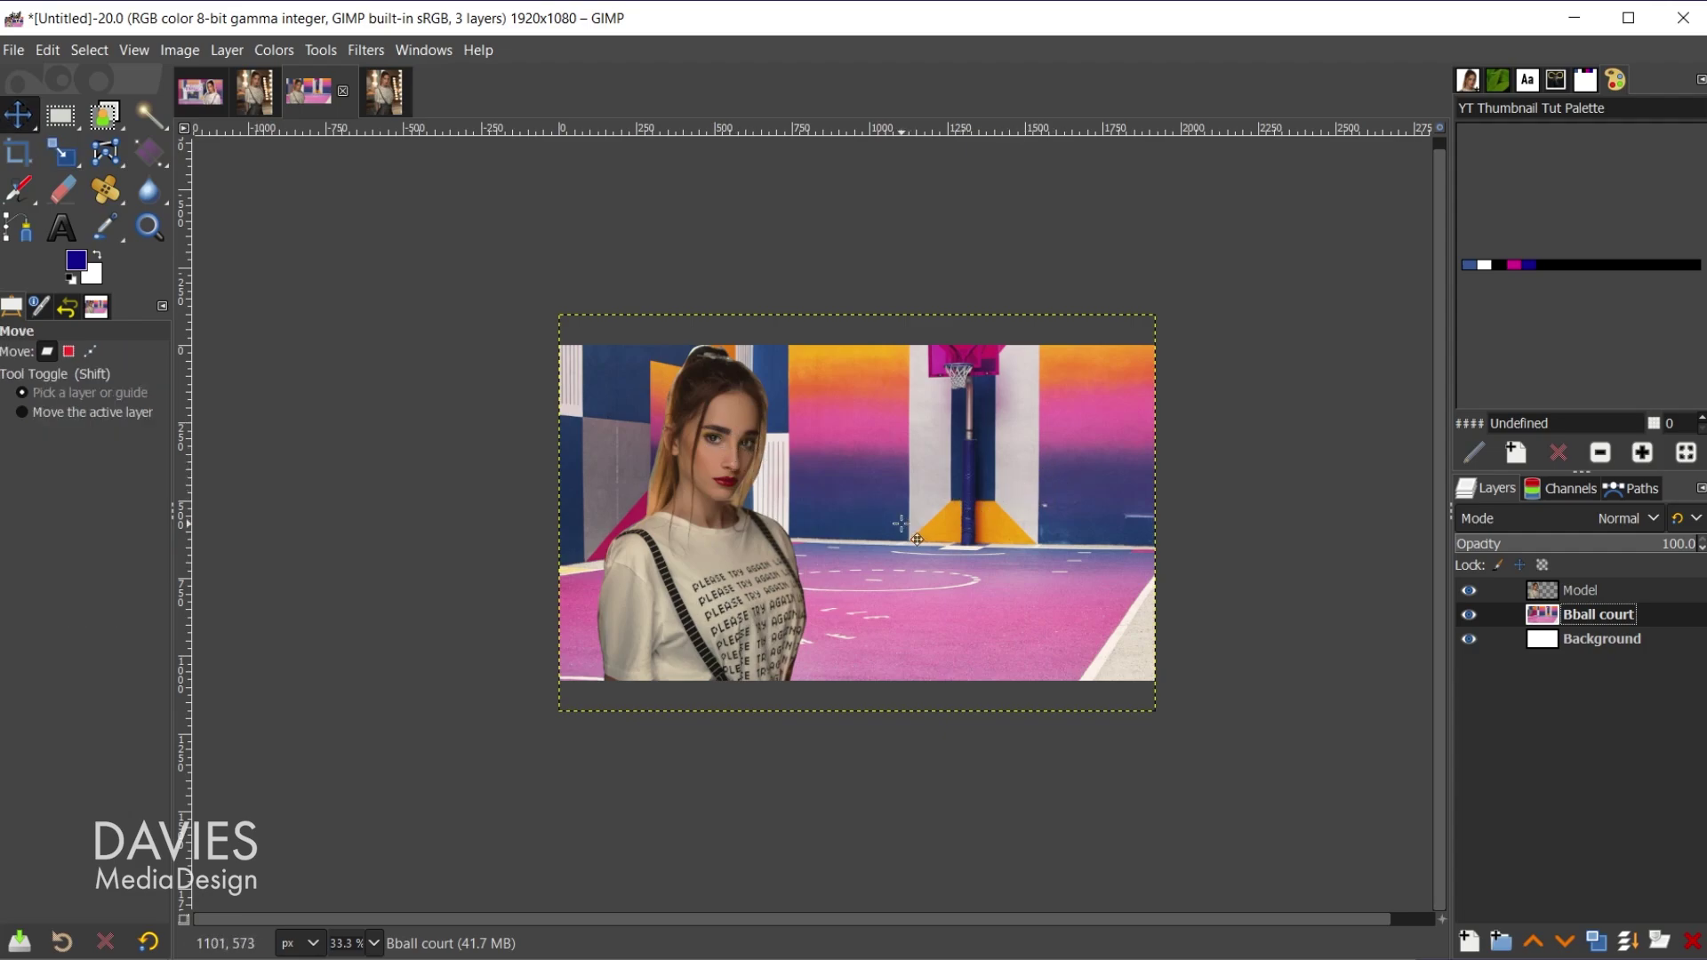
pyautogui.moveTo(720, 545); pyautogui.dragTo(1045, 583)
pyautogui.press('pagedown')
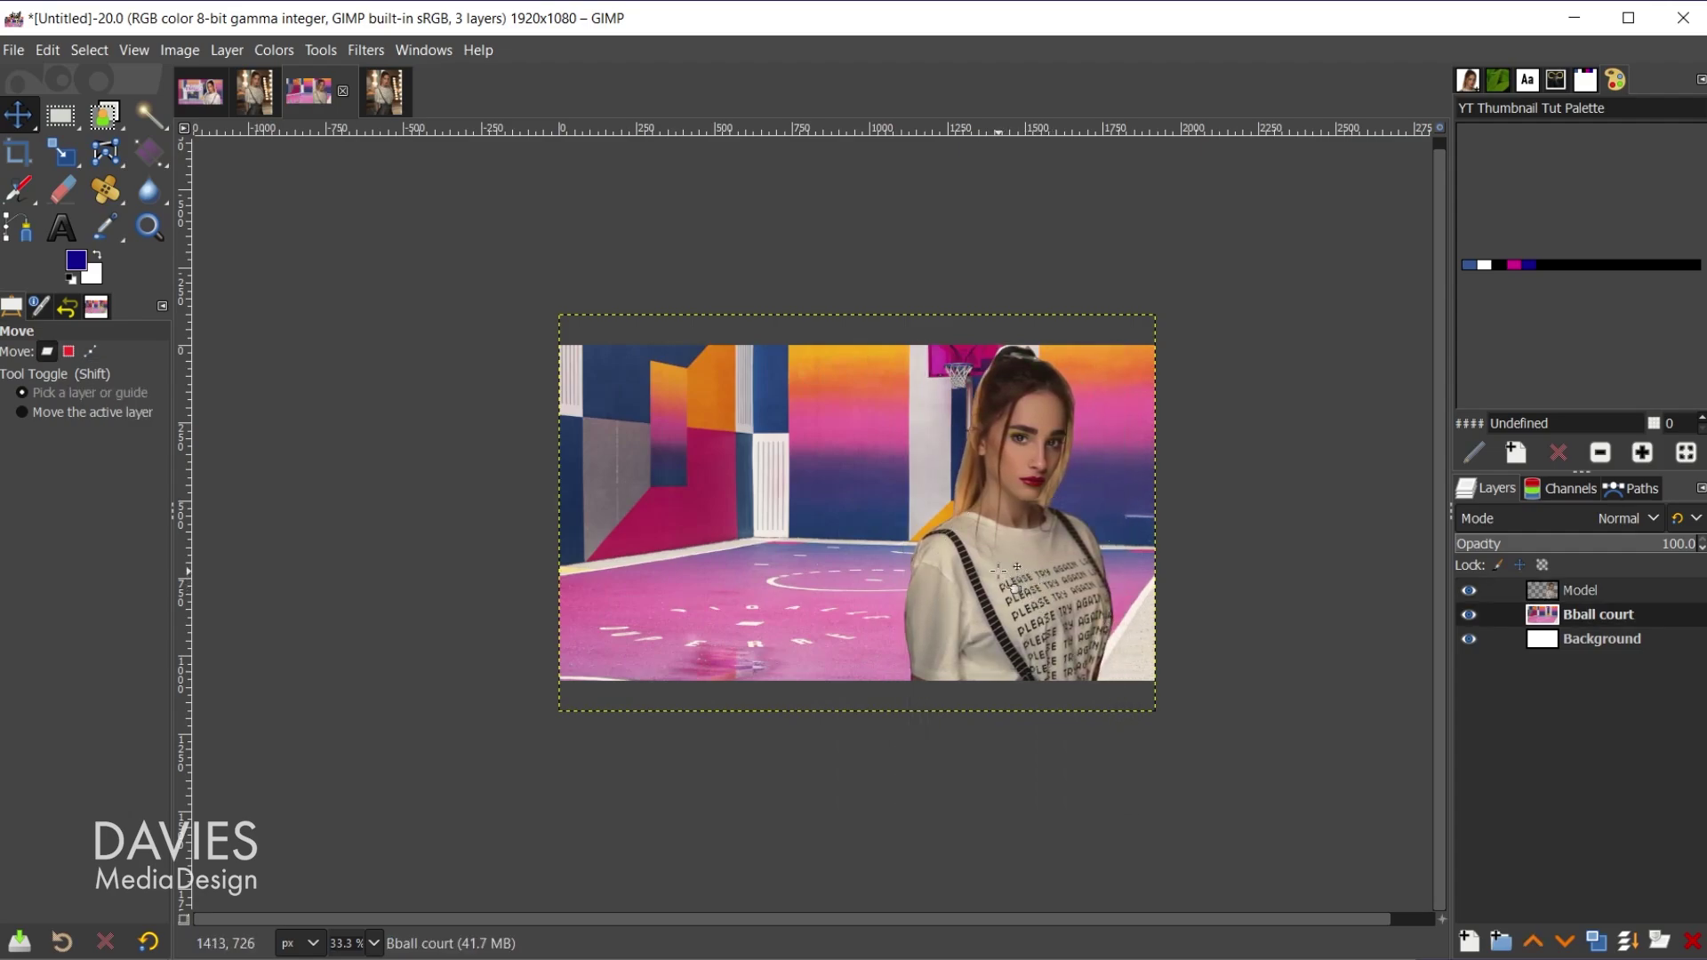
# Flip the Model layer horizontally so the woman faces the other way
pyautogui.click(1554, 593)
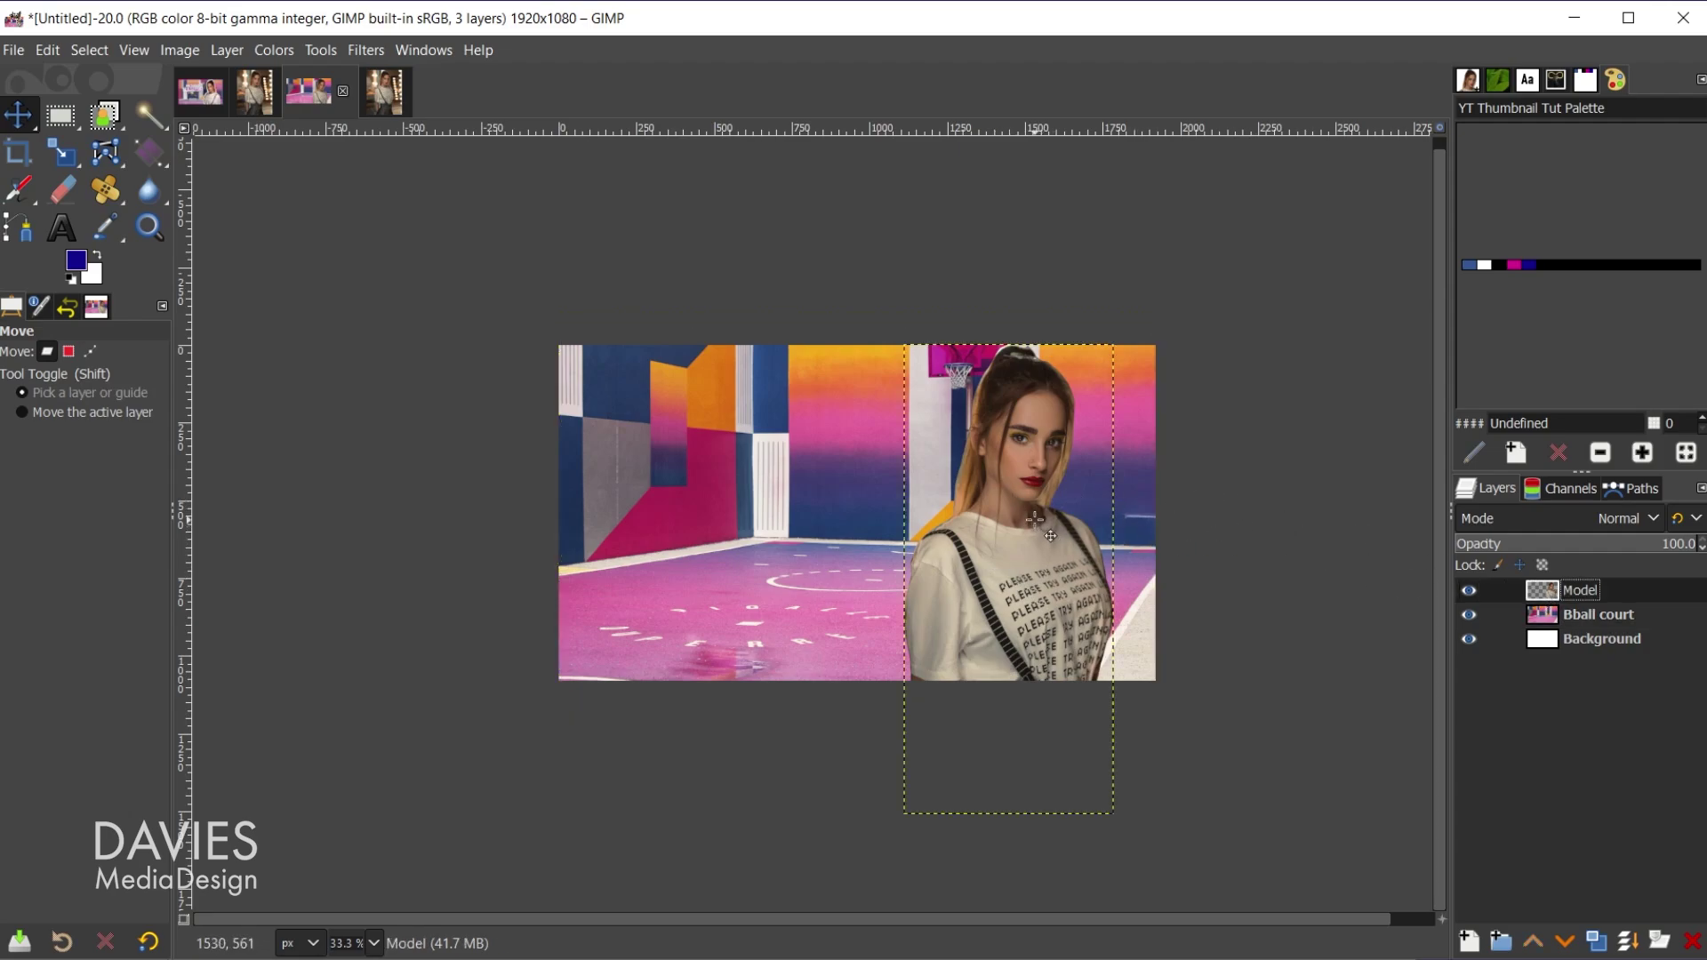
pyautogui.hotkey('shift', 'f')
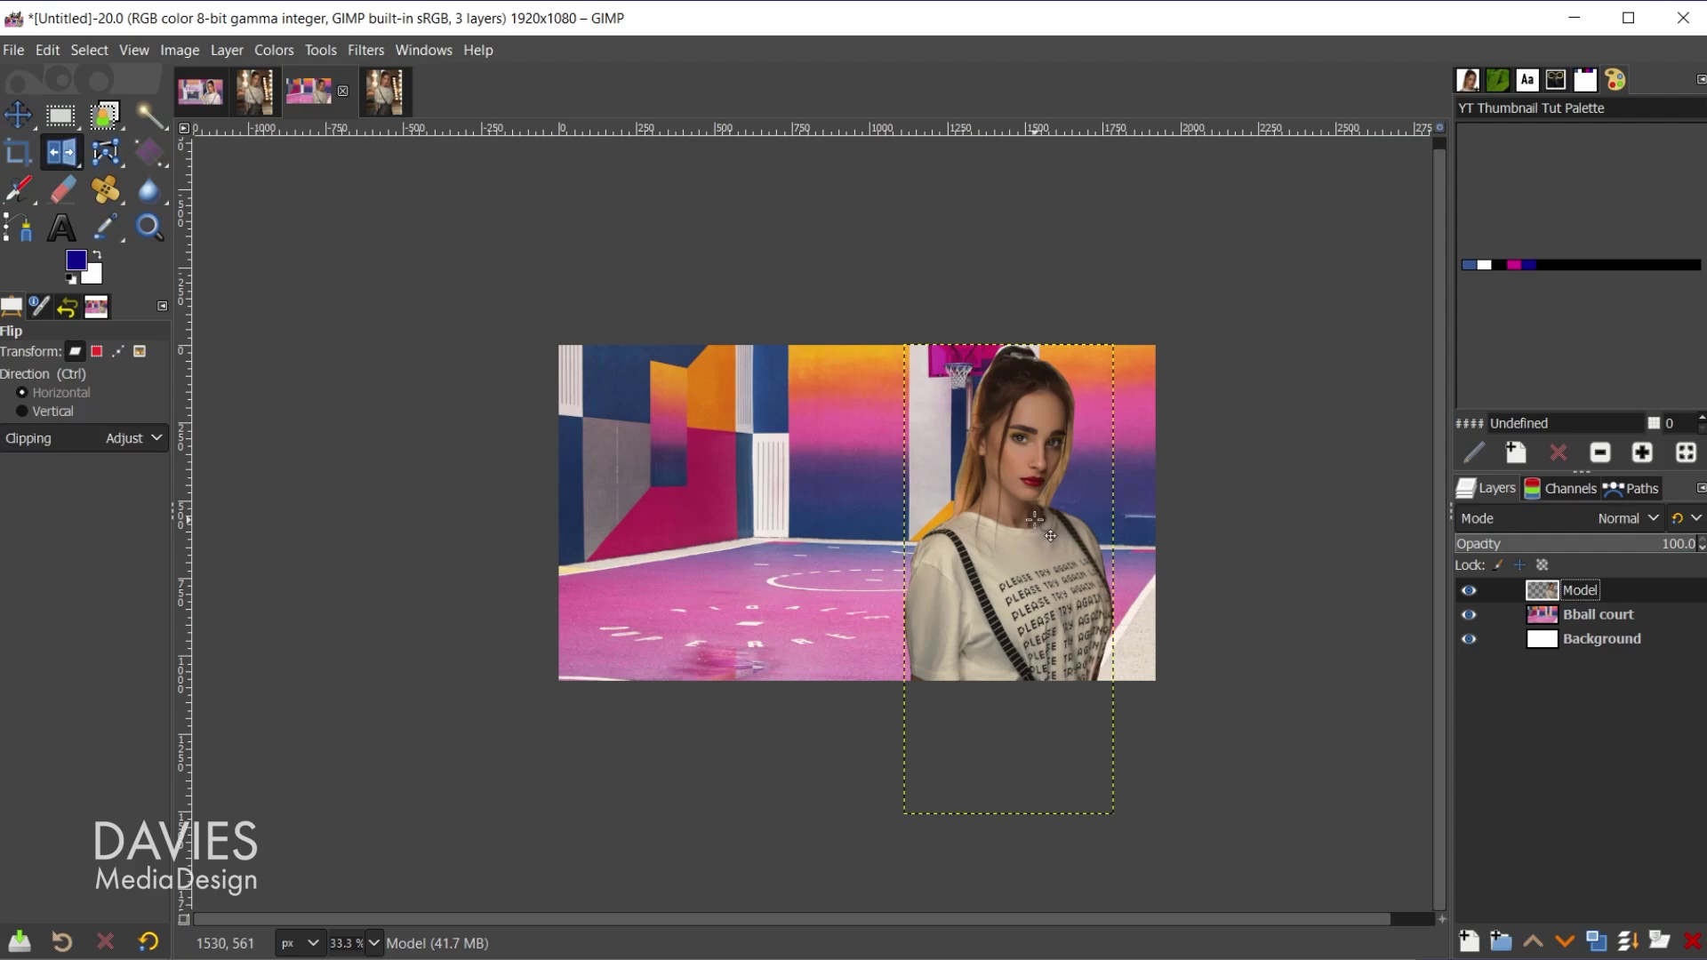
pyautogui.click(993, 560)
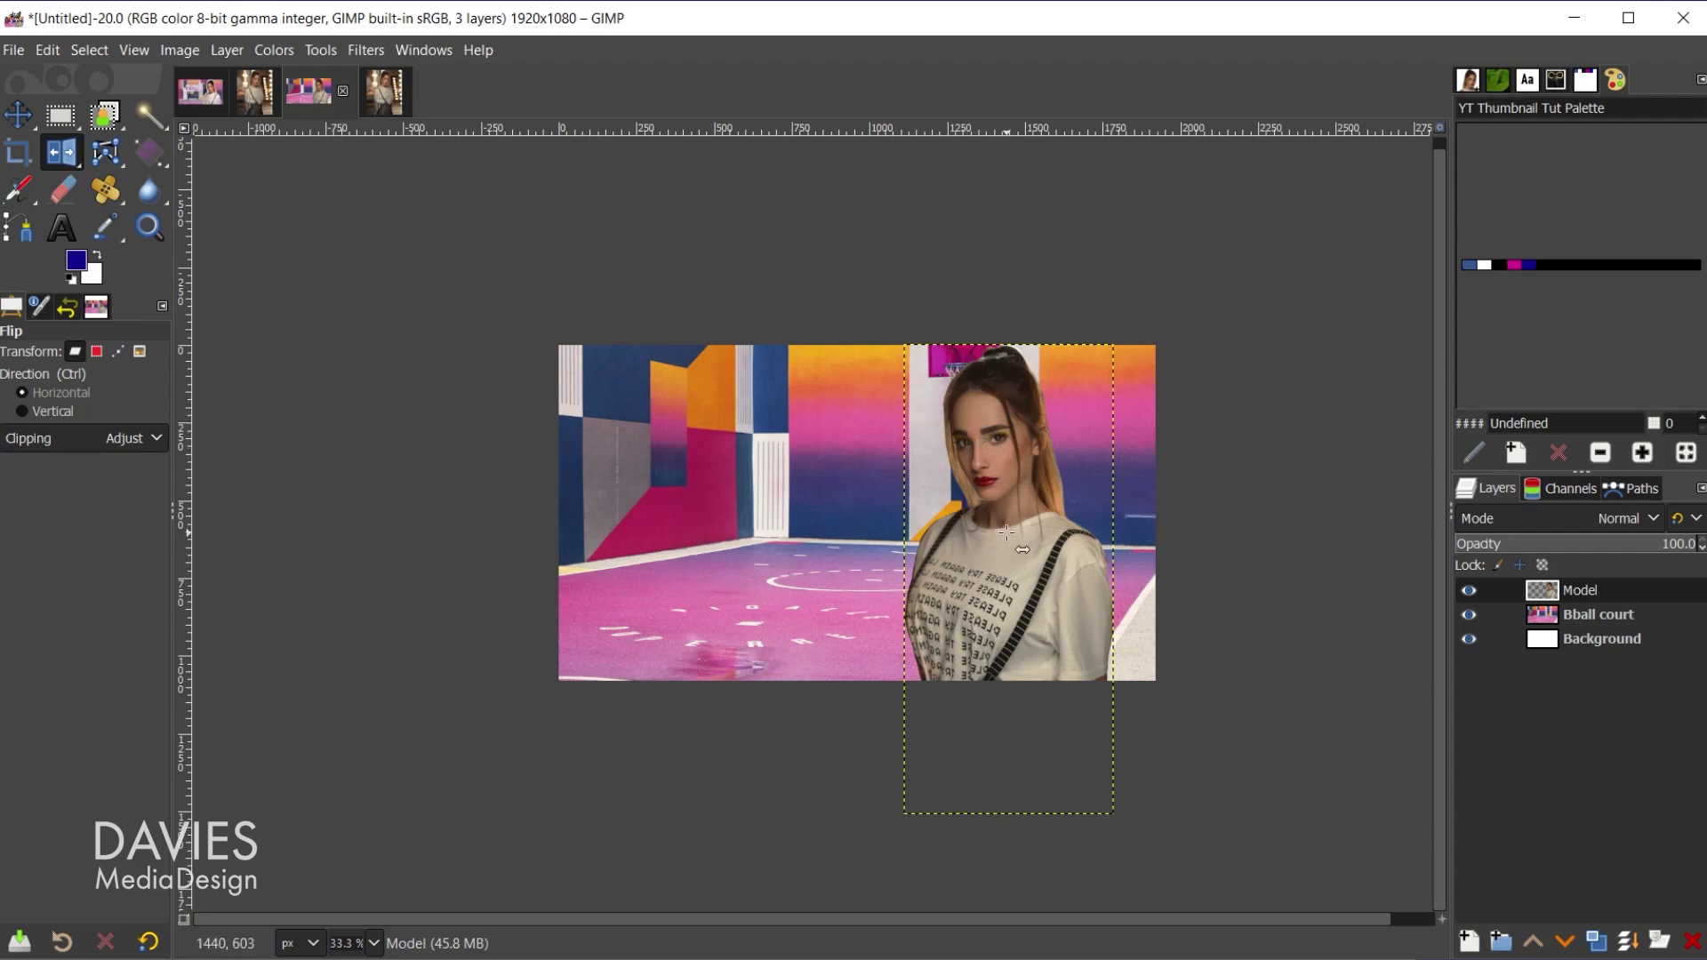
# Scale the Bball court layer to 2450×1633 px and nudge the model slightly right
pyautogui.click(1545, 613)
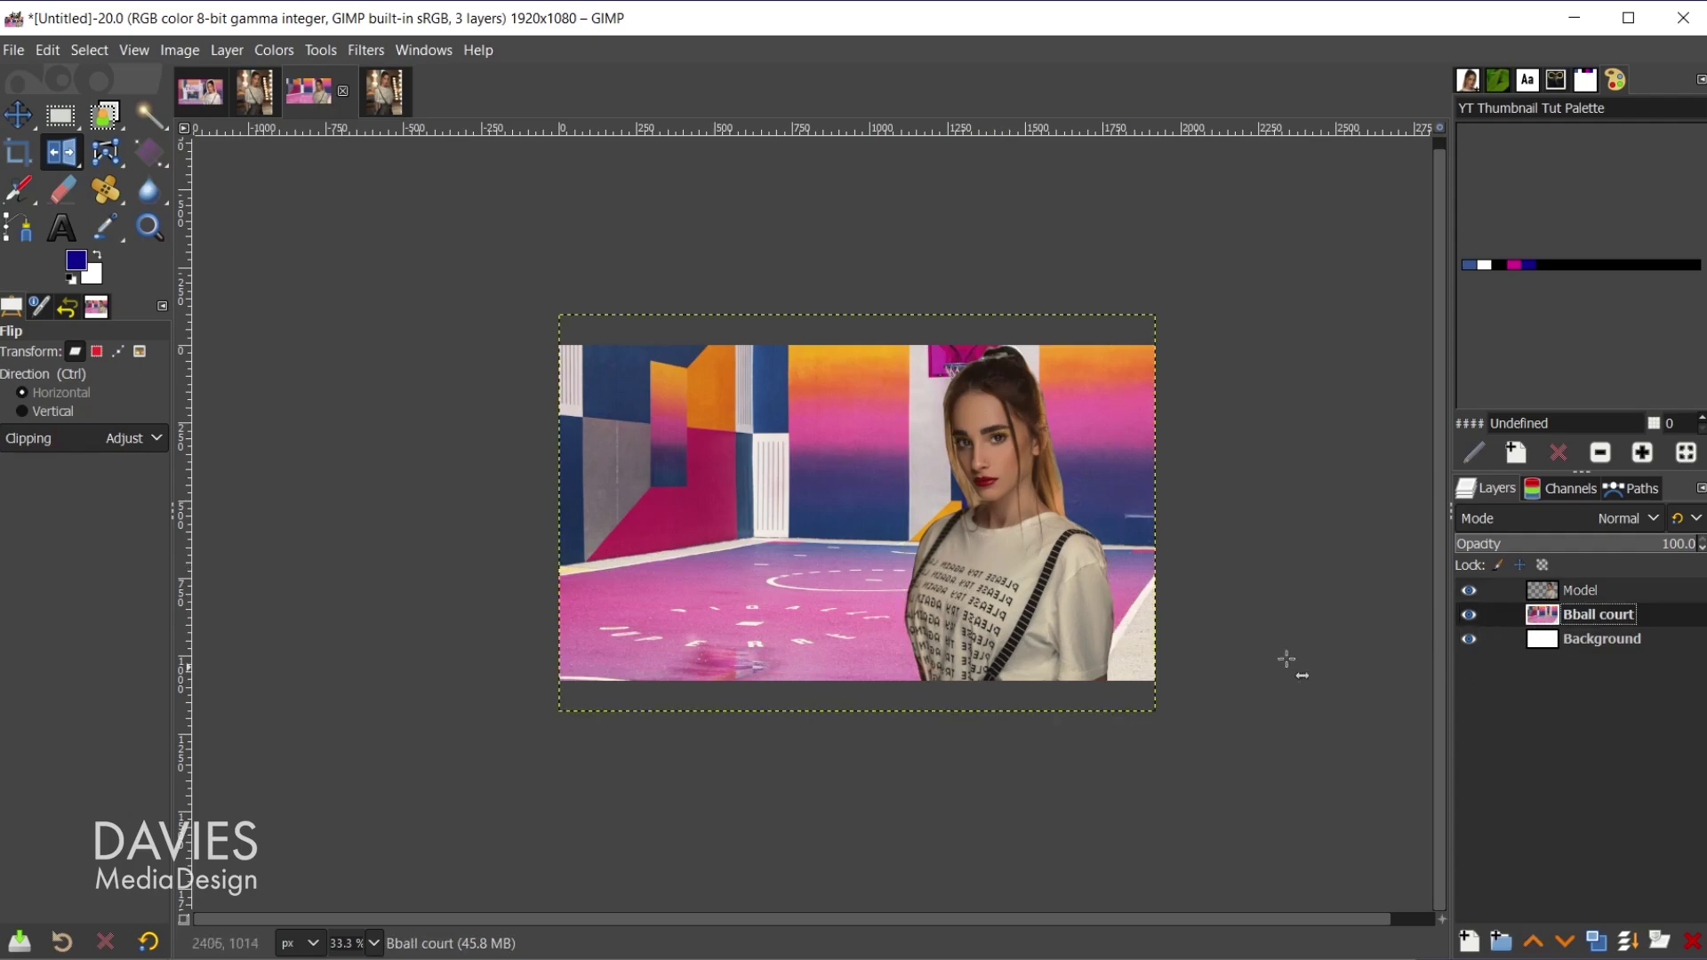
pyautogui.hotkey('shift', 's')
pyautogui.click(1131, 630)
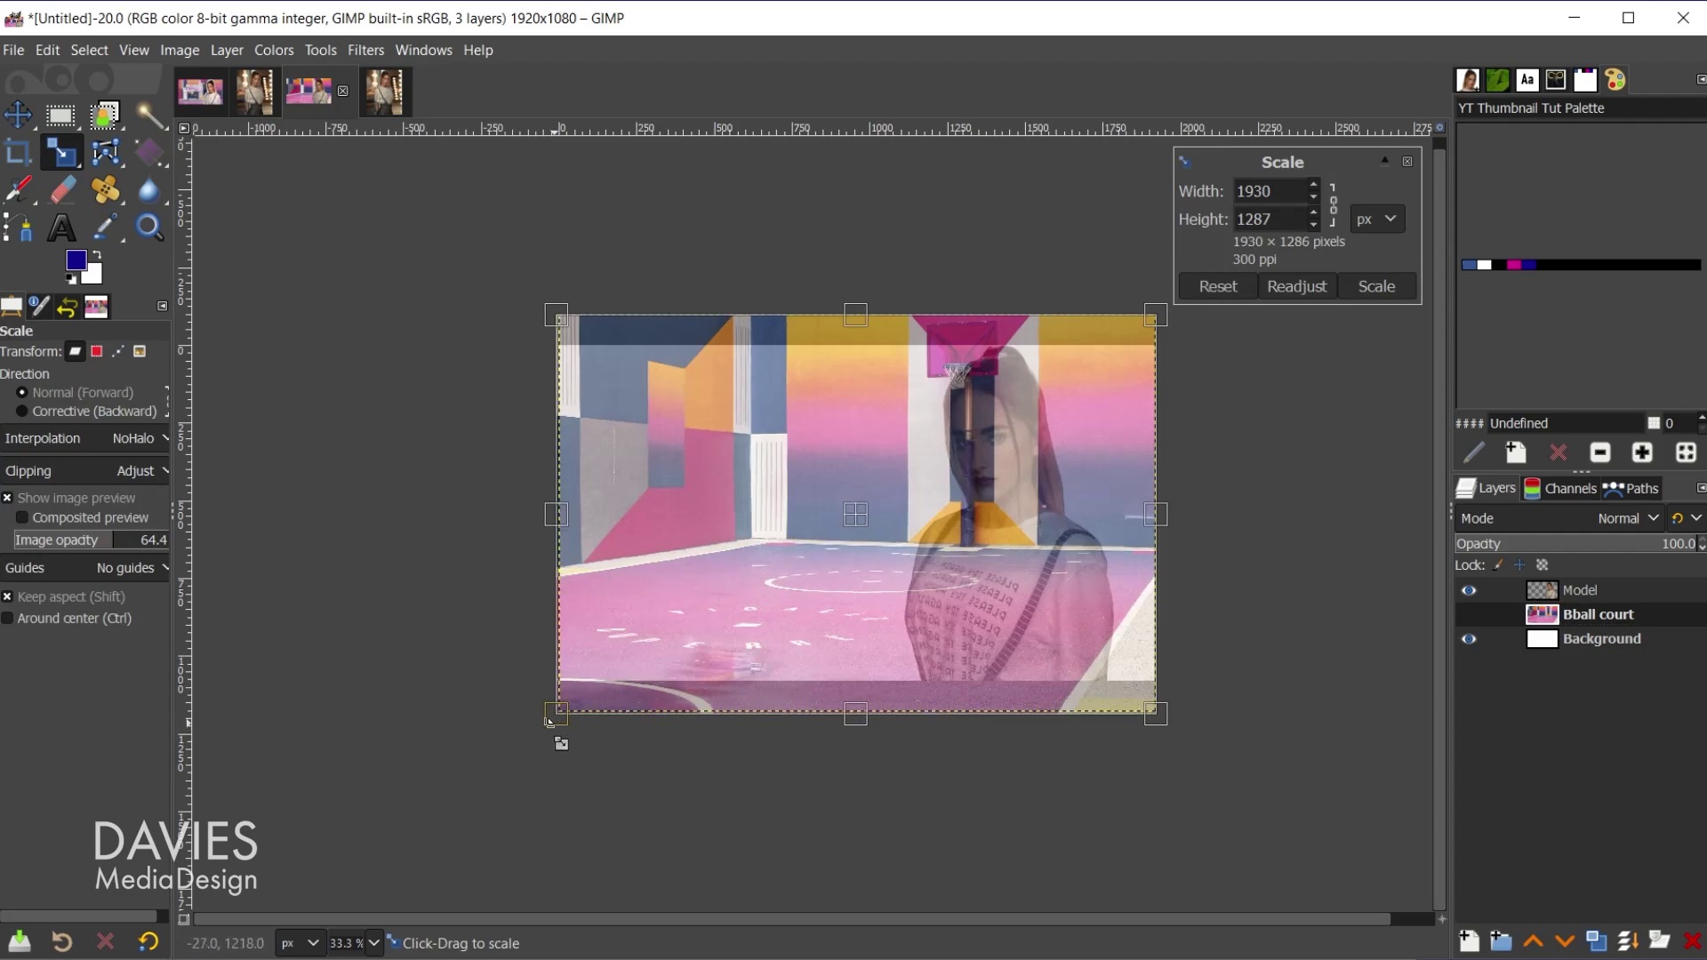
pyautogui.moveTo(546, 721); pyautogui.dragTo(347, 761)
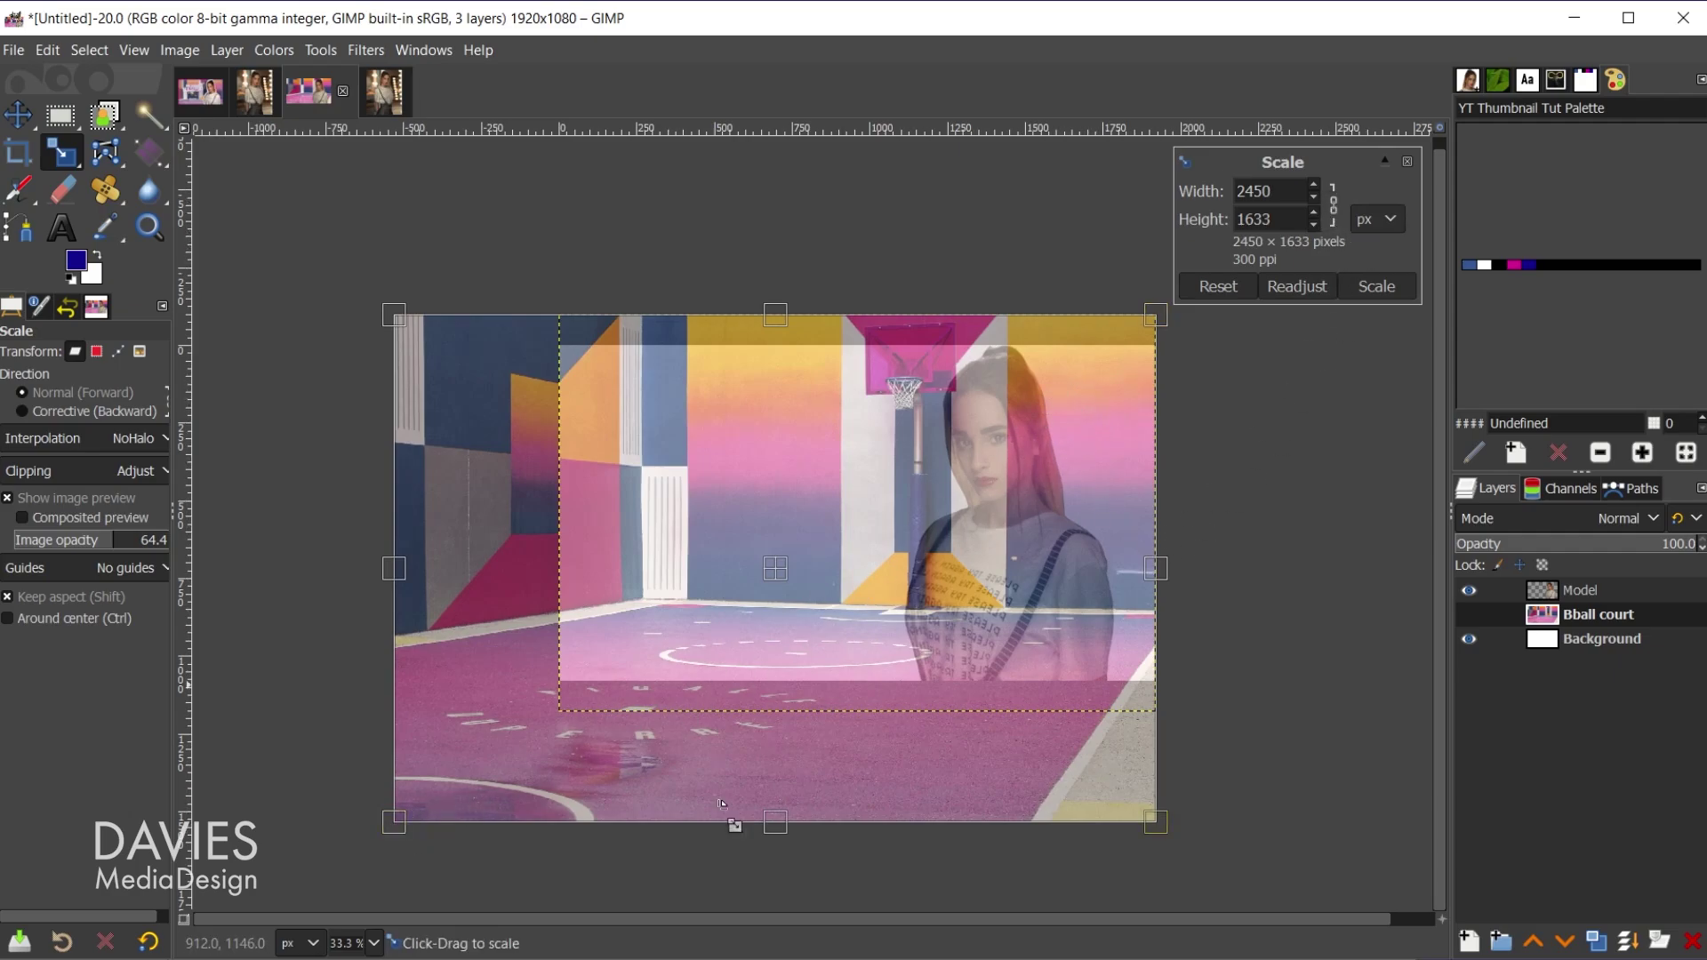
pyautogui.click(1377, 287)
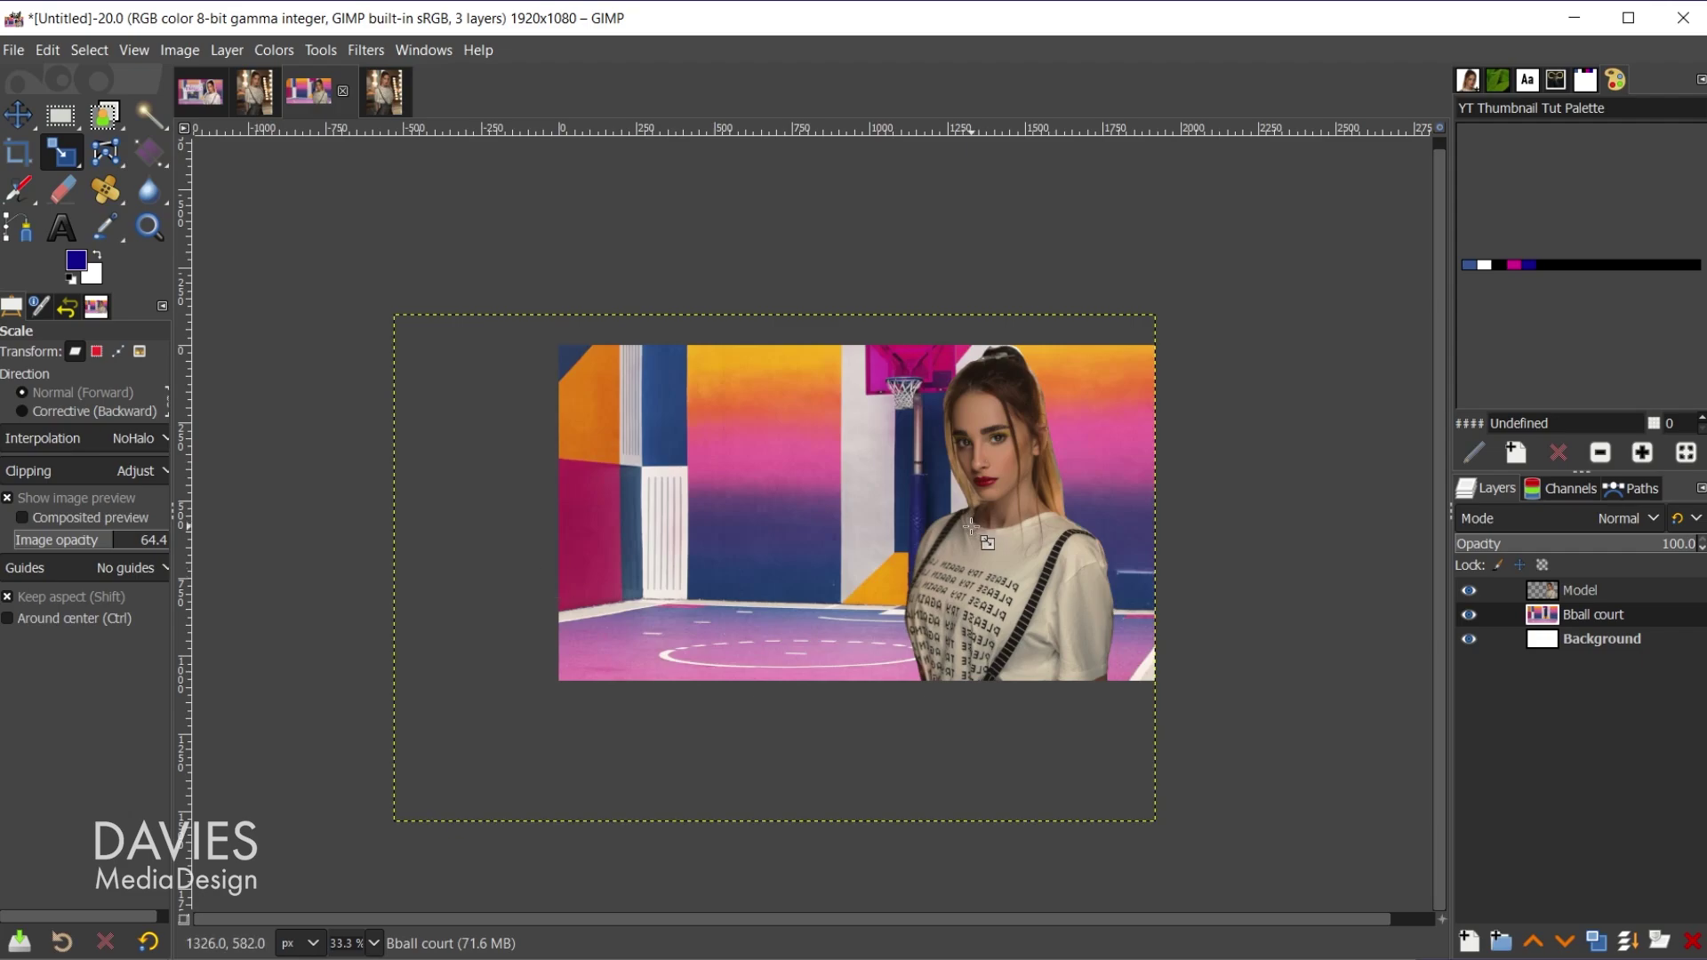
pyautogui.press('m')
pyautogui.moveTo(1004, 565); pyautogui.dragTo(1014, 565)
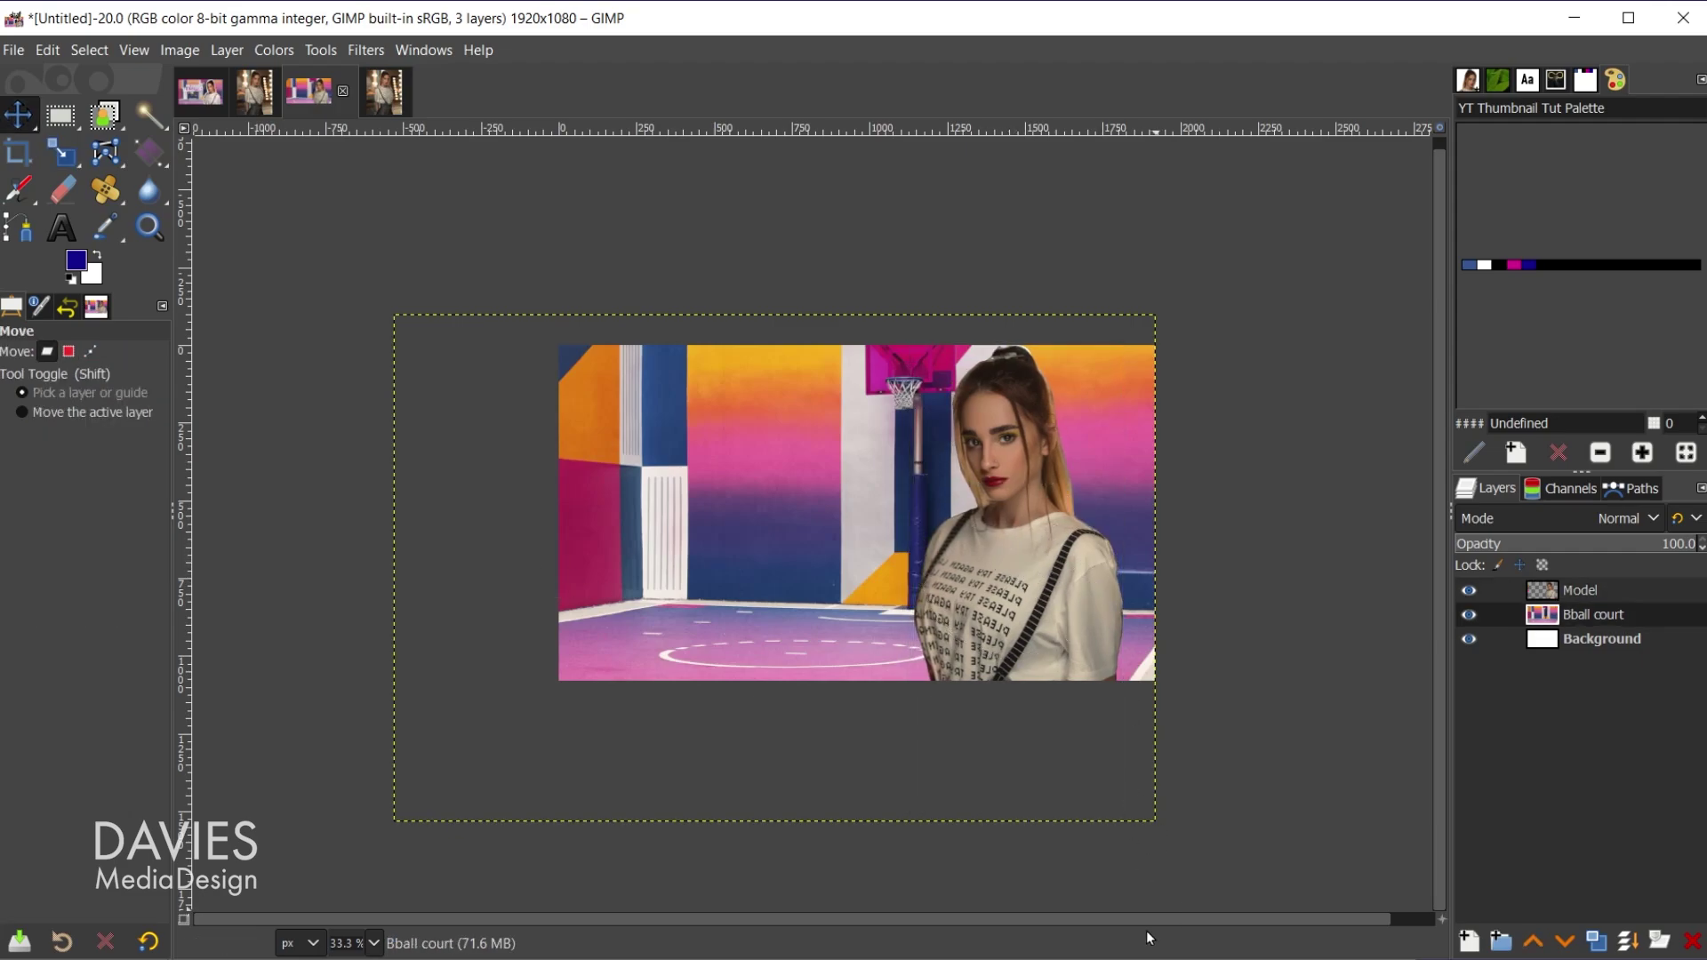
# Add a transparent layer named Stroke above the Model layer
pyautogui.click(1549, 593)
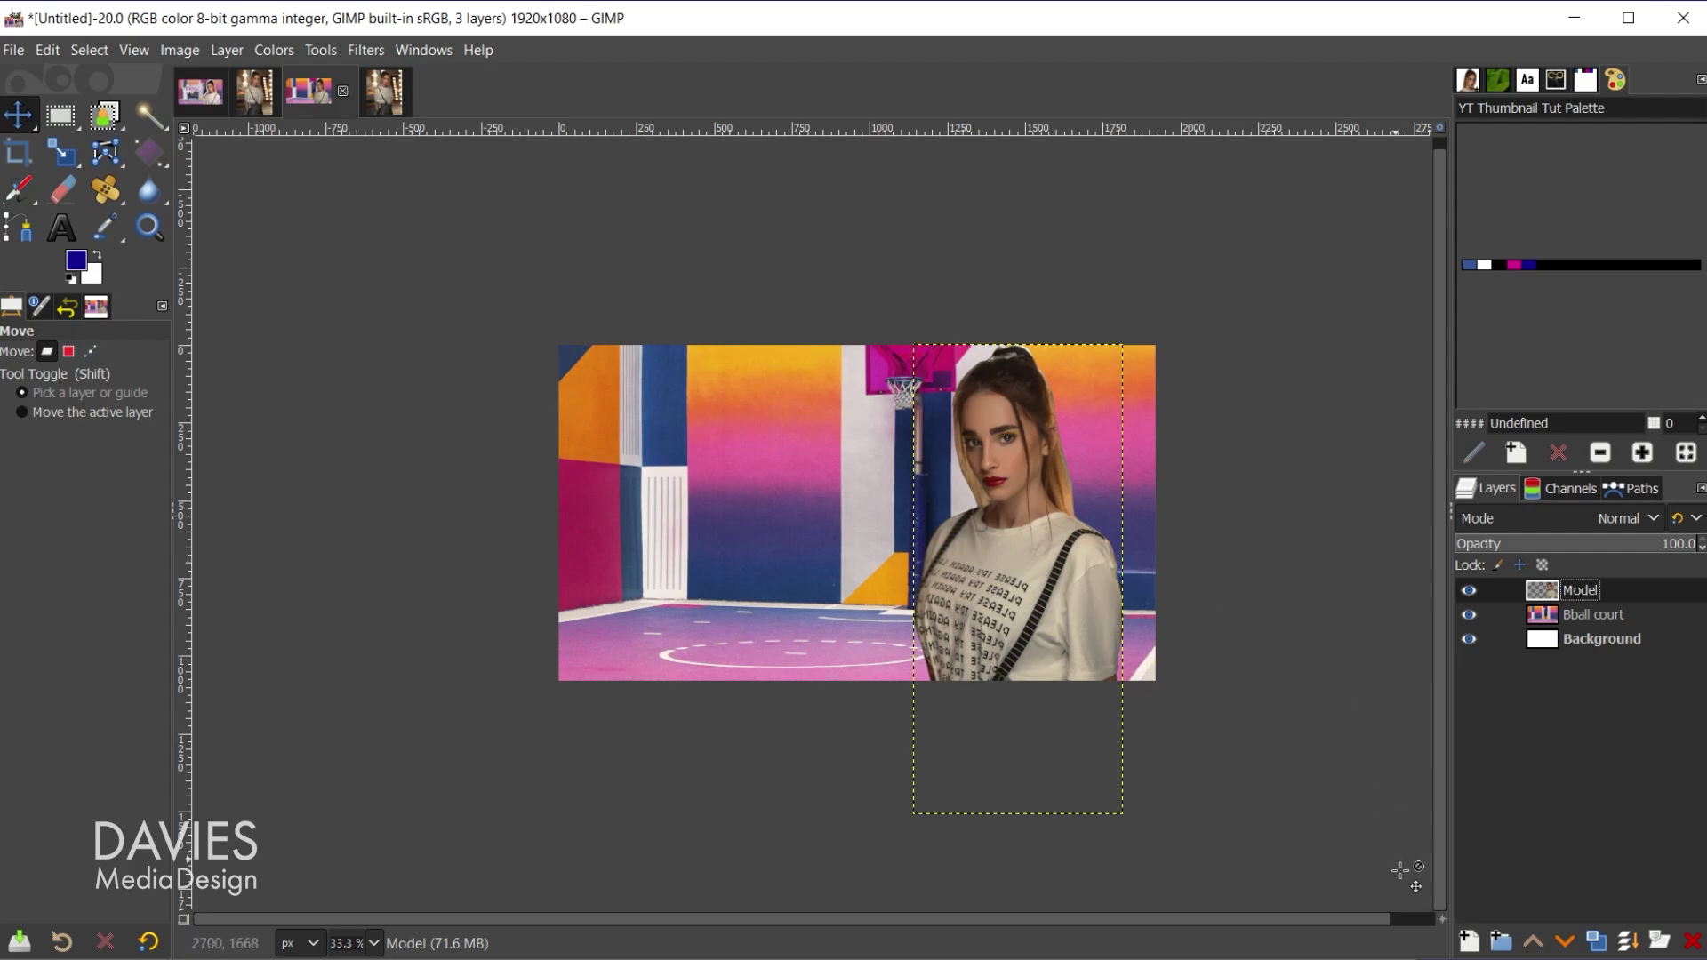
pyautogui.click(1468, 940)
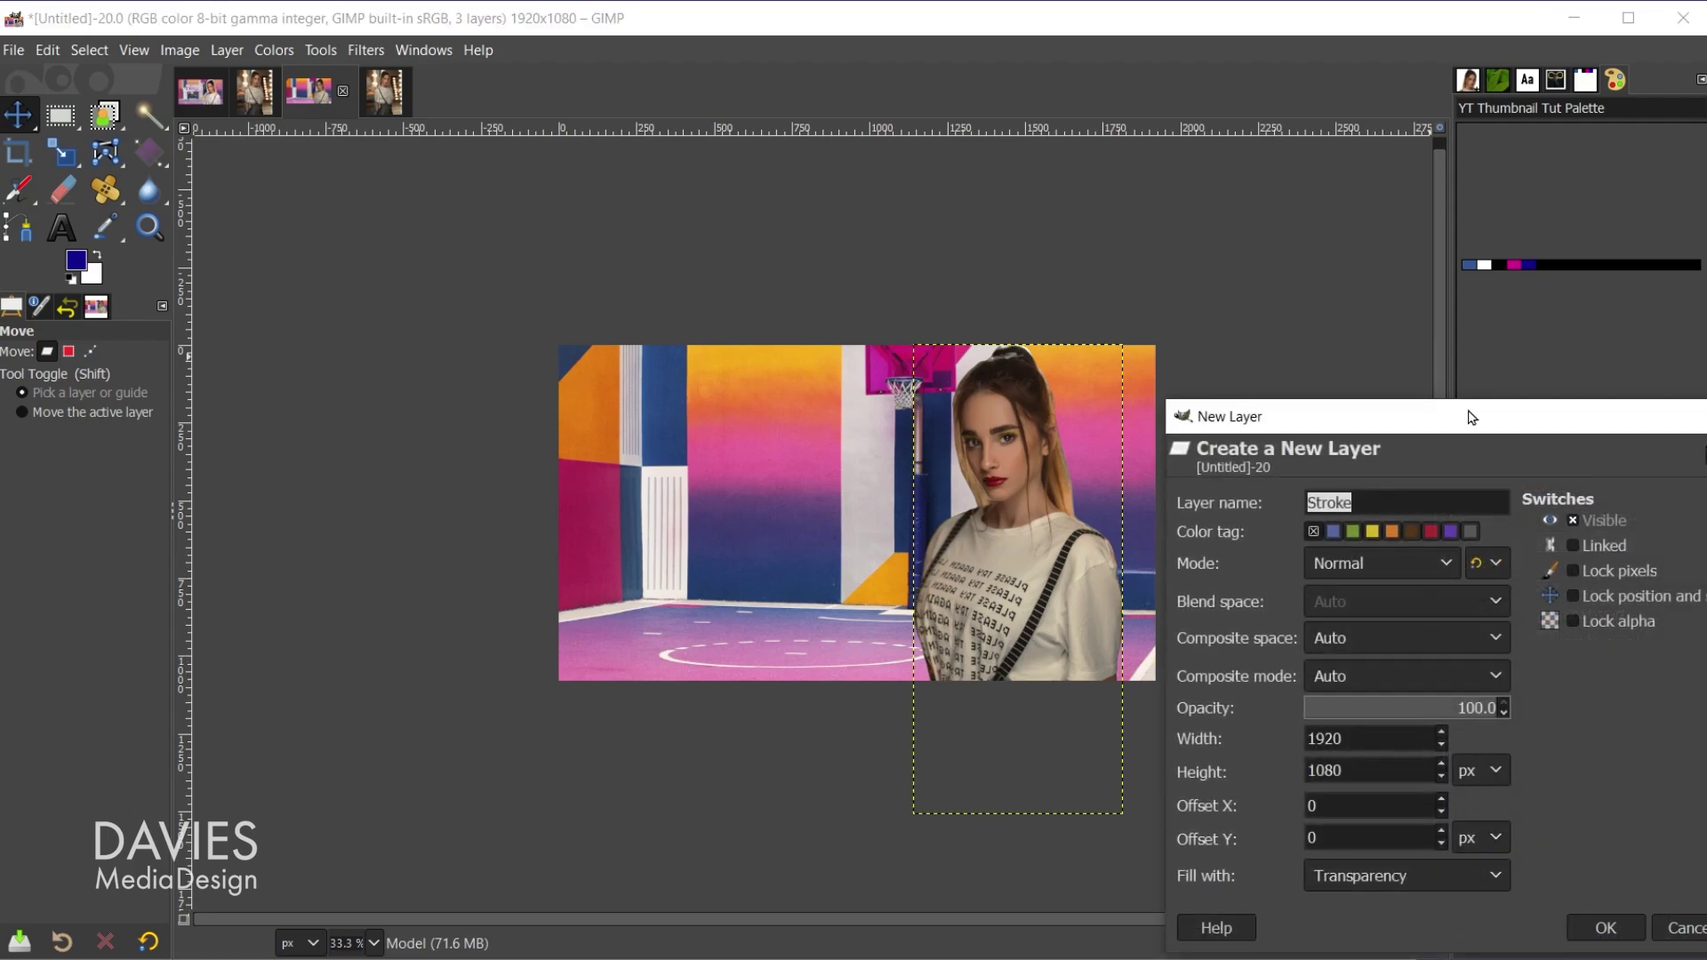
pyautogui.moveTo(1471, 417); pyautogui.dragTo(1398, 218)
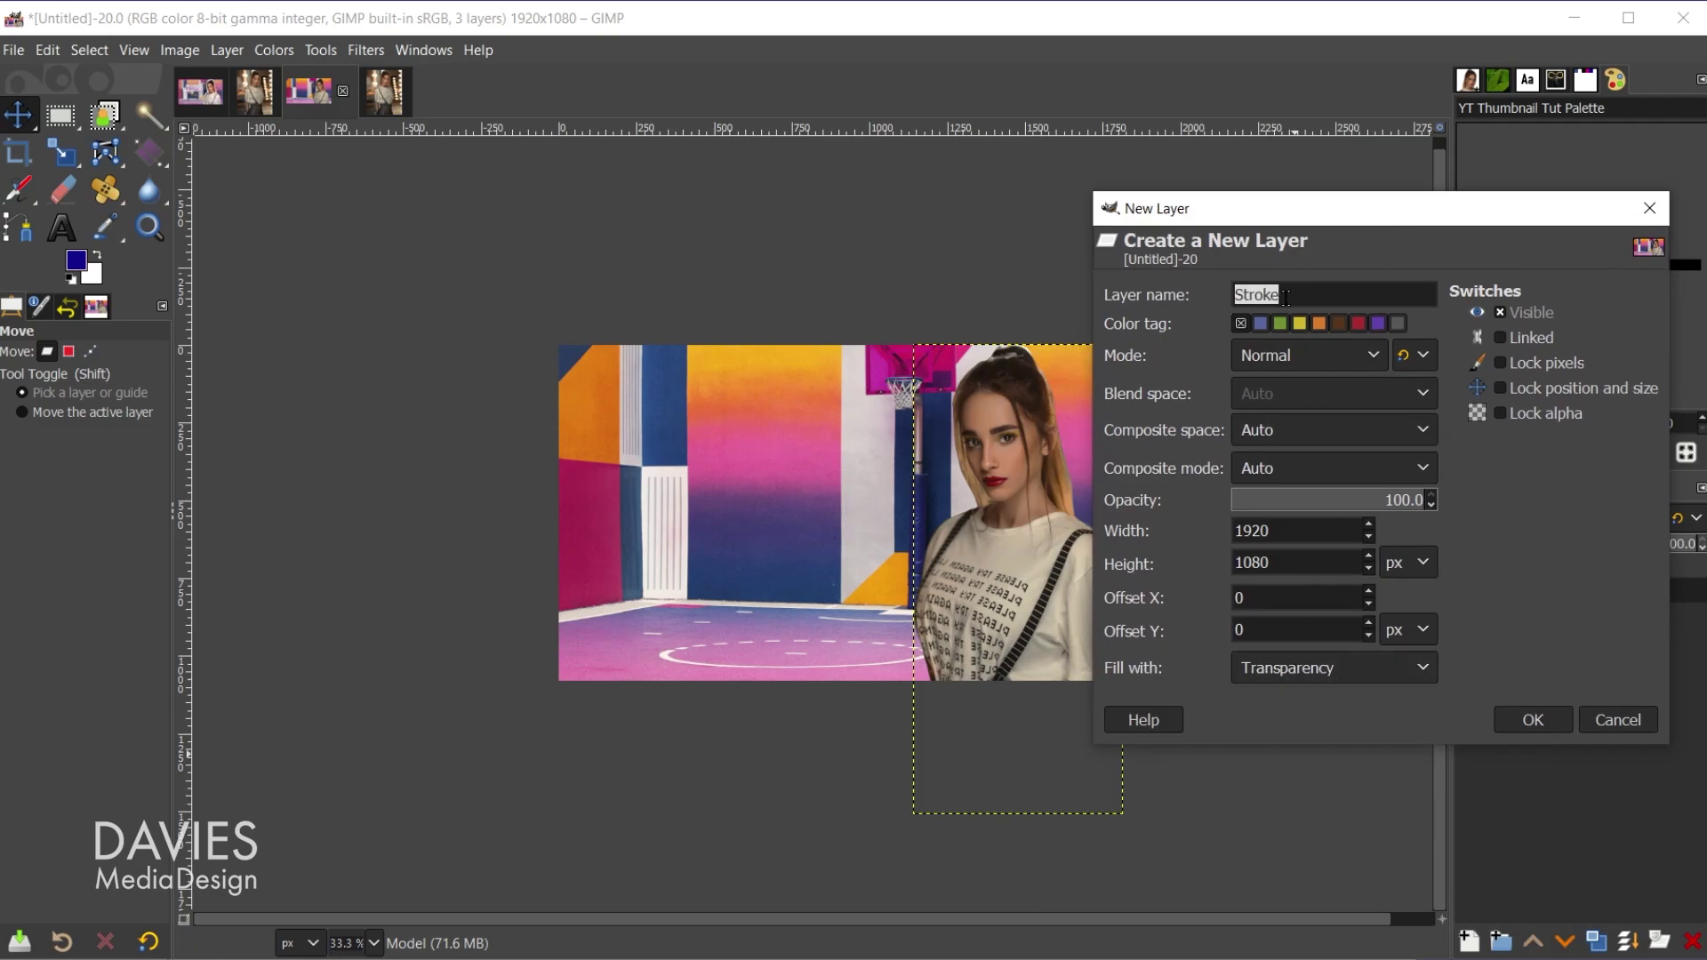
pyautogui.click(1534, 719)
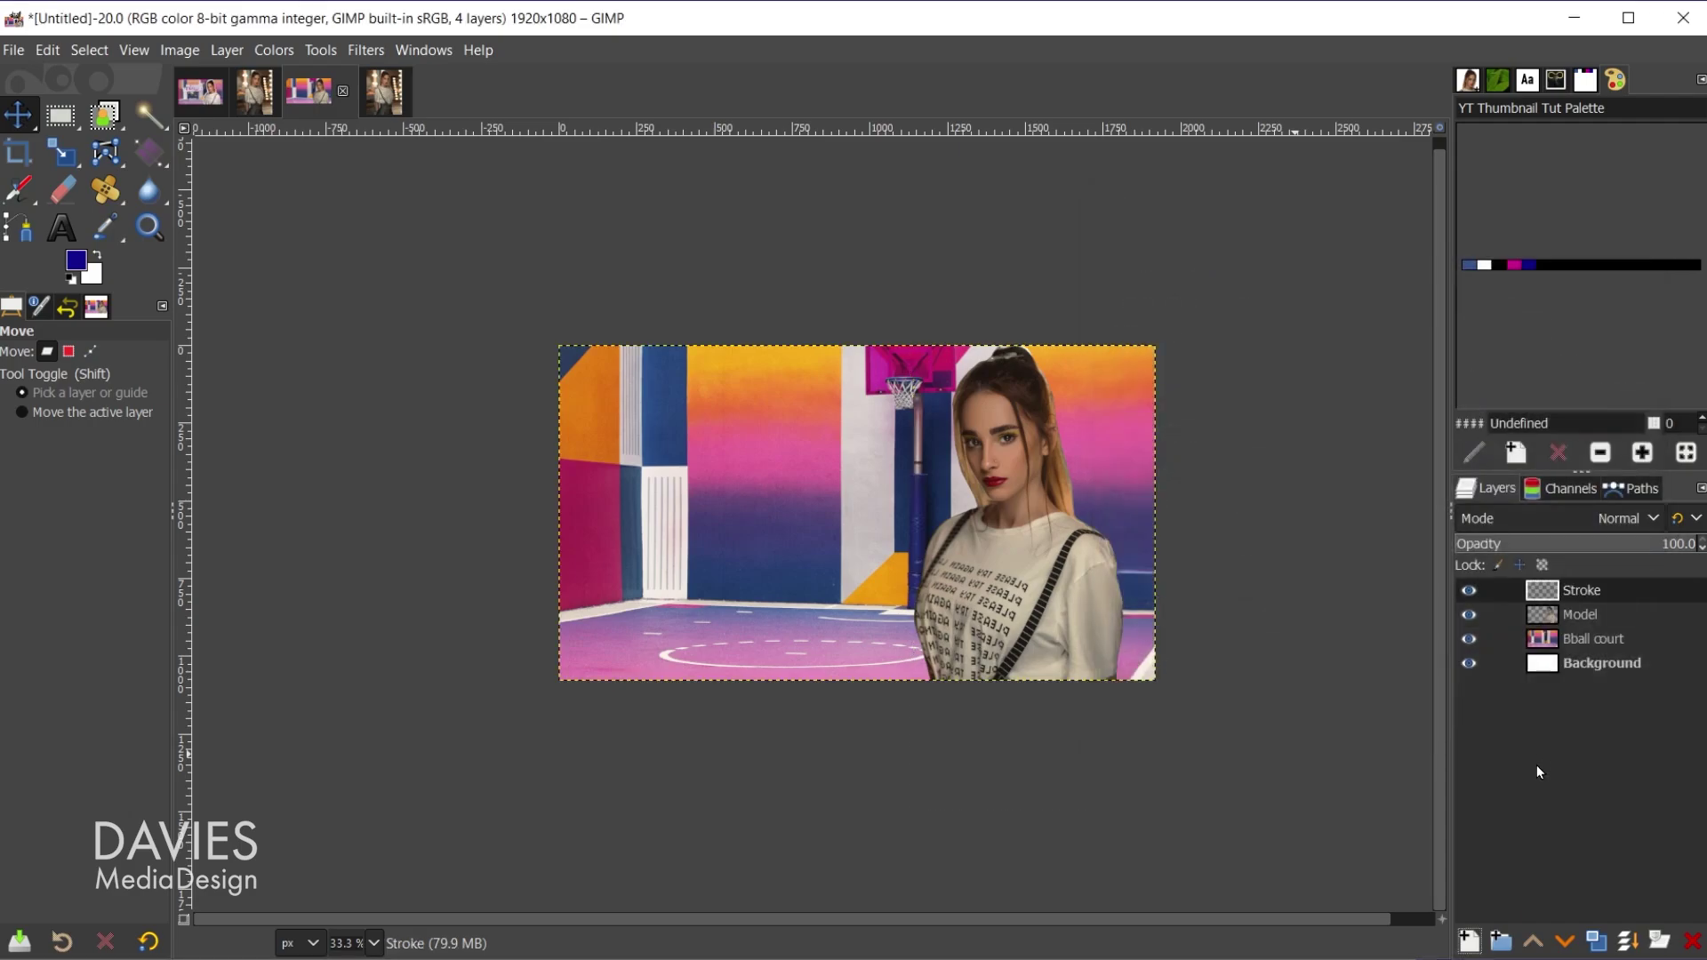
# Select the model's outline via Alpha to Selection and save it as a path
pyautogui.keyDown('alt'); pyautogui.click(1552, 612); pyautogui.keyUp('alt')
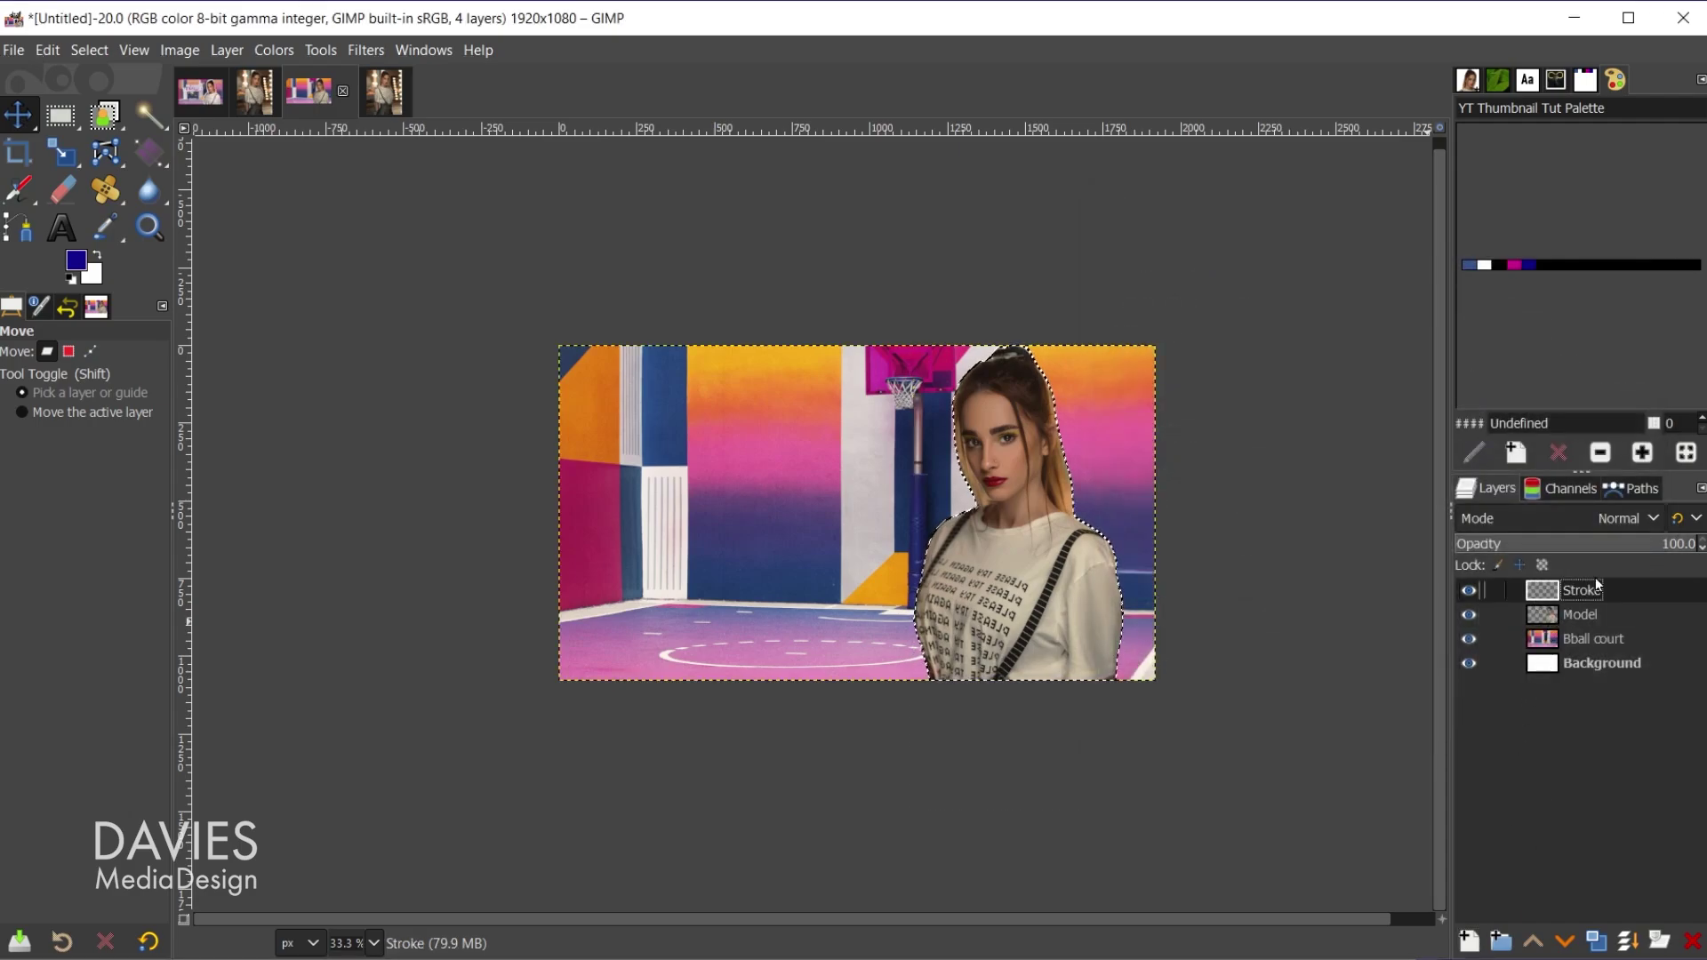
pyautogui.click(1639, 488)
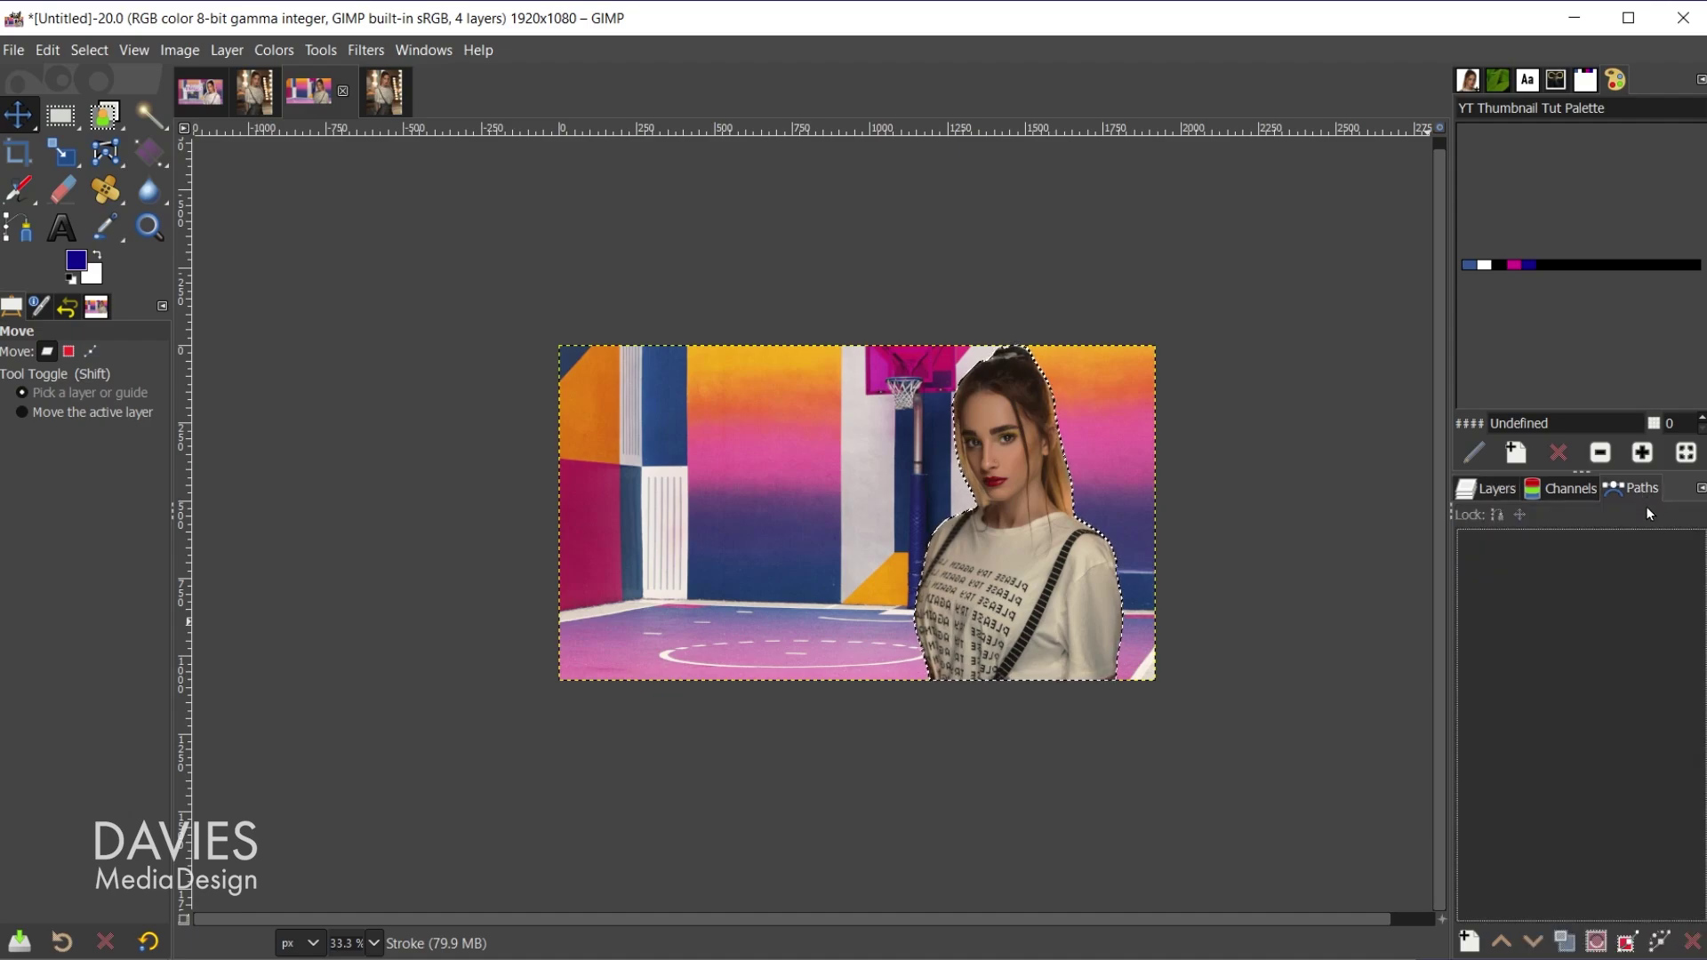
pyautogui.click(1629, 942)
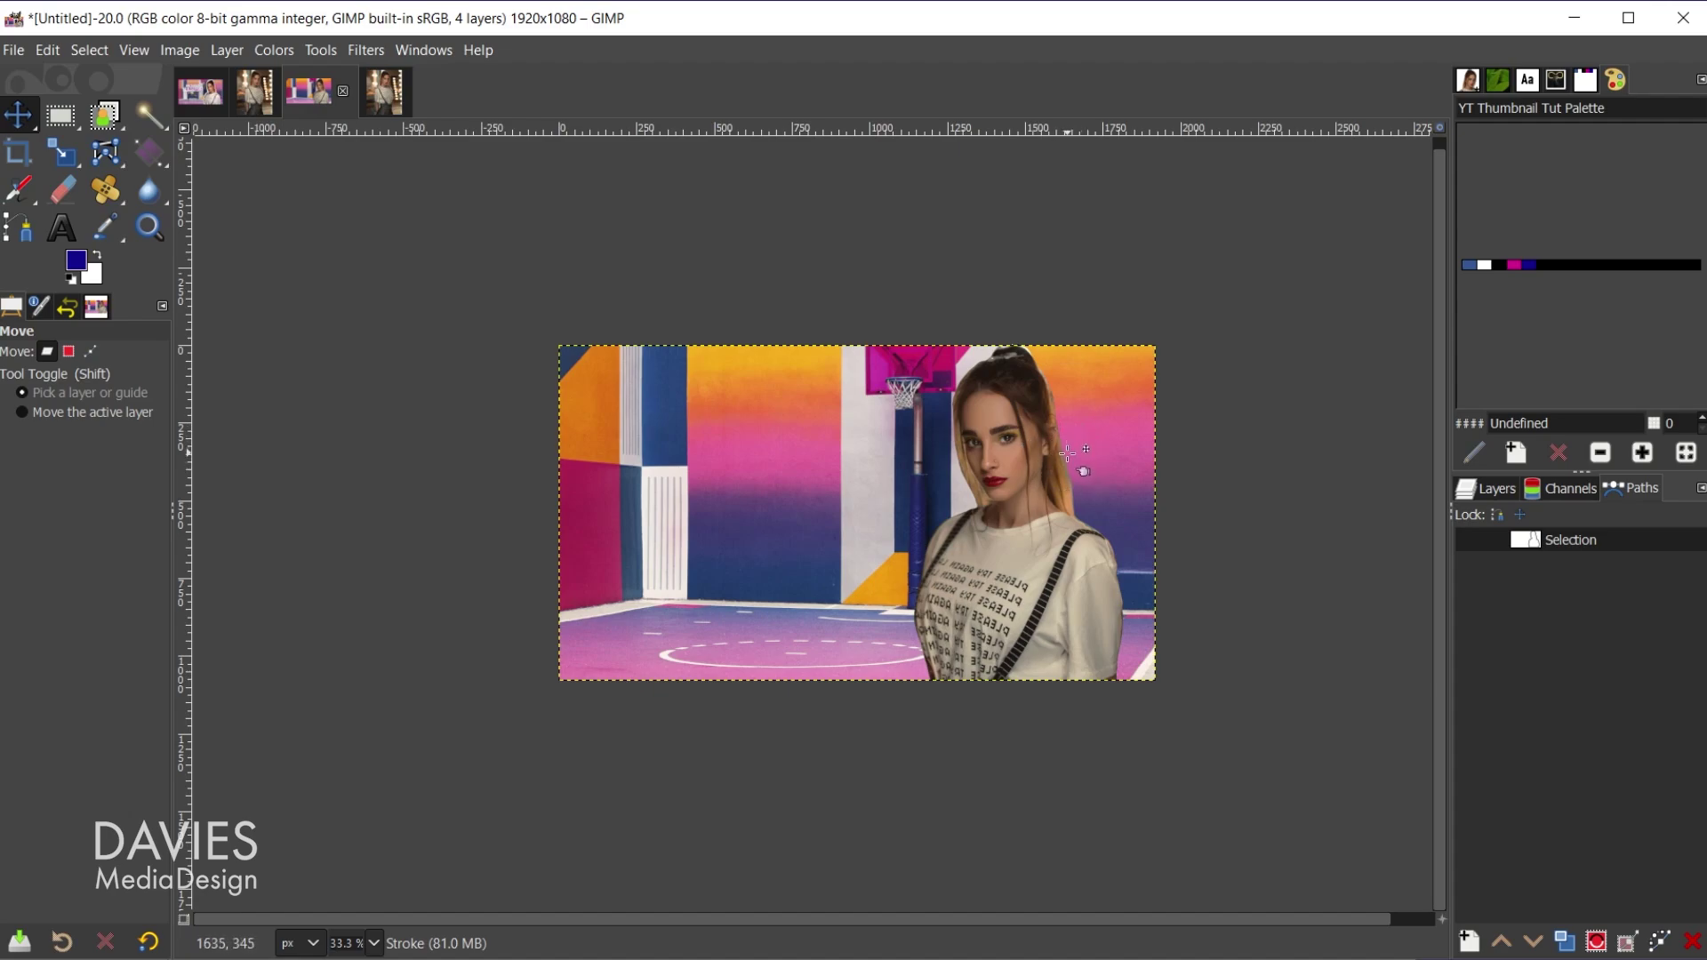
# Stroke the Selection path with a solid Line-preset, 20 px white line on the Stroke layer
pyautogui.click(1655, 940)
pyautogui.moveTo(1589, 591)
pyautogui.mouseDown()
pyautogui.moveTo(1440, 320)
pyautogui.moveTo(1440, 207)
pyautogui.mouseUp()
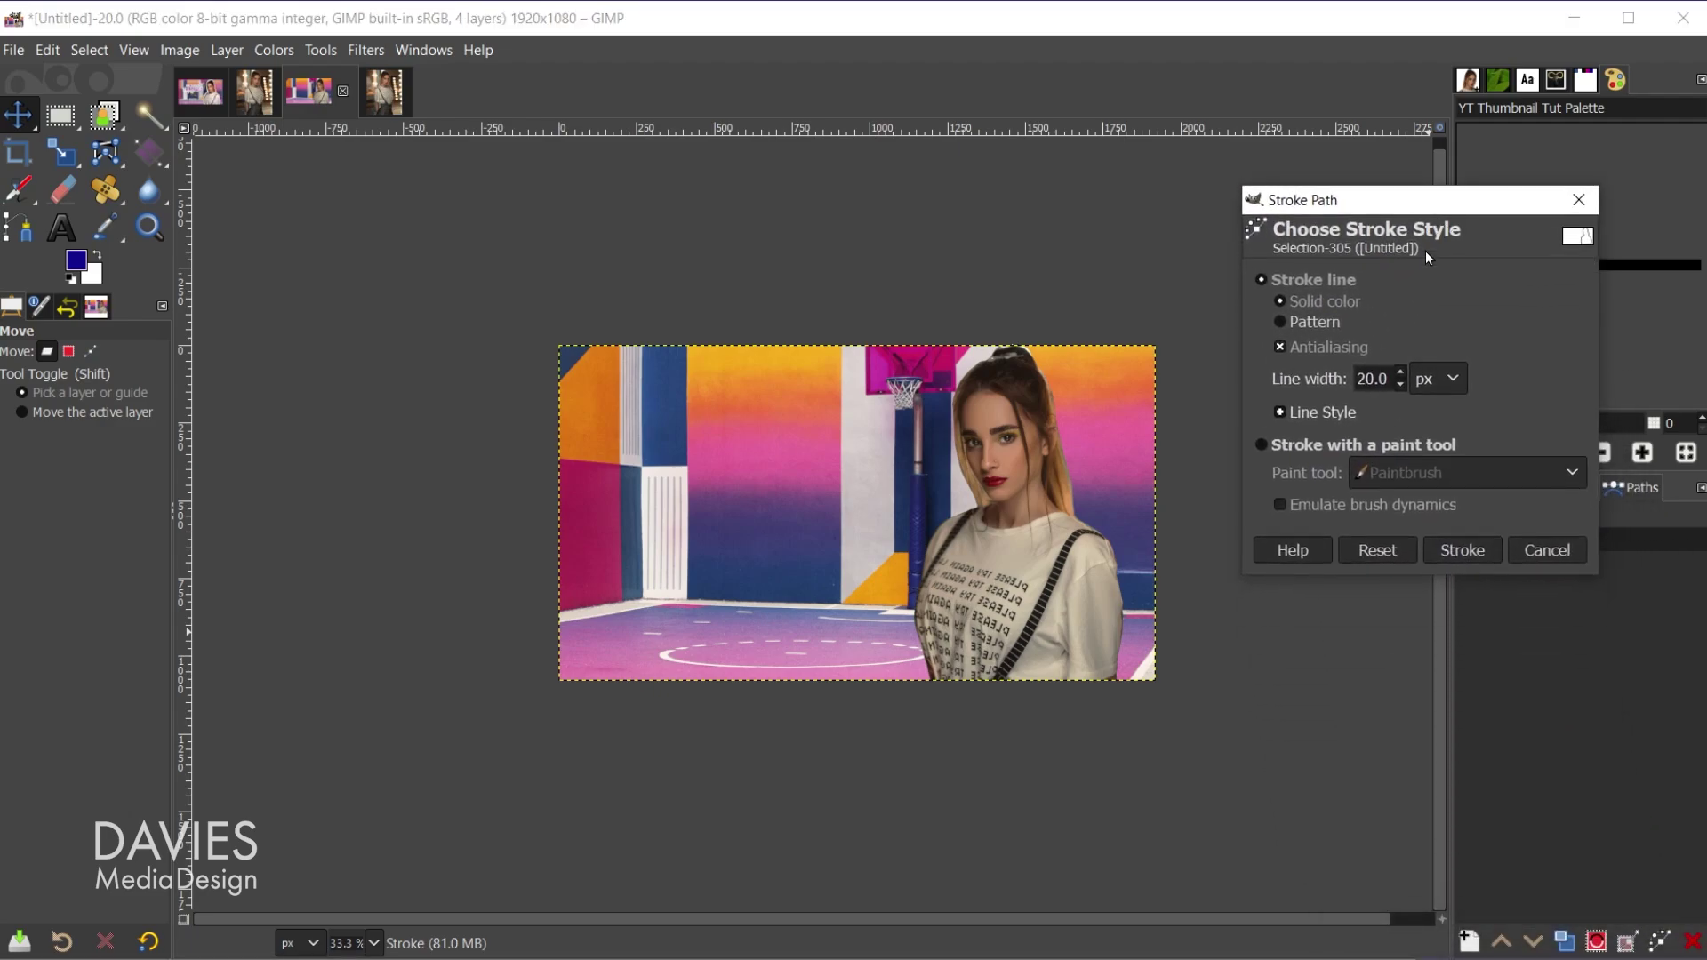
pyautogui.click(75, 280)
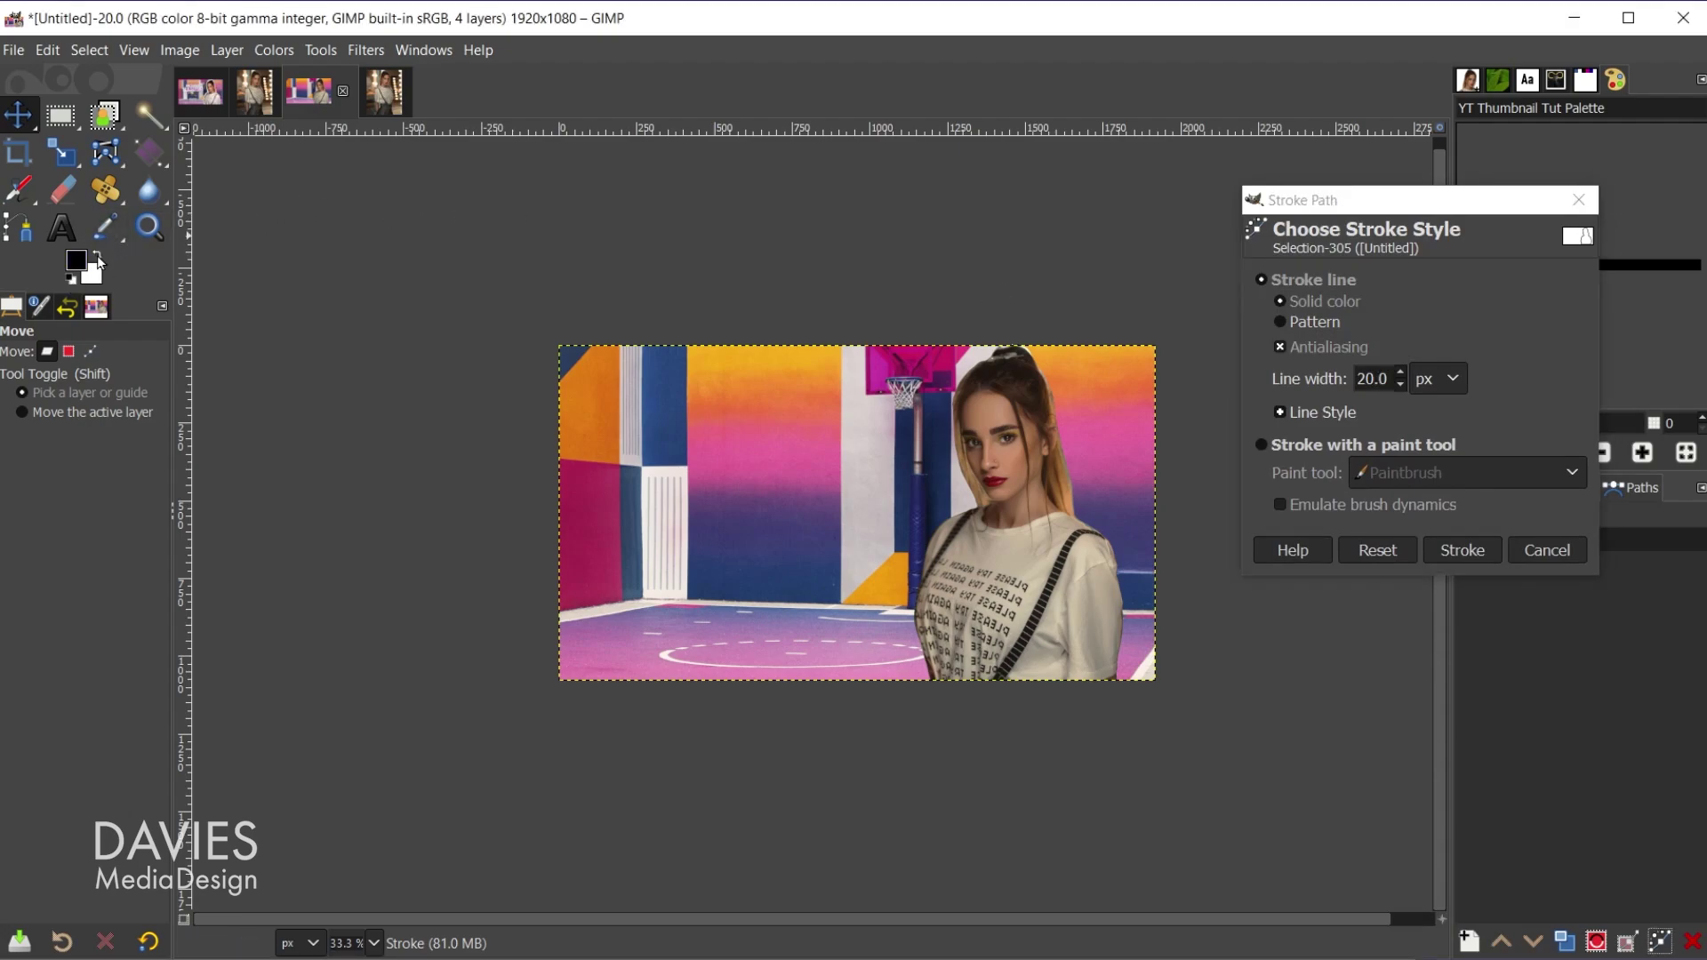
pyautogui.click(98, 259)
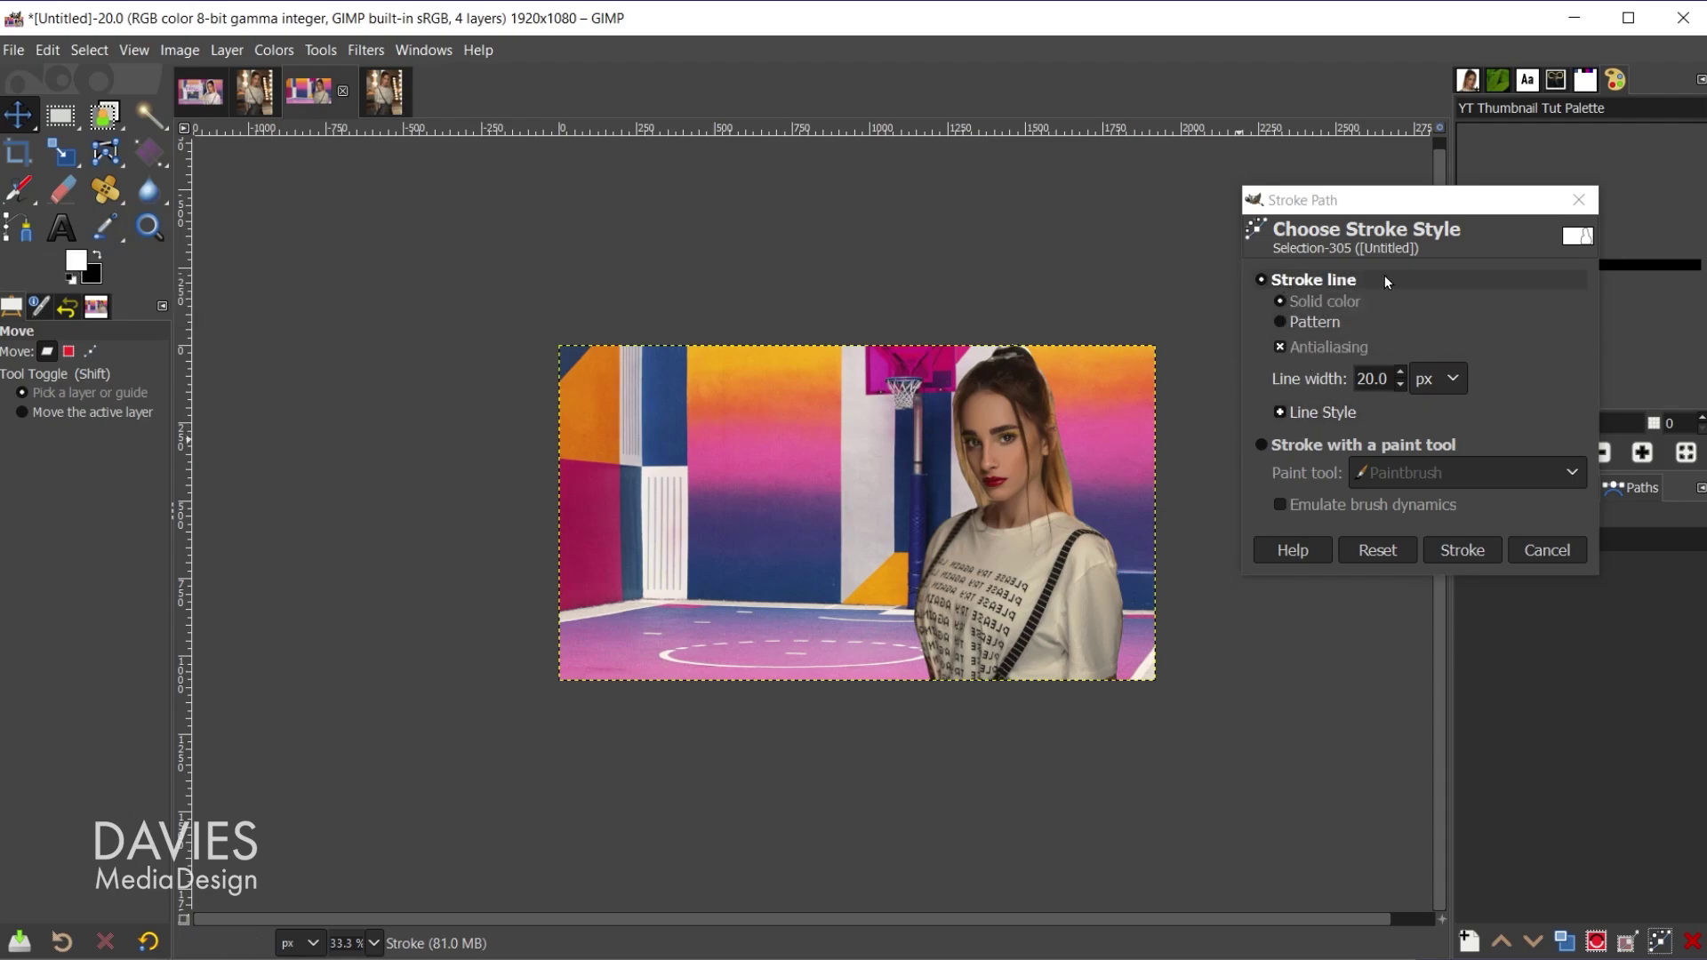
pyautogui.click(1343, 417)
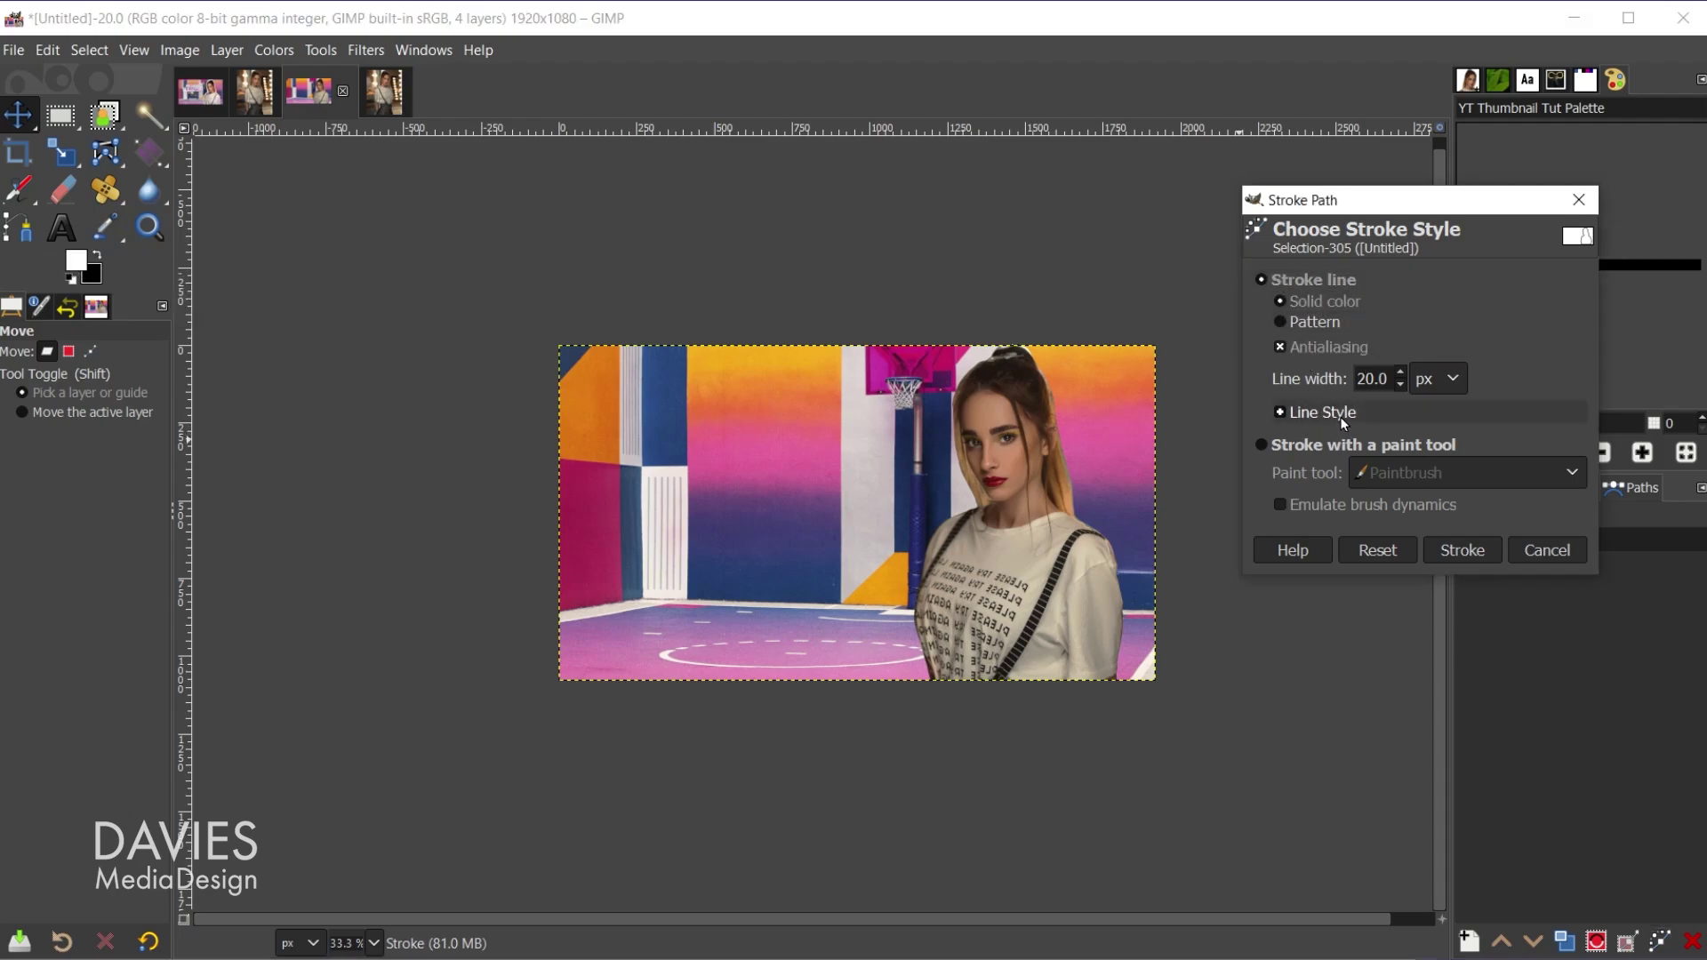
pyautogui.click(1342, 418)
pyautogui.click(1453, 544)
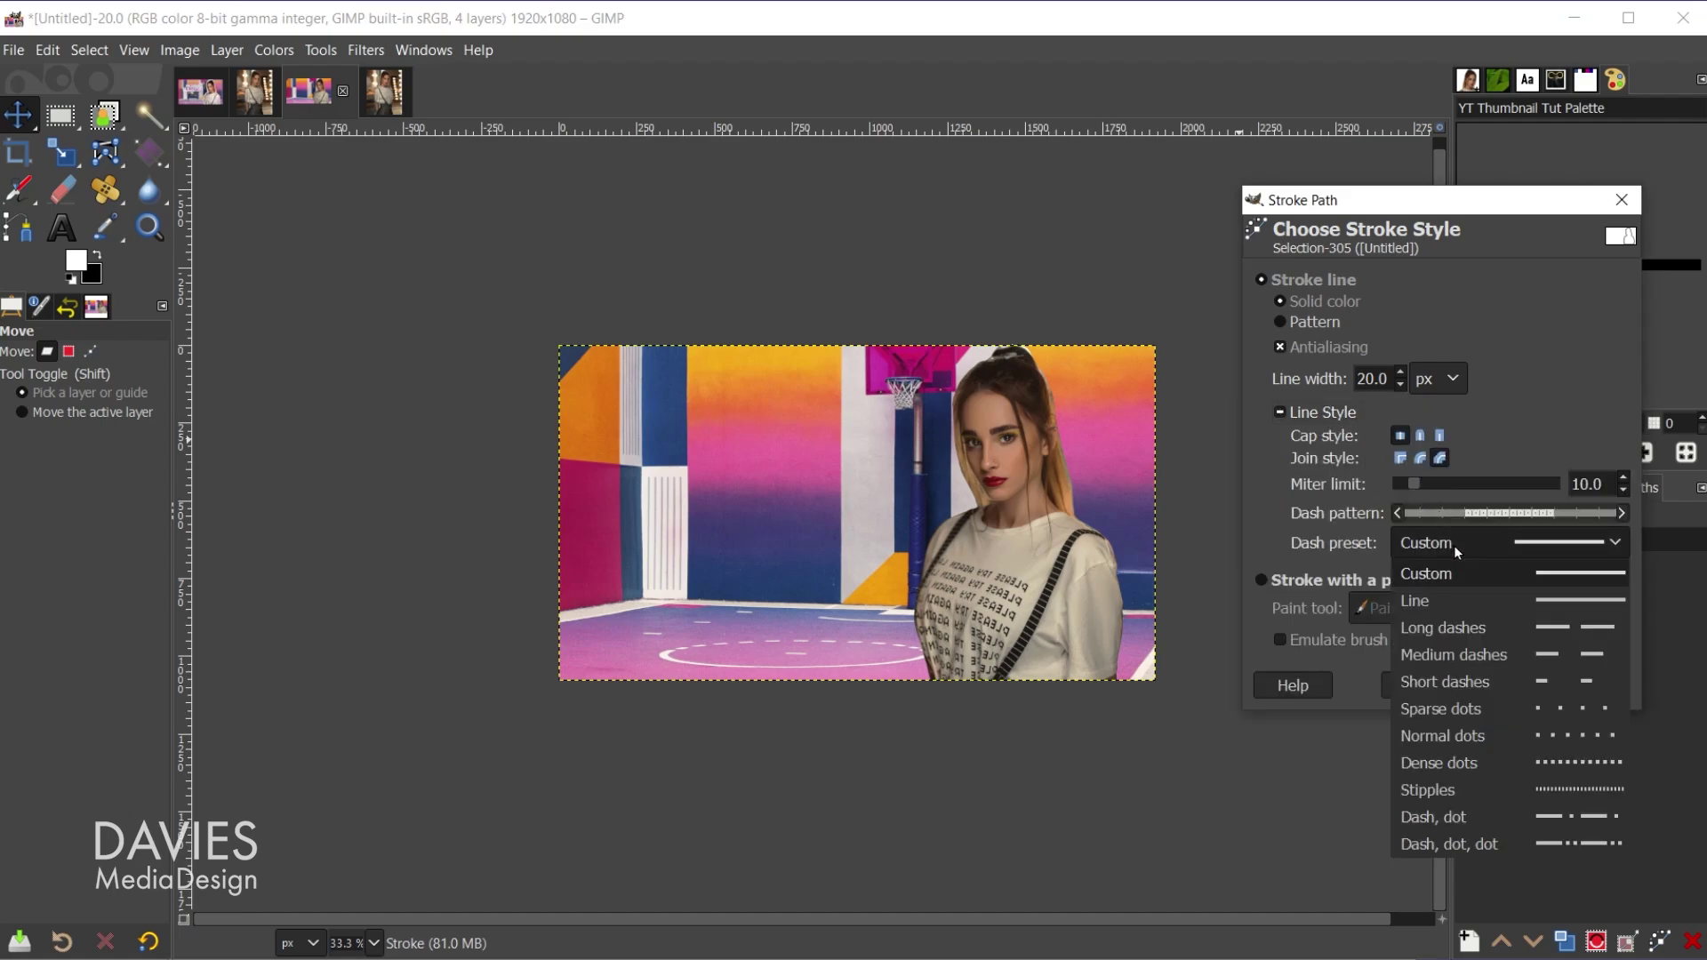
pyautogui.click(1479, 601)
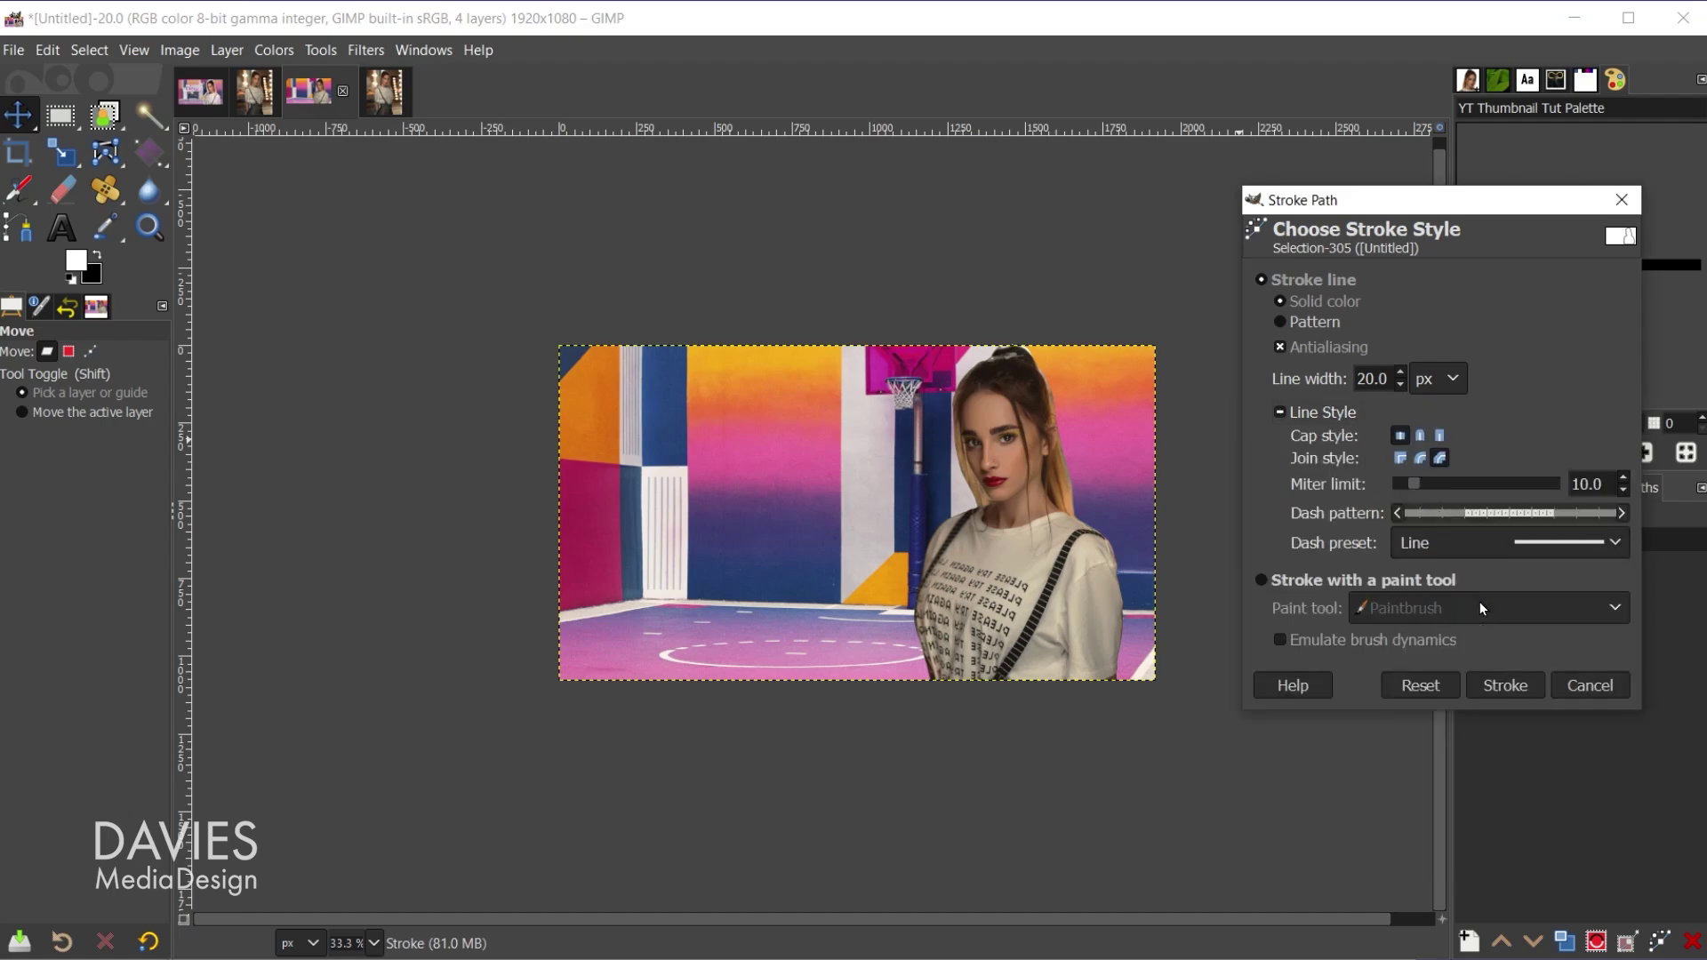
pyautogui.click(1504, 685)
# Undo the white outline stroke and show the Selection path
pyautogui.scroll(1, 1023, 702)
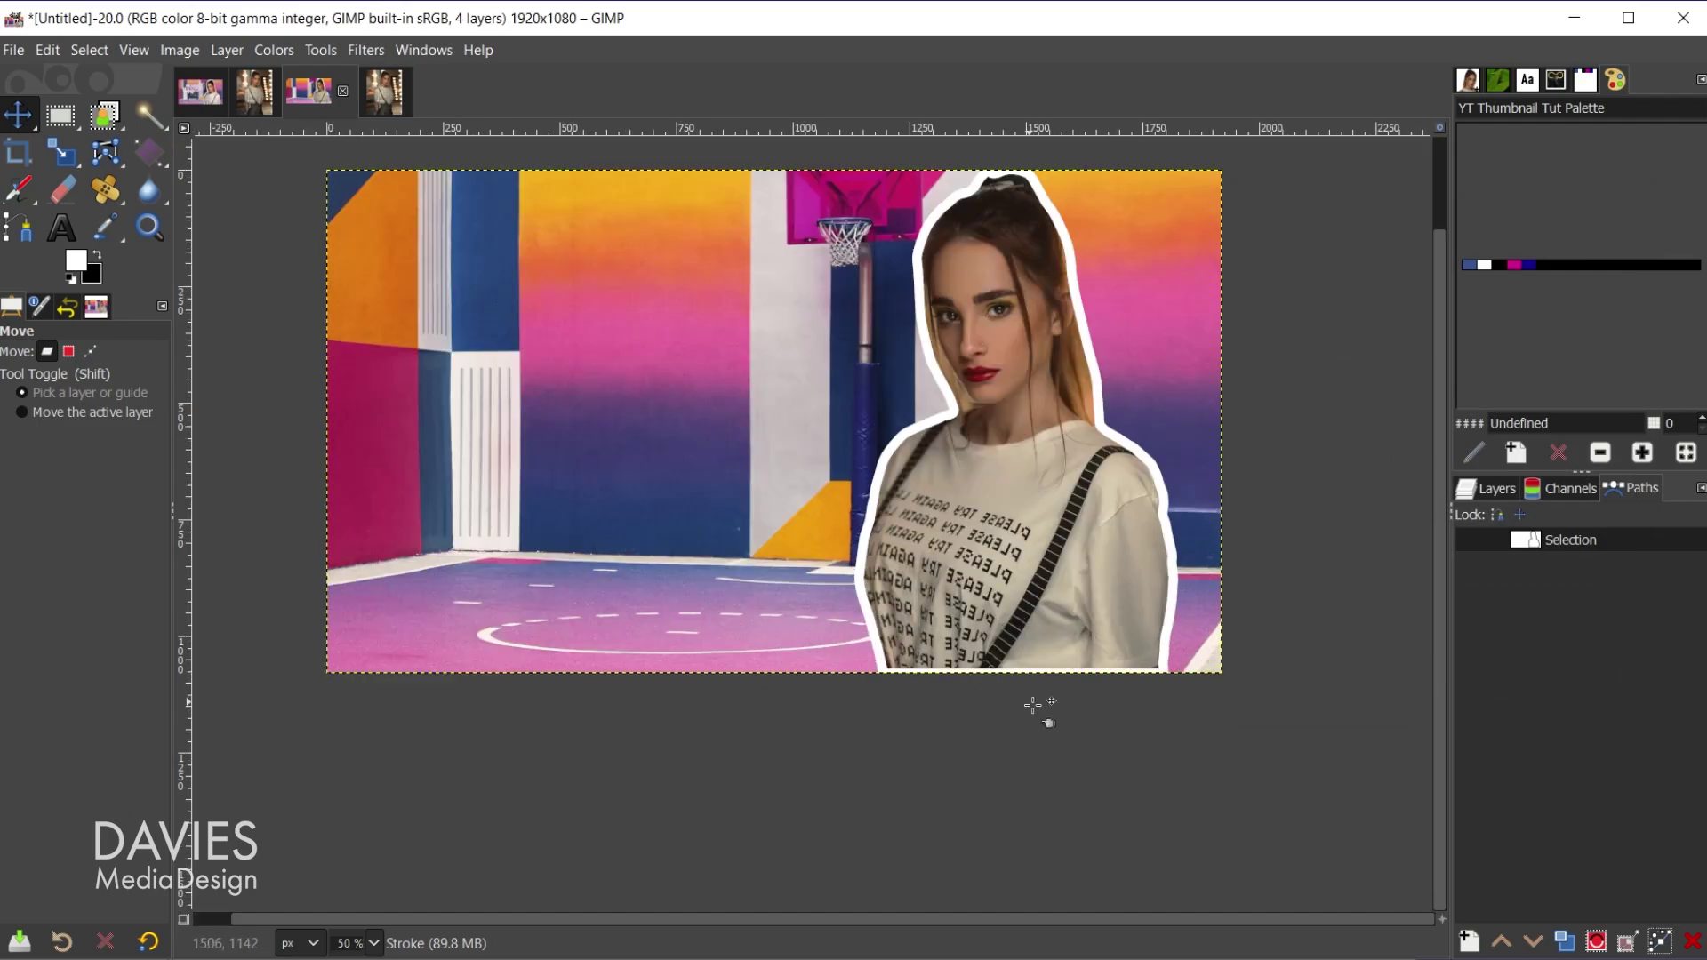
pyautogui.scroll(4, 1036, 706)
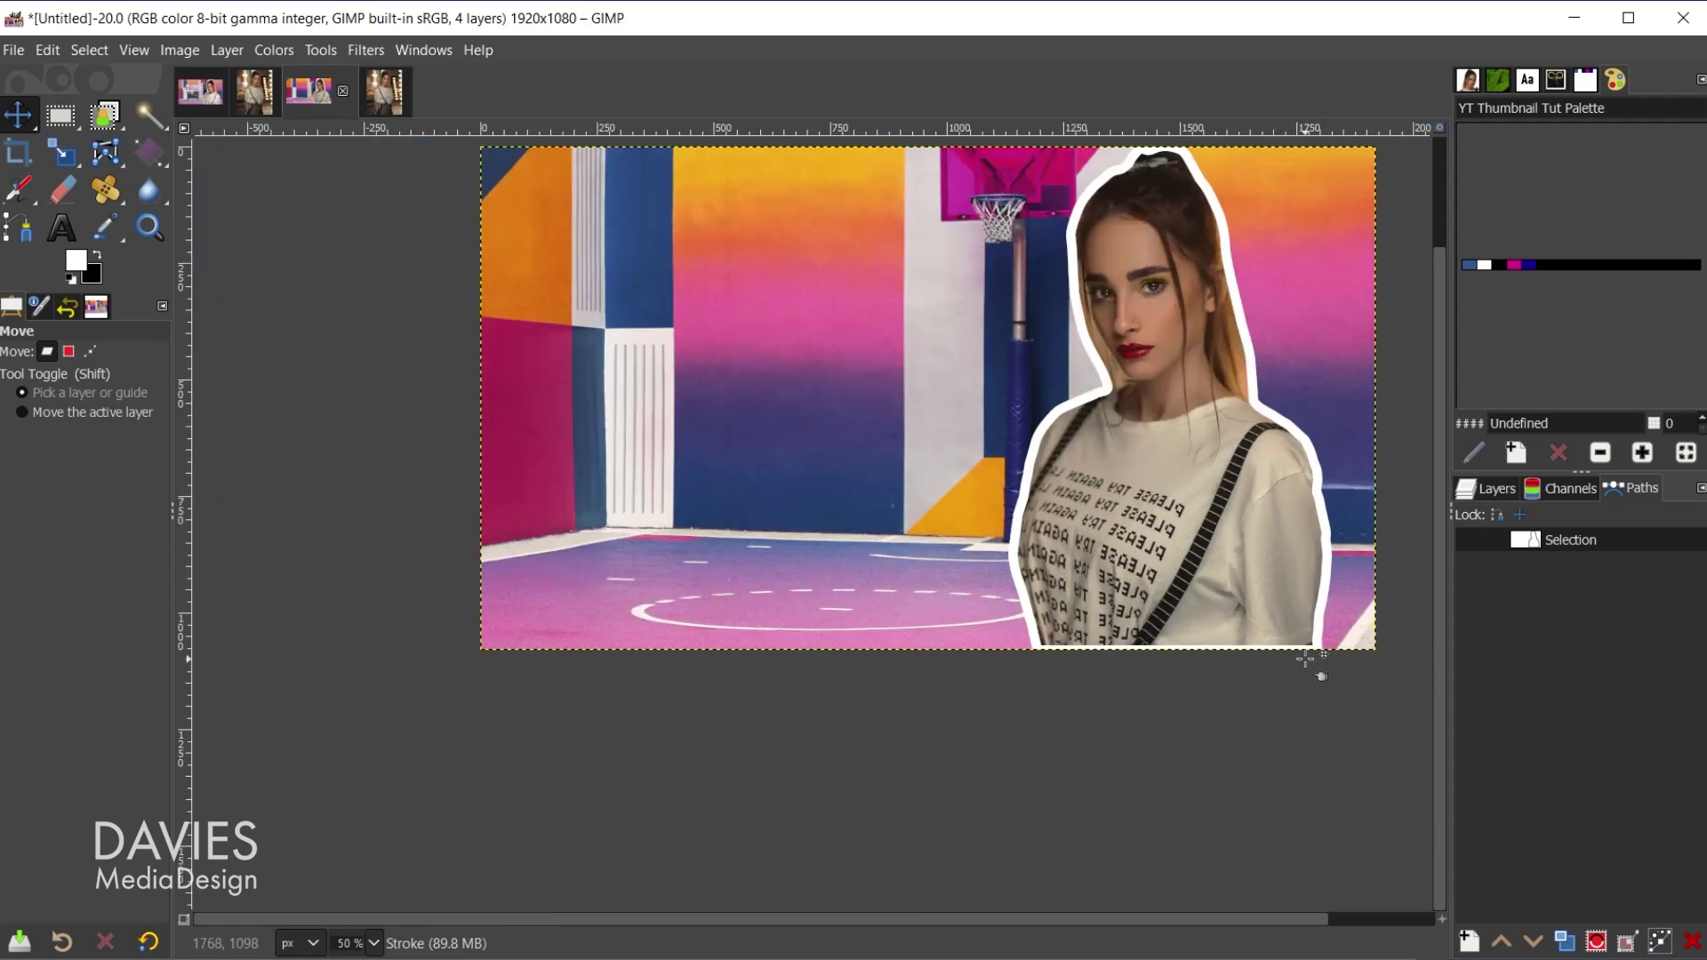
pyautogui.hotkey('ctrl', 'z')
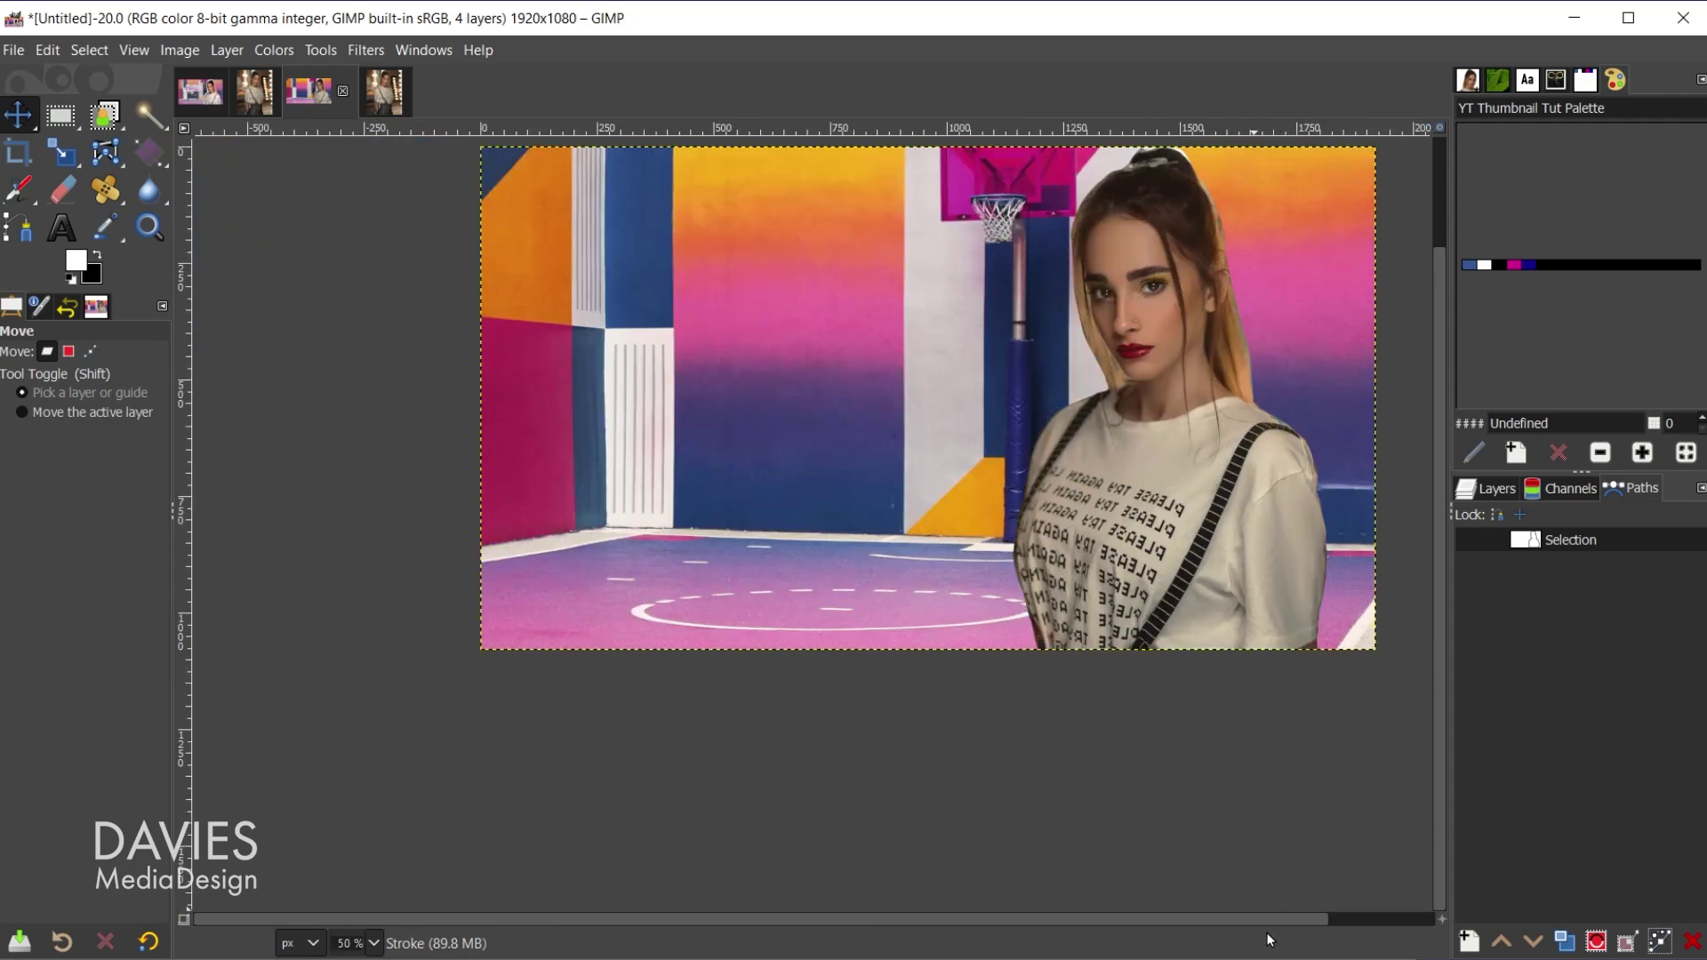
pyautogui.click(1470, 541)
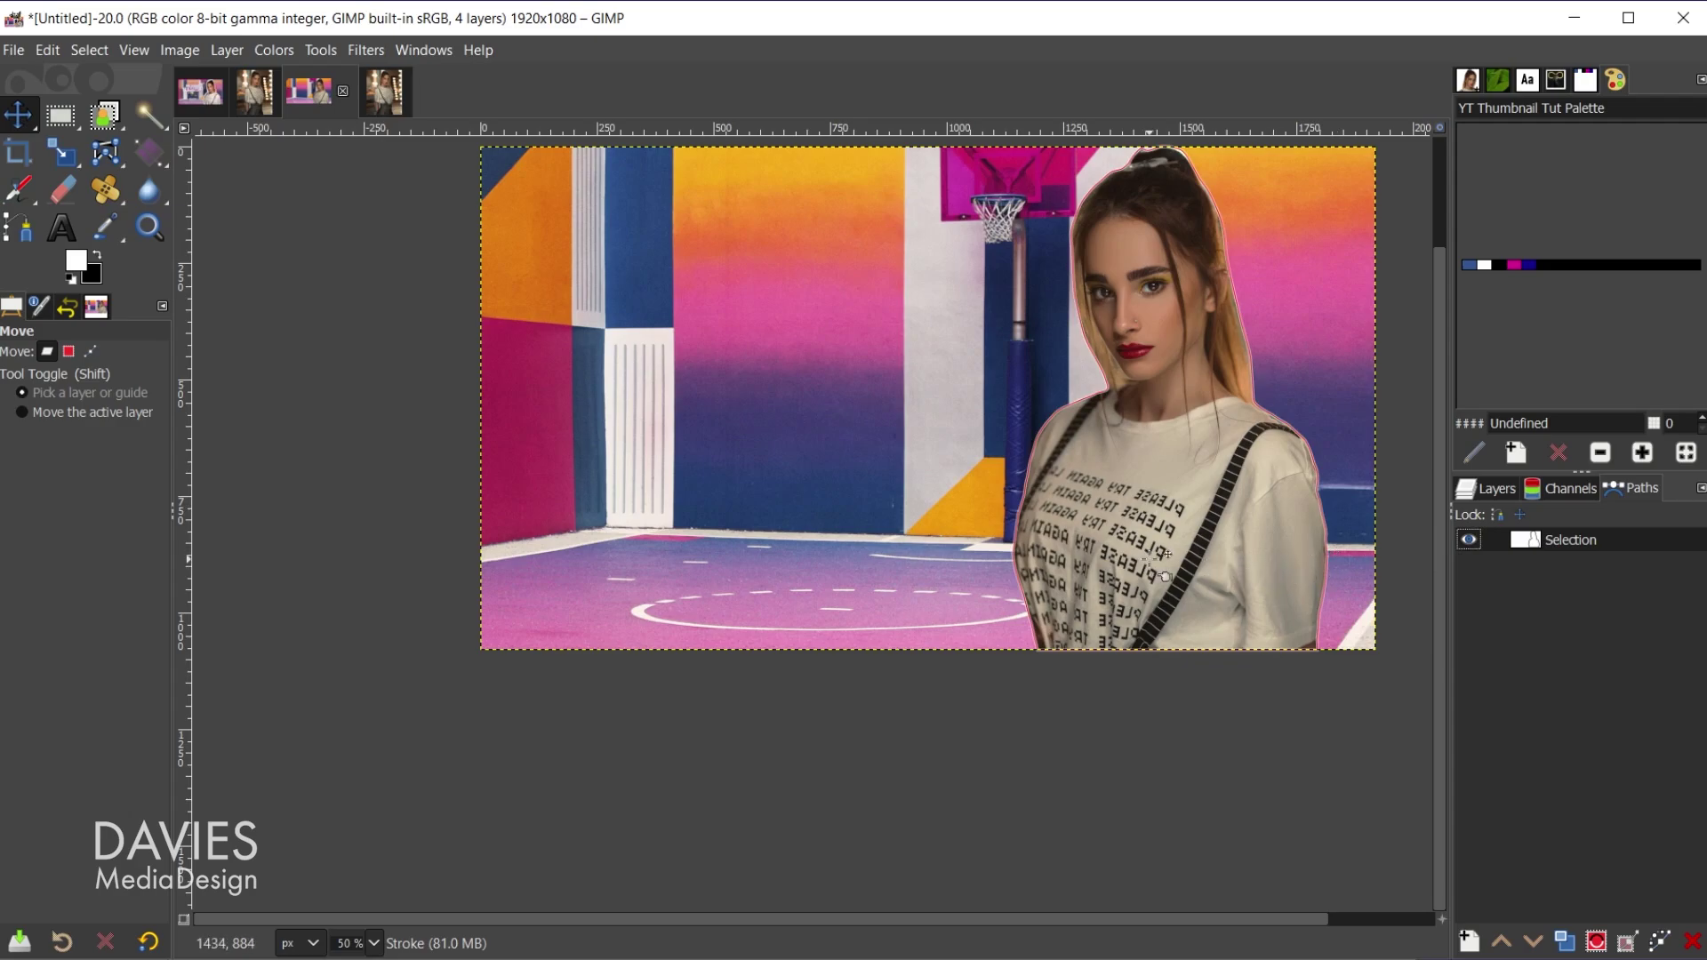
# Add two bottom anchors to the Selection path and pull them below the canvas
pyautogui.press('b')
pyautogui.click(1301, 435)
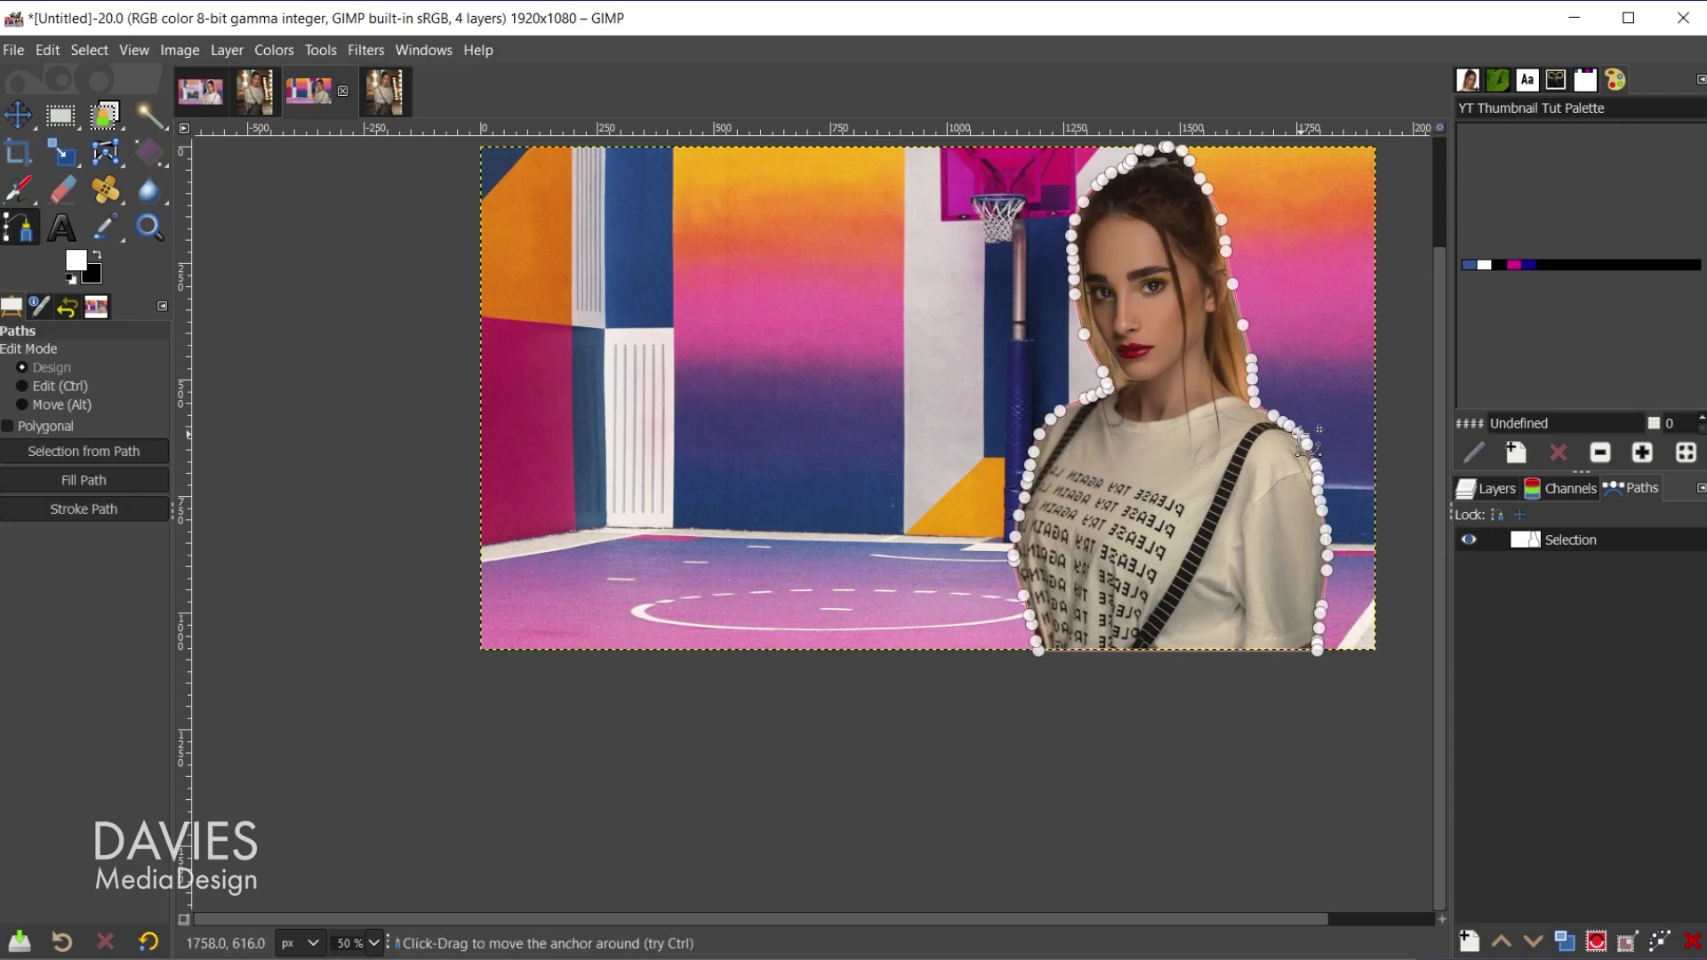
pyautogui.scroll(2, 1298, 662)
pyautogui.scroll(1, 1306, 675)
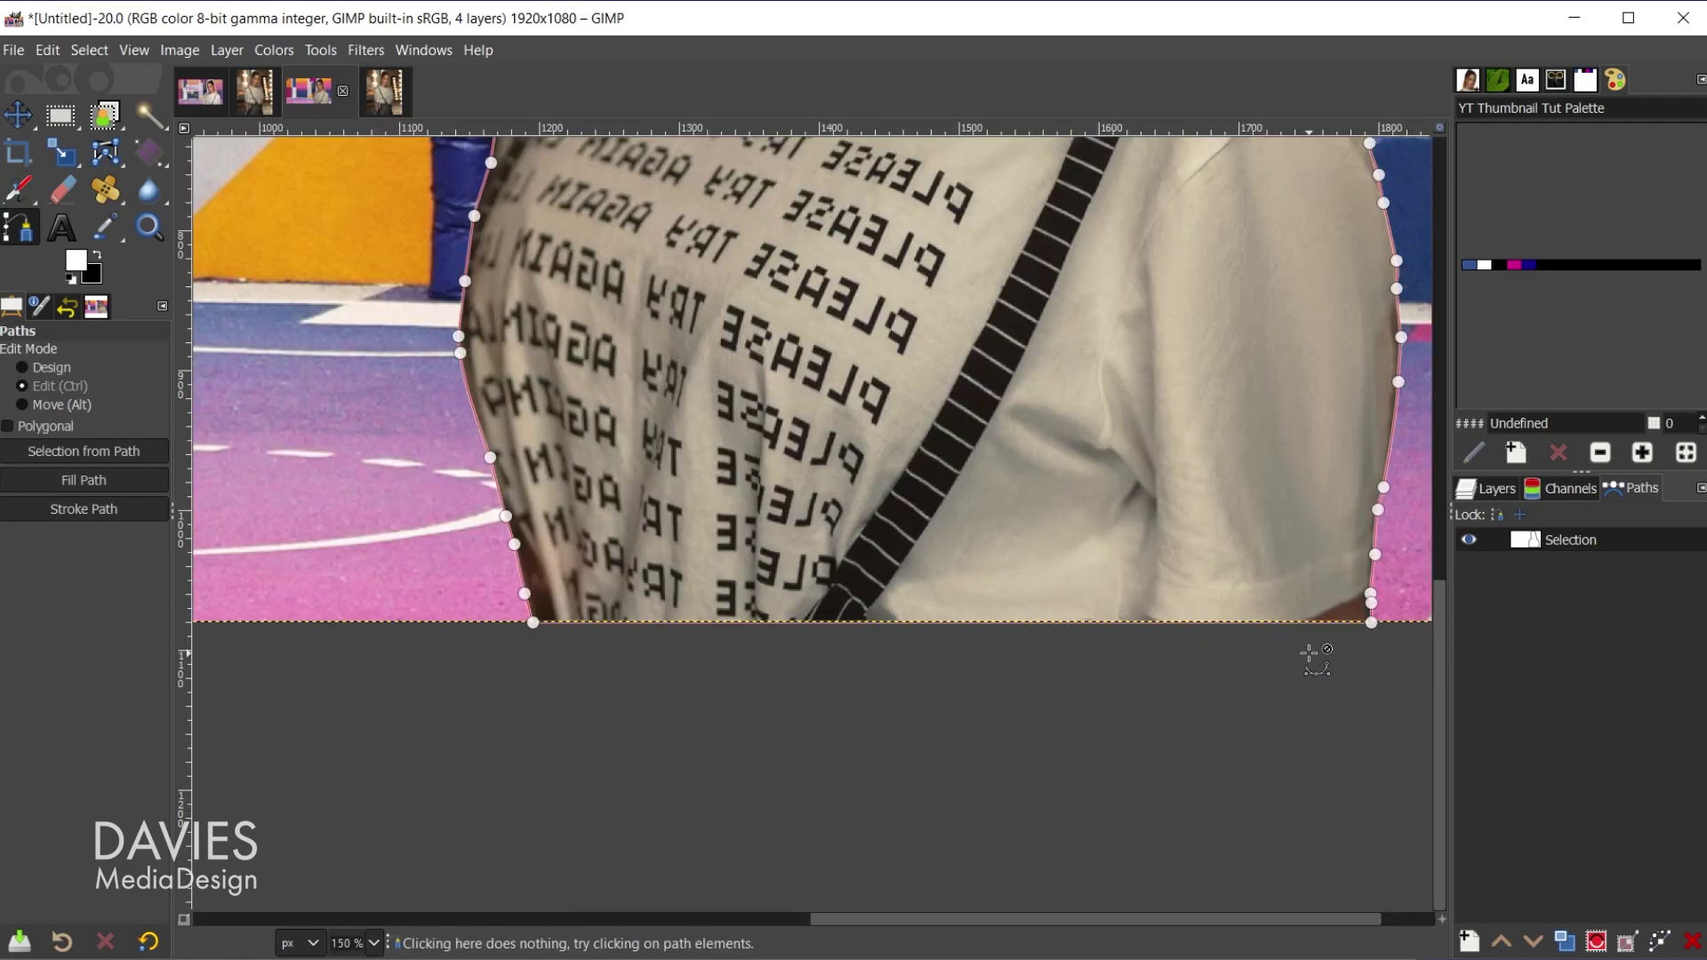
pyautogui.click(563, 622)
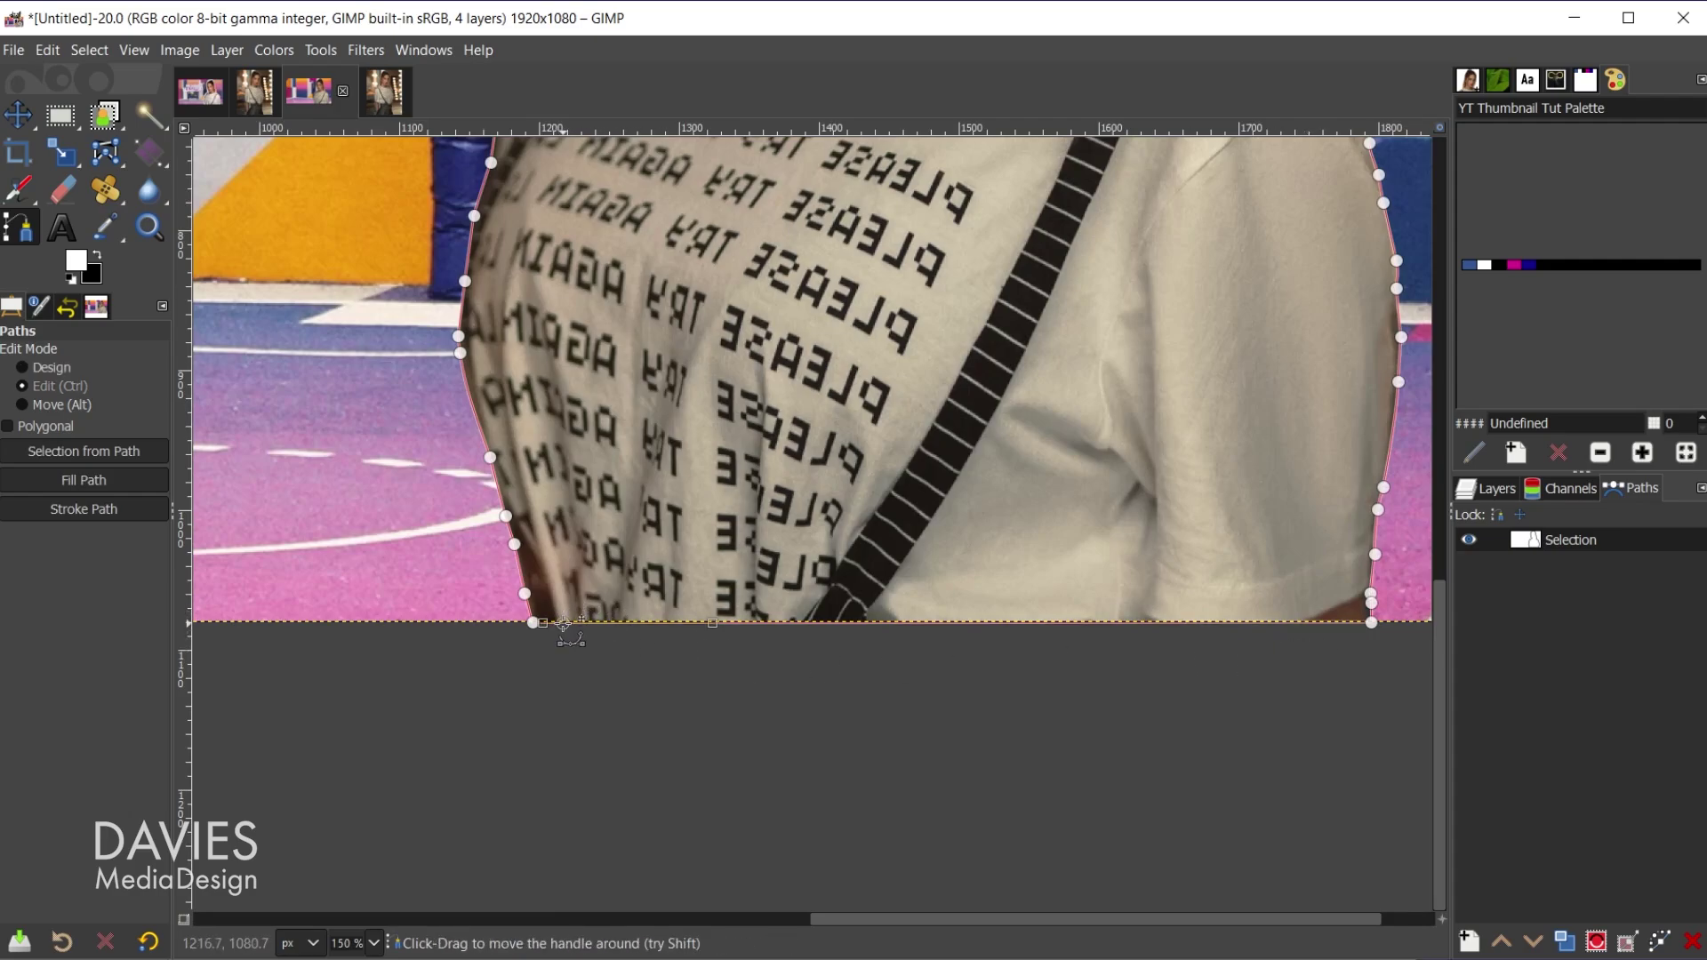
pyautogui.click(1335, 622)
pyautogui.moveTo(1335, 622); pyautogui.dragTo(1323, 727)
pyautogui.moveTo(562, 623); pyautogui.dragTo(578, 724)
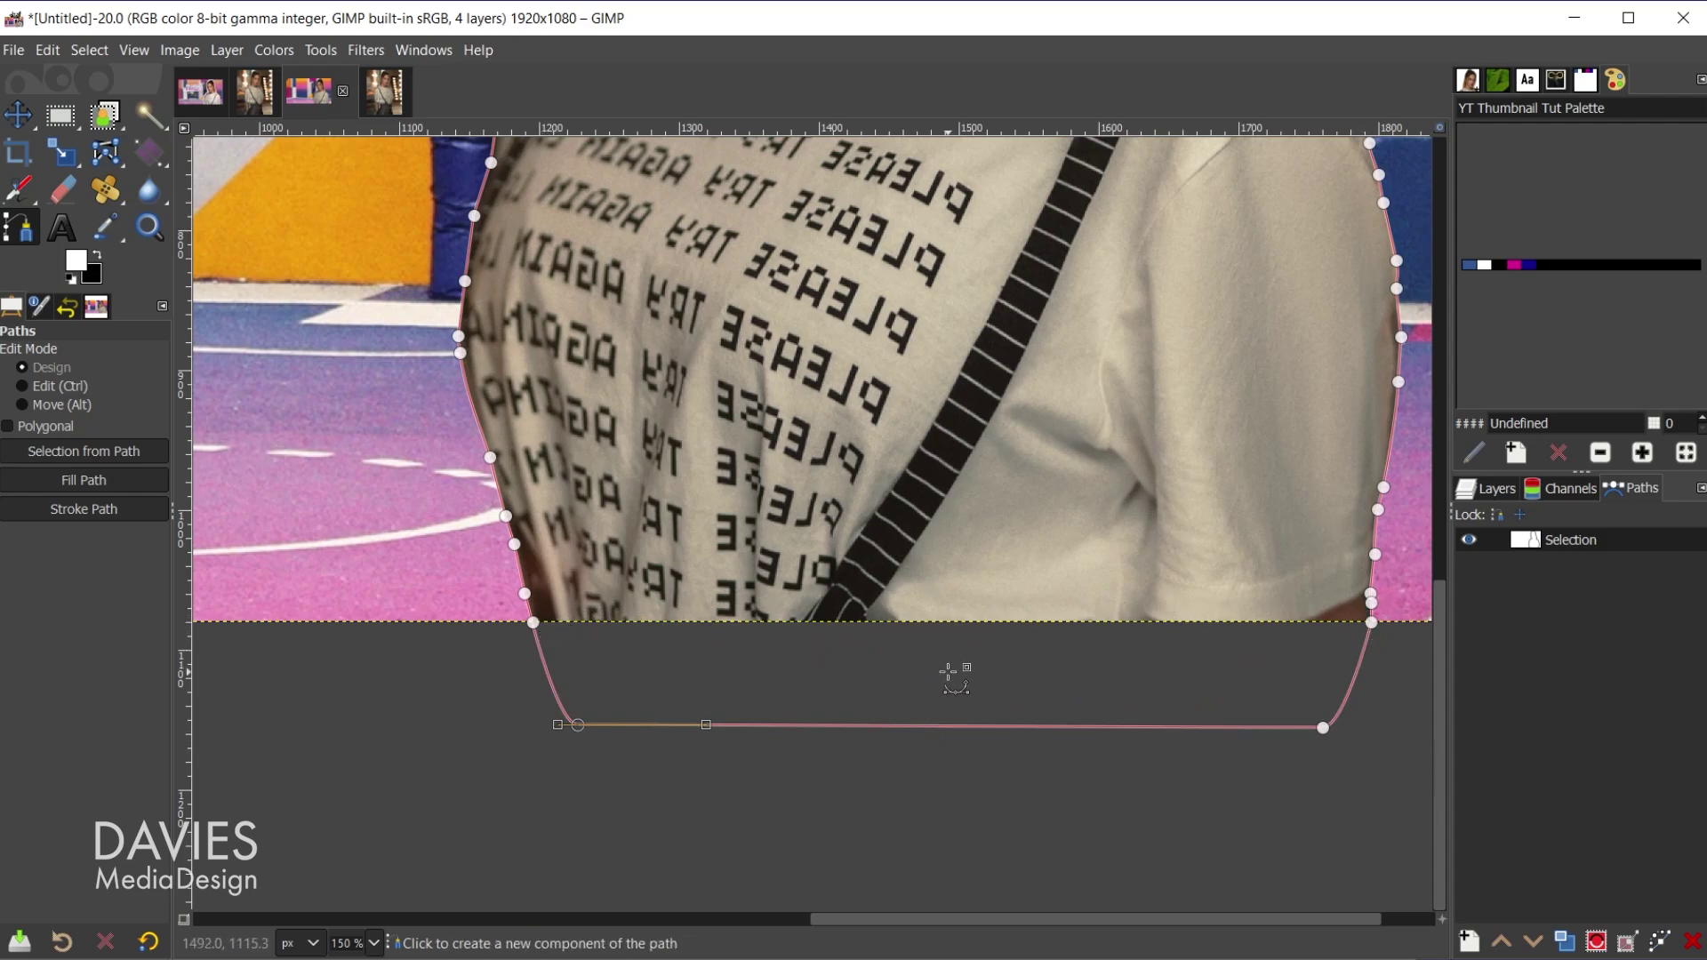
pyautogui.scroll(-2, 952, 685)
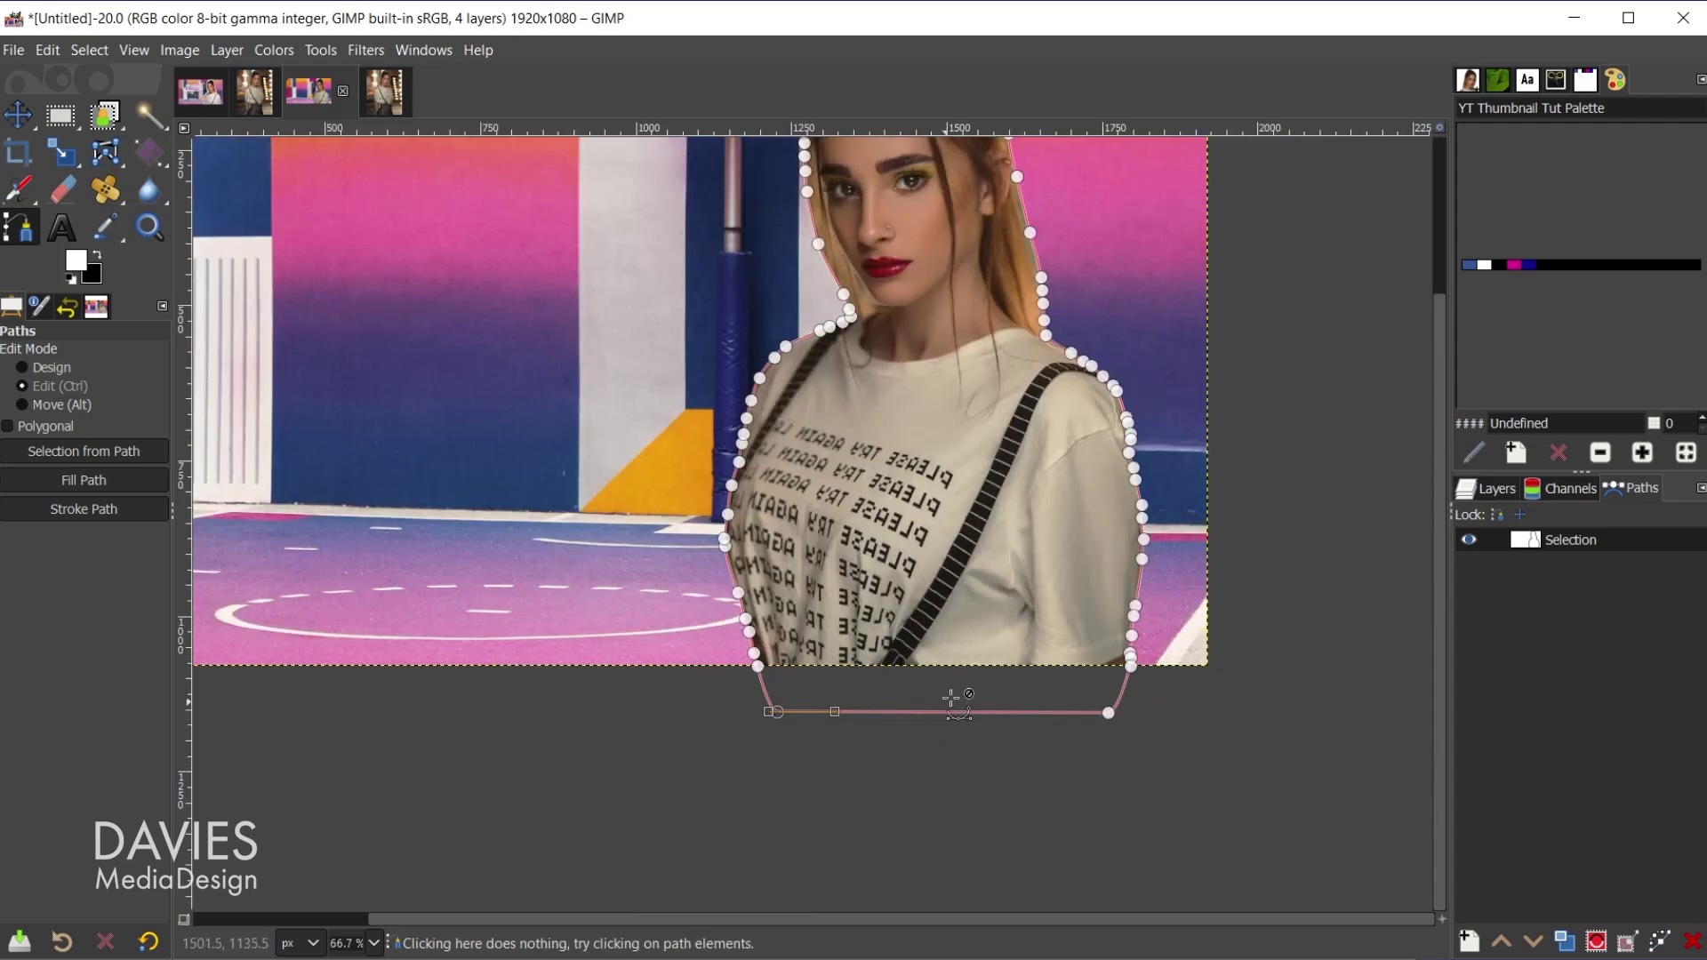
# Stroke the edited path again in white and hide the Selection path
pyautogui.click(1660, 942)
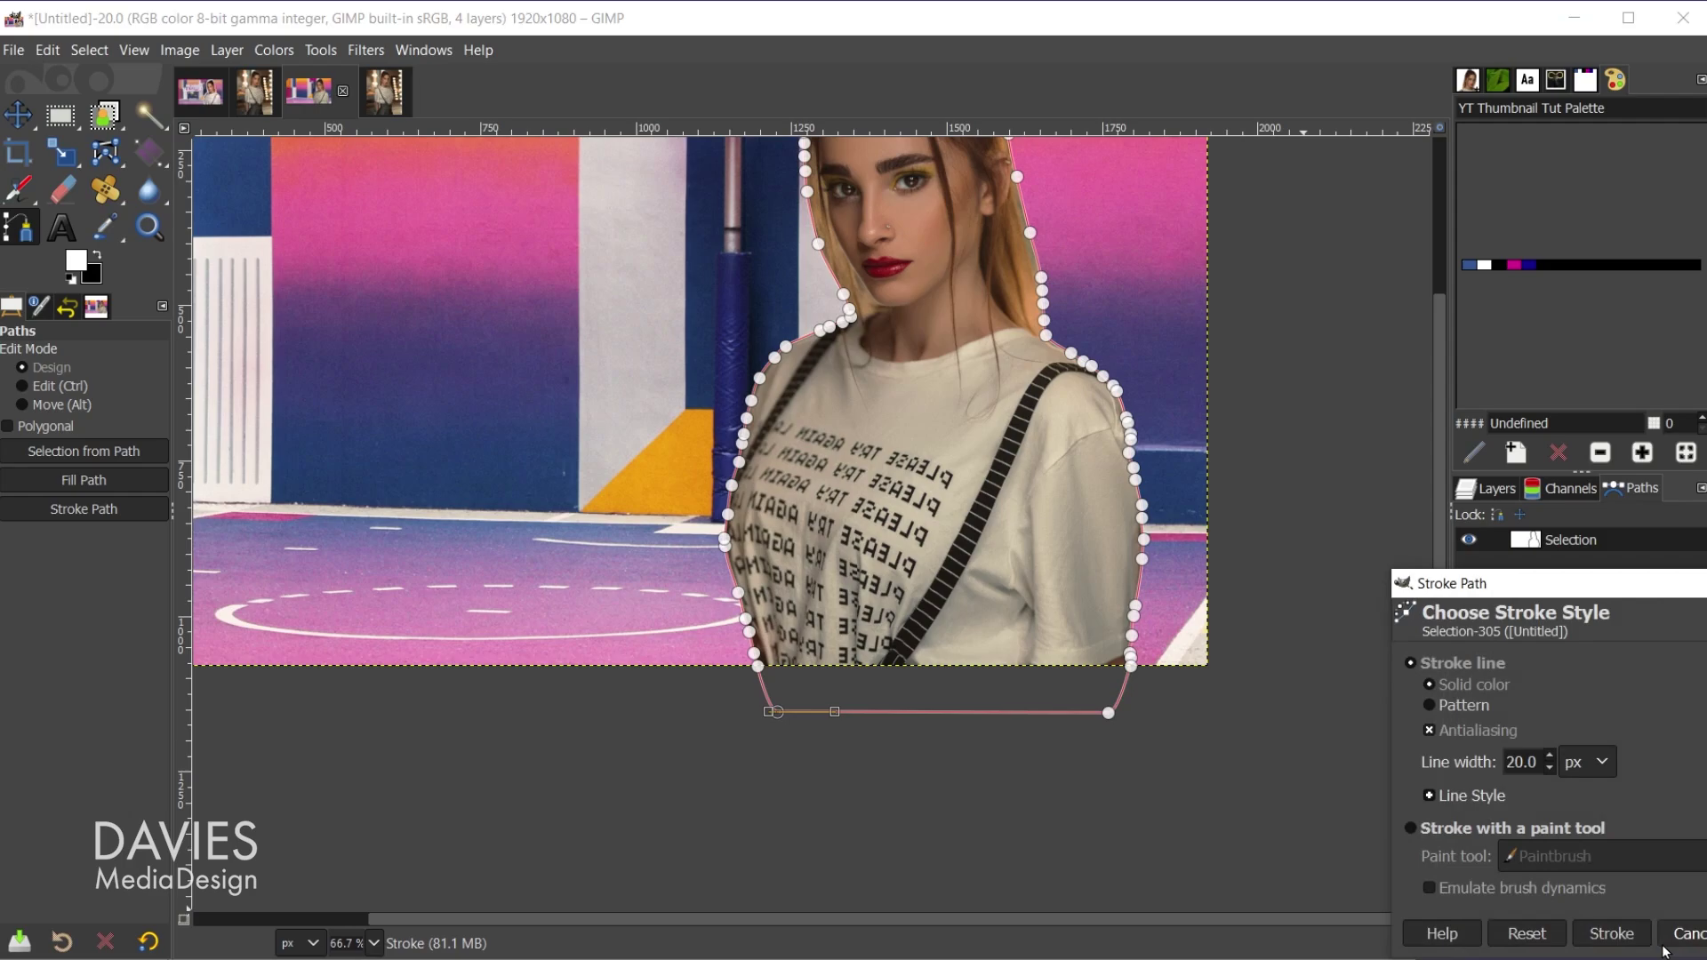
pyautogui.click(1612, 933)
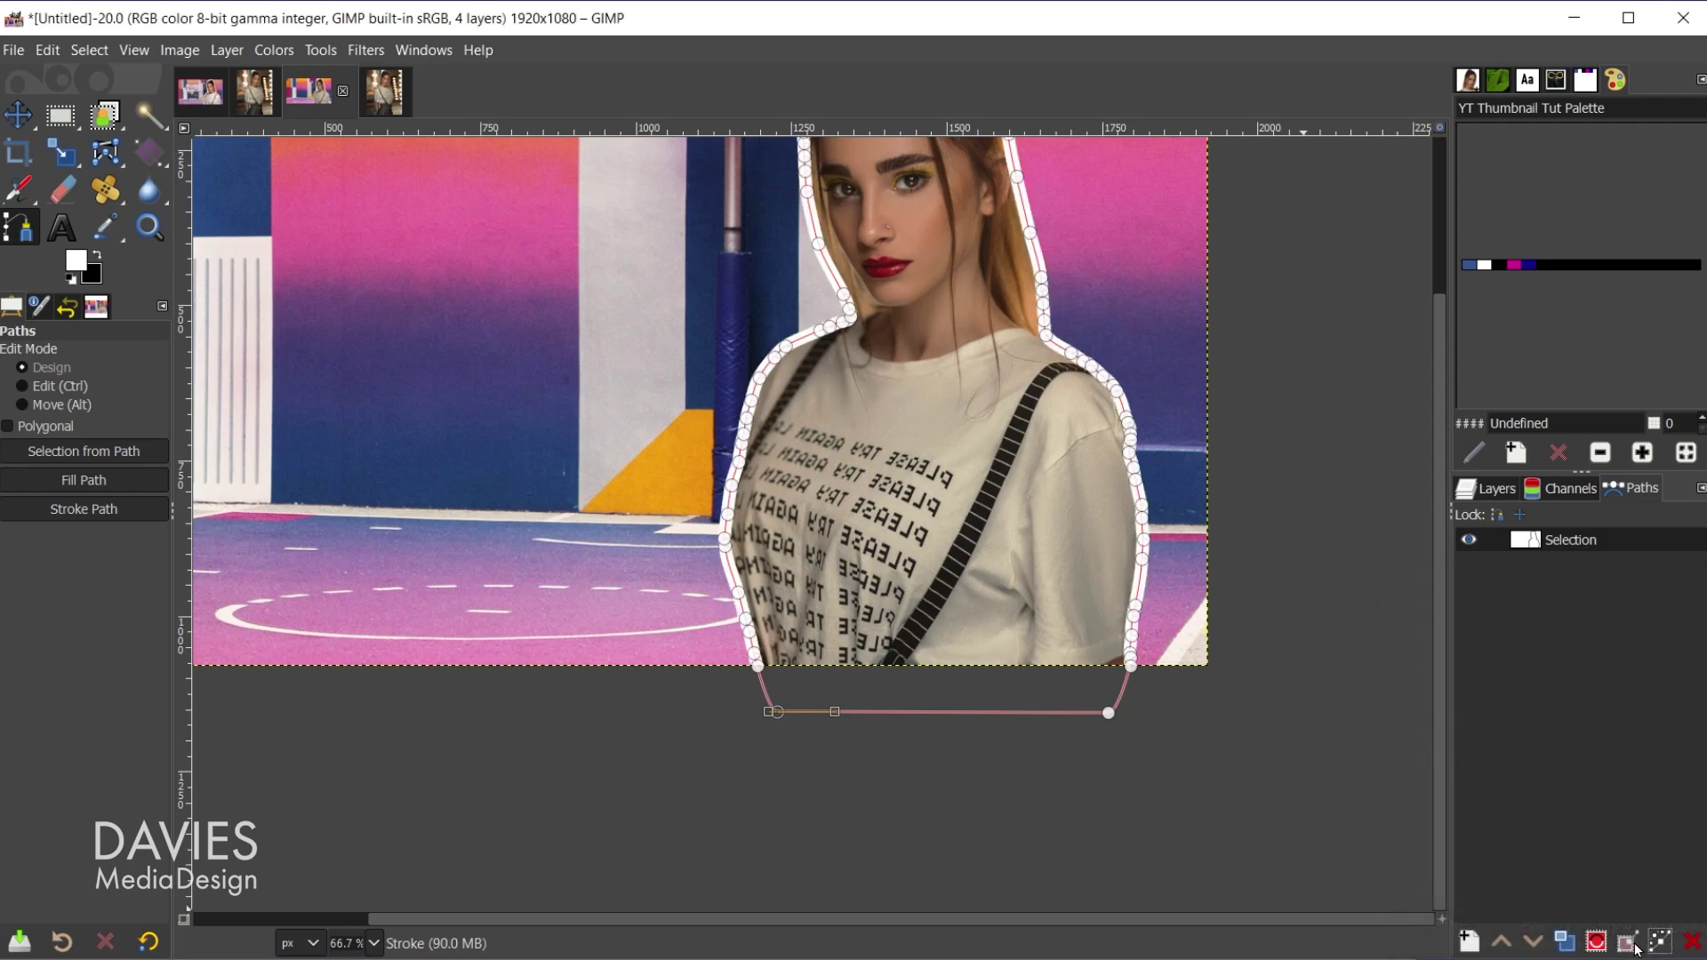
pyautogui.click(15, 117)
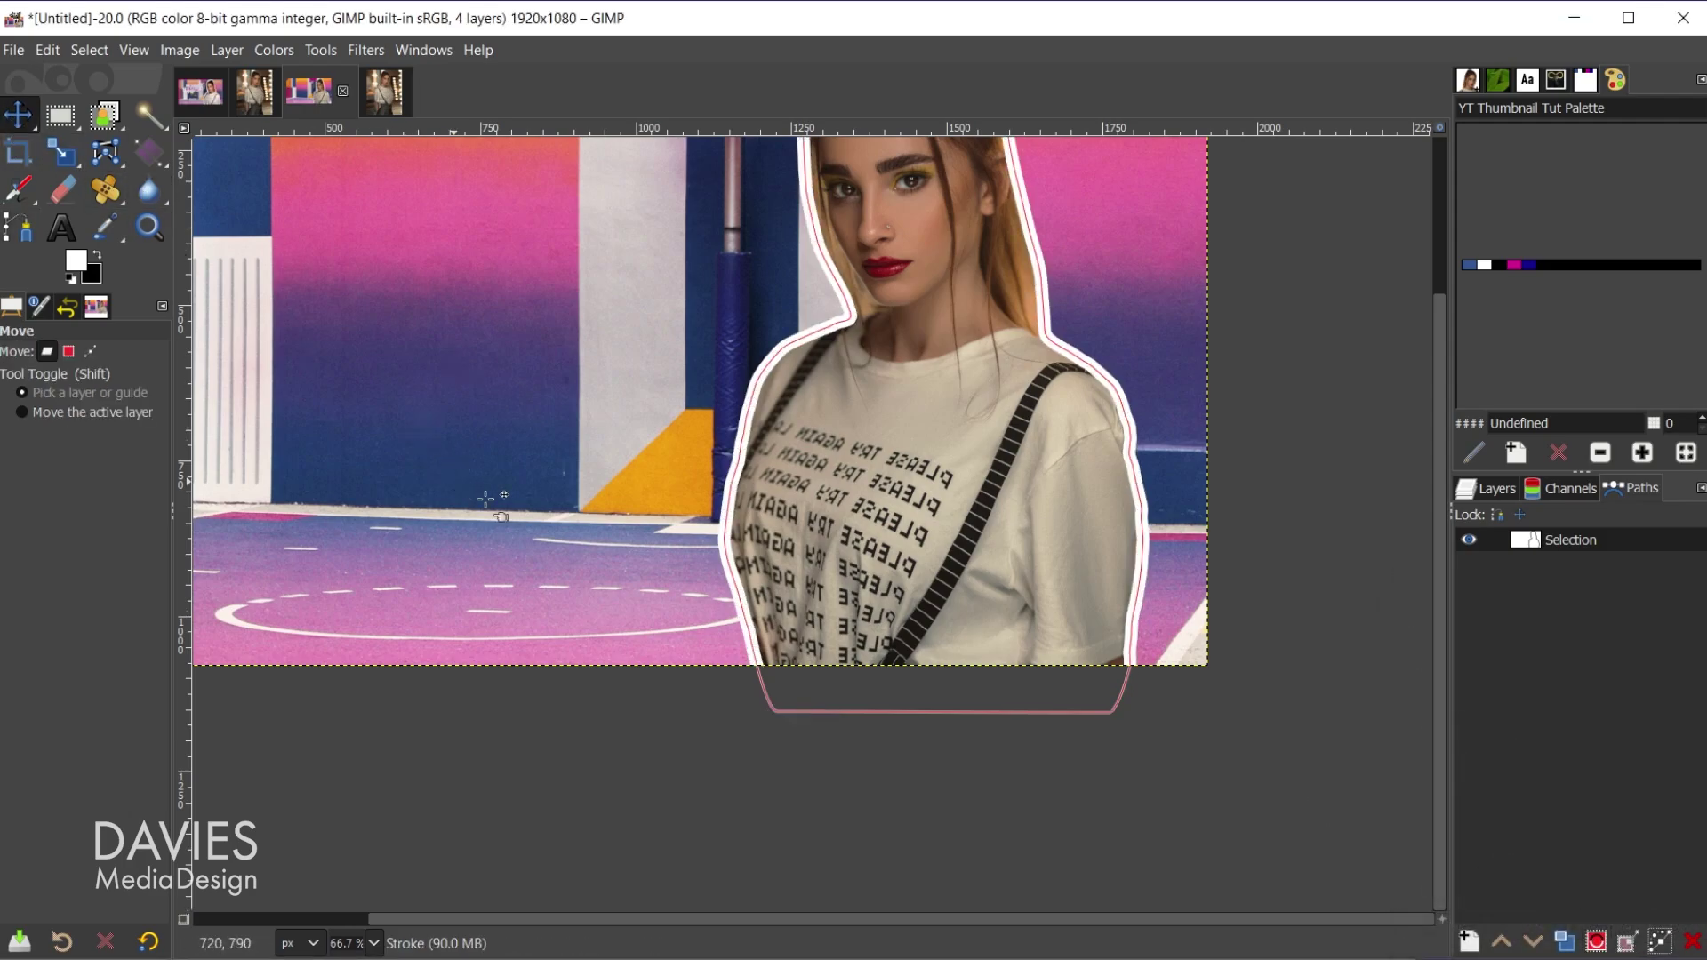
pyautogui.click(1468, 540)
pyautogui.scroll(-2, 736, 527)
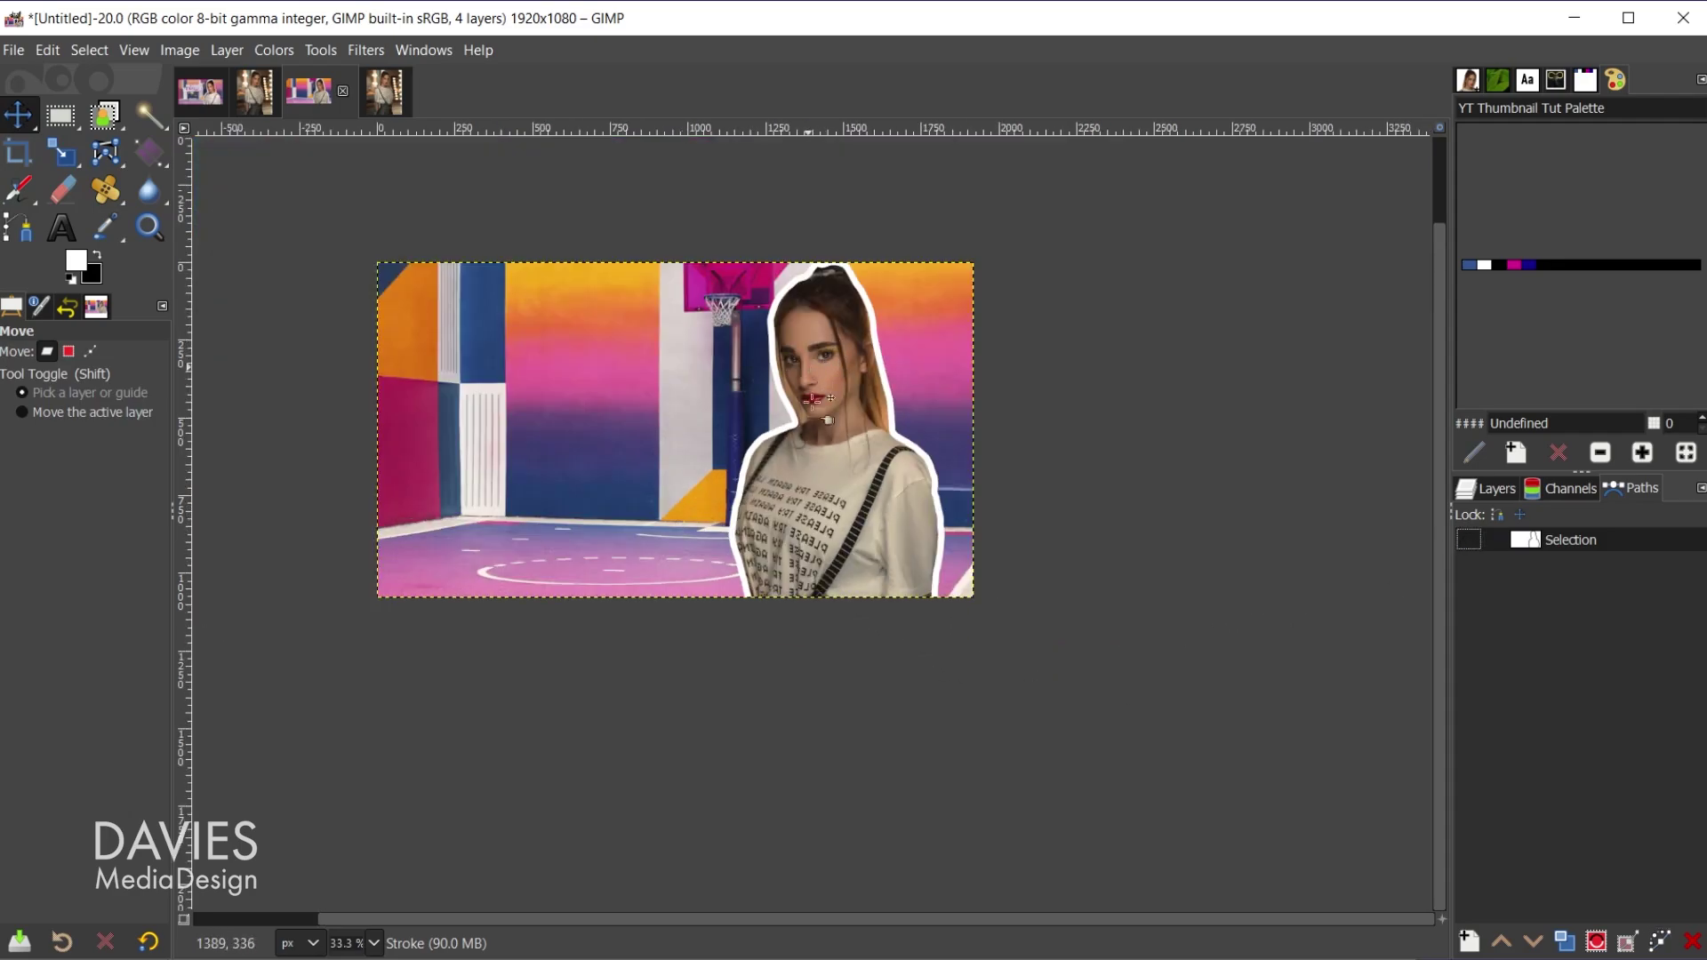
pyautogui.scroll(1, 426, 449)
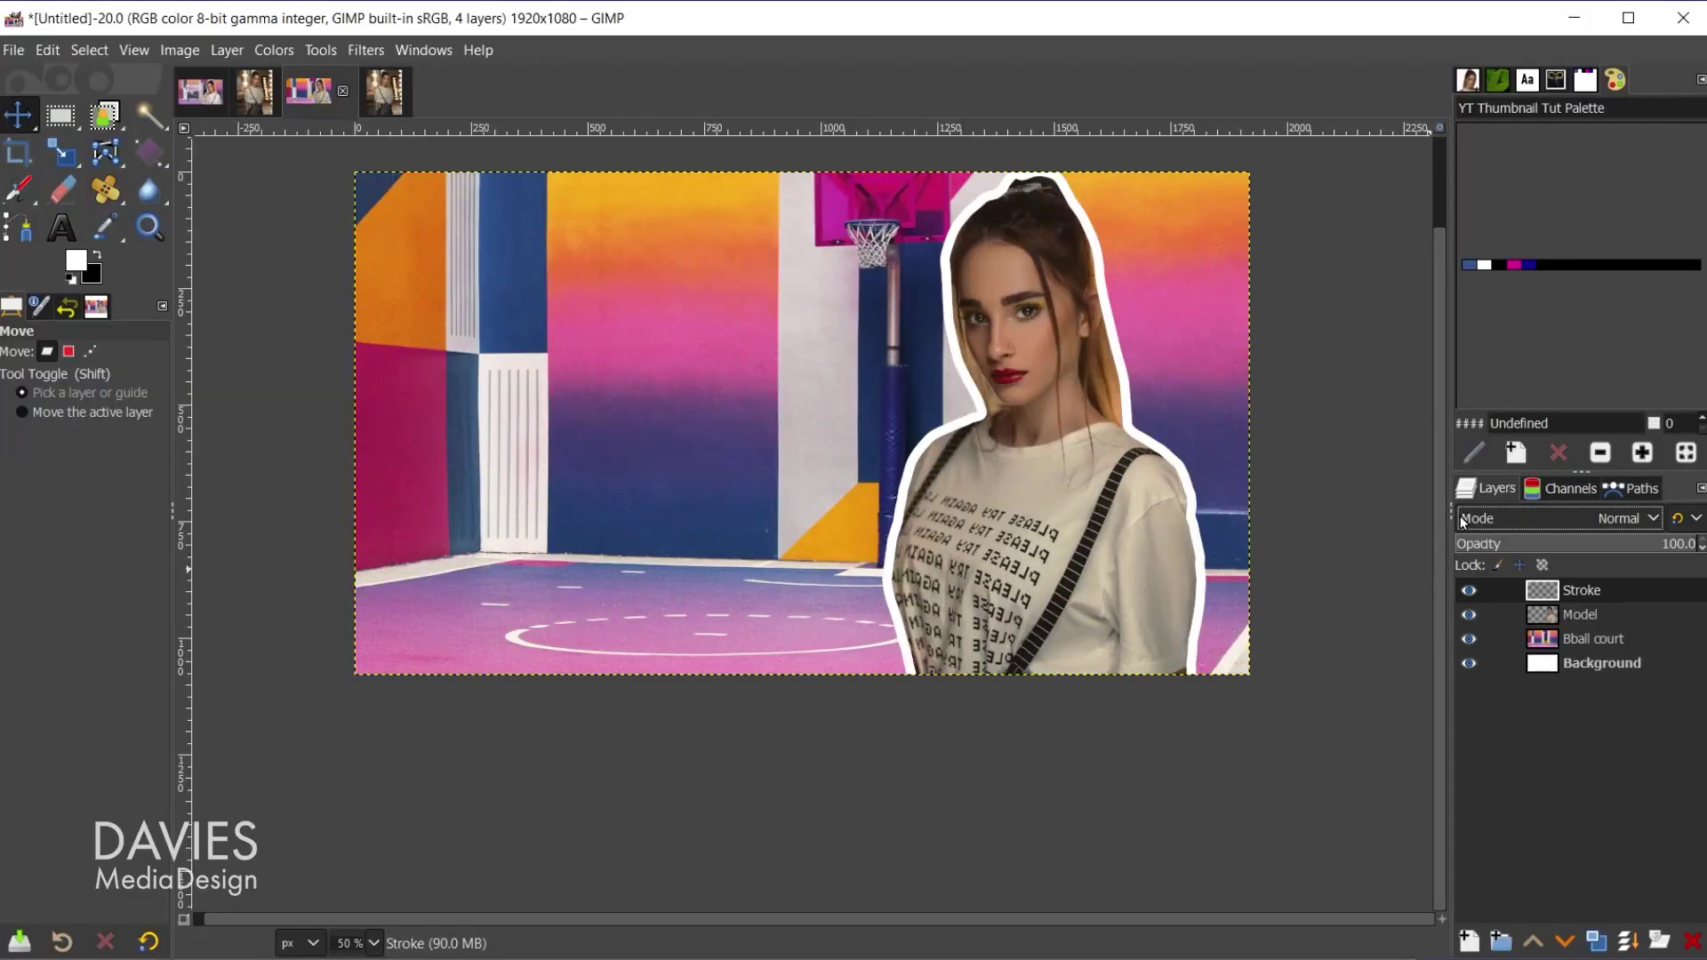
# Open Levels on the Model layer and adjust the Value shadows, highlights and midtones
pyautogui.click(1548, 615)
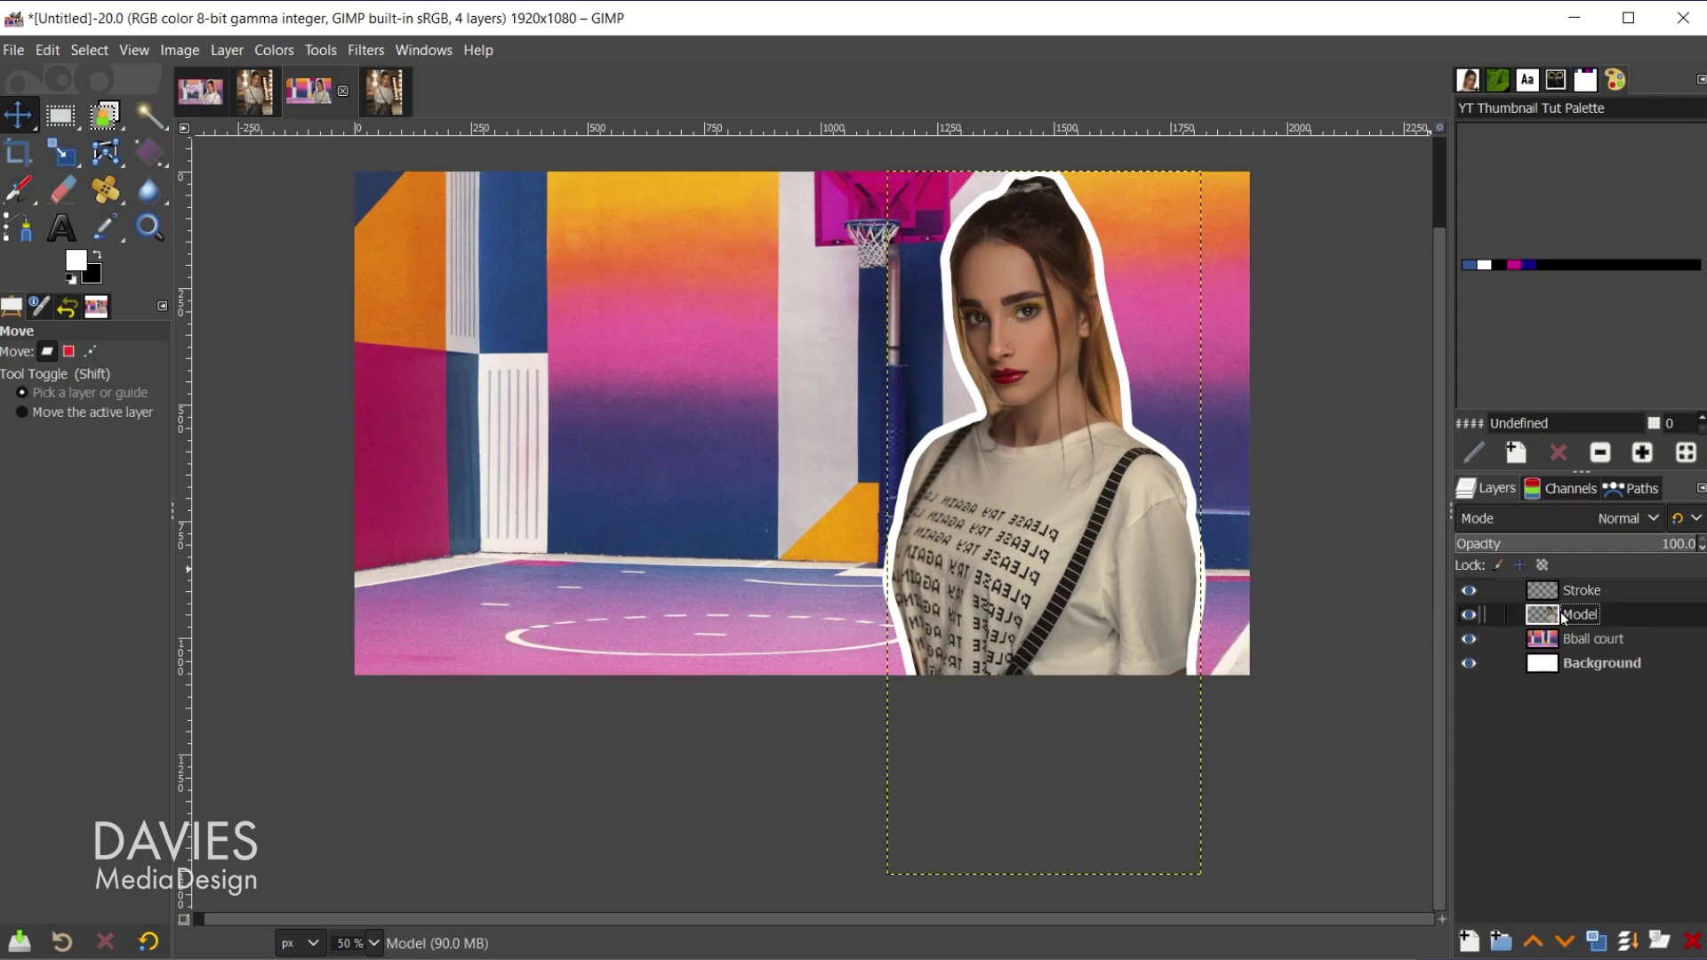
pyautogui.click(268, 50)
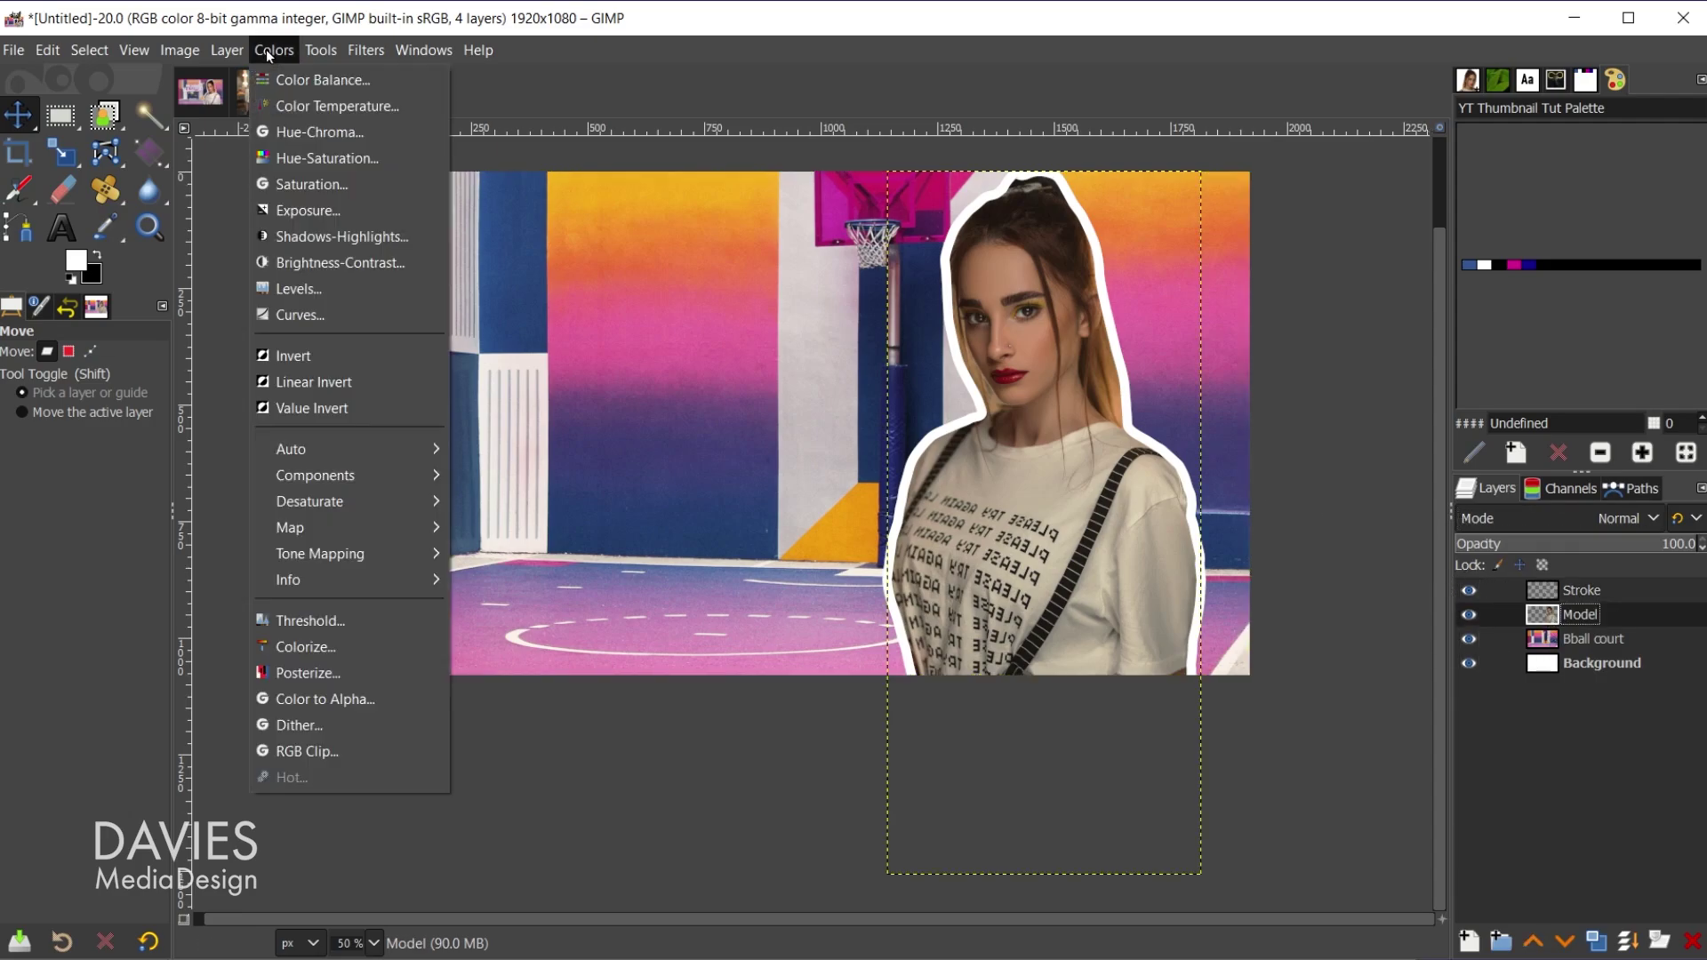
pyautogui.click(320, 287)
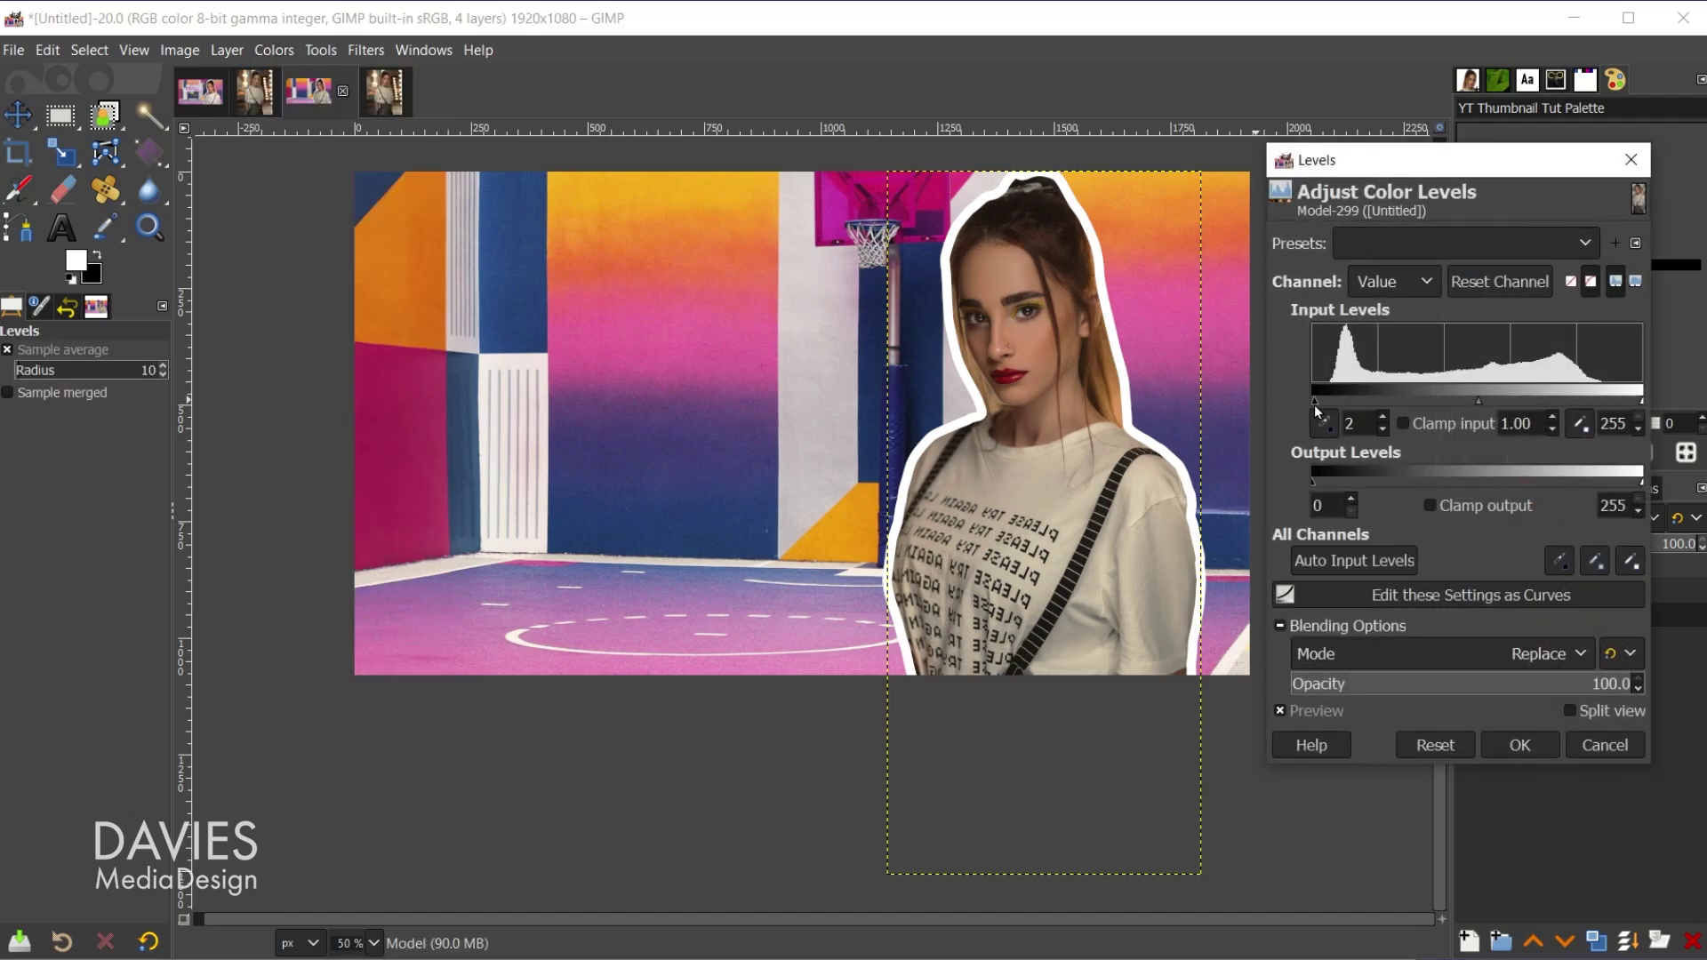
pyautogui.moveTo(1315, 405); pyautogui.dragTo(1337, 413)
pyautogui.moveTo(1642, 408); pyautogui.dragTo(1610, 406)
pyautogui.moveTo(1465, 400); pyautogui.dragTo(1456, 396)
# Adjust the Red and Blue channel levels, comparing against the original colours
pyautogui.click(1384, 283)
pyautogui.click(1405, 337)
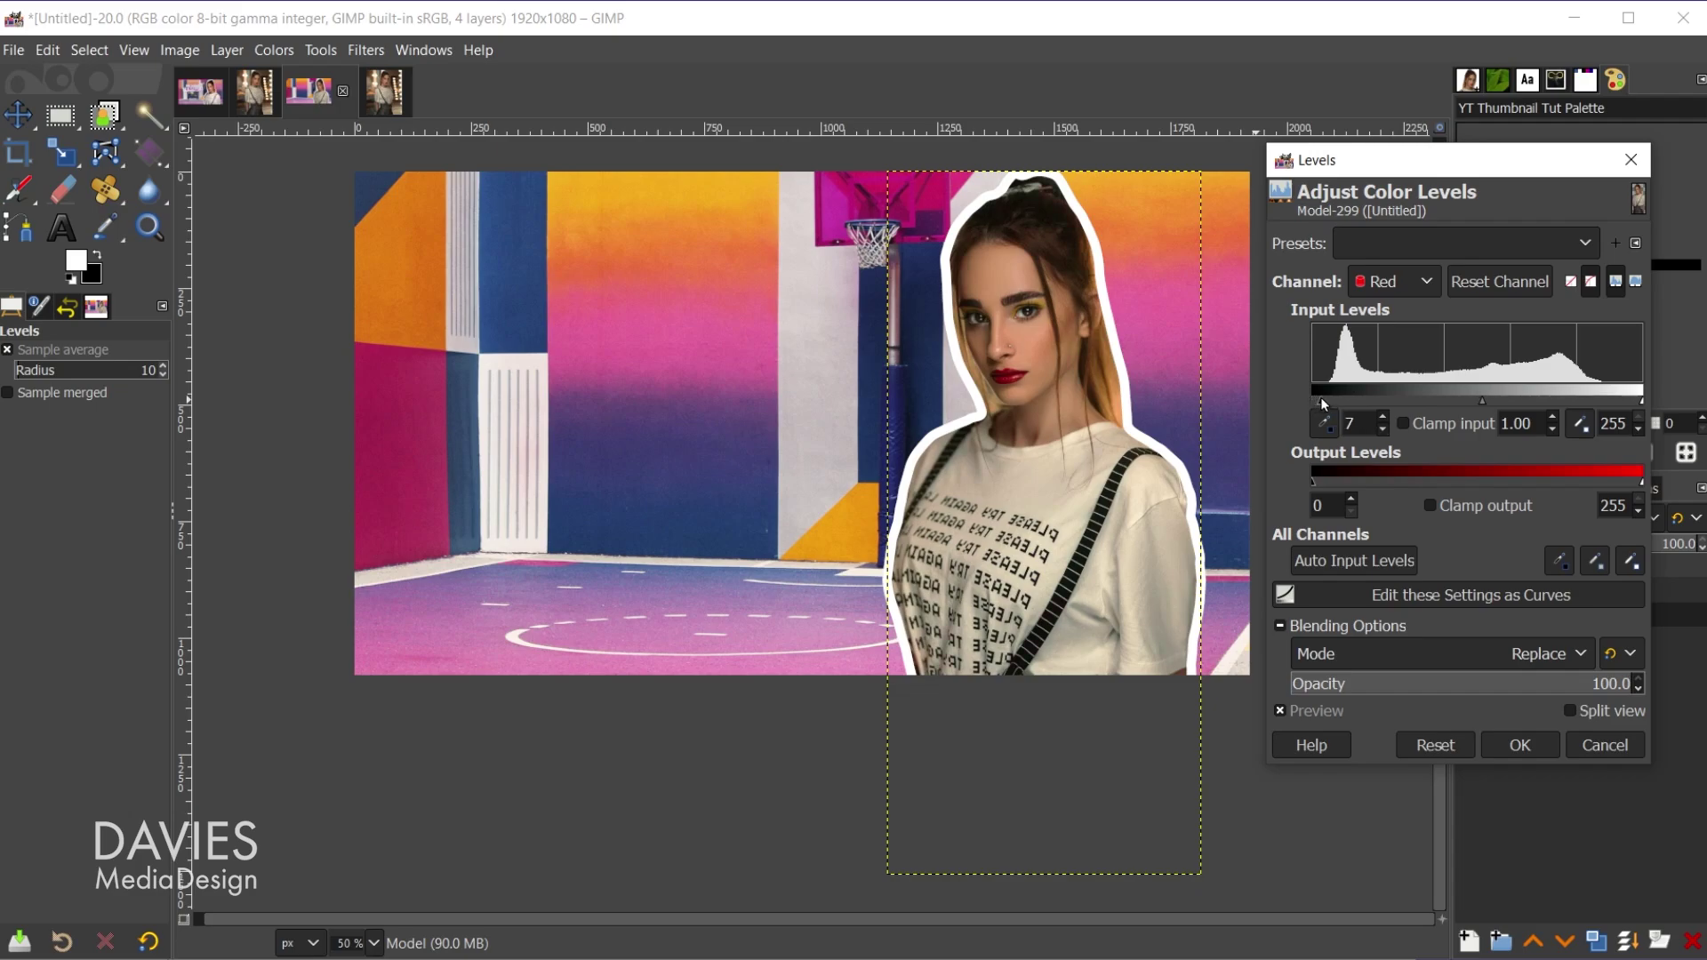
pyautogui.moveTo(1320, 396); pyautogui.dragTo(1315, 397)
pyautogui.moveTo(1635, 406); pyautogui.dragTo(1605, 407)
pyautogui.moveTo(1472, 401); pyautogui.dragTo(1479, 401)
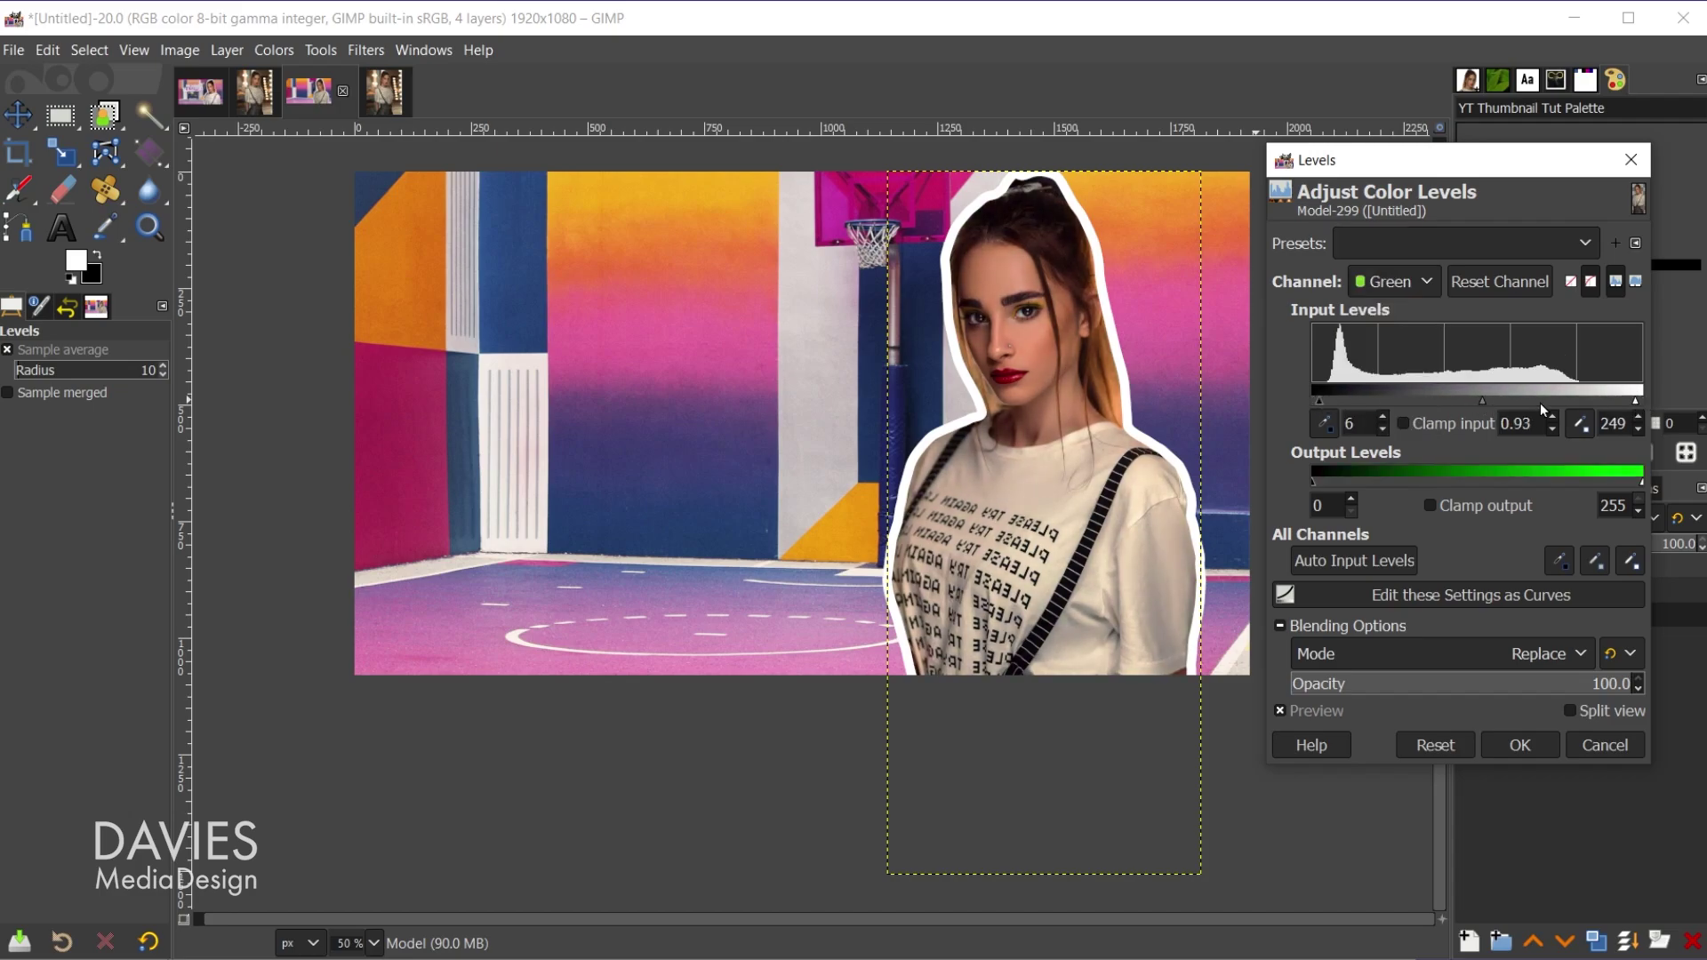
pyautogui.click(1393, 281)
pyautogui.click(1392, 389)
pyautogui.moveTo(1468, 401); pyautogui.dragTo(1465, 398)
pyautogui.click(1296, 717)
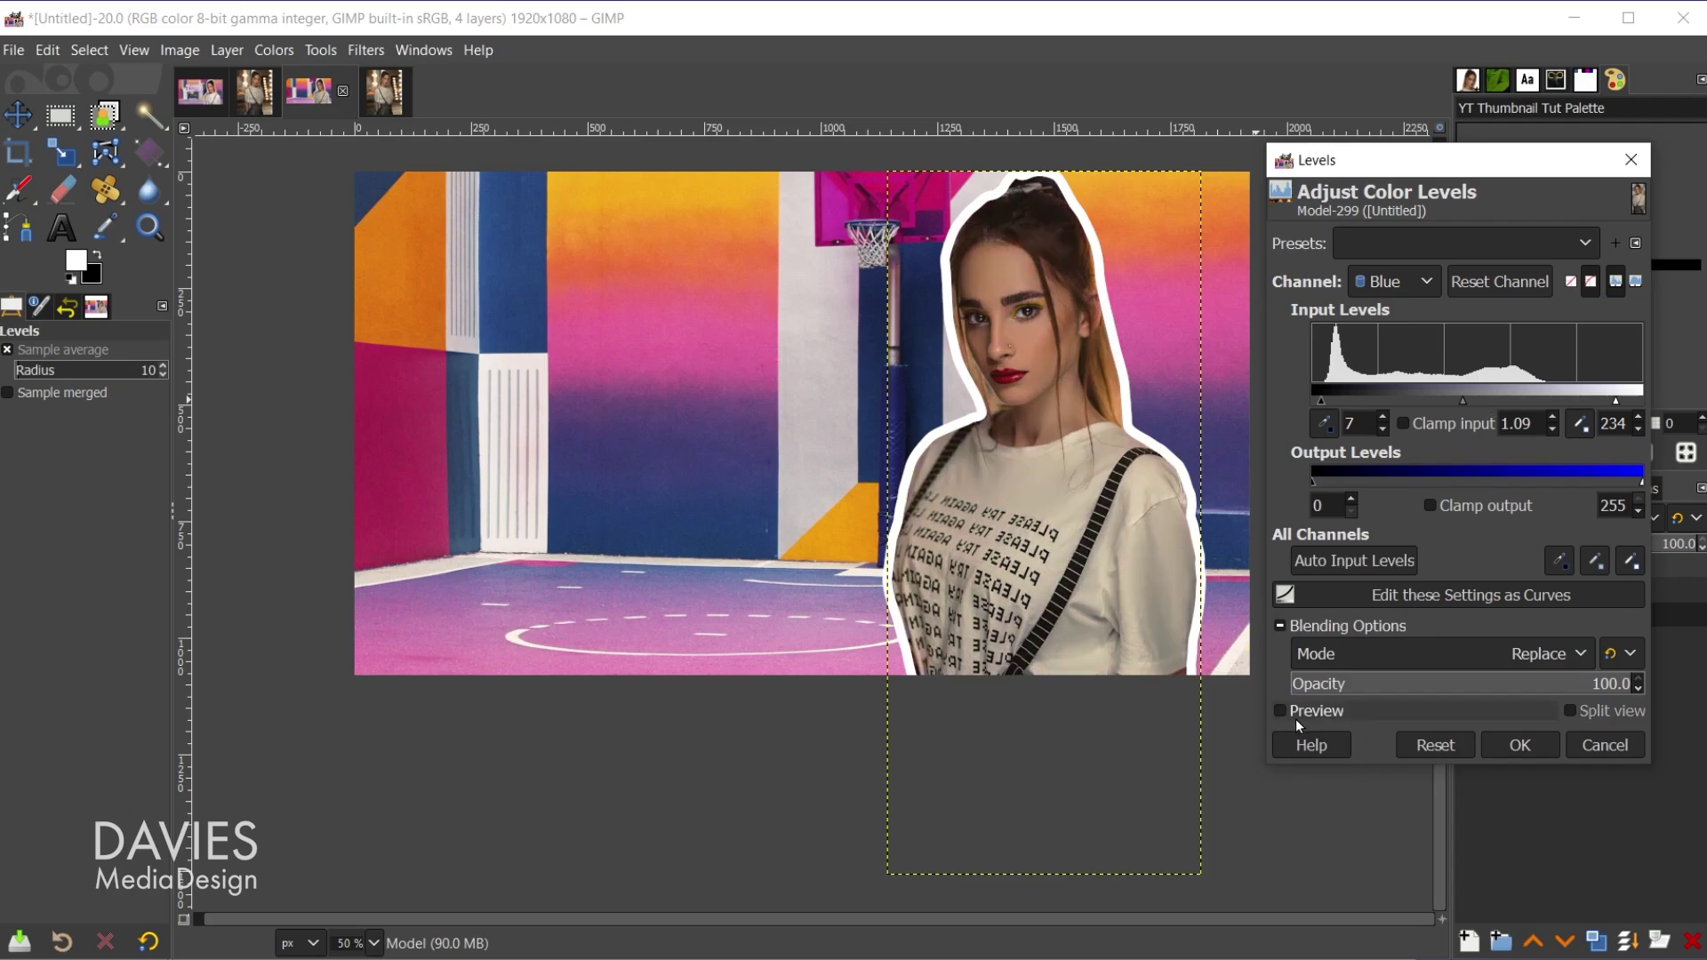
pyautogui.click(1308, 715)
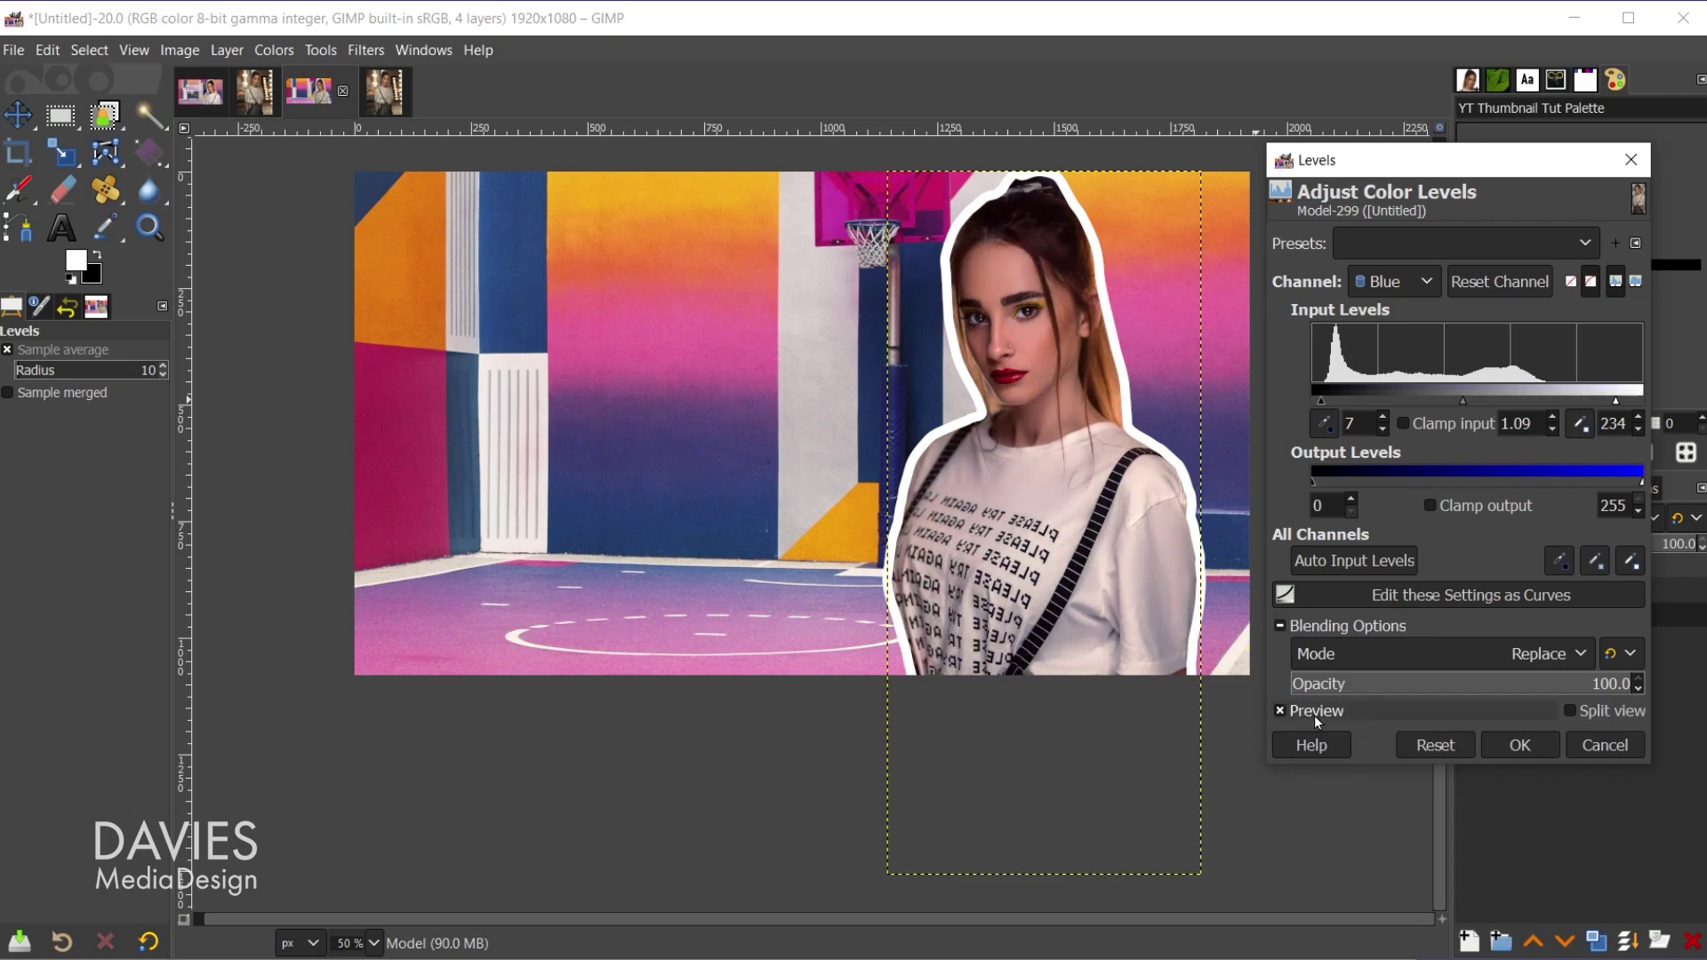
# Brighten the Value highlights slightly and apply Levels at 10, 1.02 and 221
pyautogui.click(1393, 281)
pyautogui.click(1382, 308)
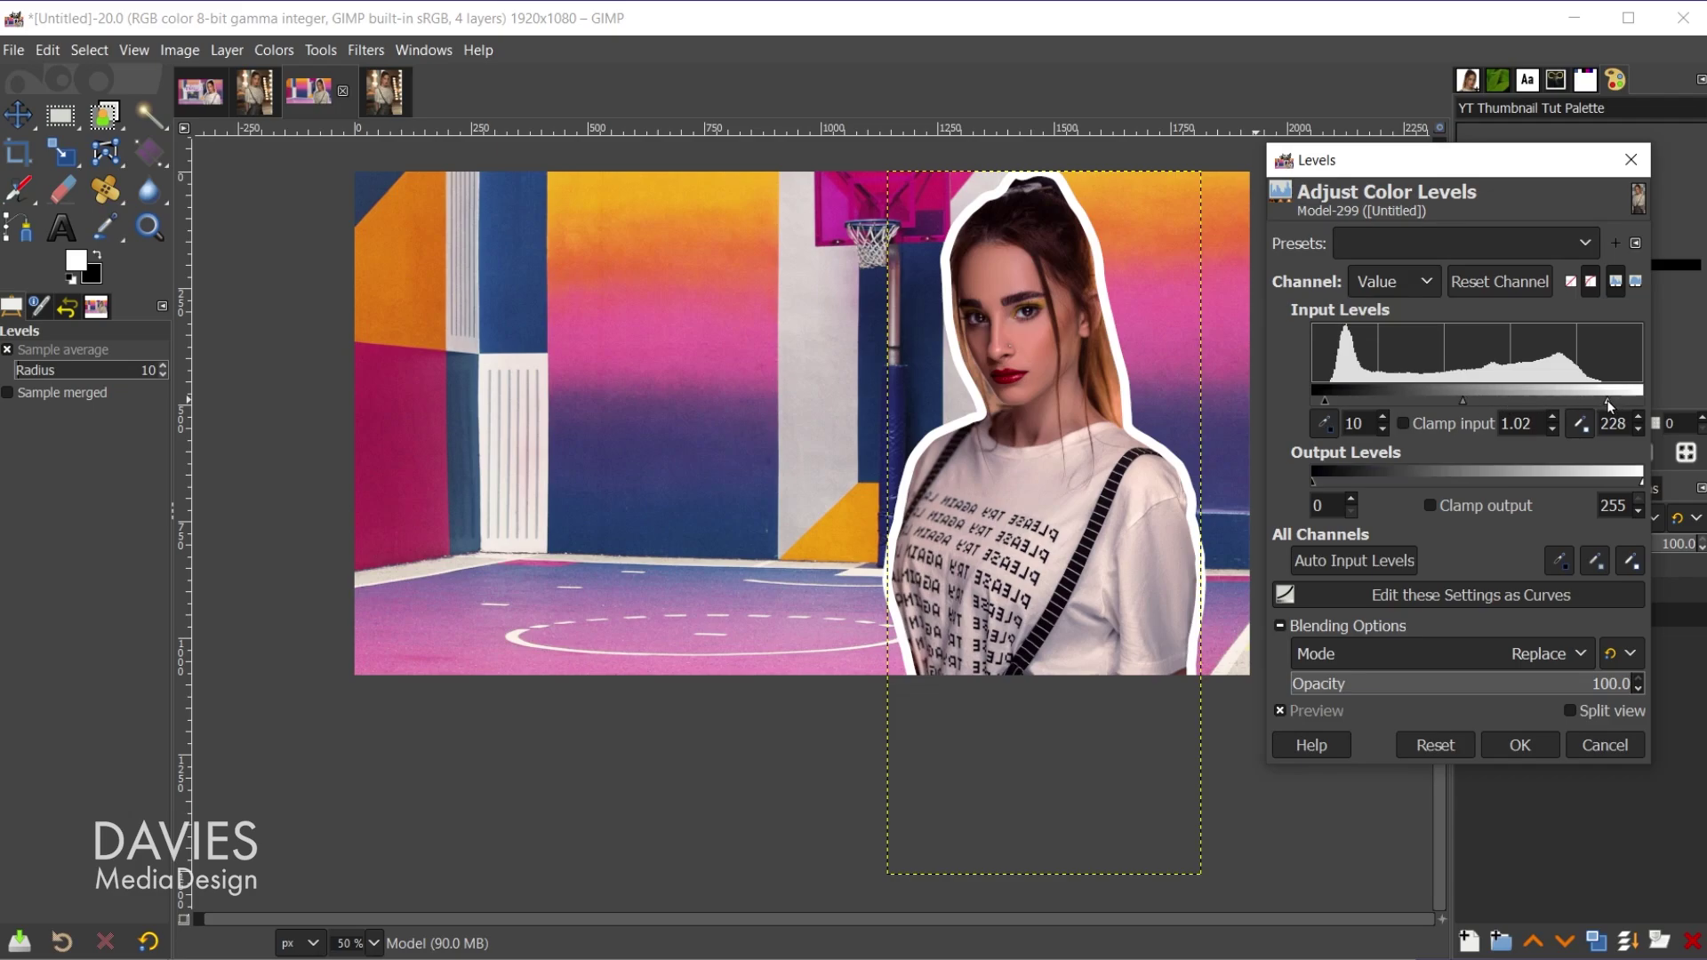
pyautogui.moveTo(1608, 400); pyautogui.dragTo(1600, 402)
pyautogui.click(1520, 740)
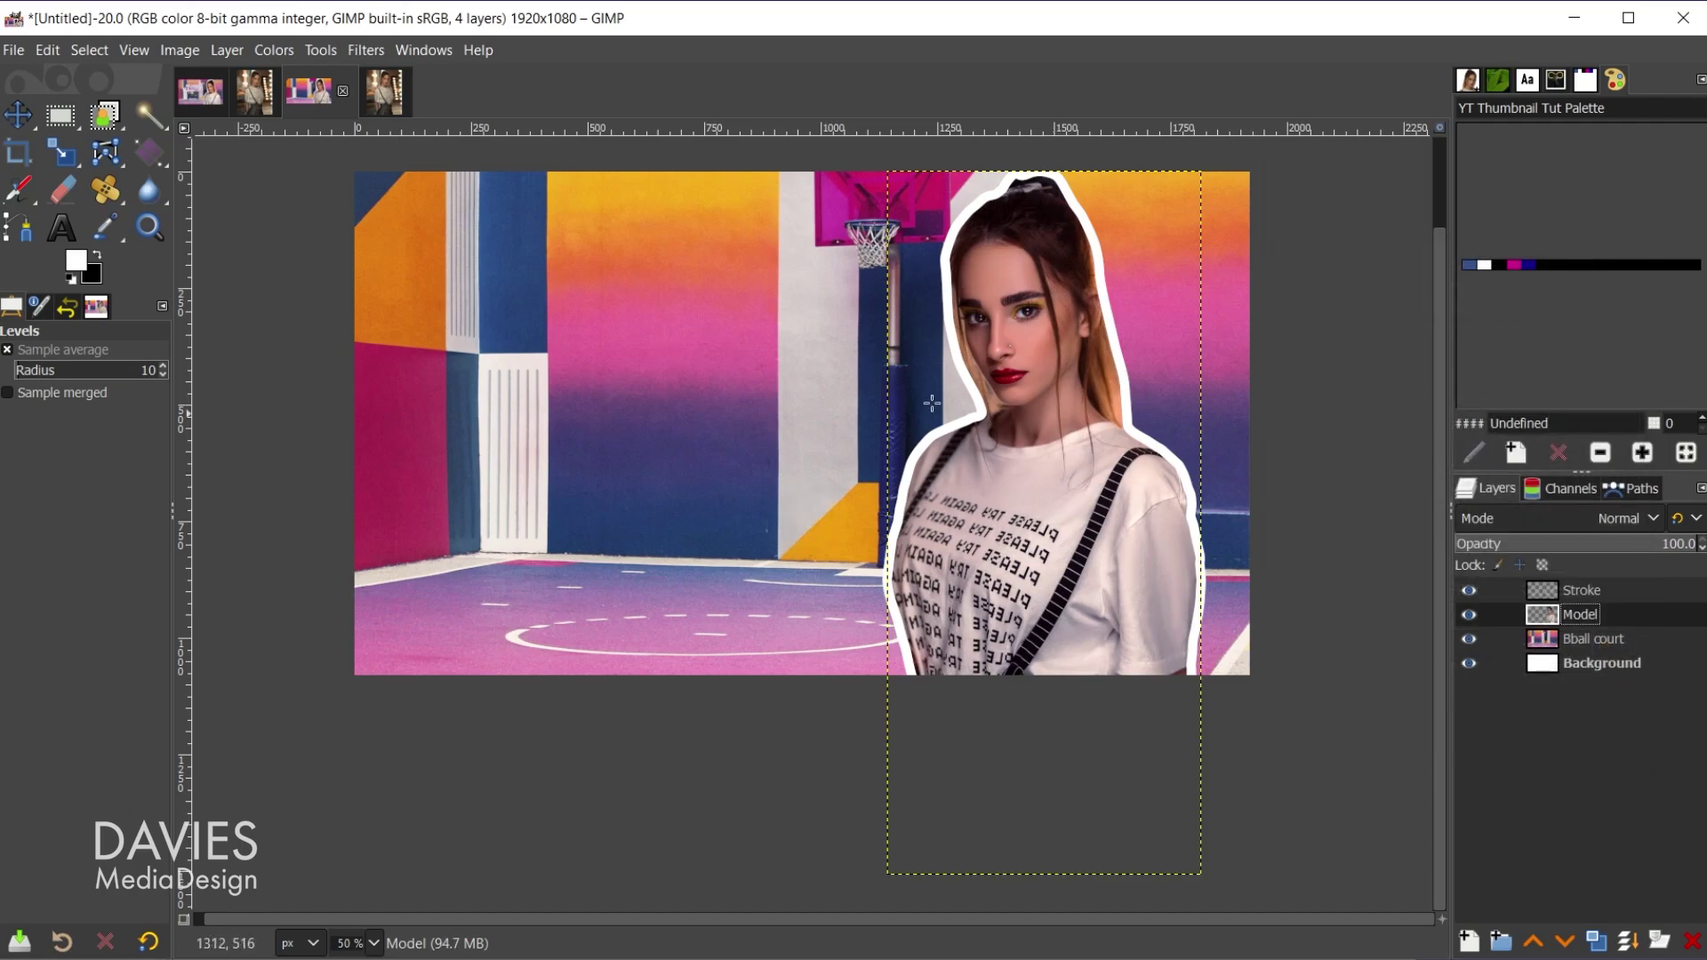
# Apply a Lens Blur with radius 19.27 and highlight factor 0.163 to the Bball court layer
pyautogui.click(1552, 641)
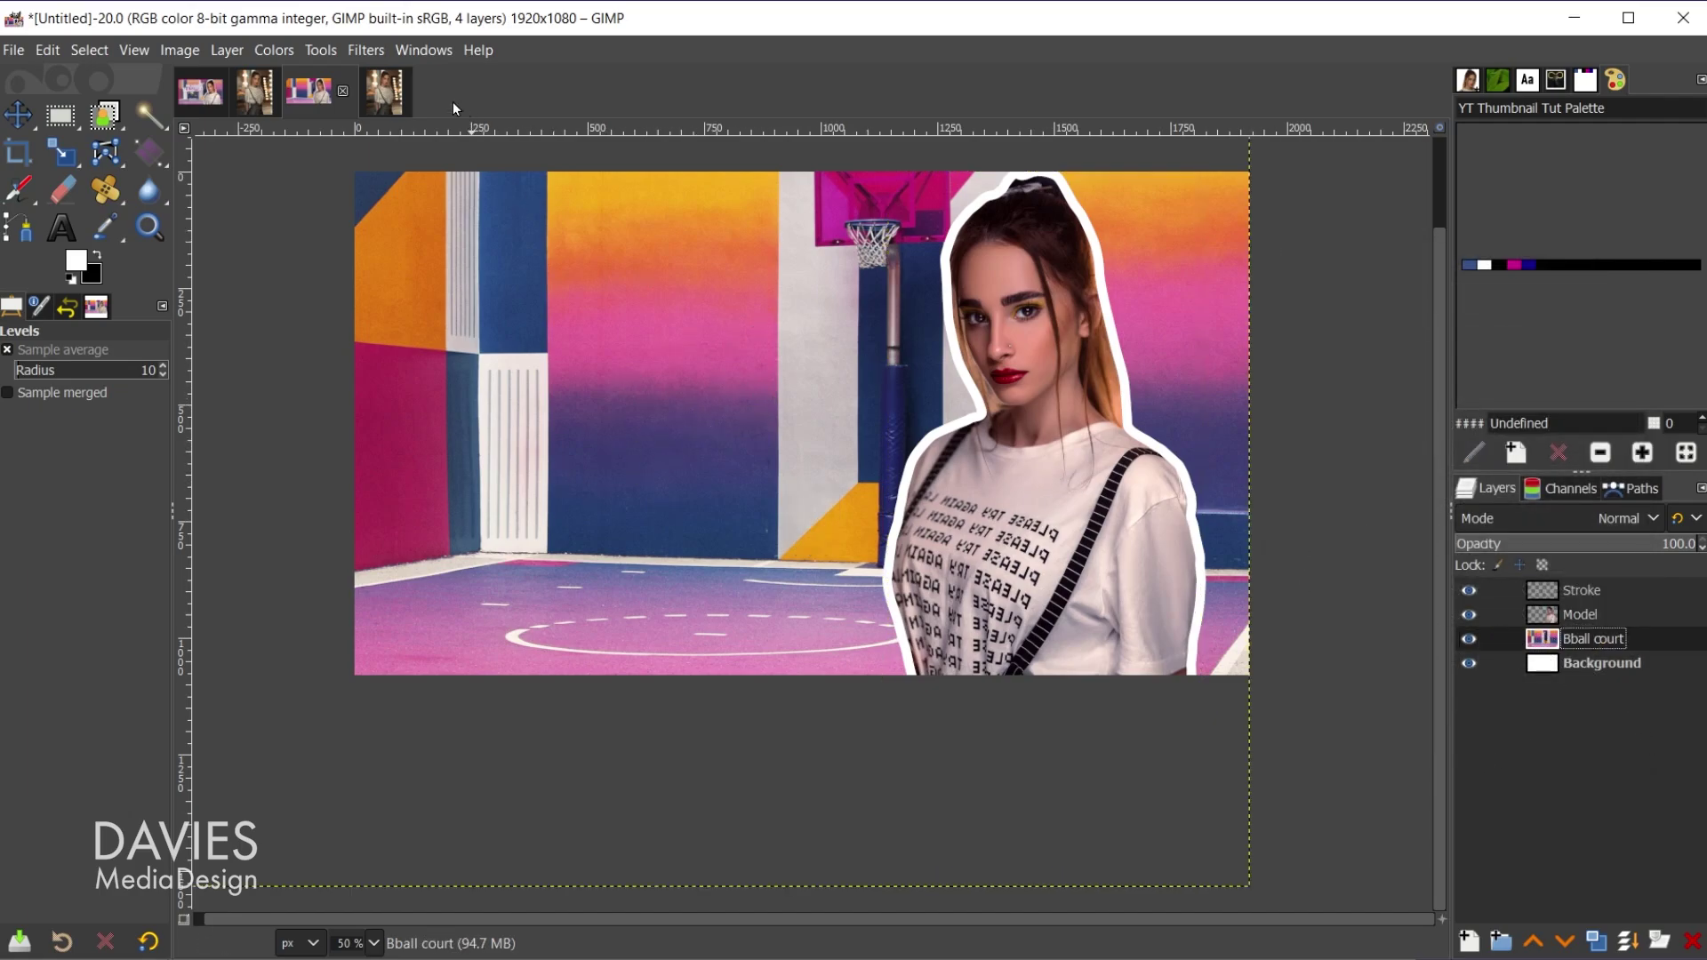
pyautogui.click(357, 52)
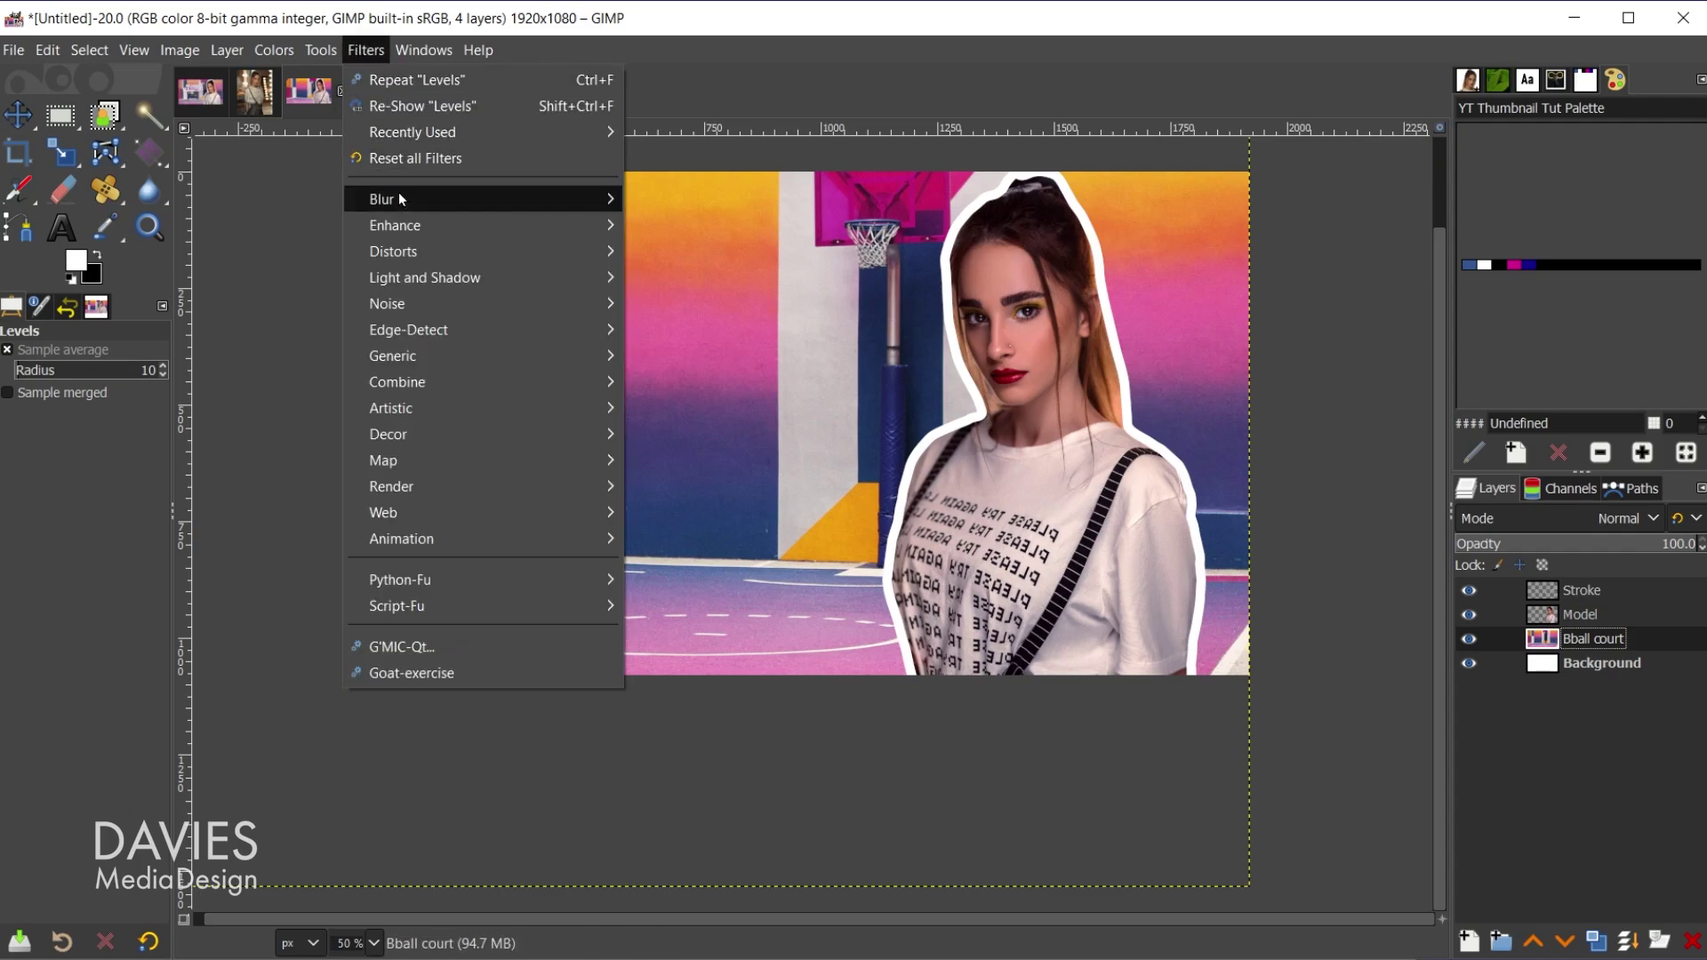
pyautogui.moveTo(402, 204)
pyautogui.click(681, 252)
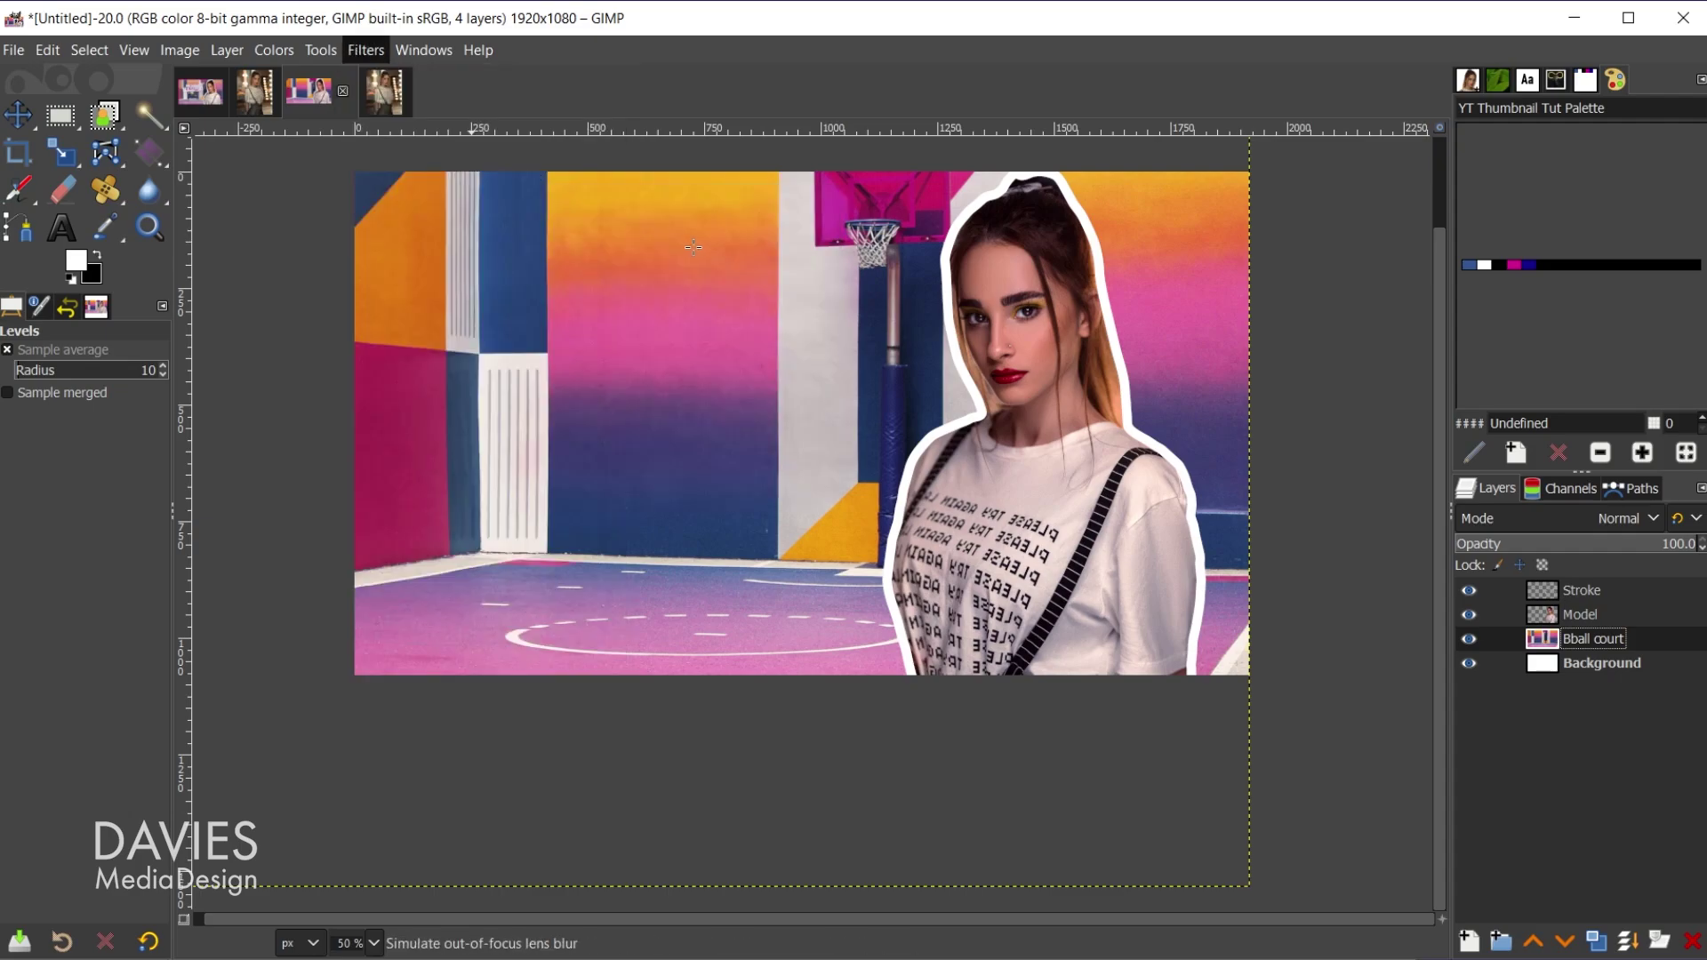
pyautogui.moveTo(1366, 330); pyautogui.dragTo(1411, 339)
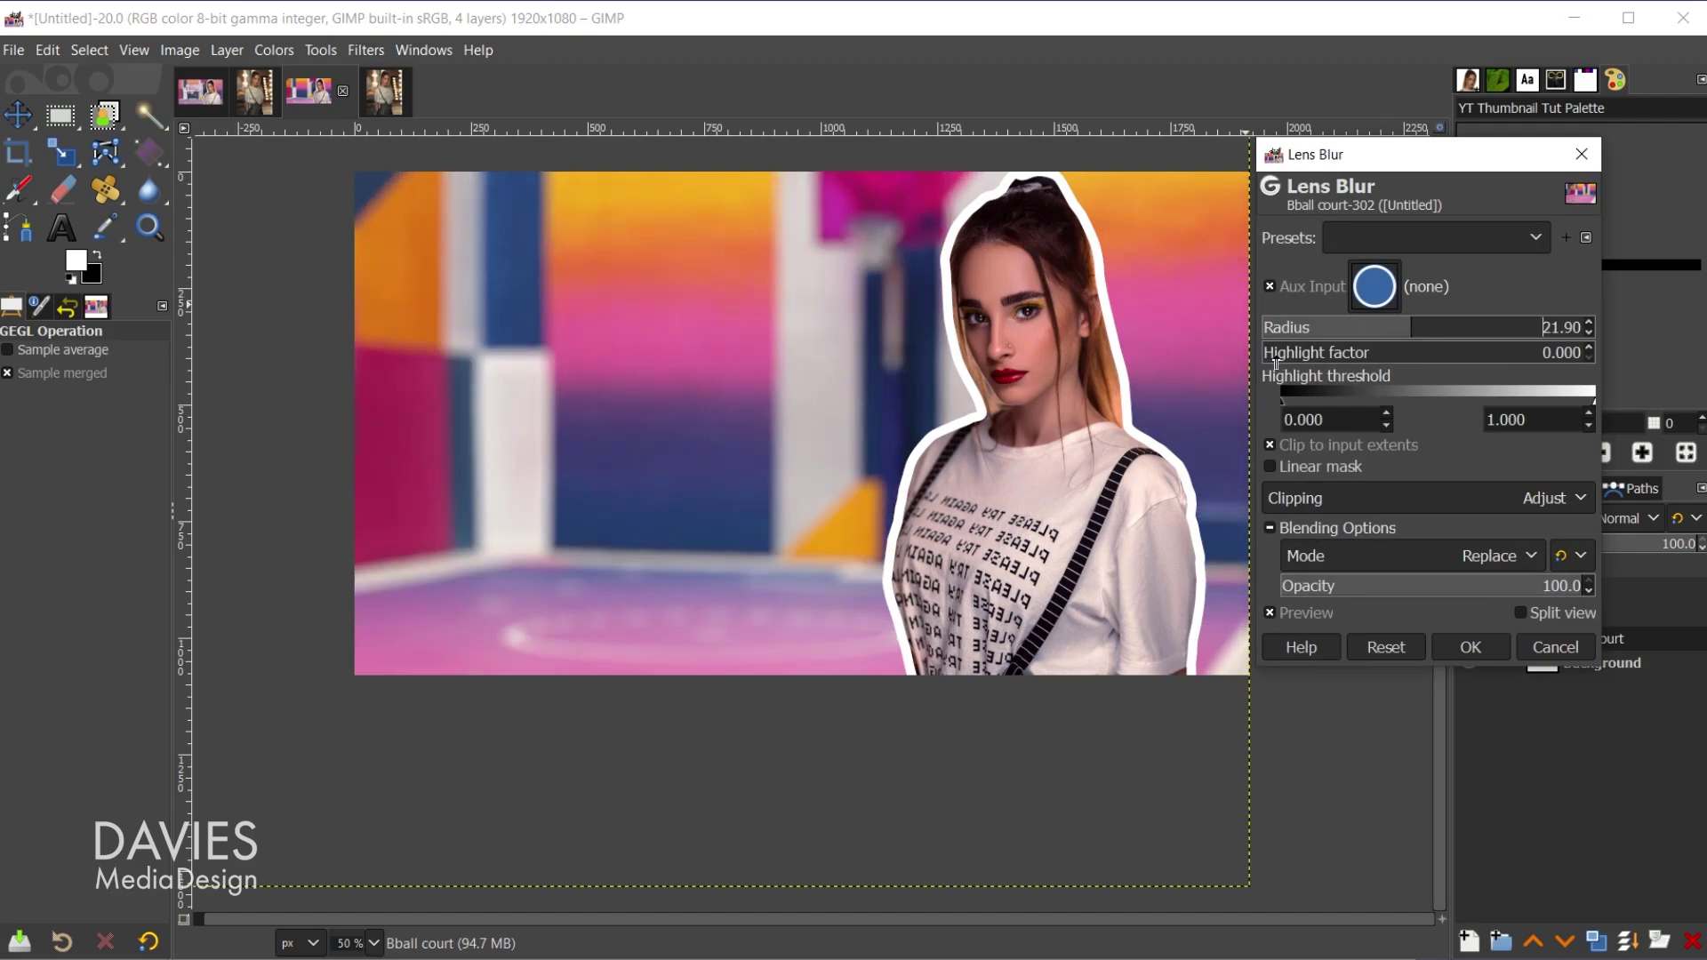
pyautogui.moveTo(1276, 360); pyautogui.dragTo(1314, 356)
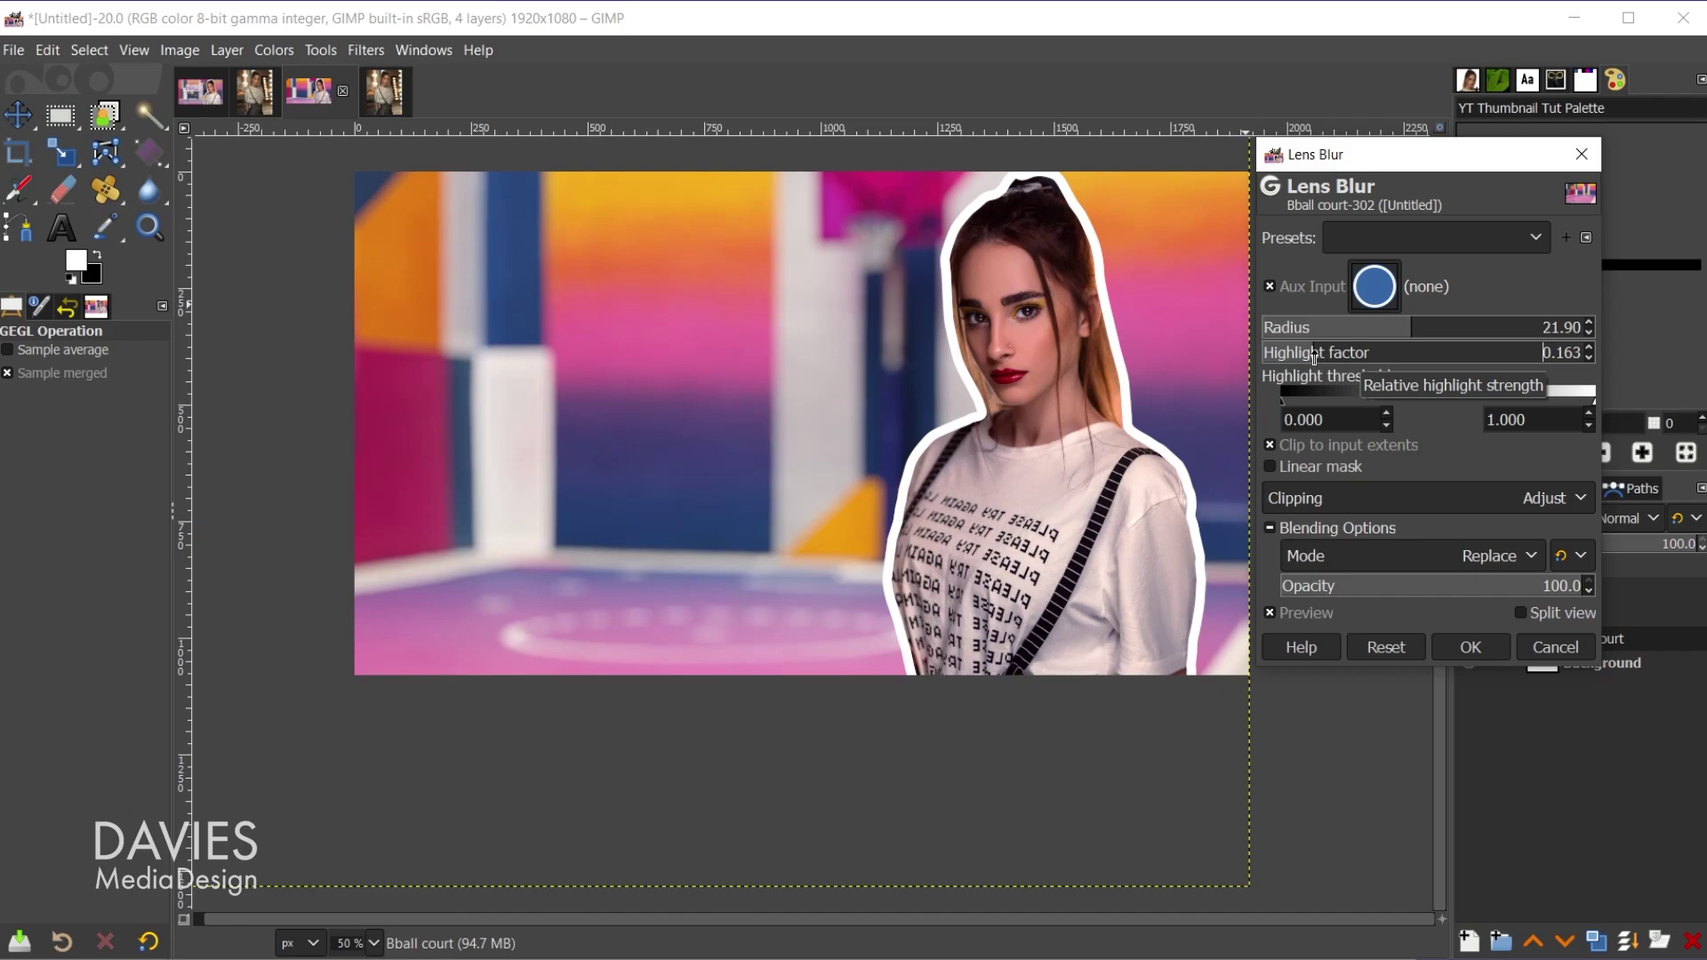
pyautogui.click(1403, 333)
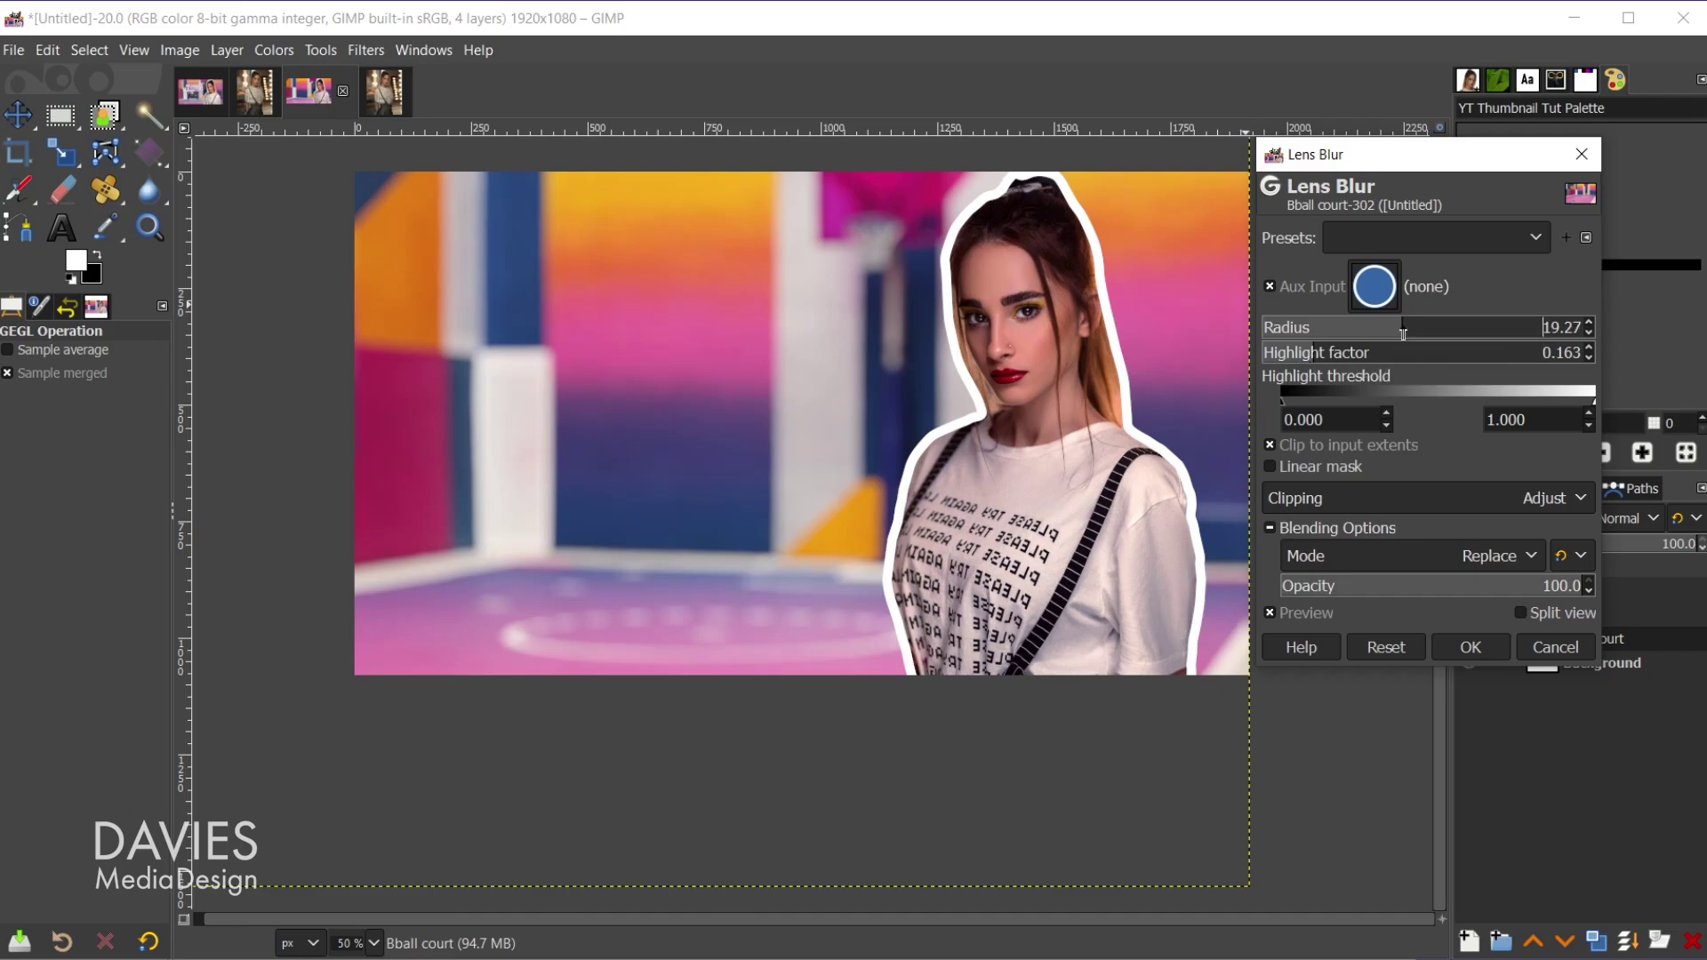
pyautogui.click(1486, 643)
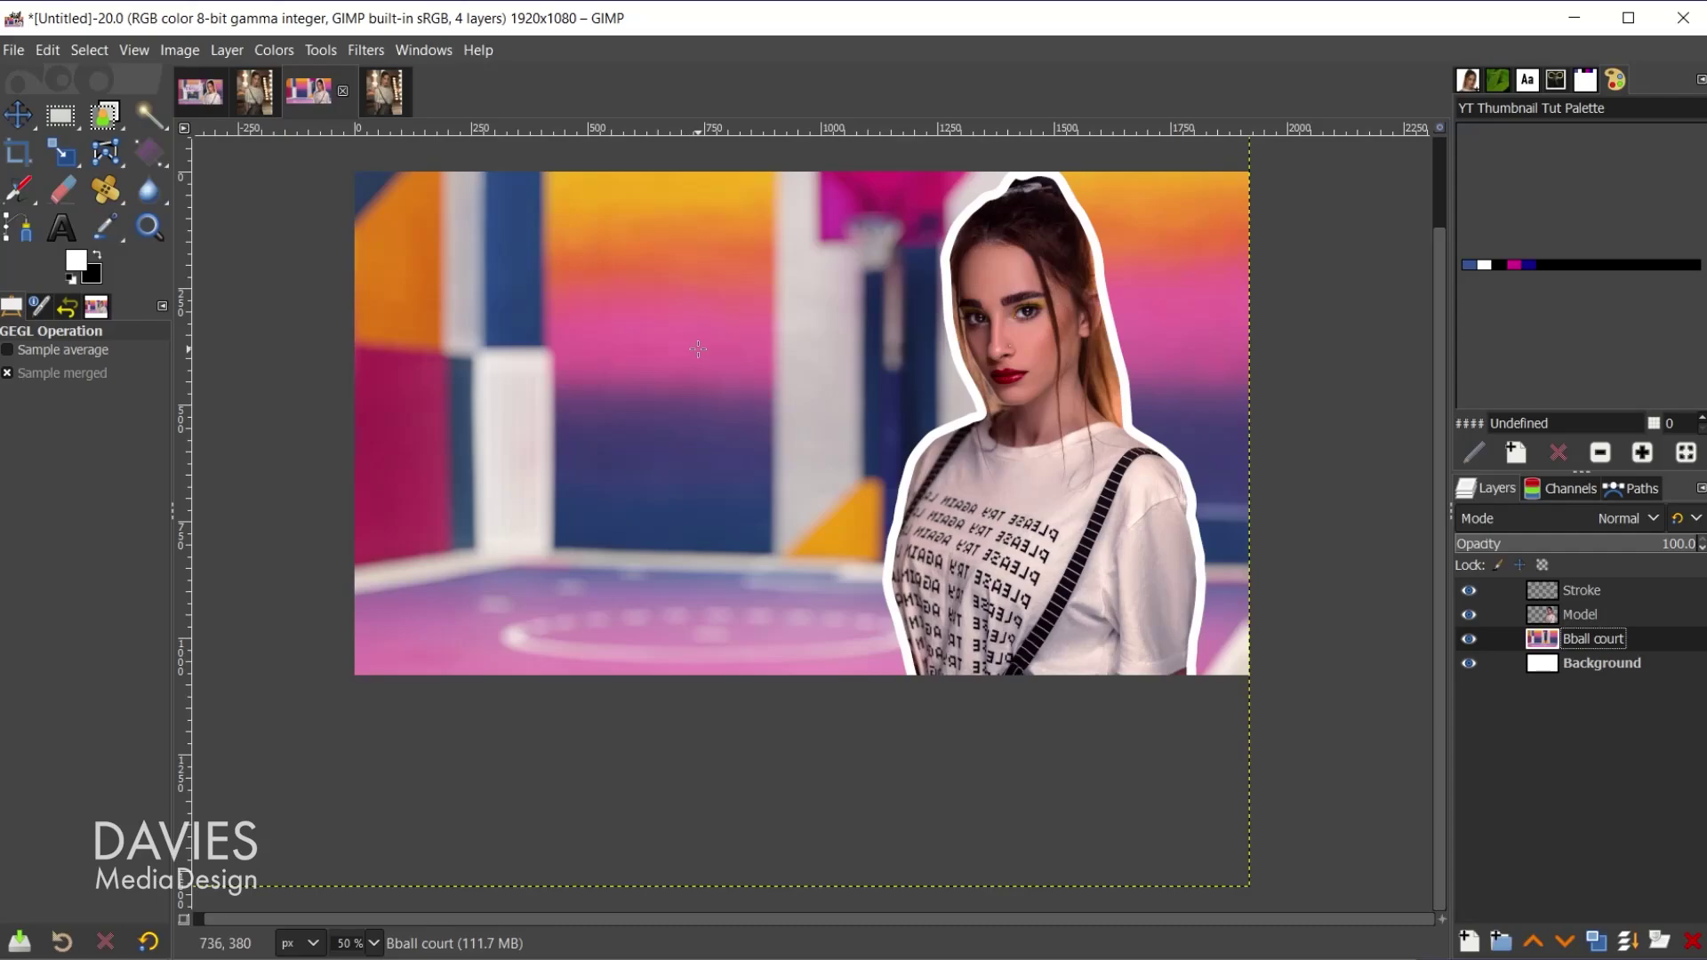
# Add a new layer named Border
pyautogui.click(1472, 944)
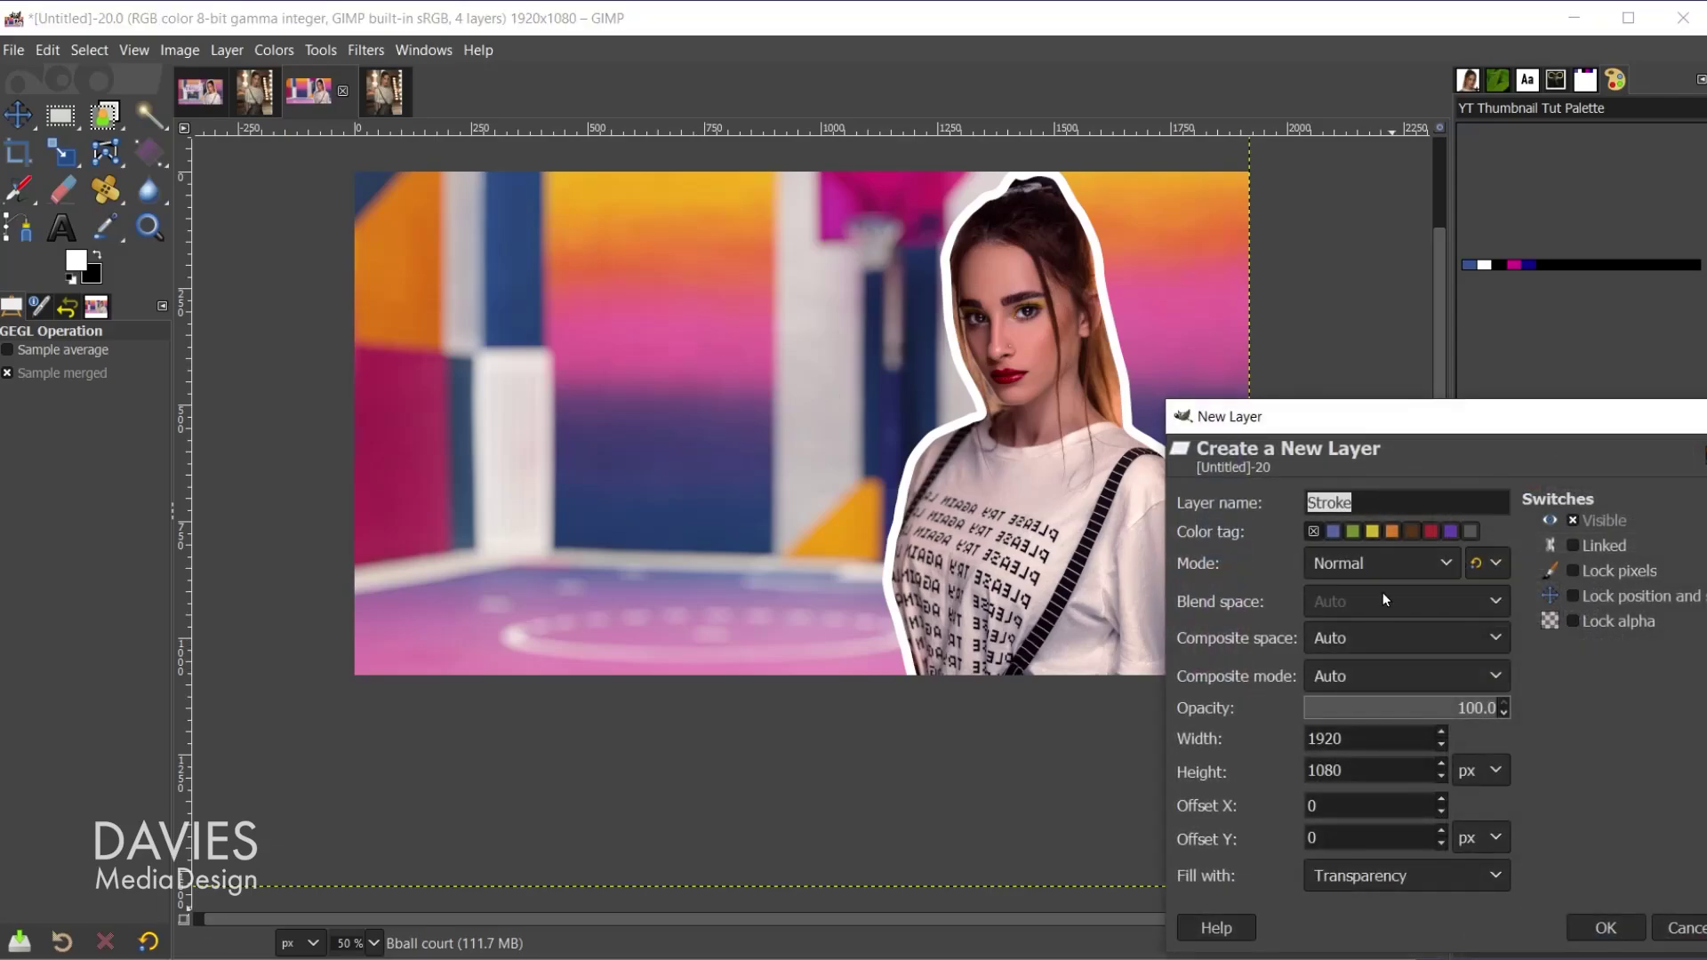
pyautogui.write('Border')
pyautogui.press('Return')
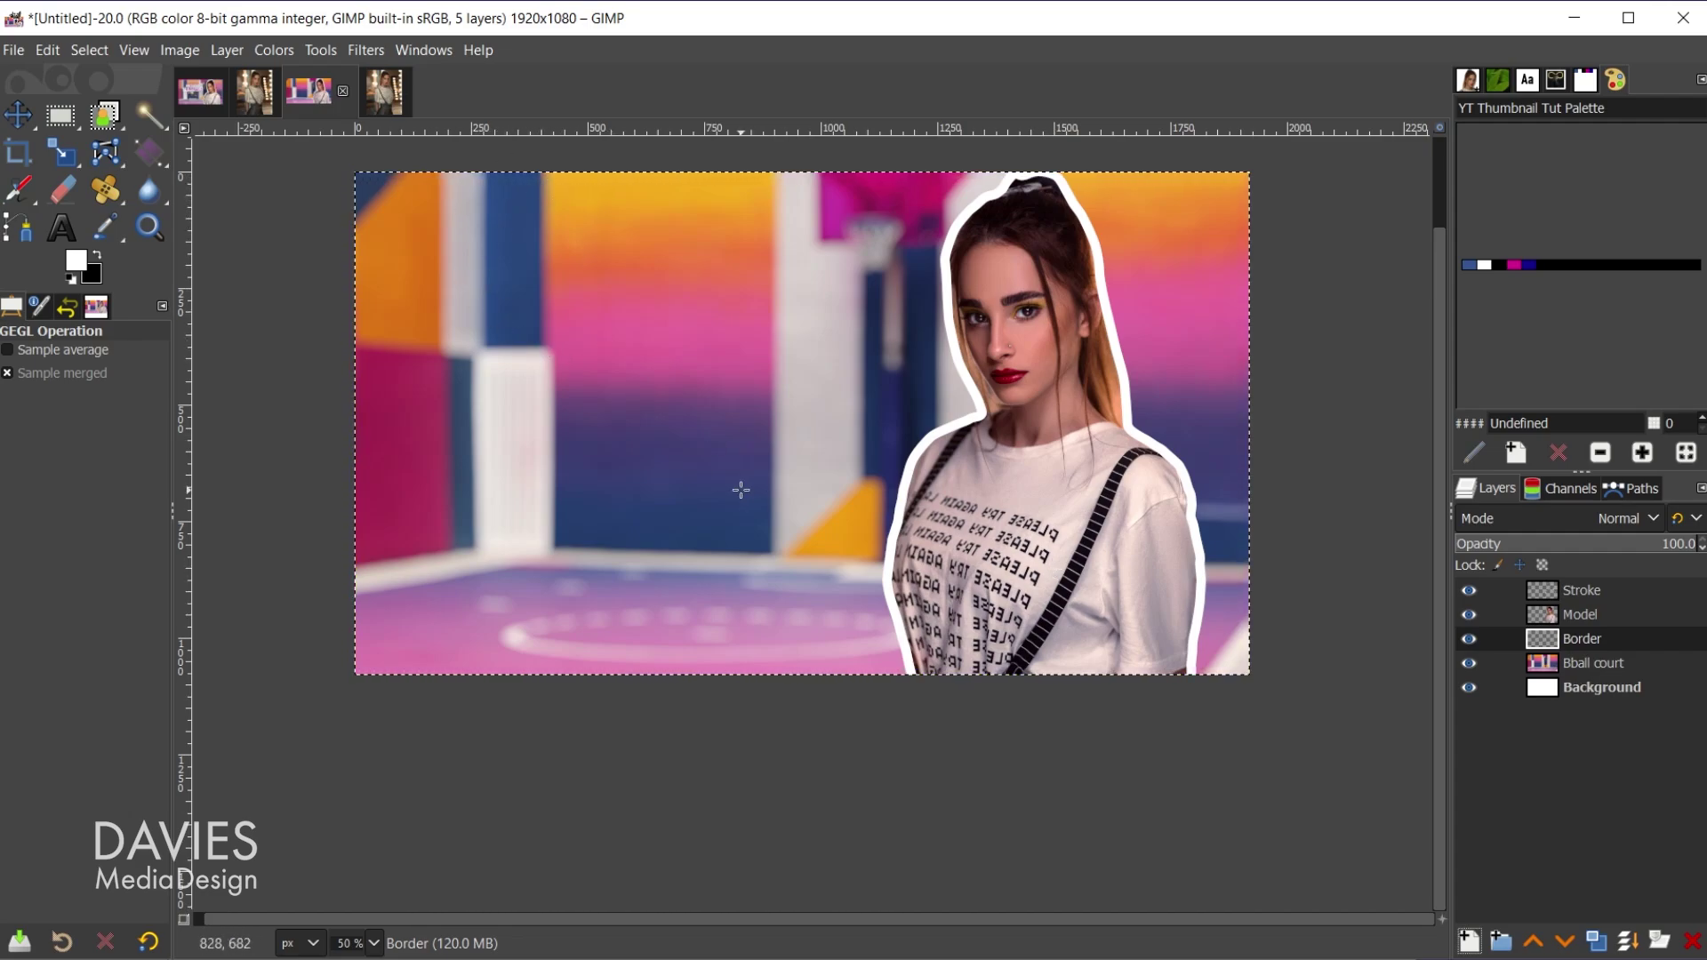
# Select a 25 px border band around the canvas edges
pyautogui.click(86, 50)
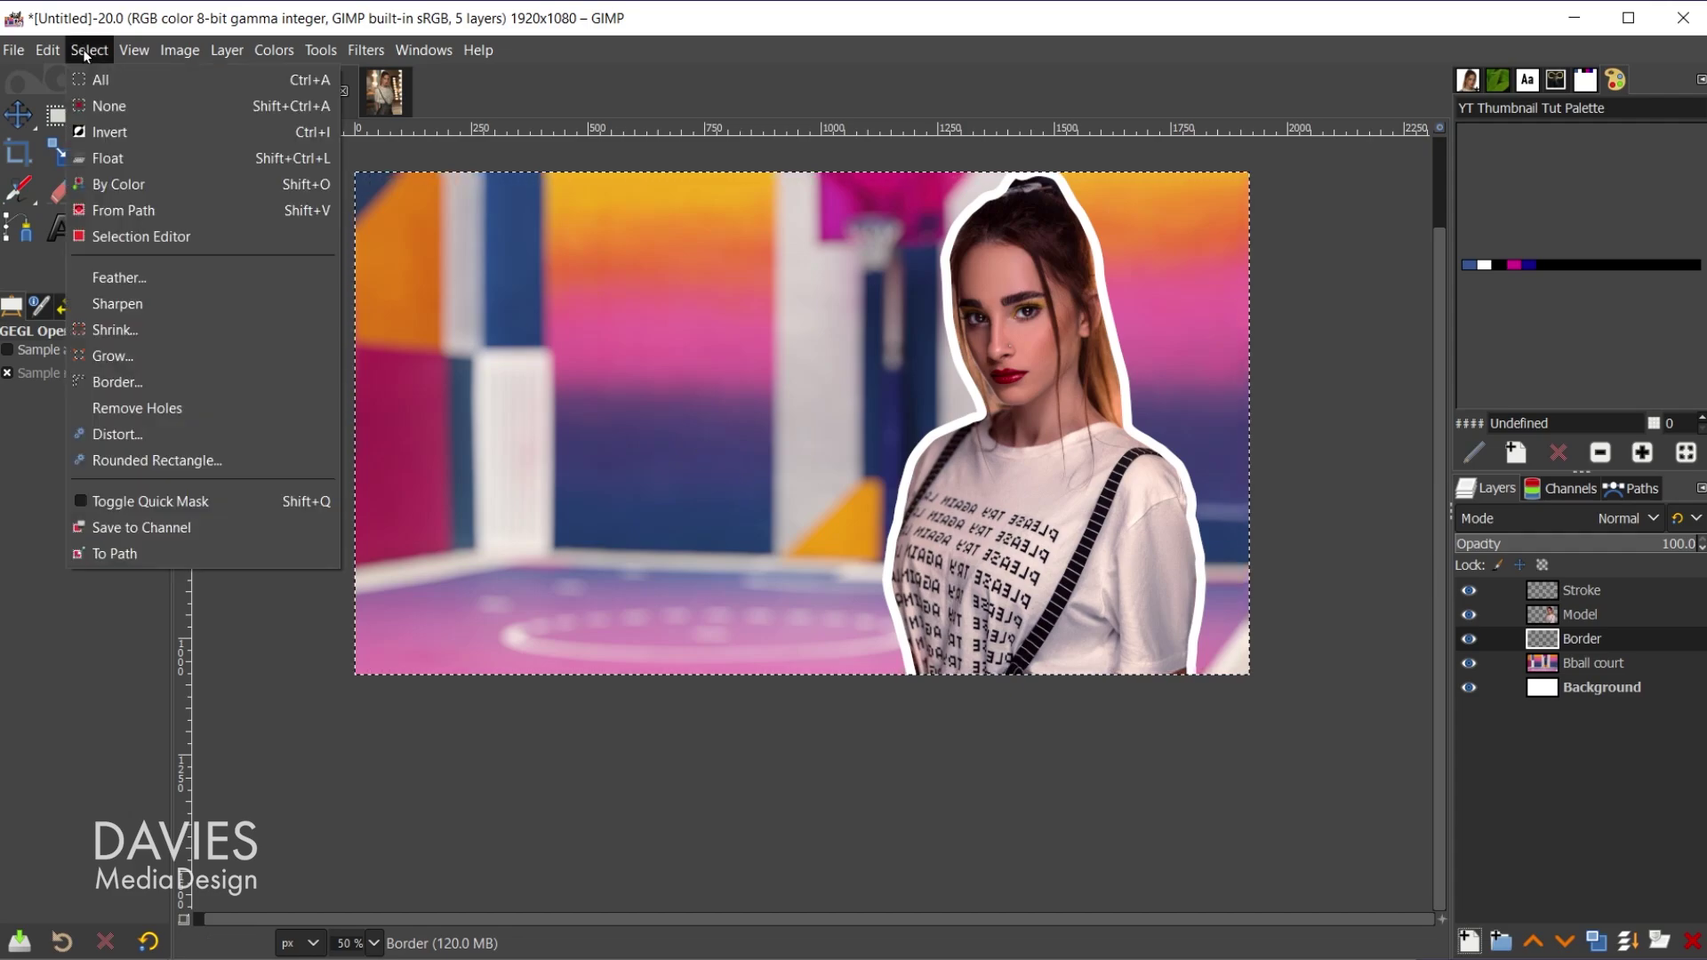
pyautogui.click(117, 382)
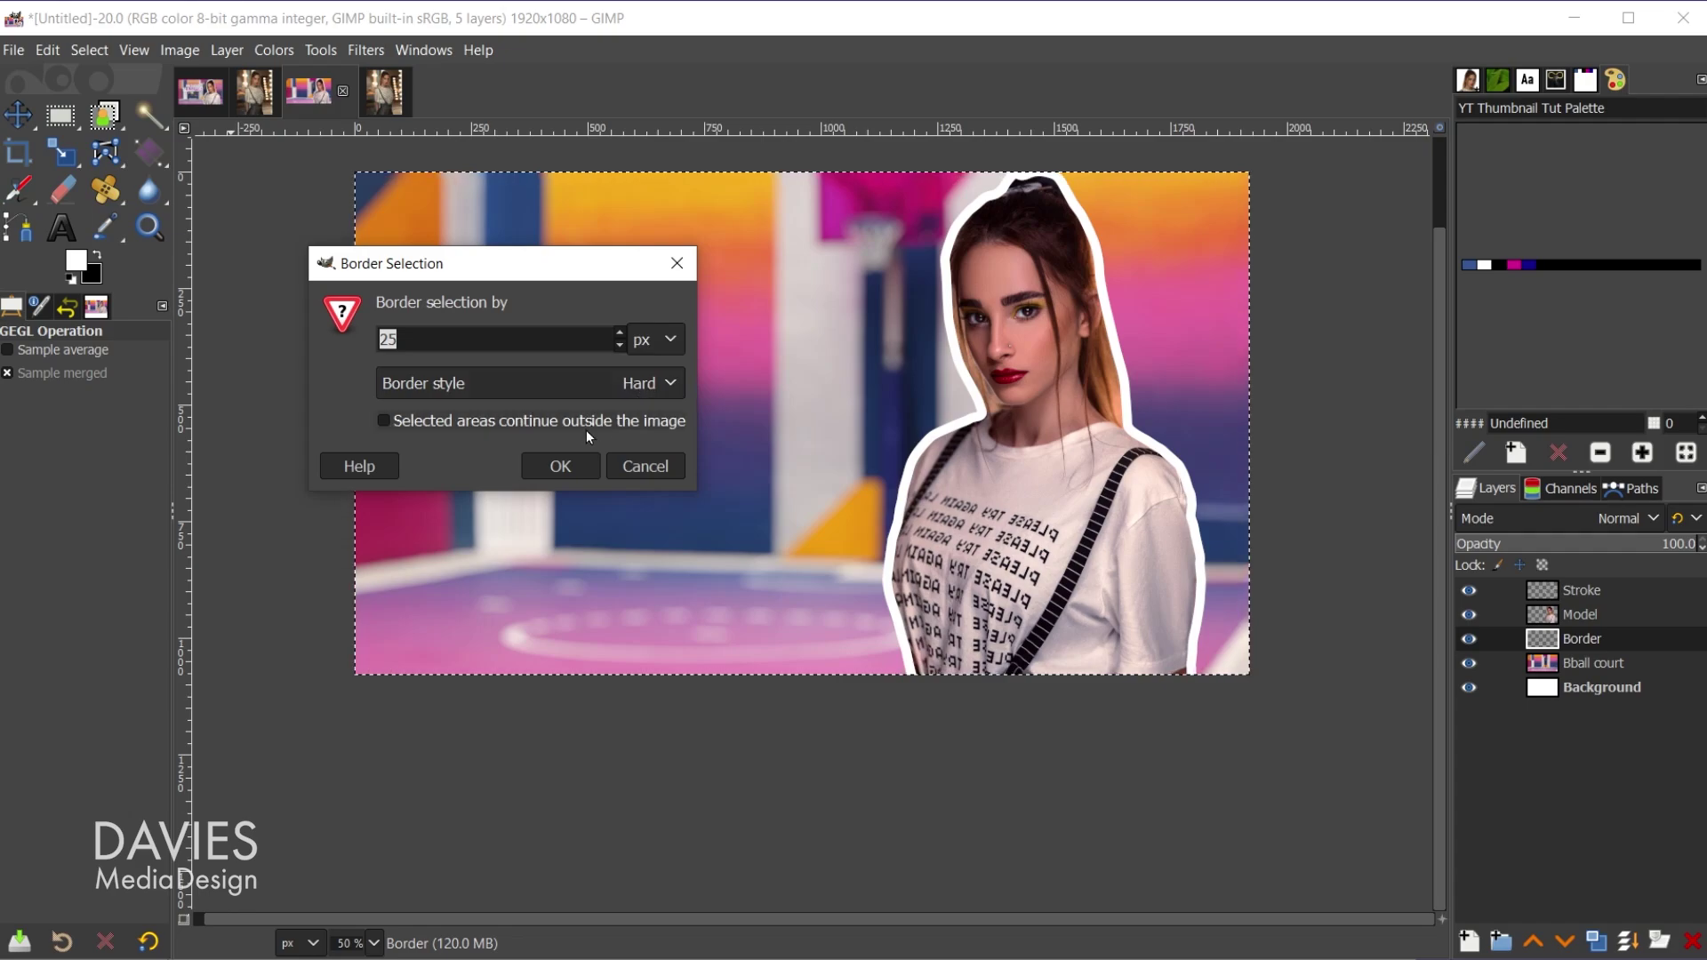
pyautogui.click(564, 466)
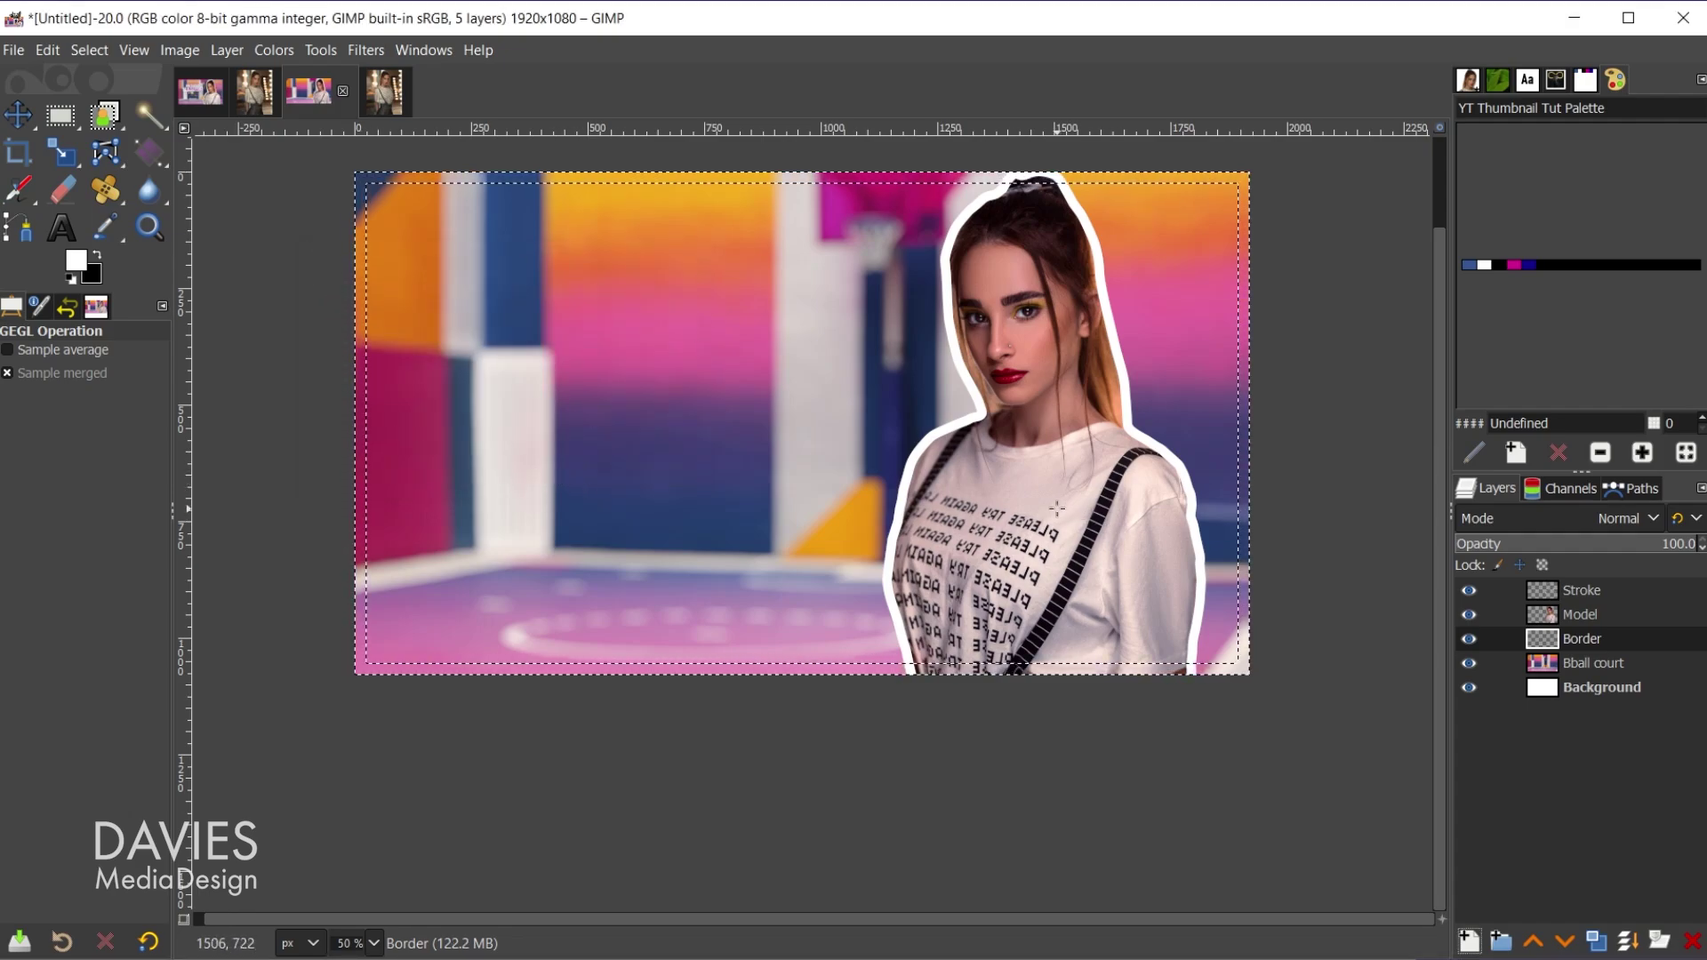
pyautogui.press('g')
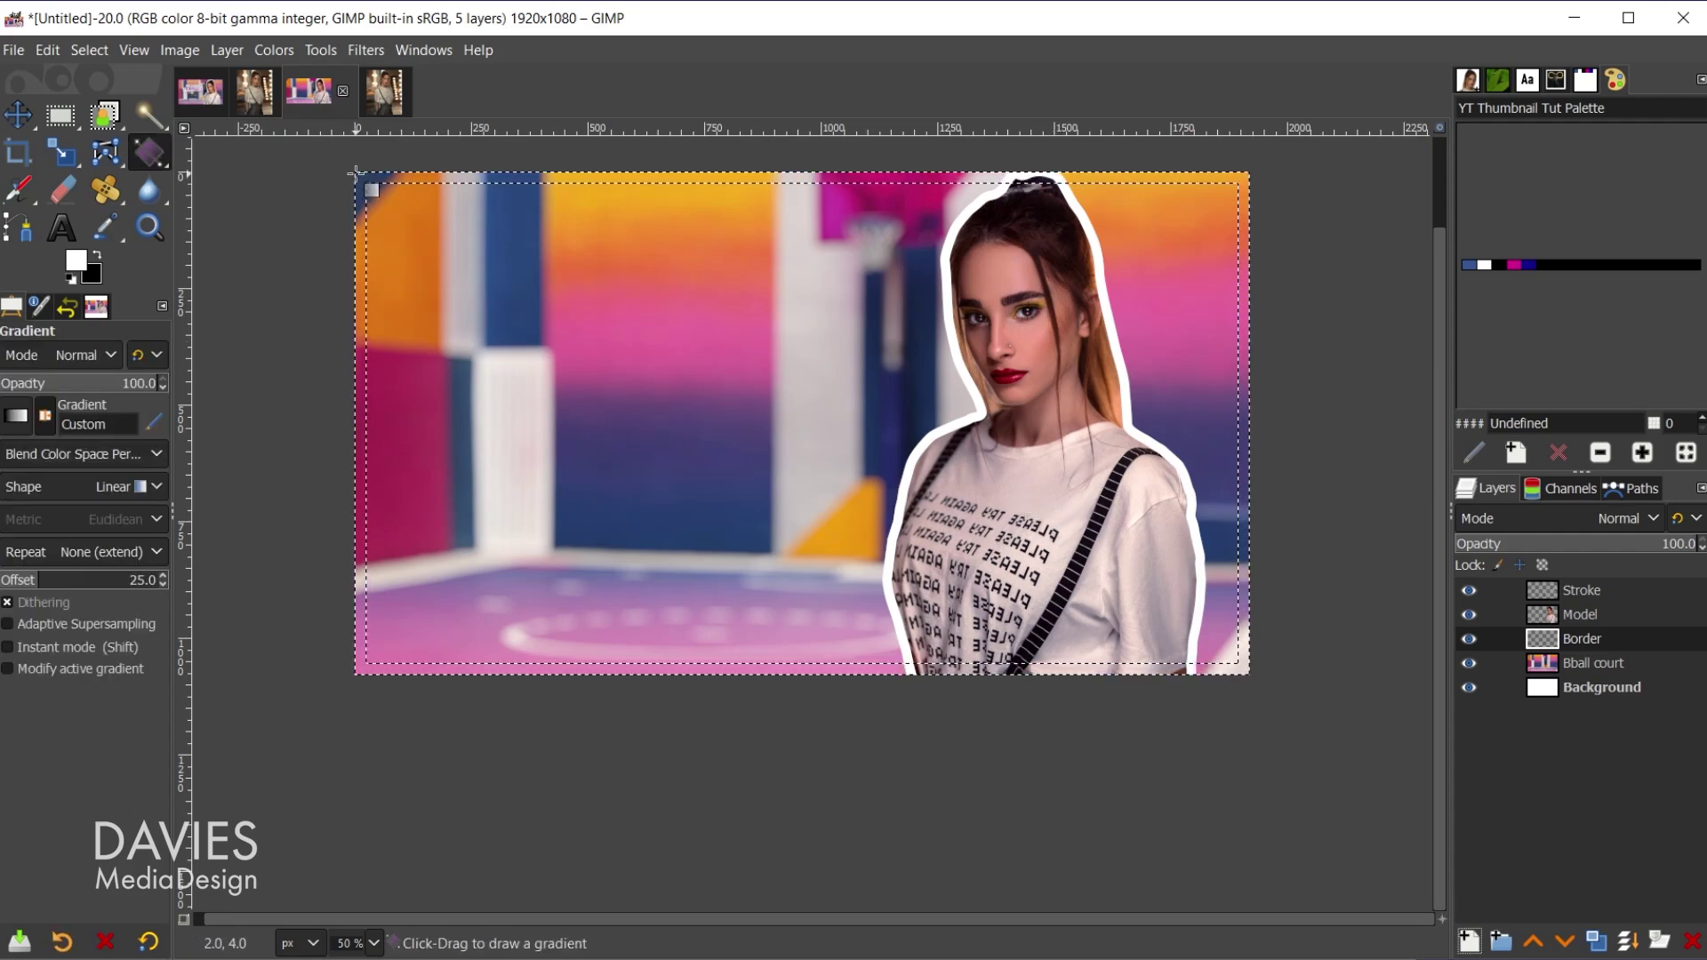
# Fill the border band with a reversed FG-to-BG diagonal gradient, magenta to dark blue
pyautogui.moveTo(356, 176); pyautogui.dragTo(1248, 675)
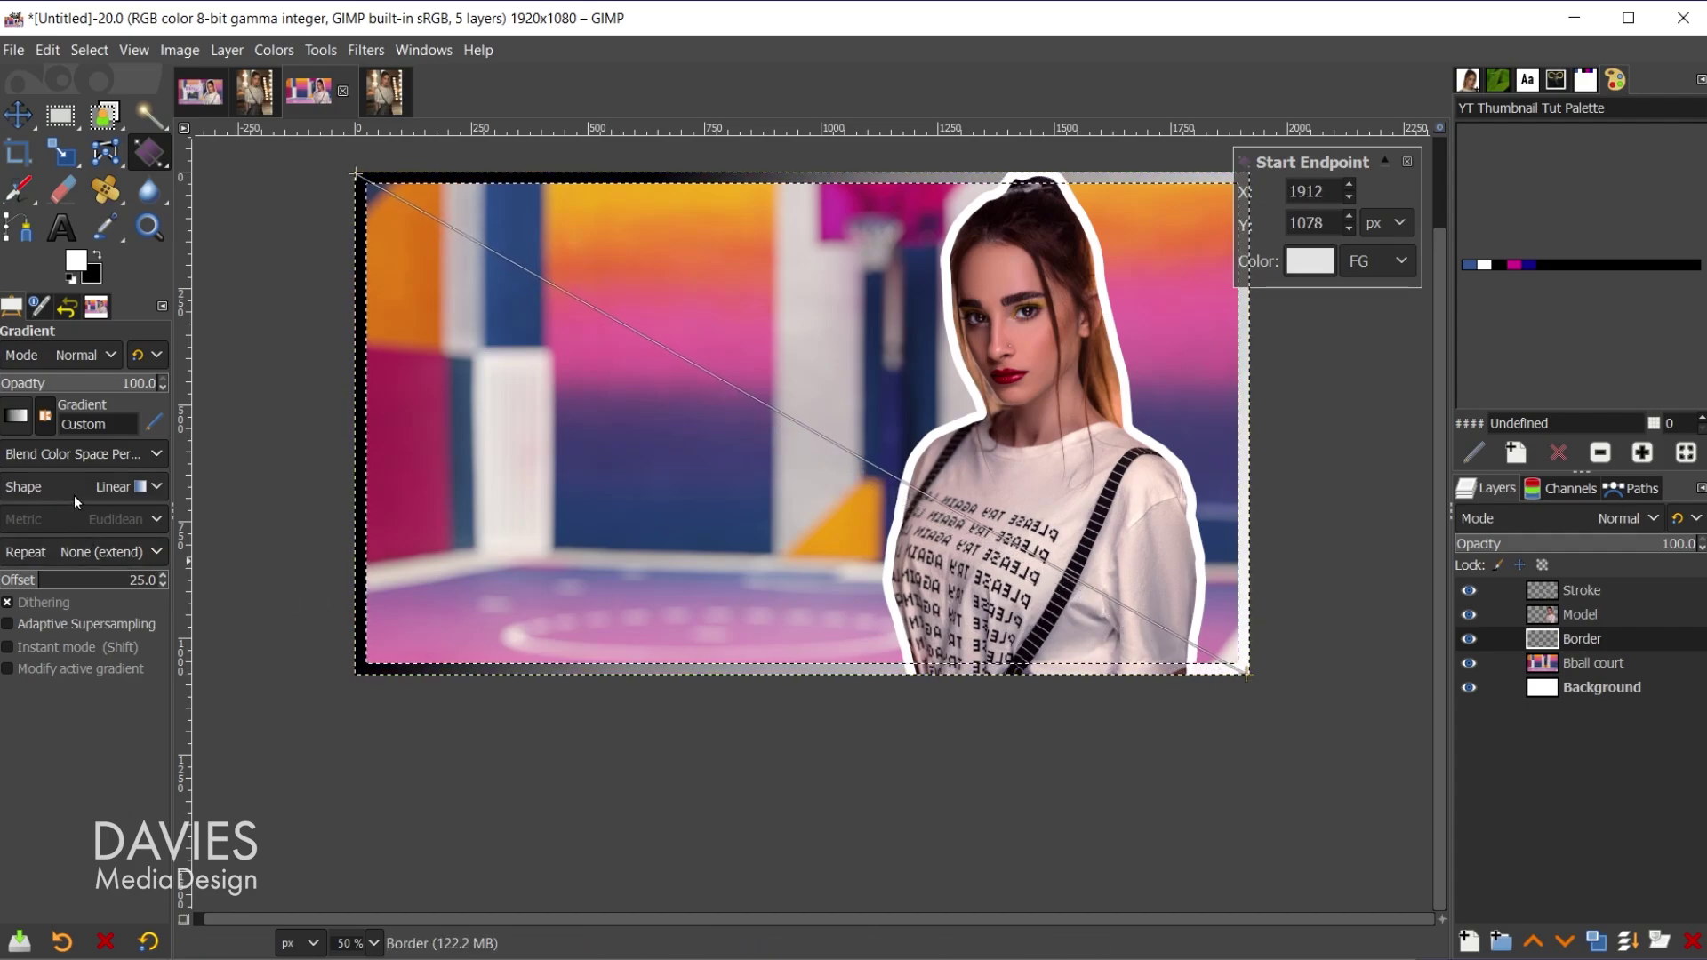
pyautogui.click(16, 416)
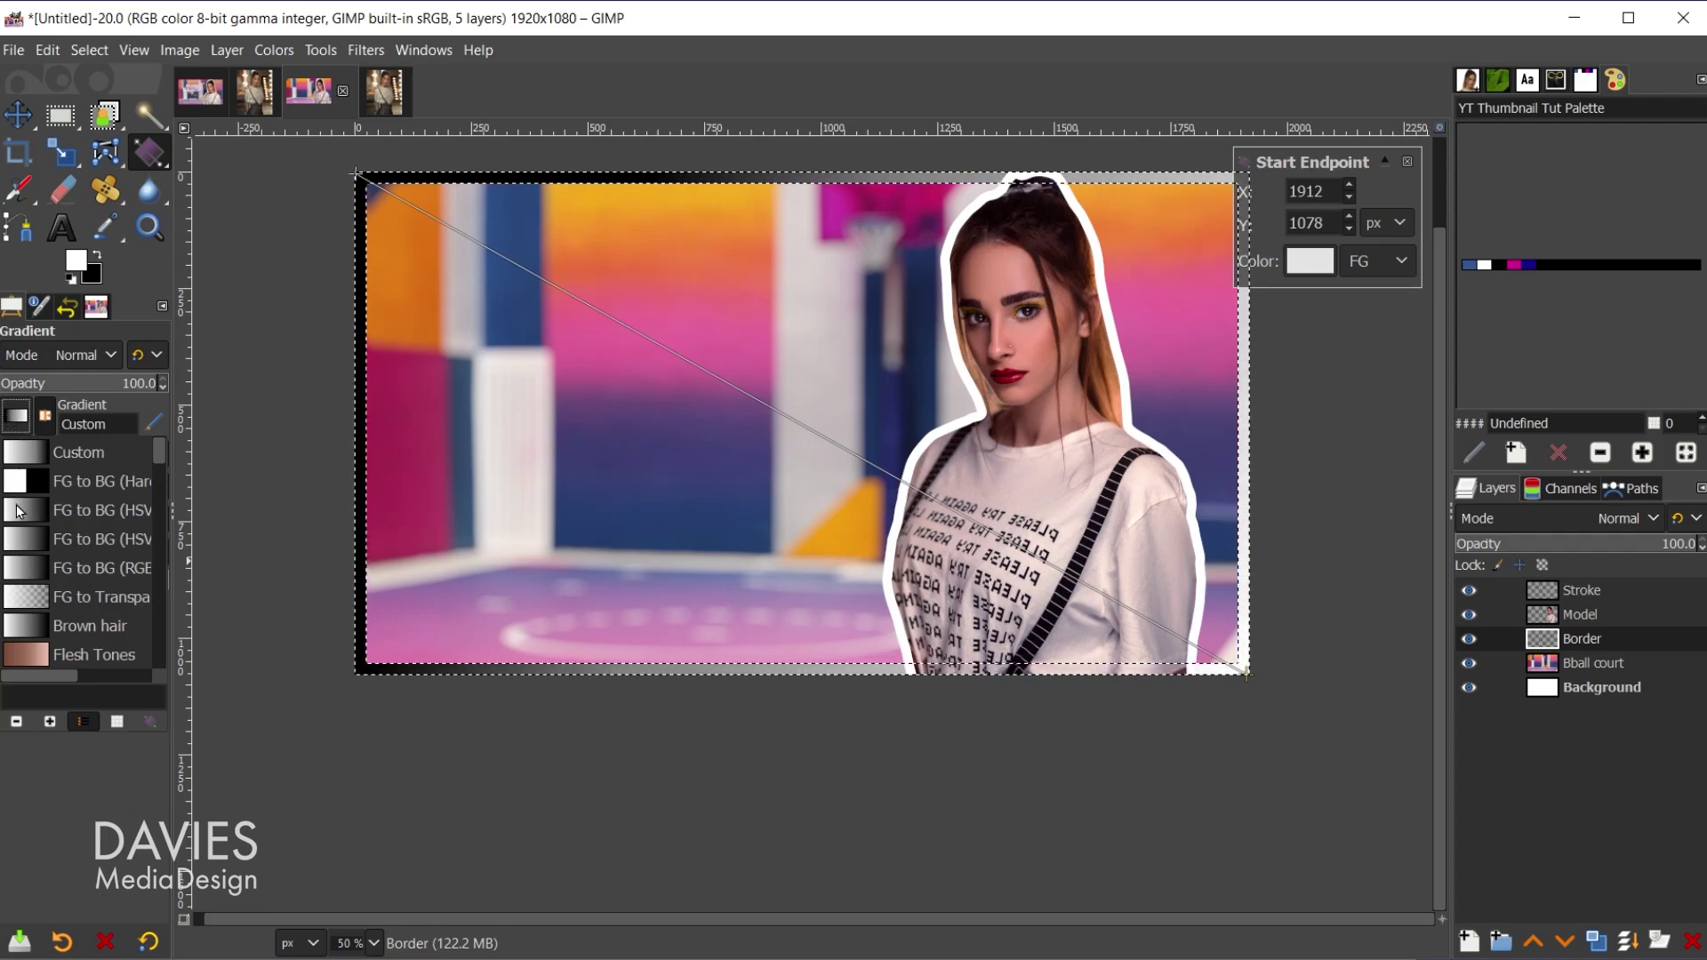
pyautogui.click(29, 571)
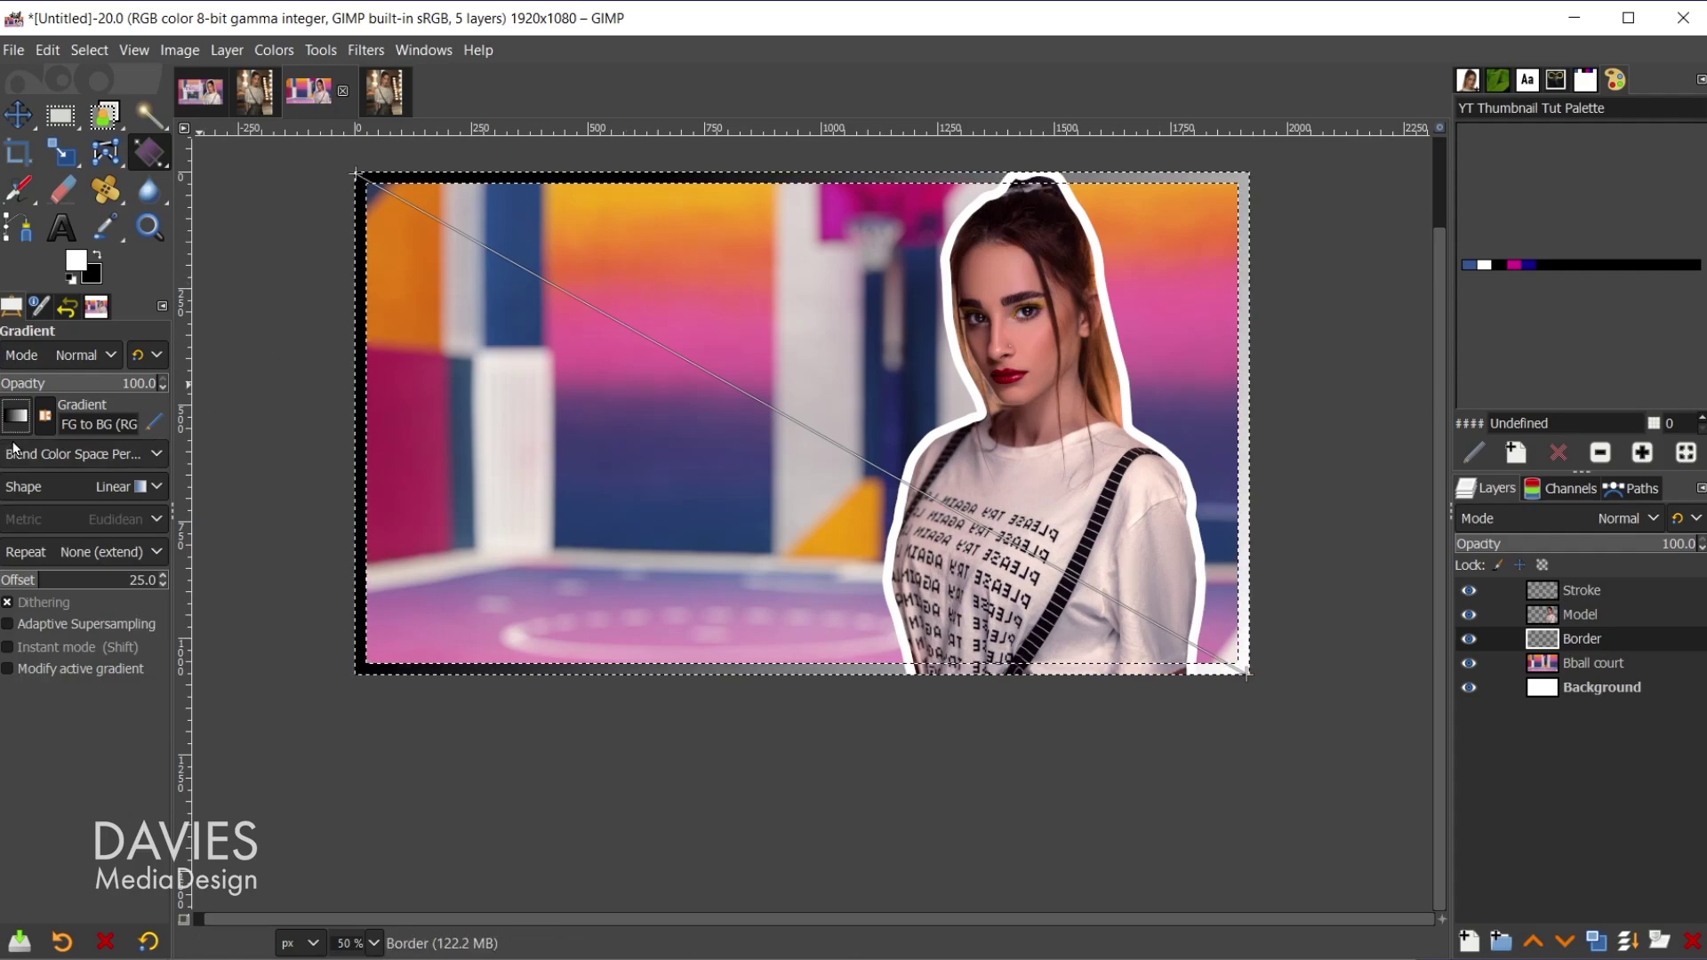
pyautogui.click(45, 418)
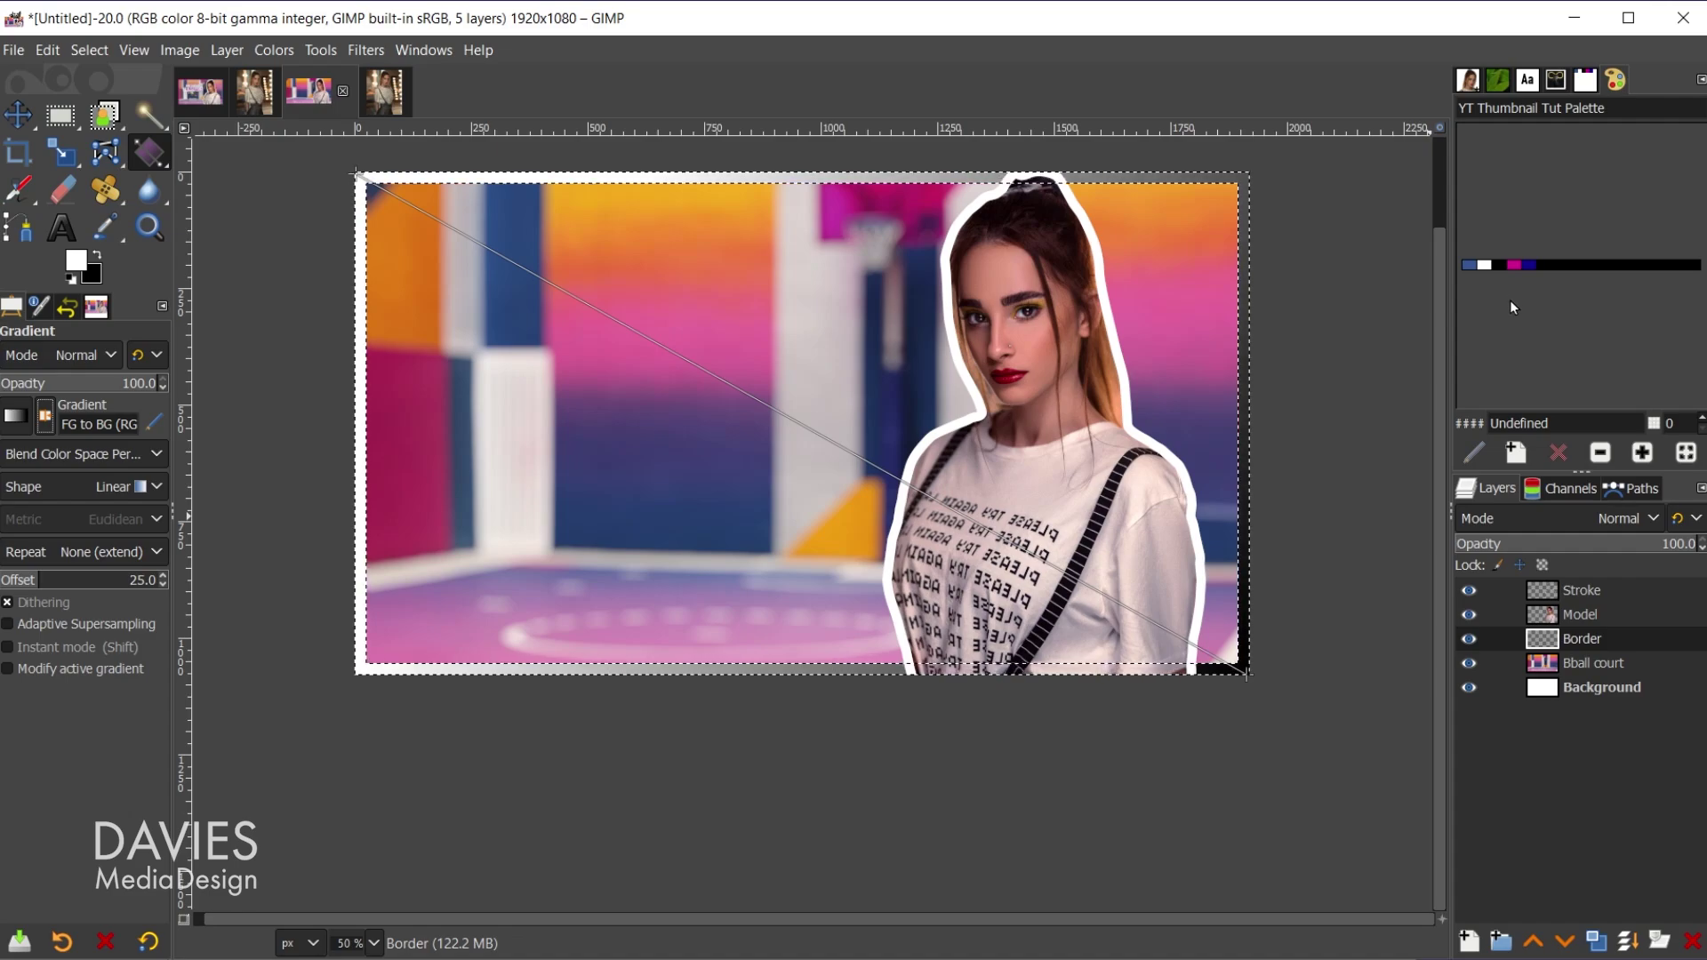
pyautogui.click(1515, 267)
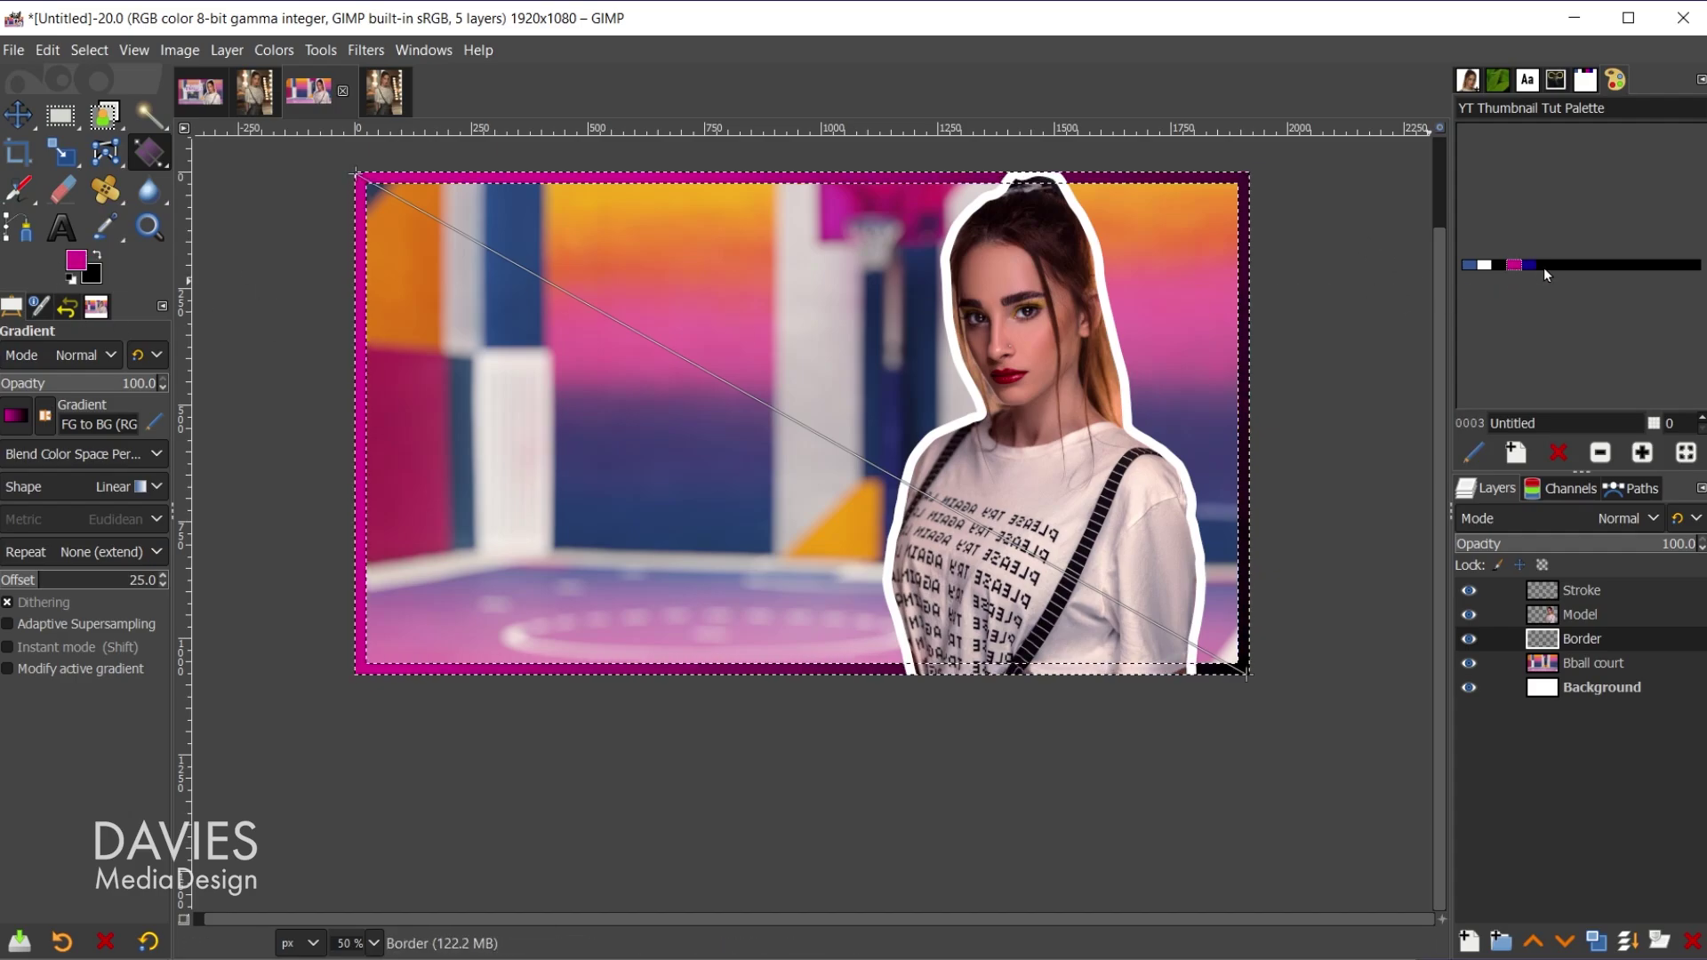
pyautogui.keyDown('ctrl'); pyautogui.click(1529, 266); pyautogui.keyUp('ctrl')
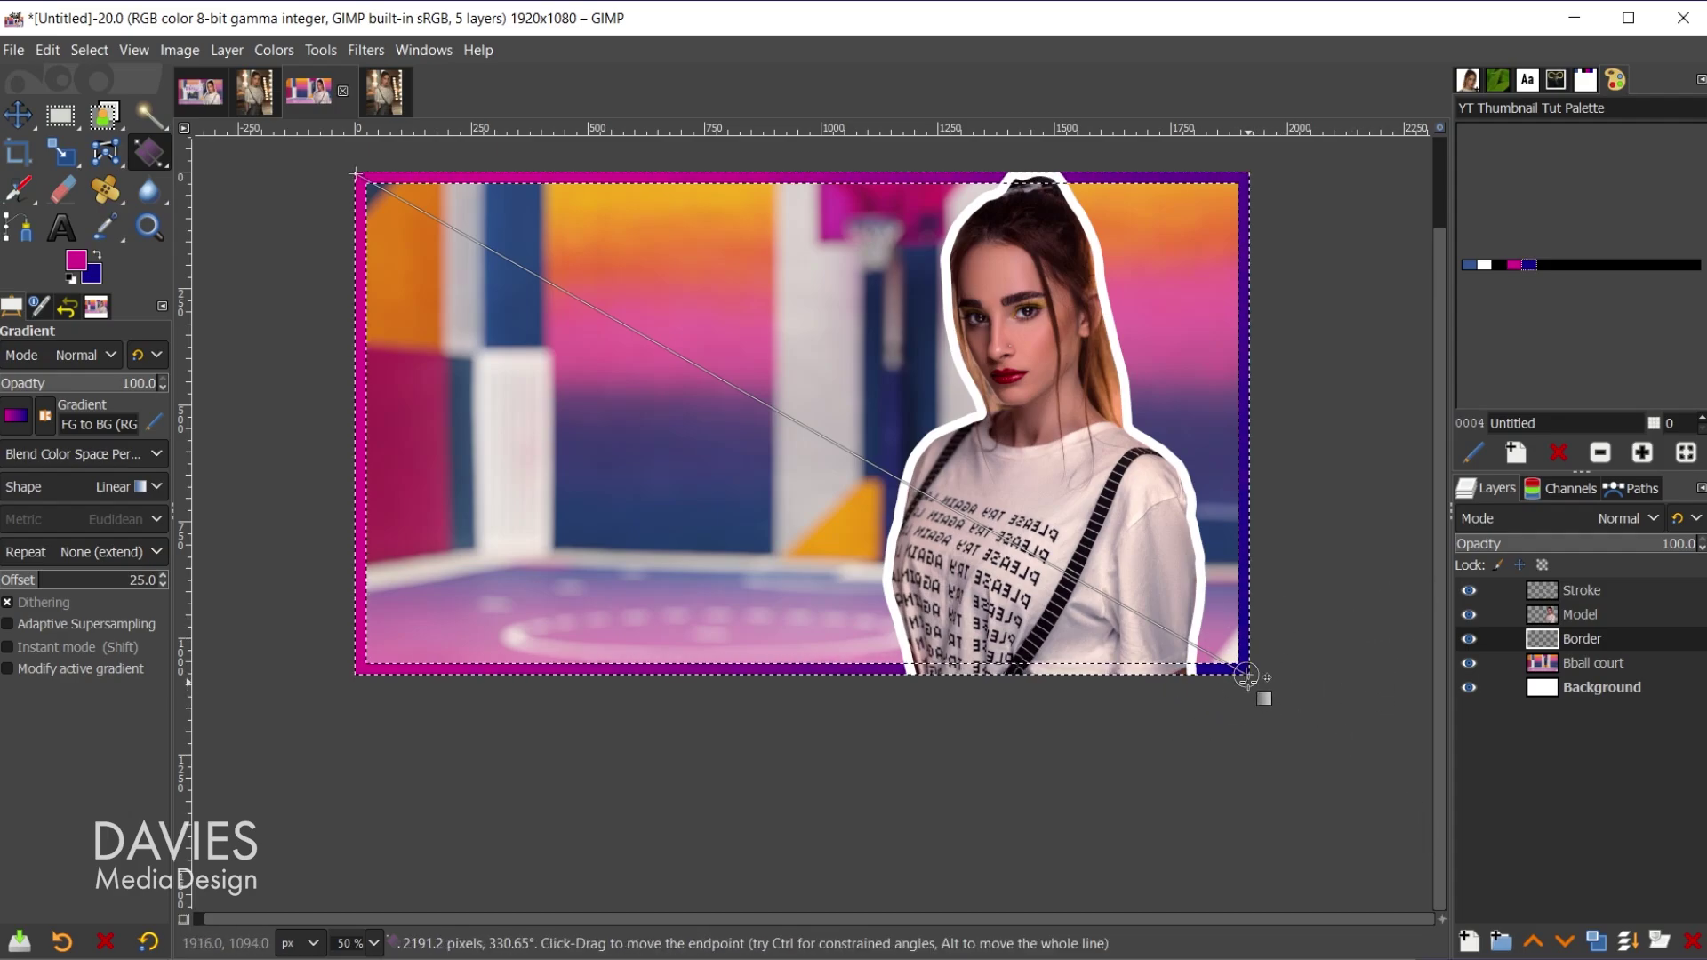
pyautogui.click(1246, 675)
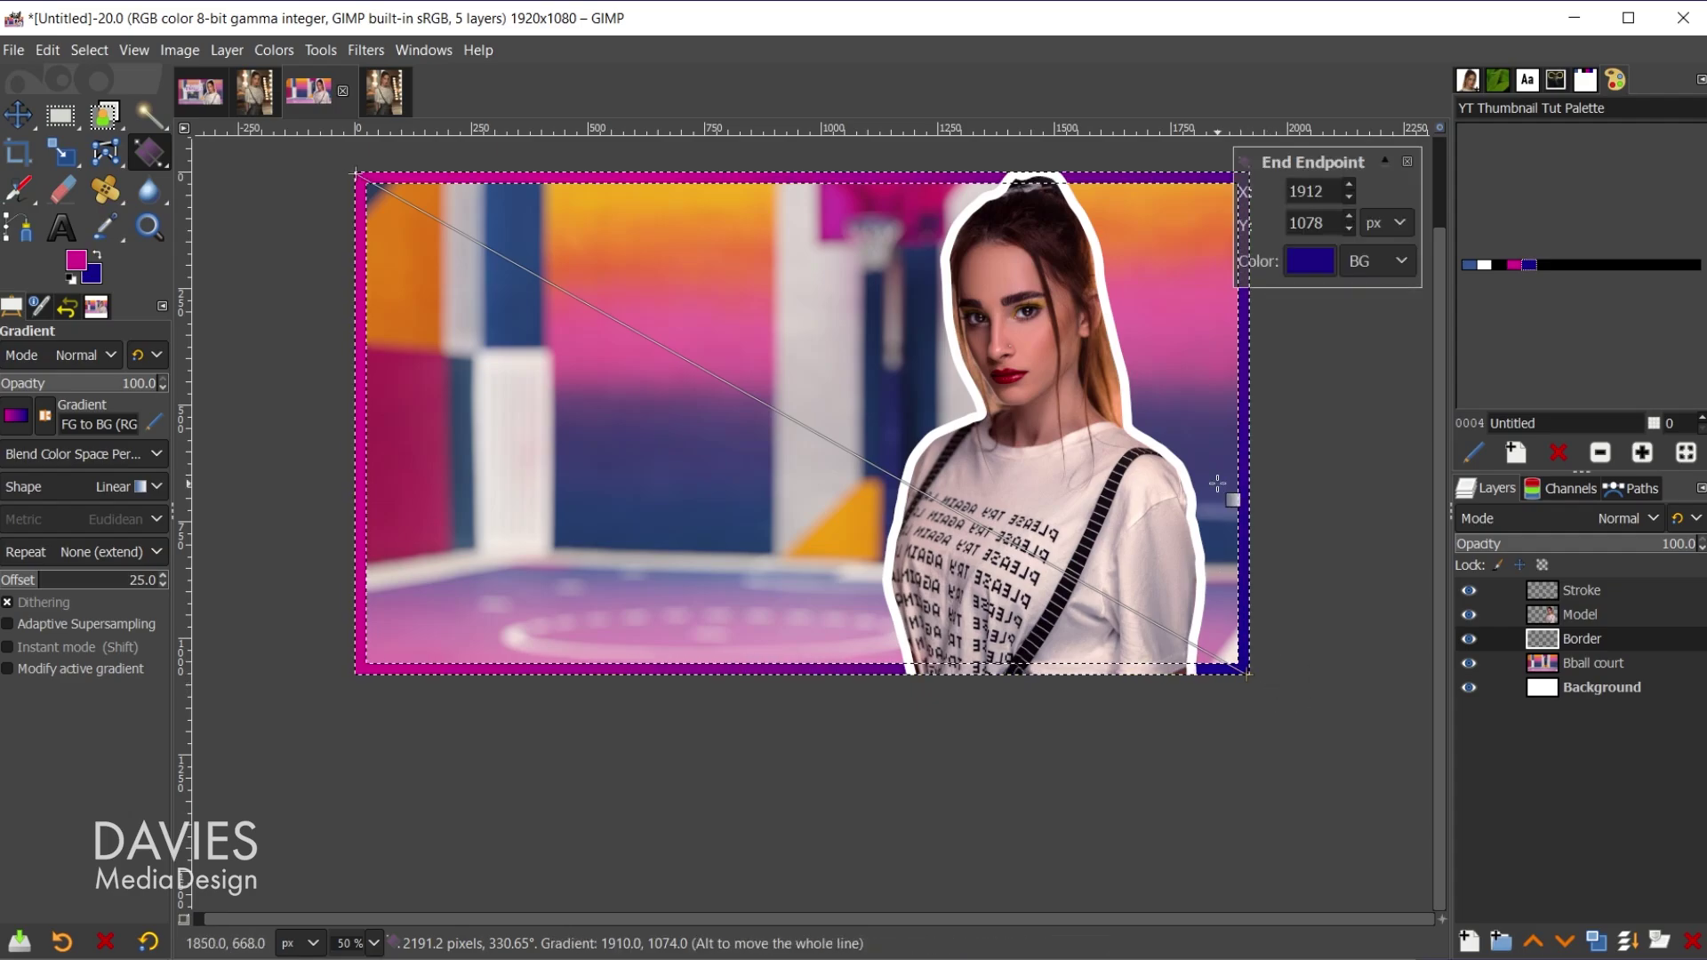
pyautogui.press('Return')
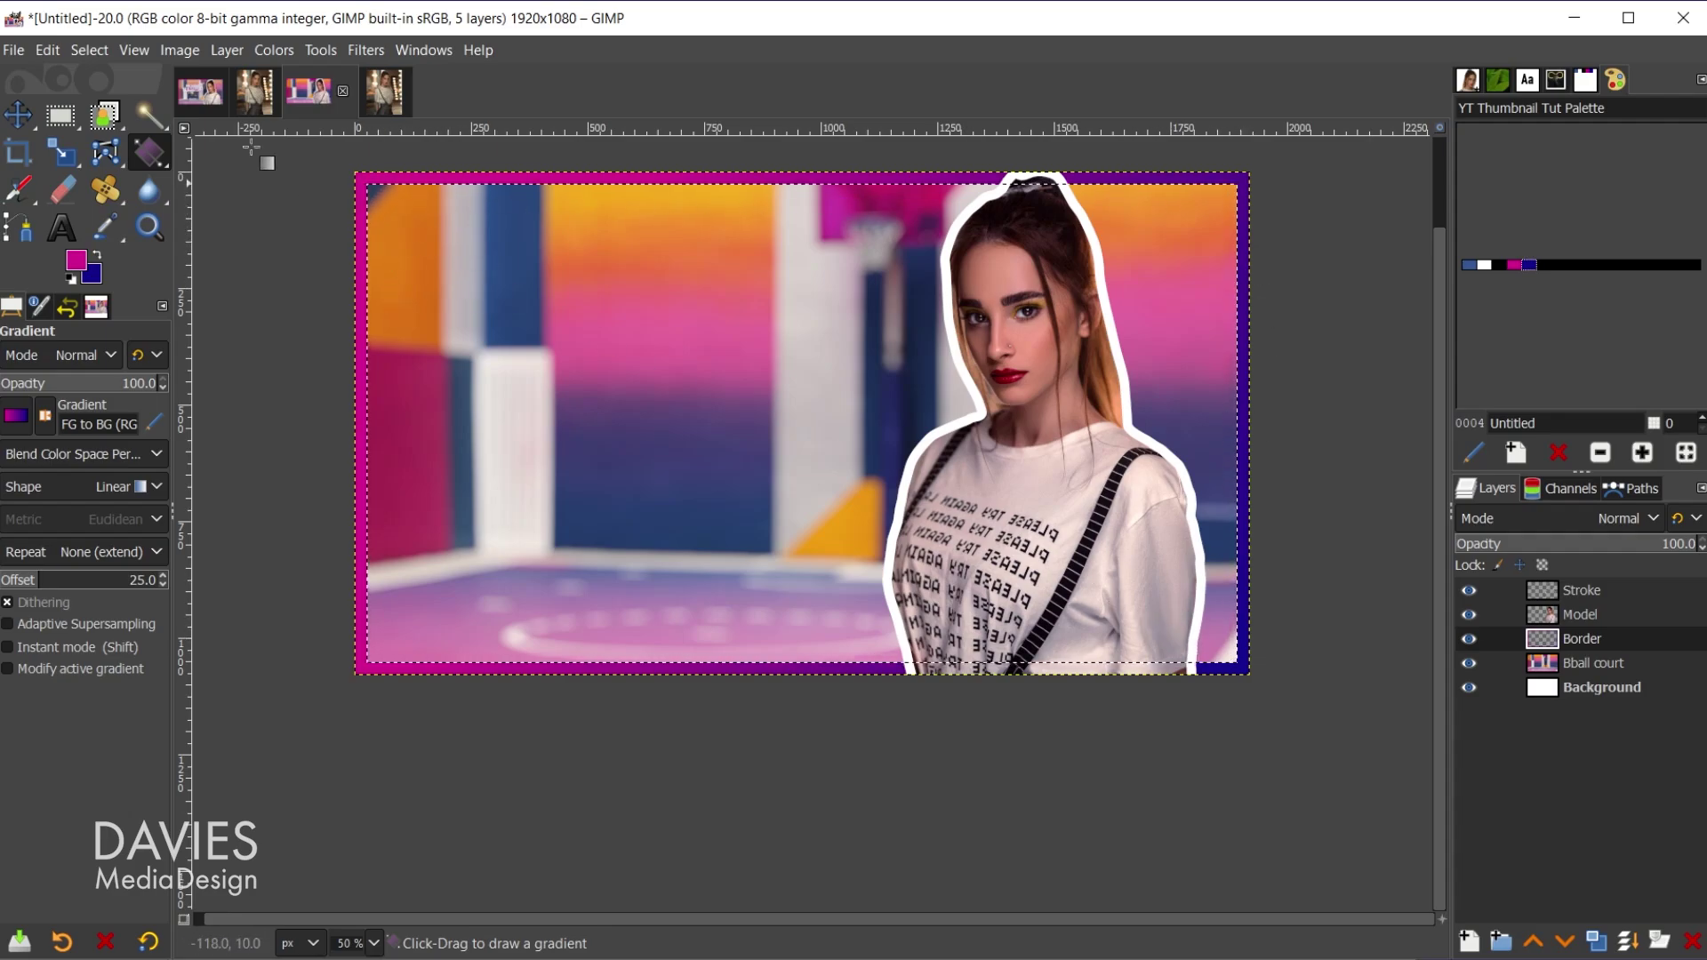
# Shrink the border selection inward by 20 px
pyautogui.click(89, 51)
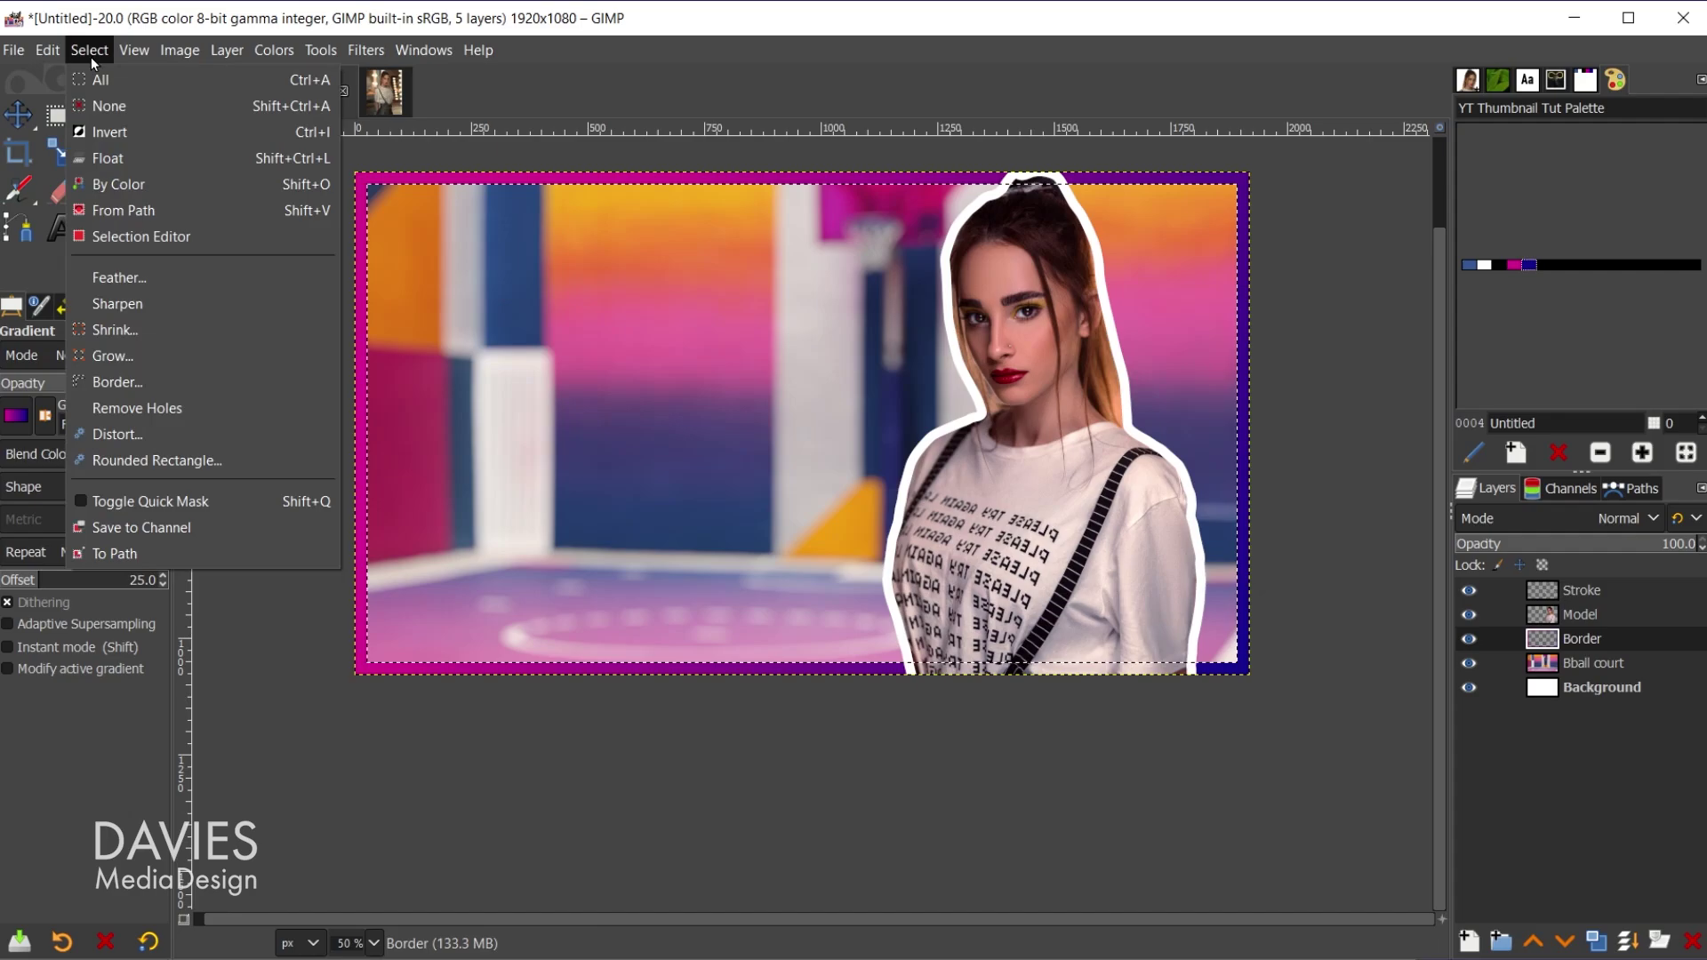
pyautogui.click(127, 332)
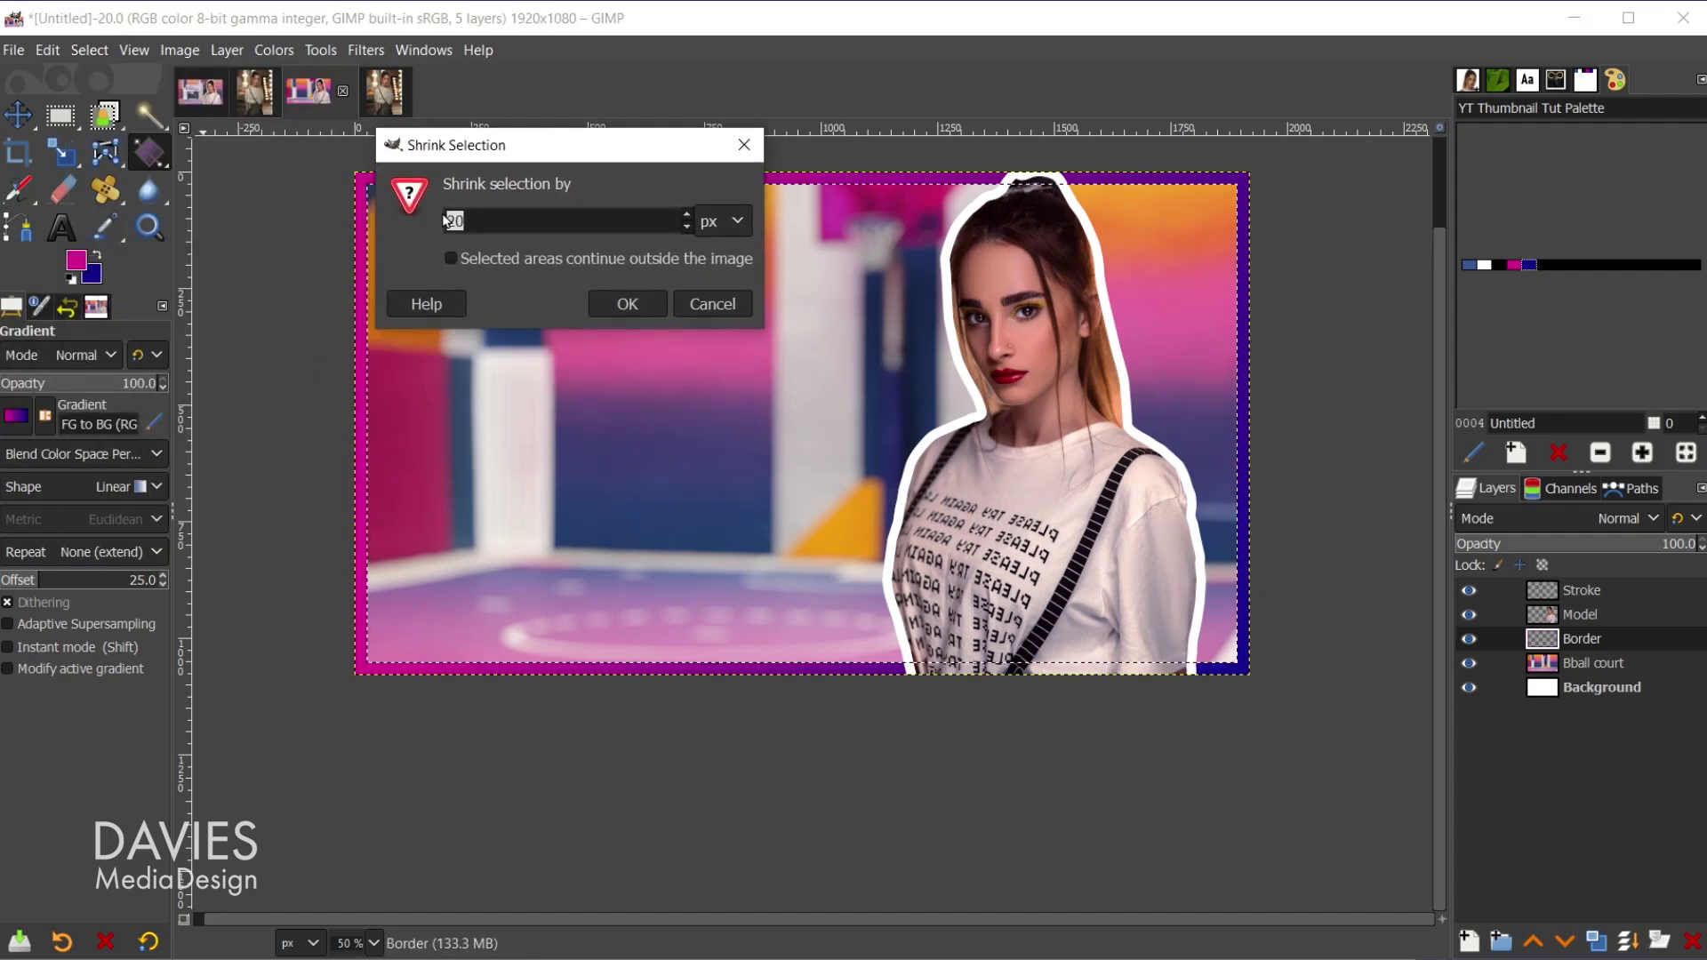
pyautogui.click(627, 303)
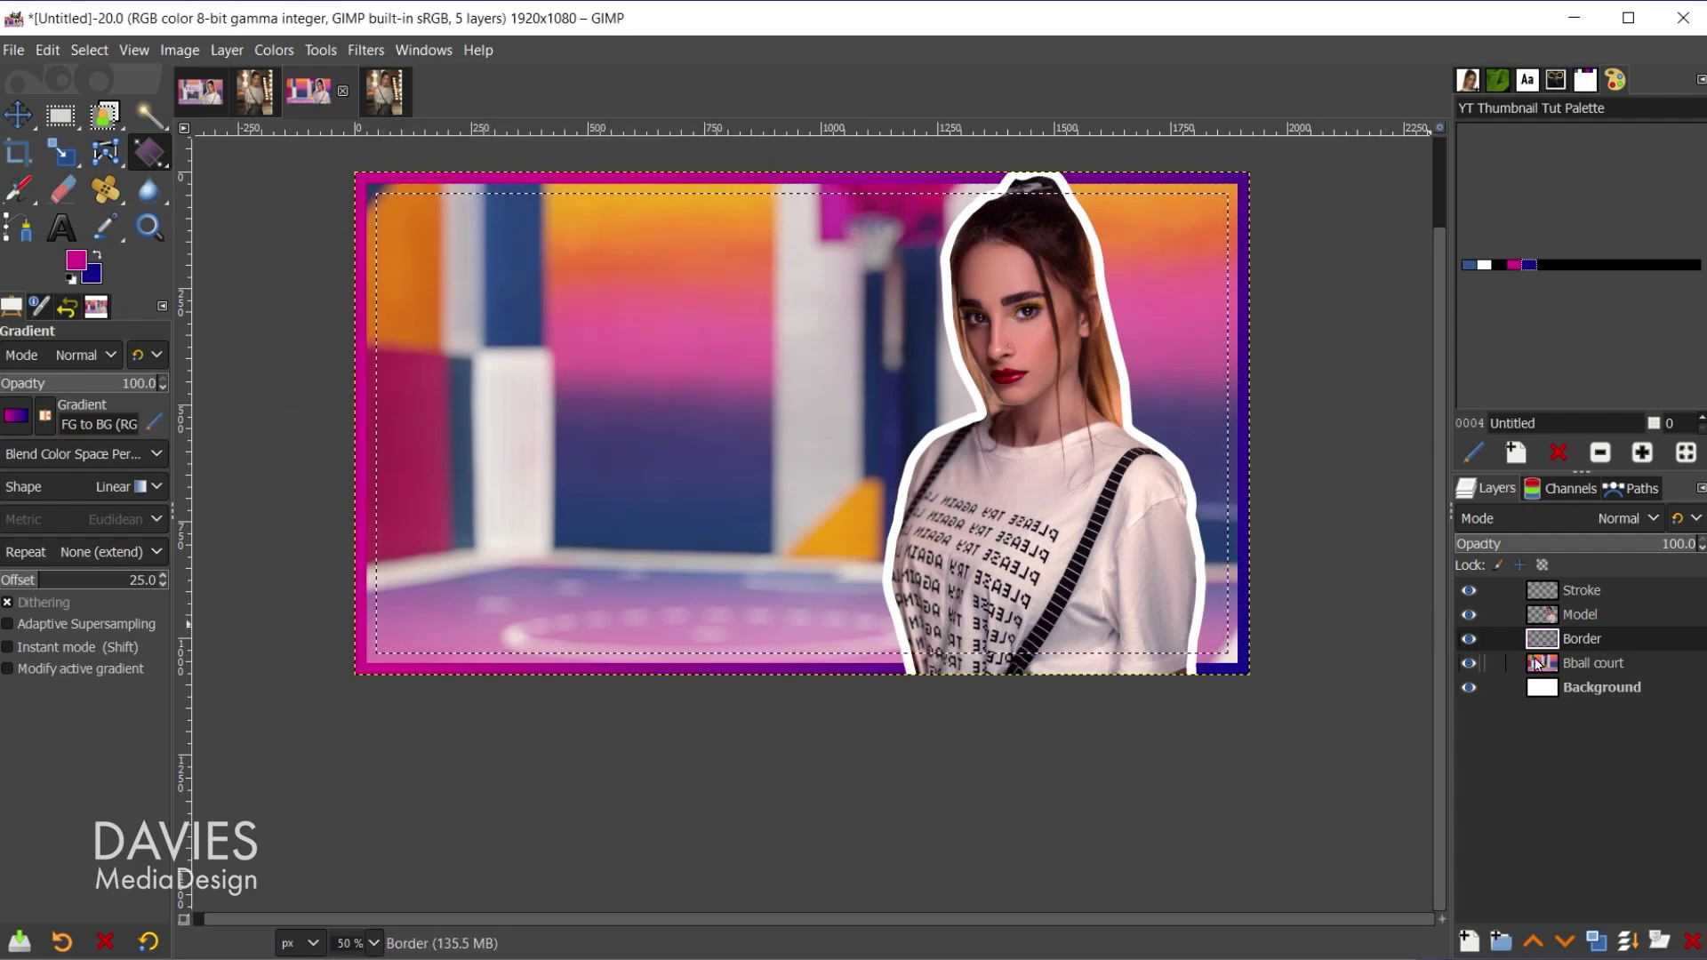
# Add a new transparent layer named Inner Border
pyautogui.click(1467, 941)
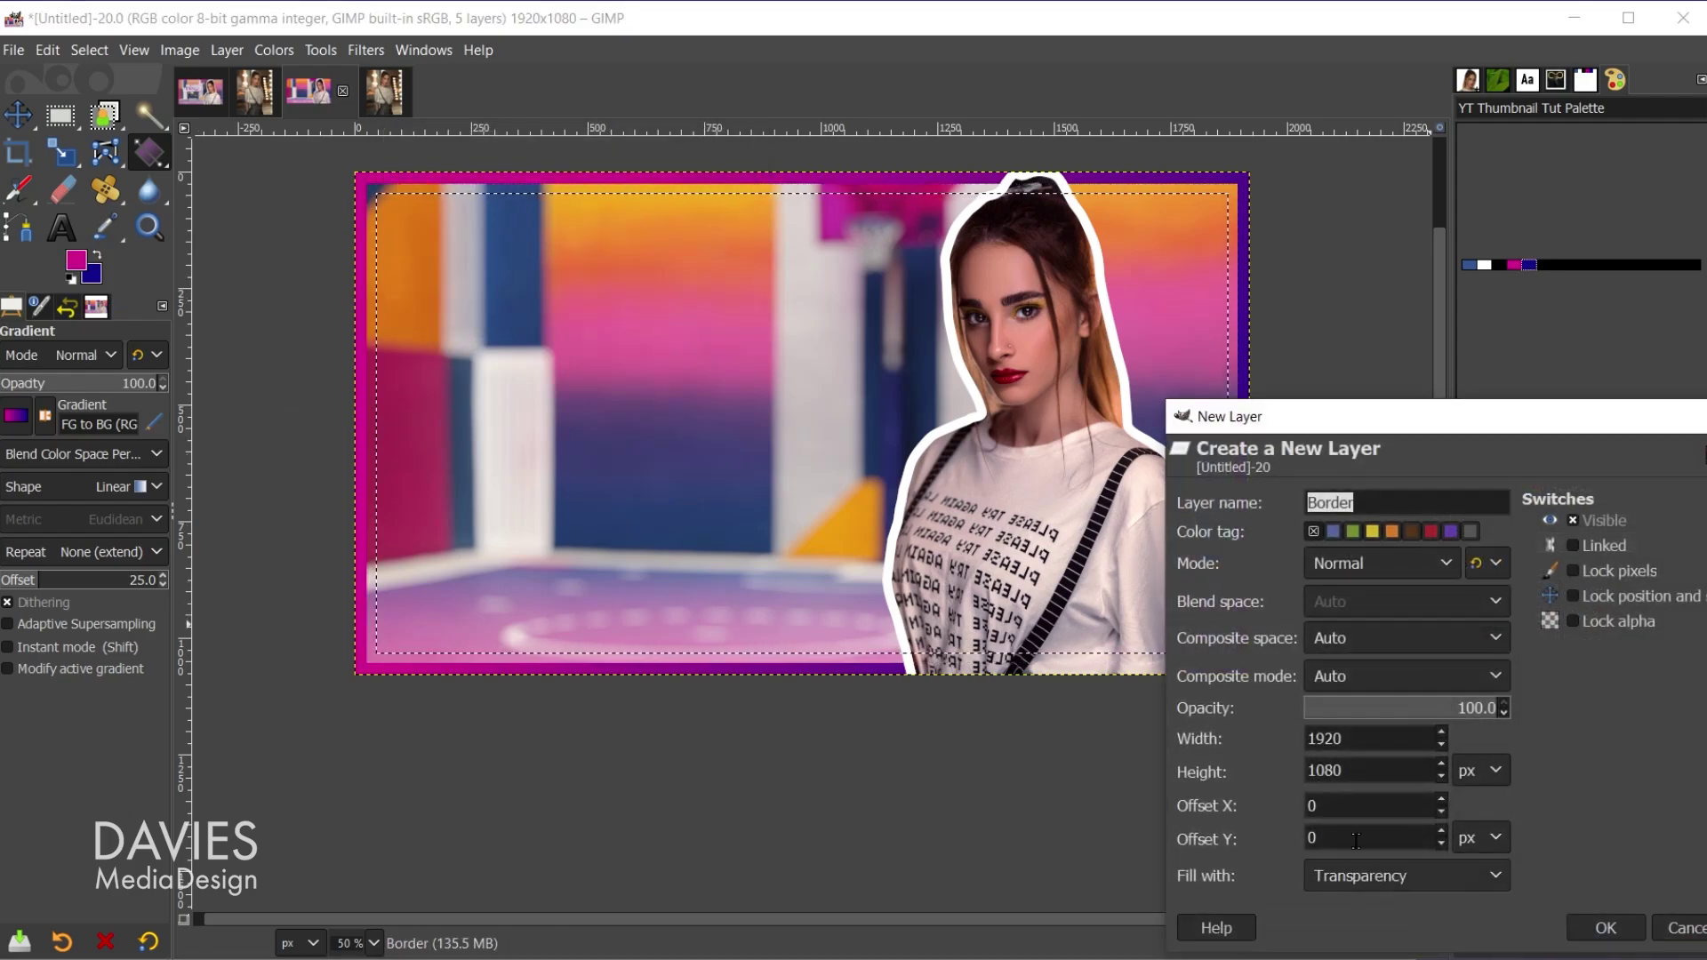
pyautogui.click(1308, 504)
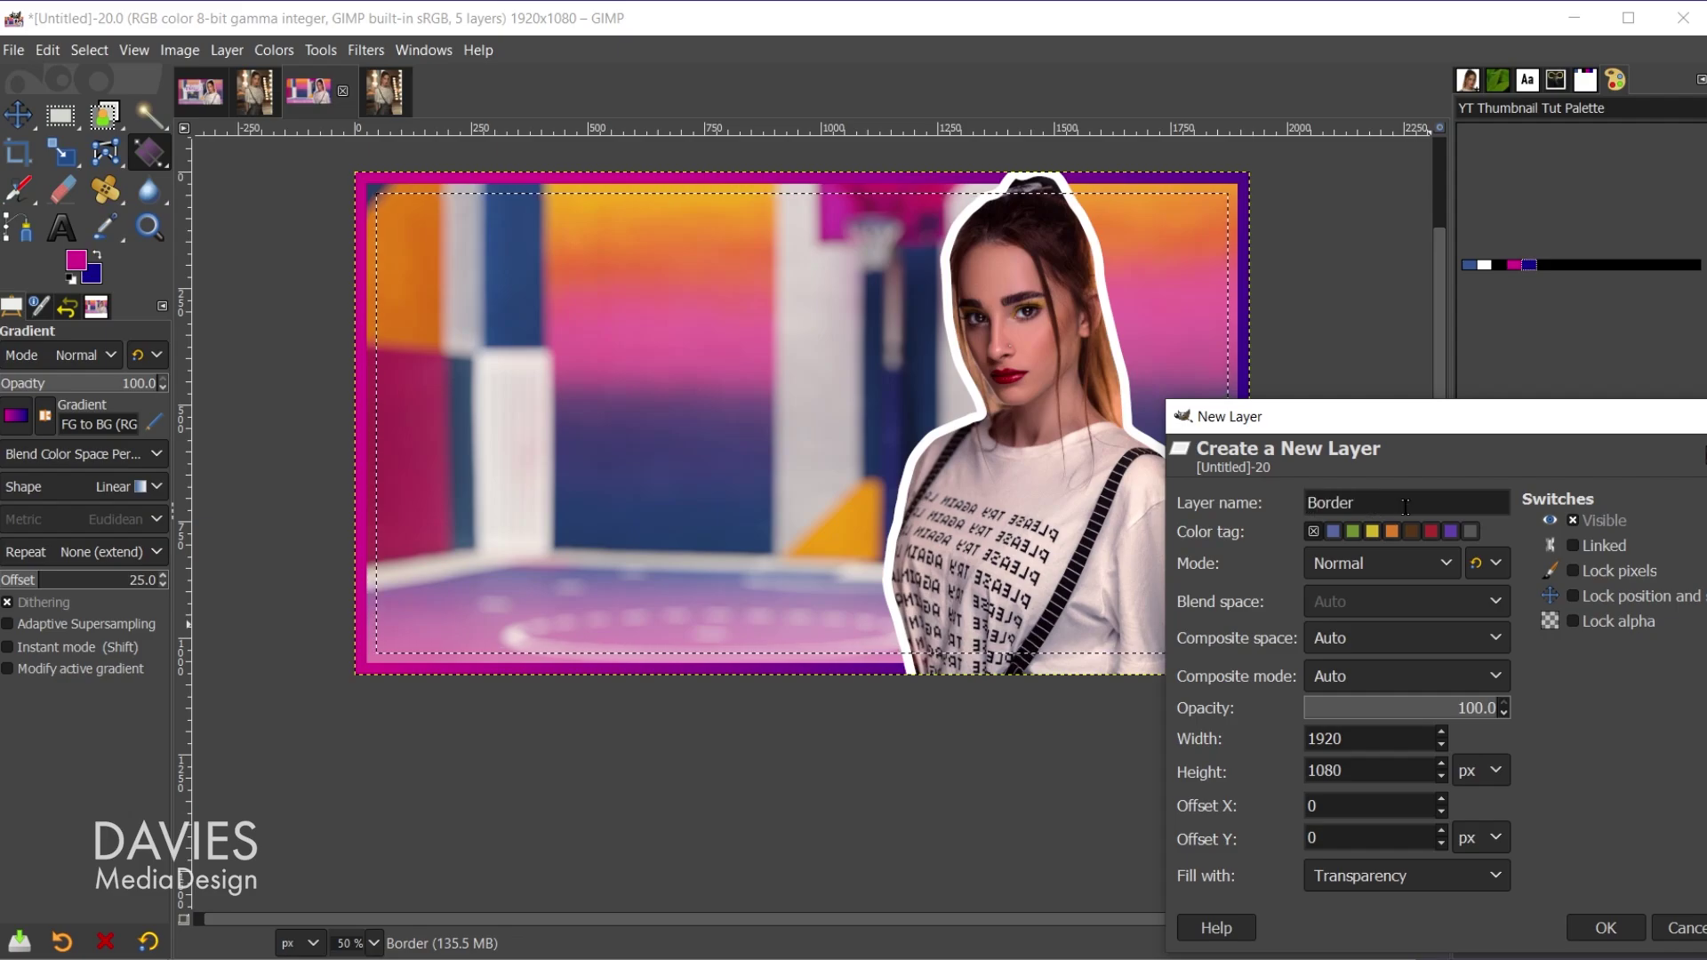
pyautogui.write('Inner')
pyautogui.press('Return')
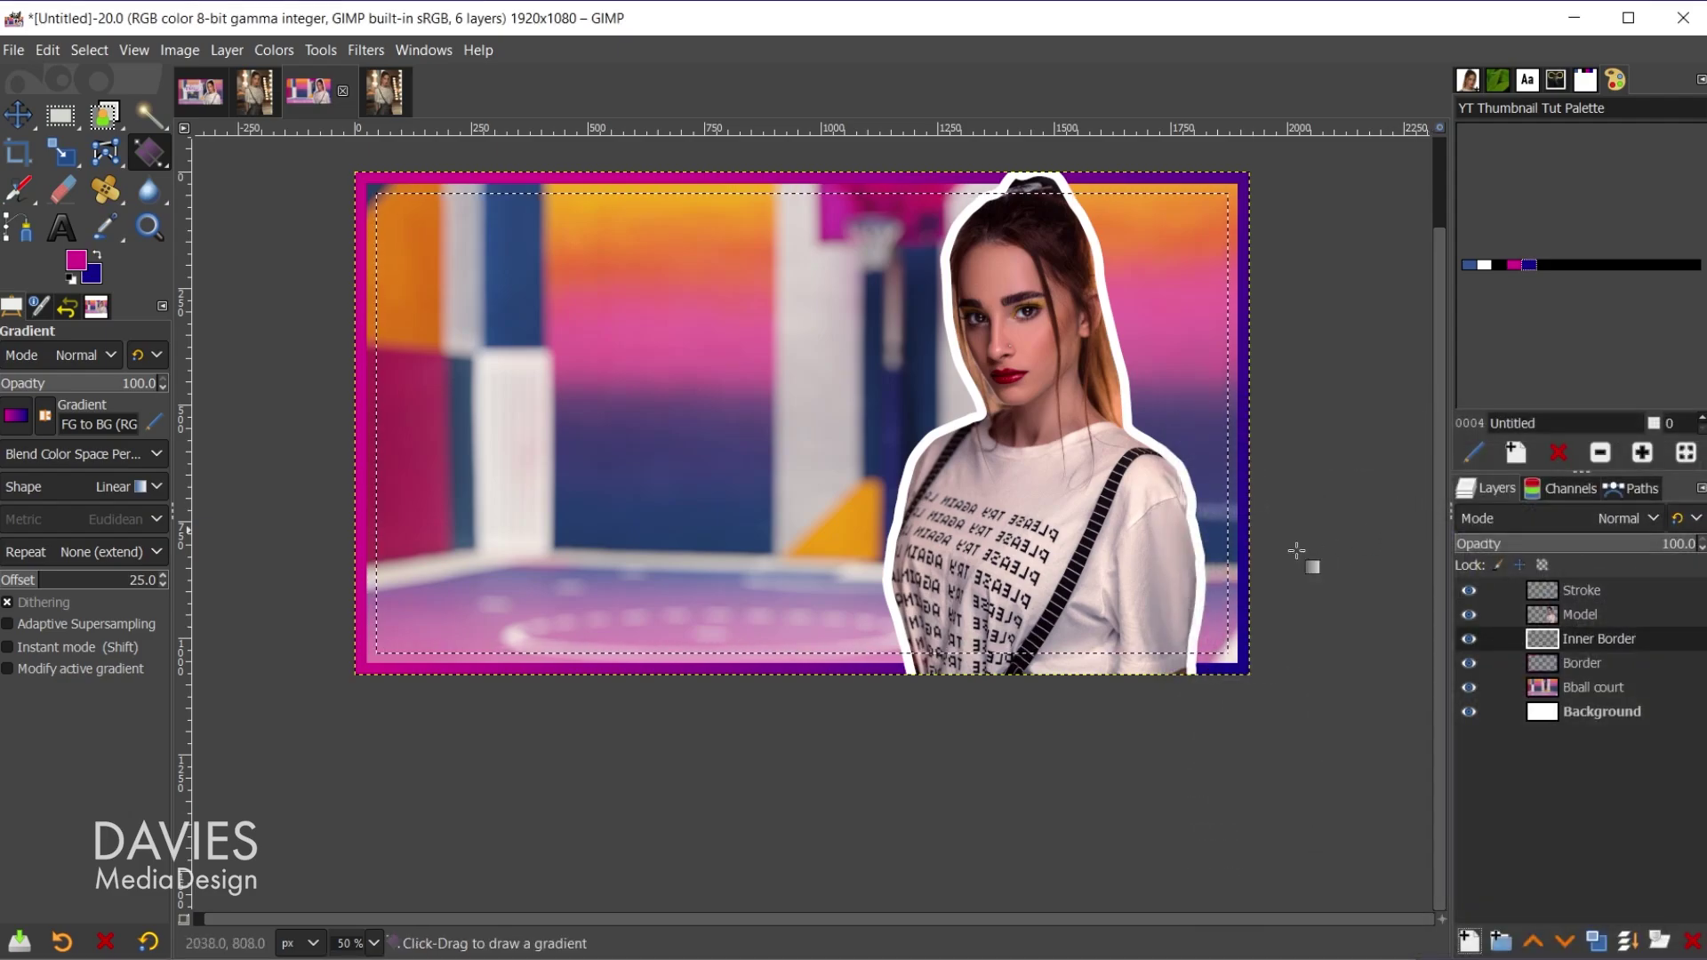
# Save the selection as path Selection #1 and clear the selection
pyautogui.click(1632, 488)
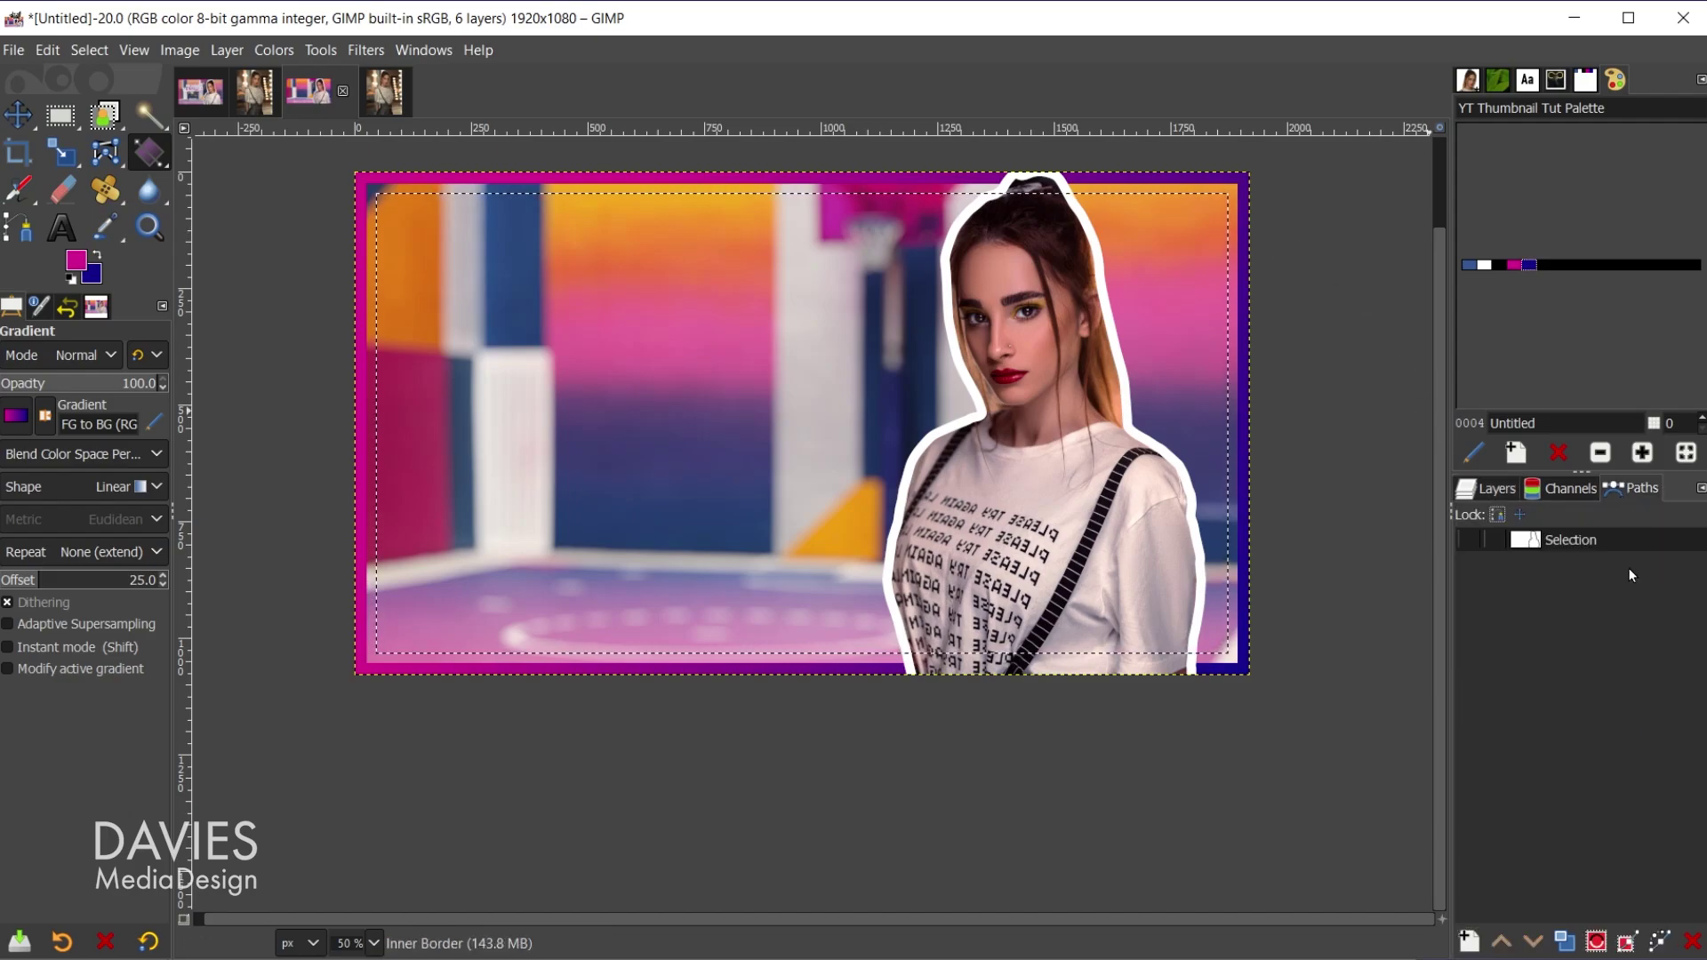
pyautogui.click(1632, 941)
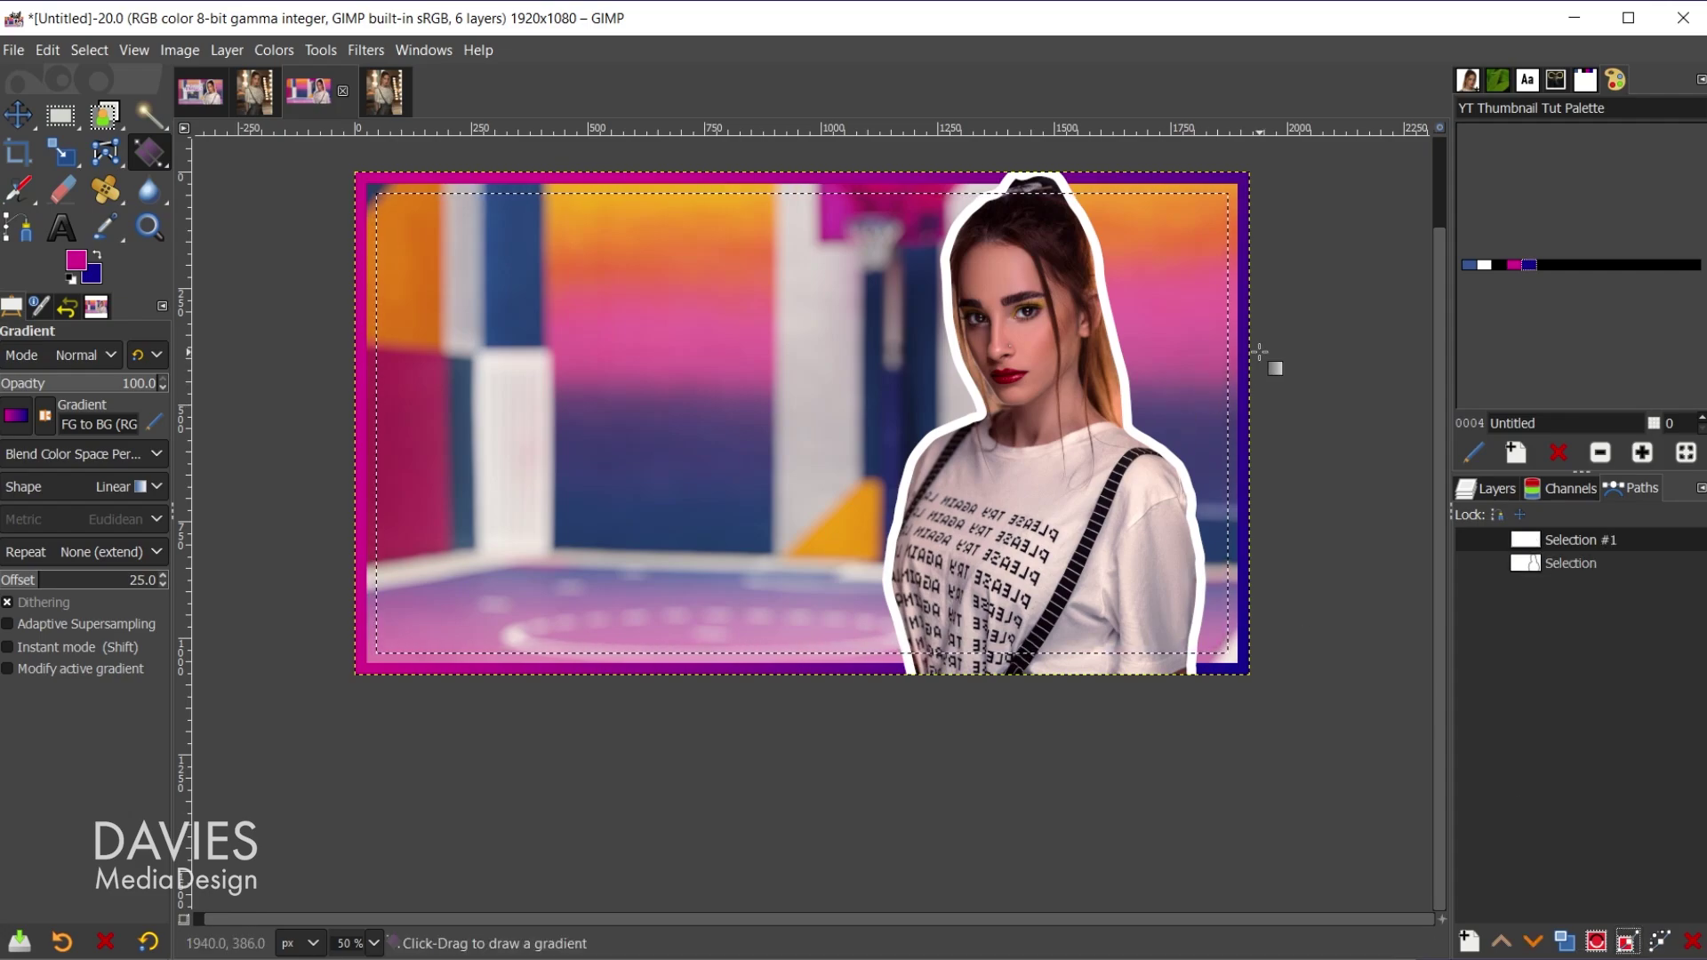
pyautogui.hotkey('ctrl', 'shift', 'a')
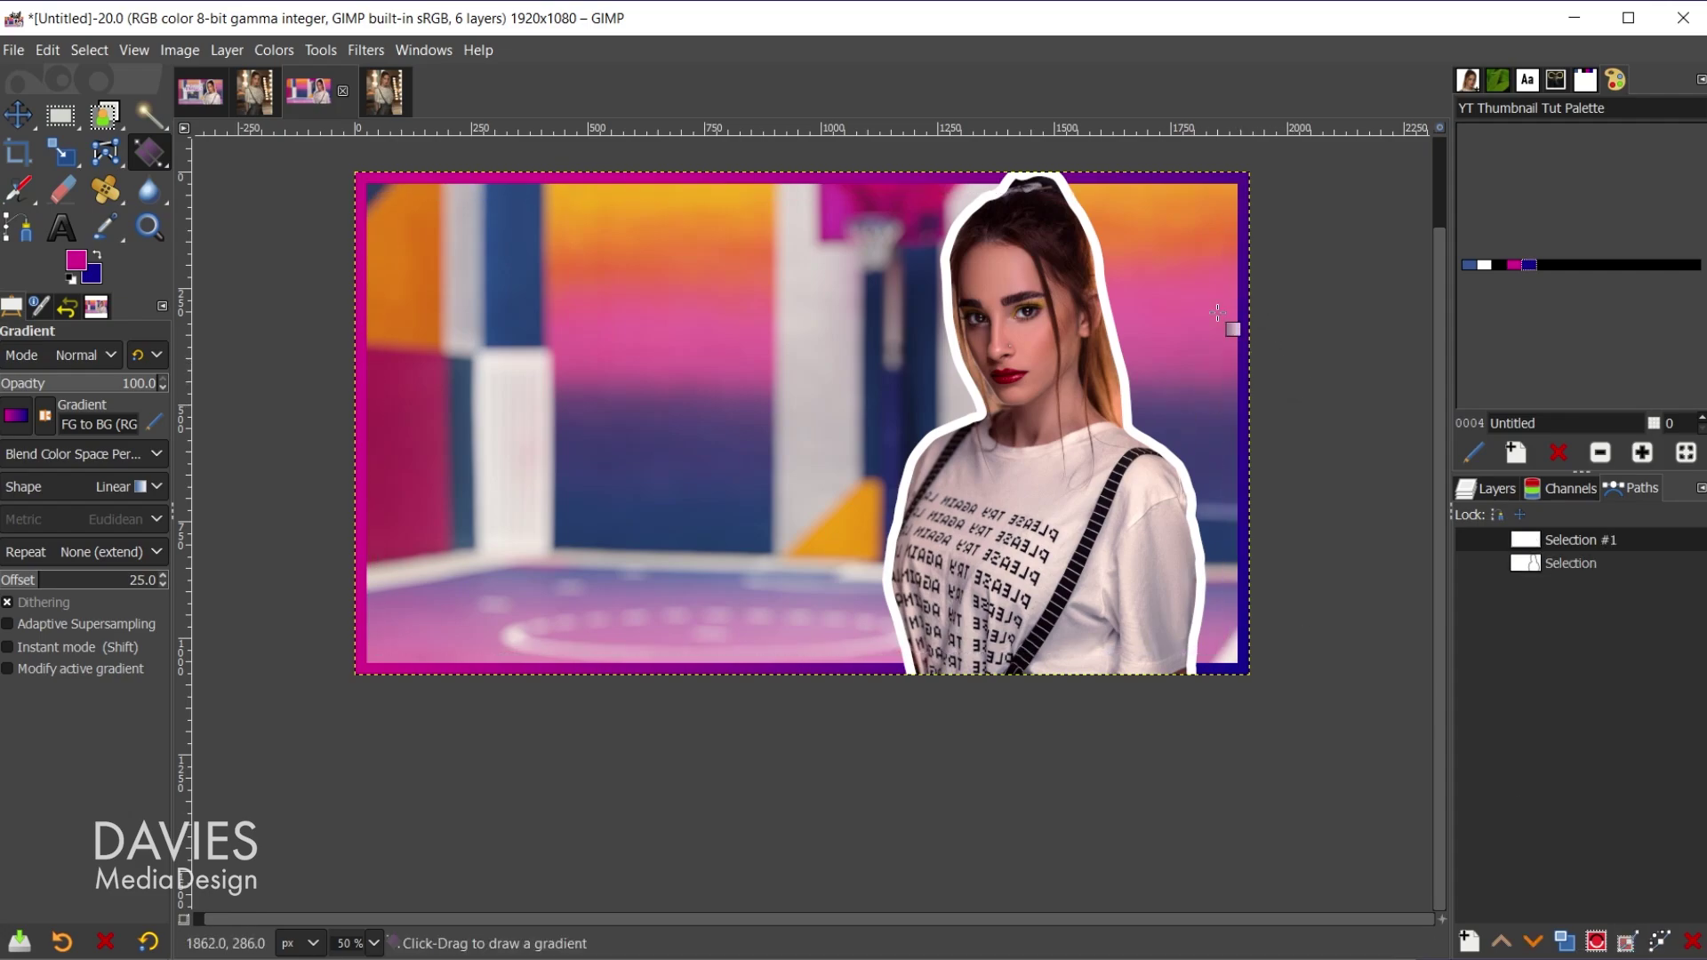
# Stroke the Selection #1 path with a 5 px white line
pyautogui.click(72, 280)
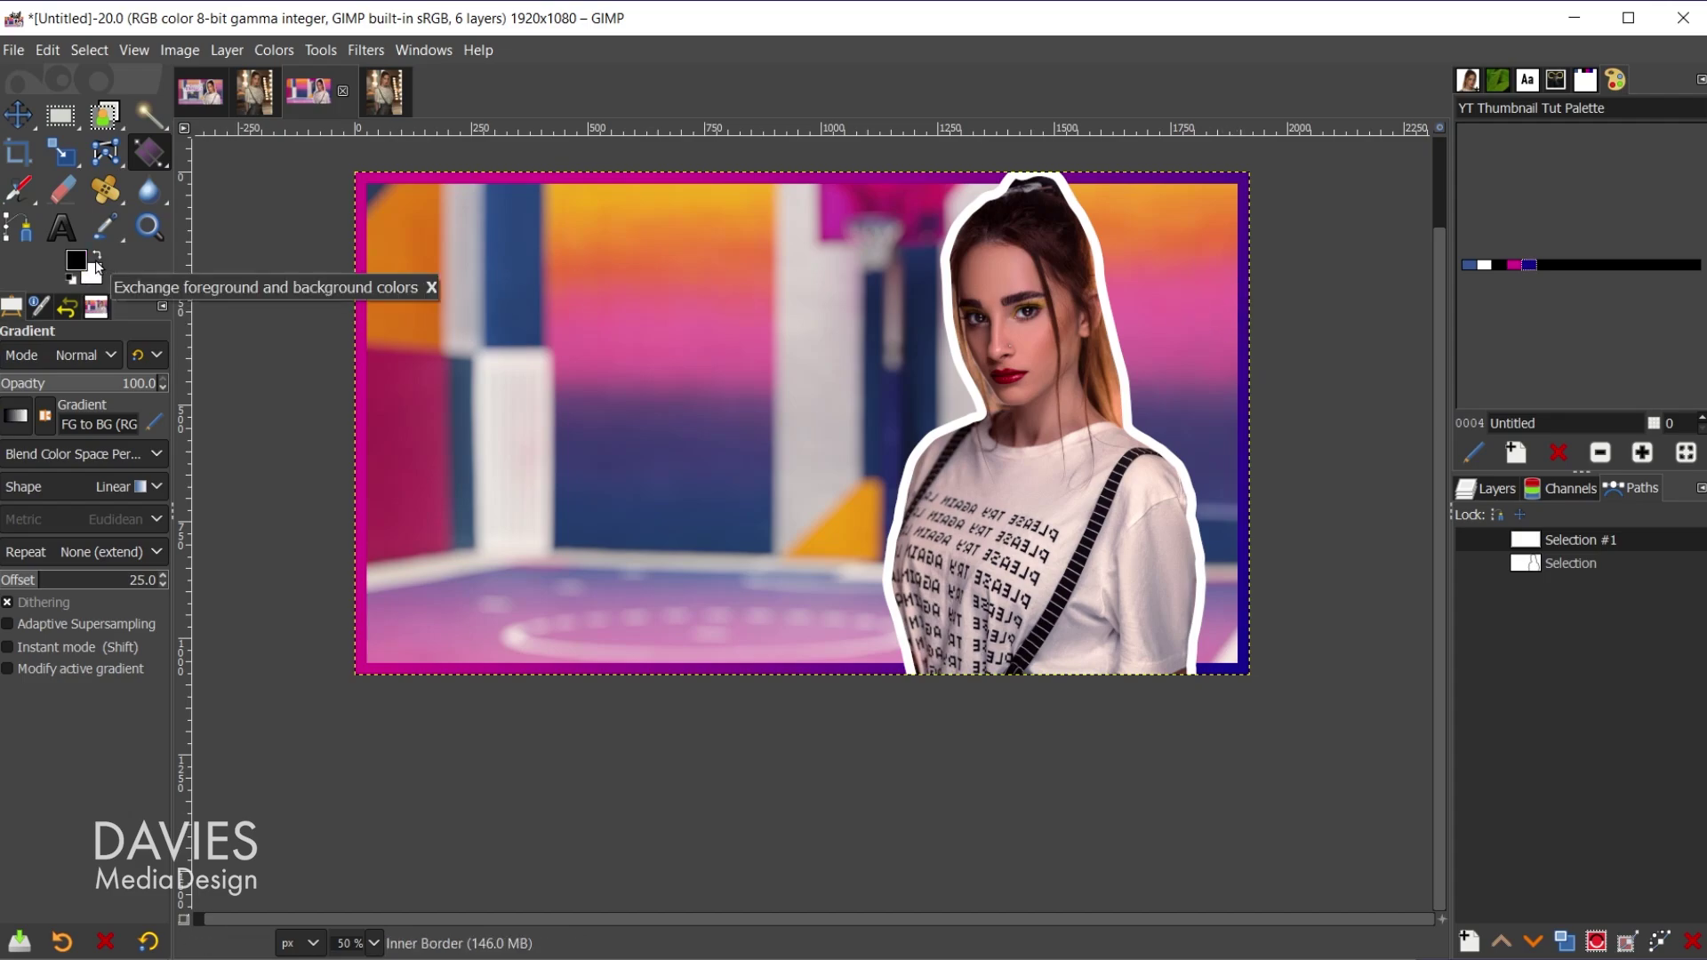
pyautogui.click(98, 259)
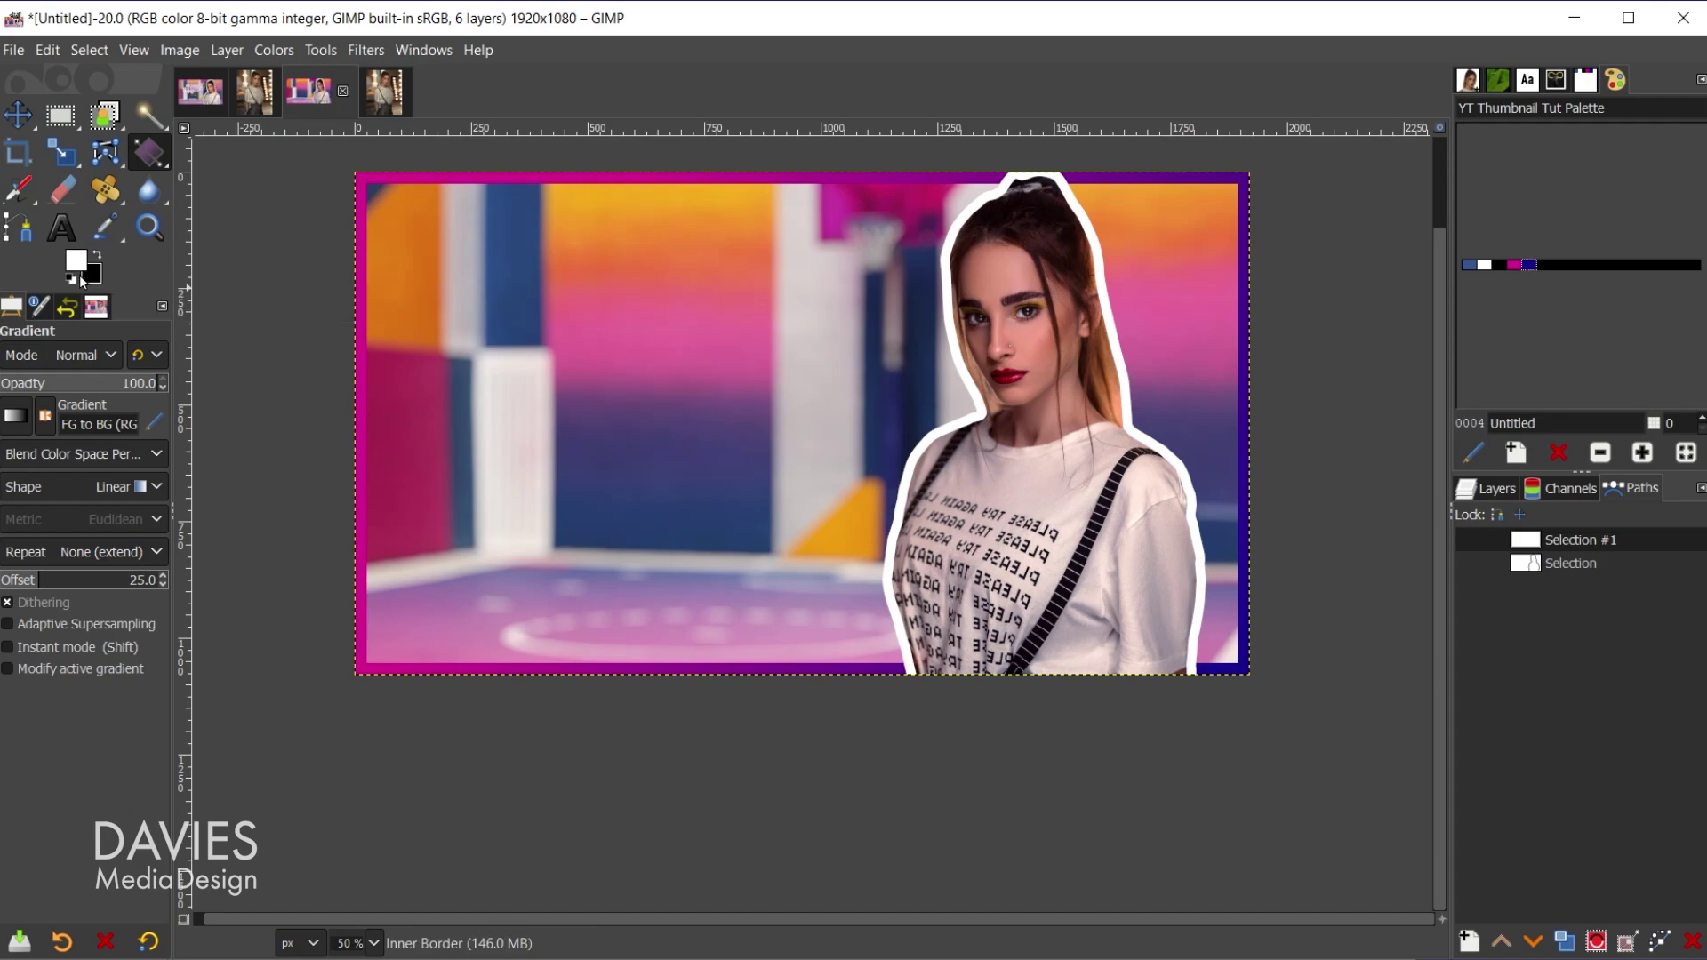
pyautogui.click(1660, 941)
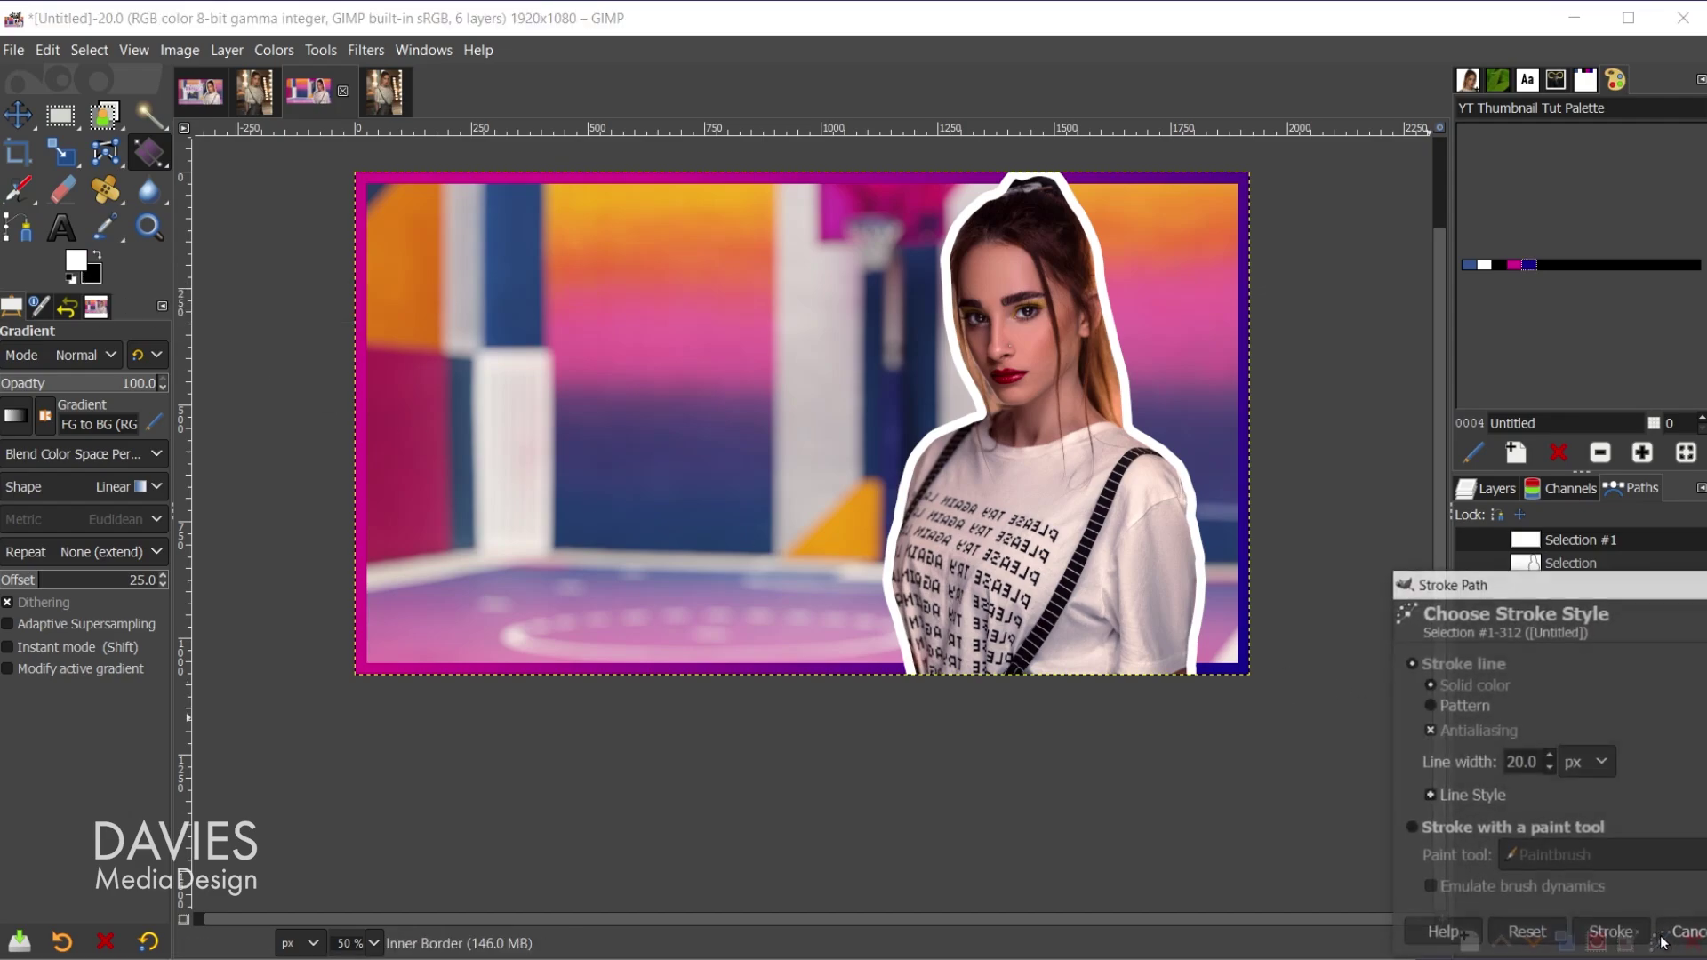
pyautogui.moveTo(1566, 595)
pyautogui.mouseDown()
pyautogui.moveTo(1485, 418)
pyautogui.moveTo(1490, 386)
pyautogui.mouseUp()
pyautogui.doubleClick(1457, 555)
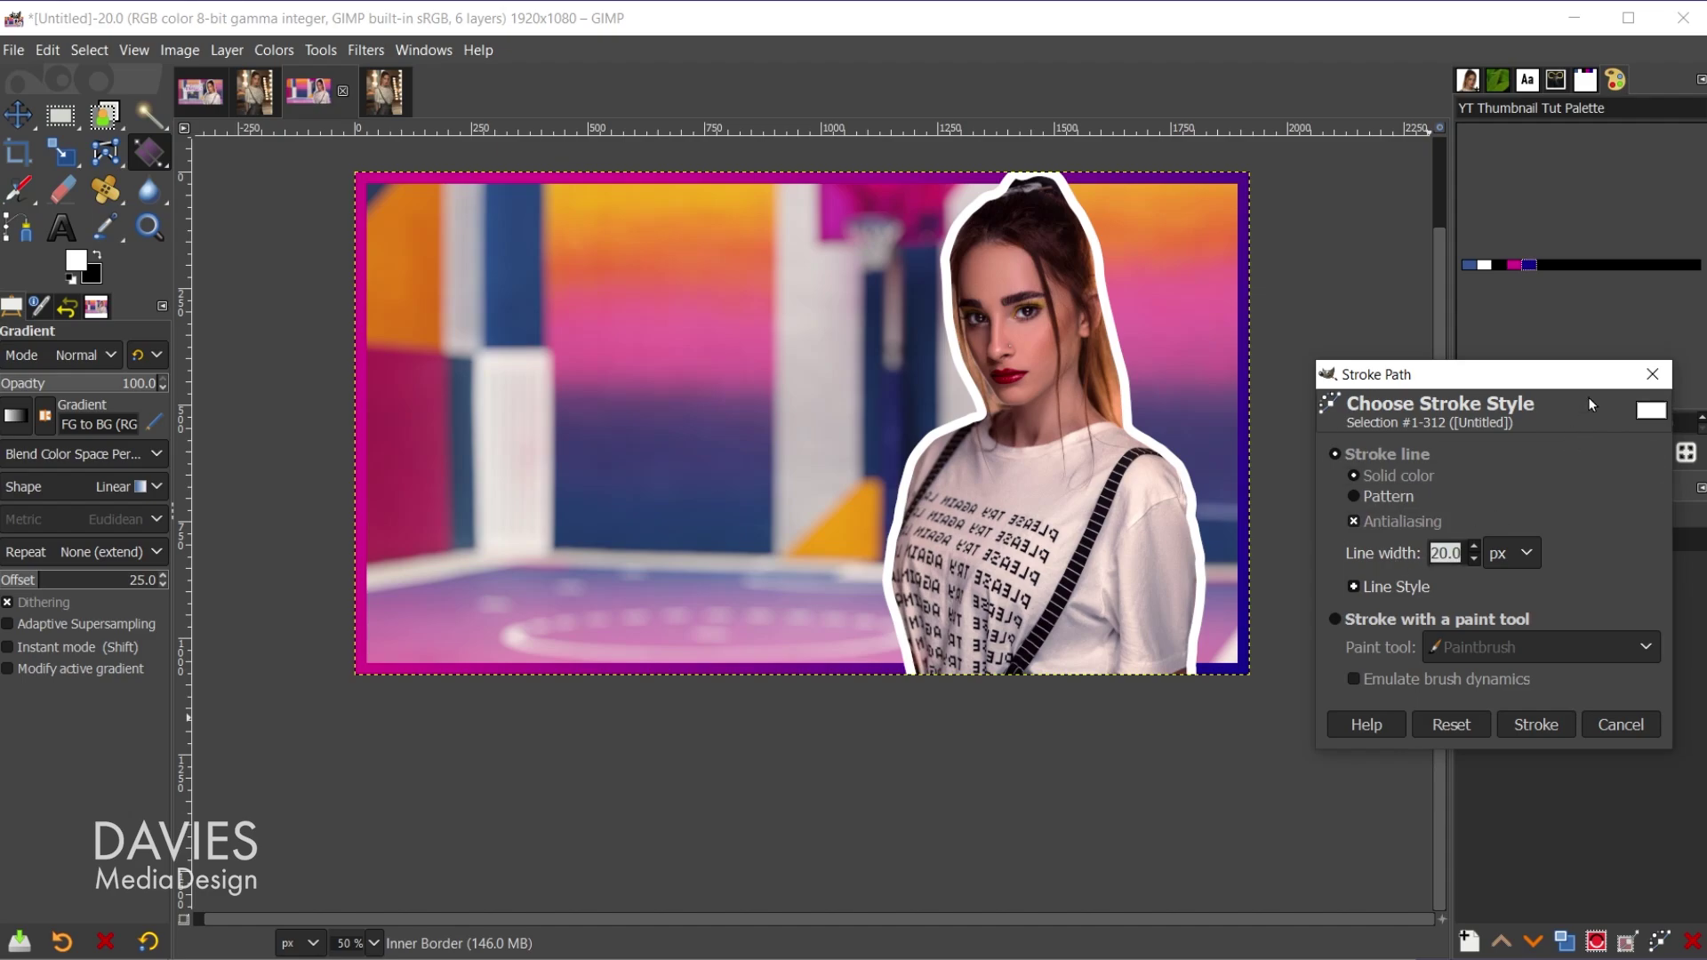
pyautogui.write('5')
pyautogui.click(1536, 724)
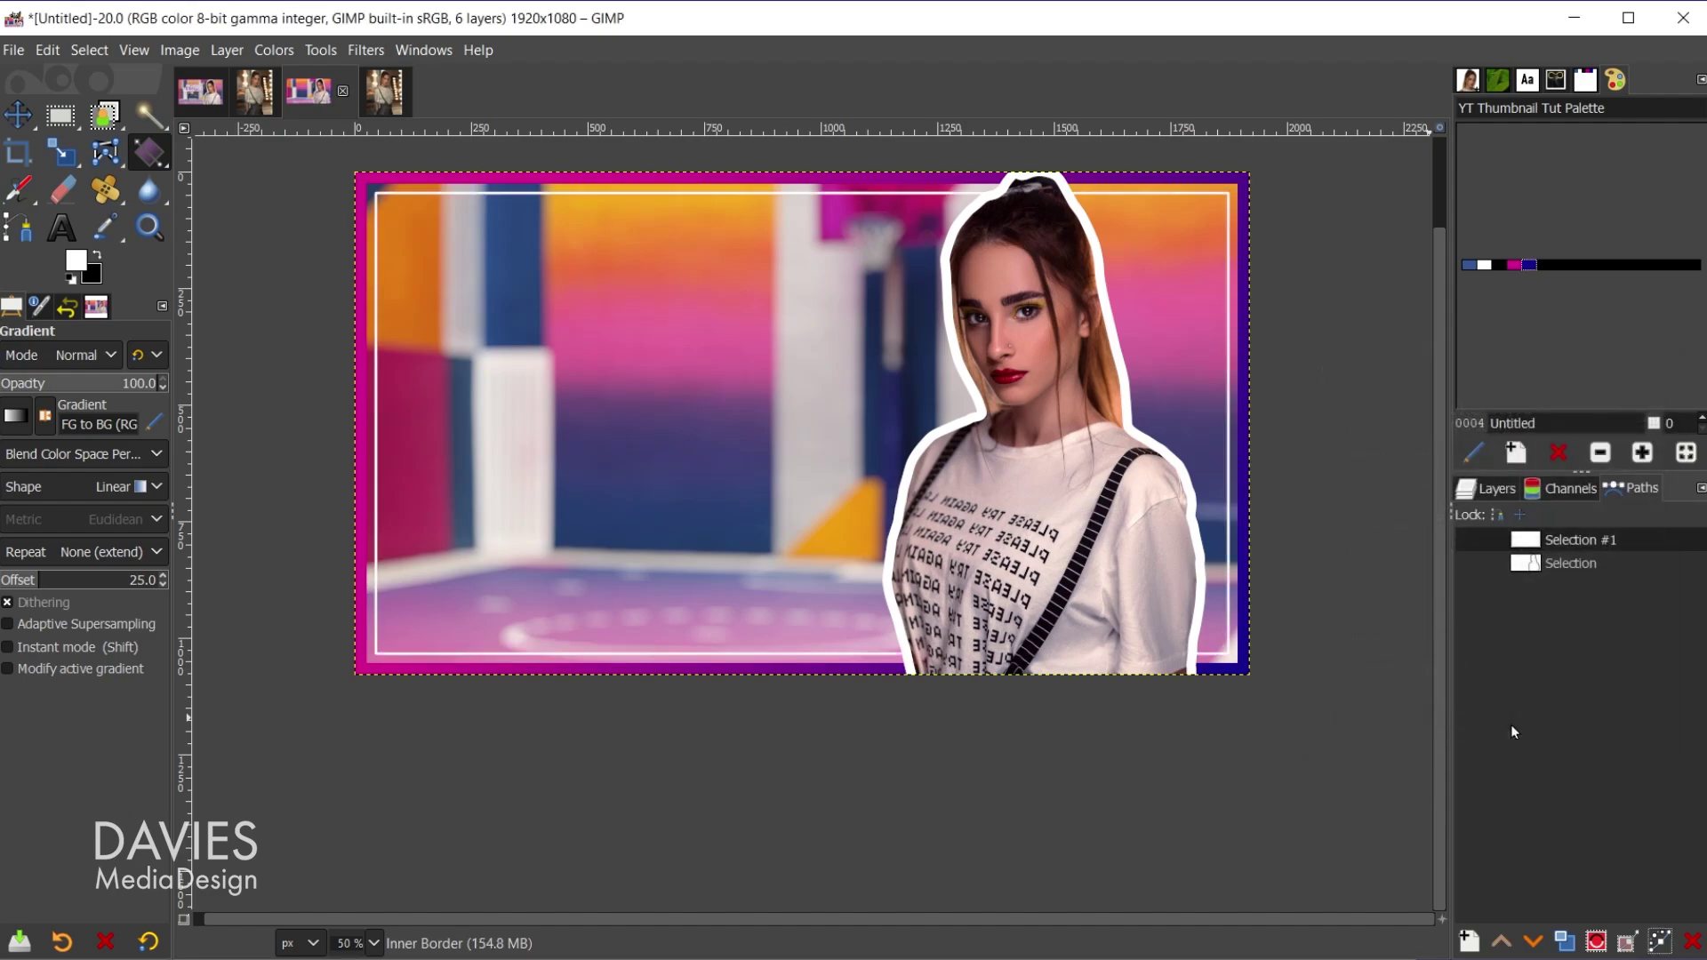
# Set the Inner Border layer's blend mode to Exclusion
pyautogui.click(1502, 489)
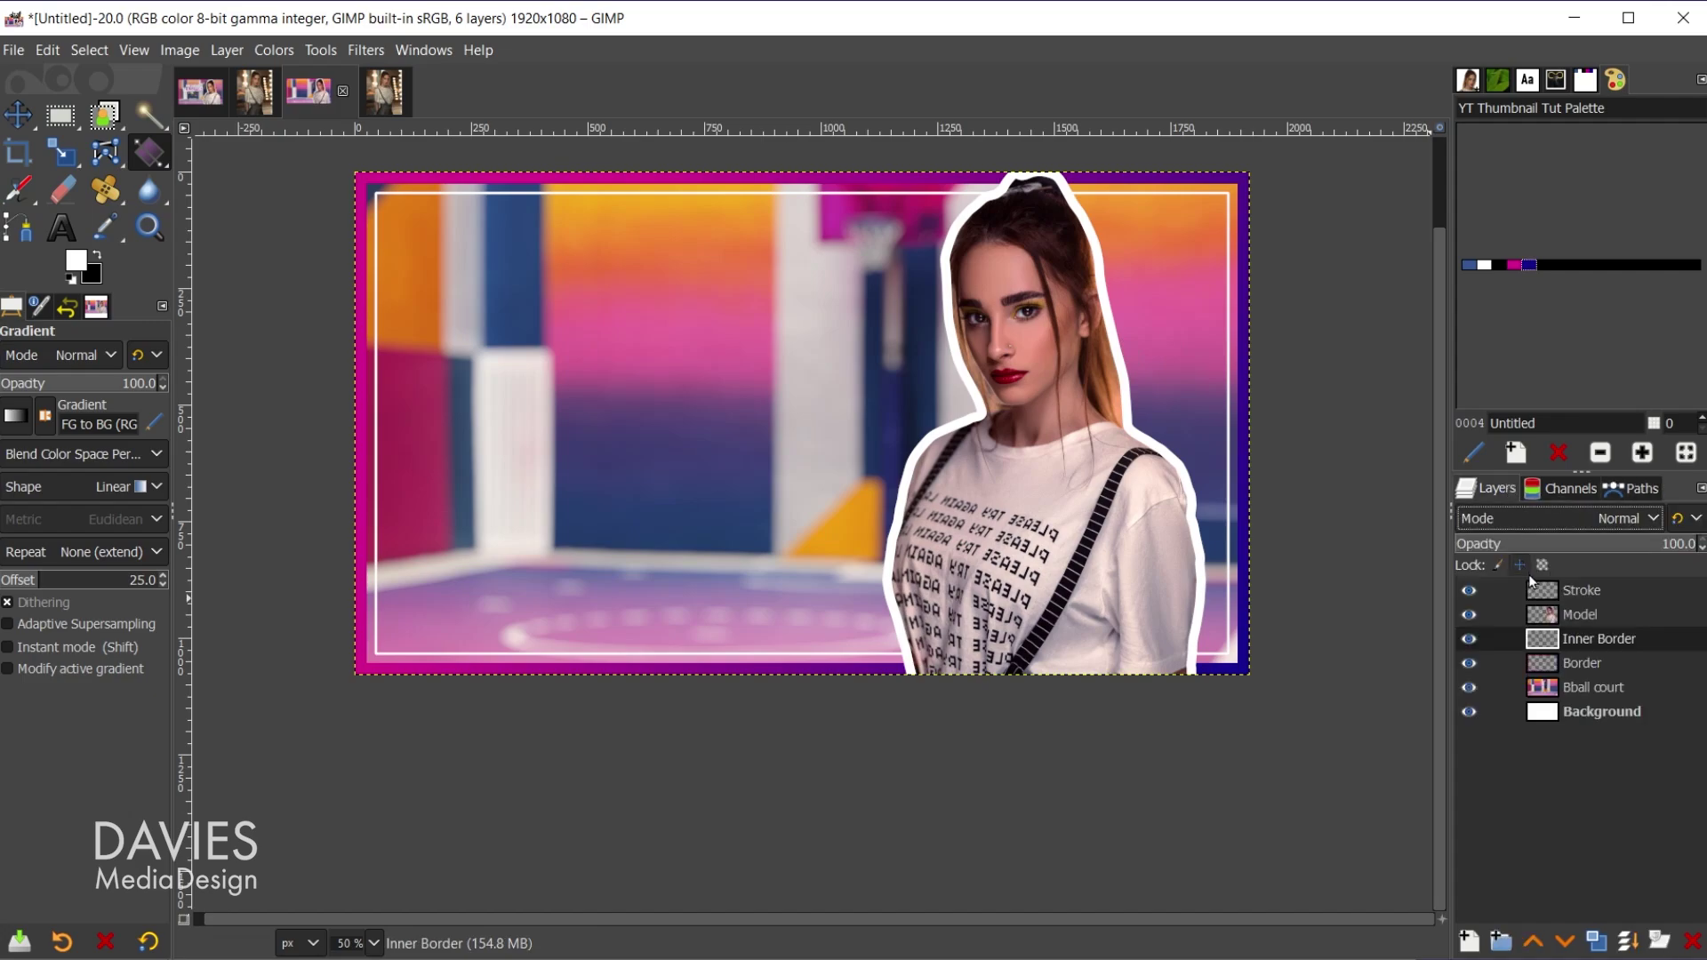
pyautogui.click(1554, 528)
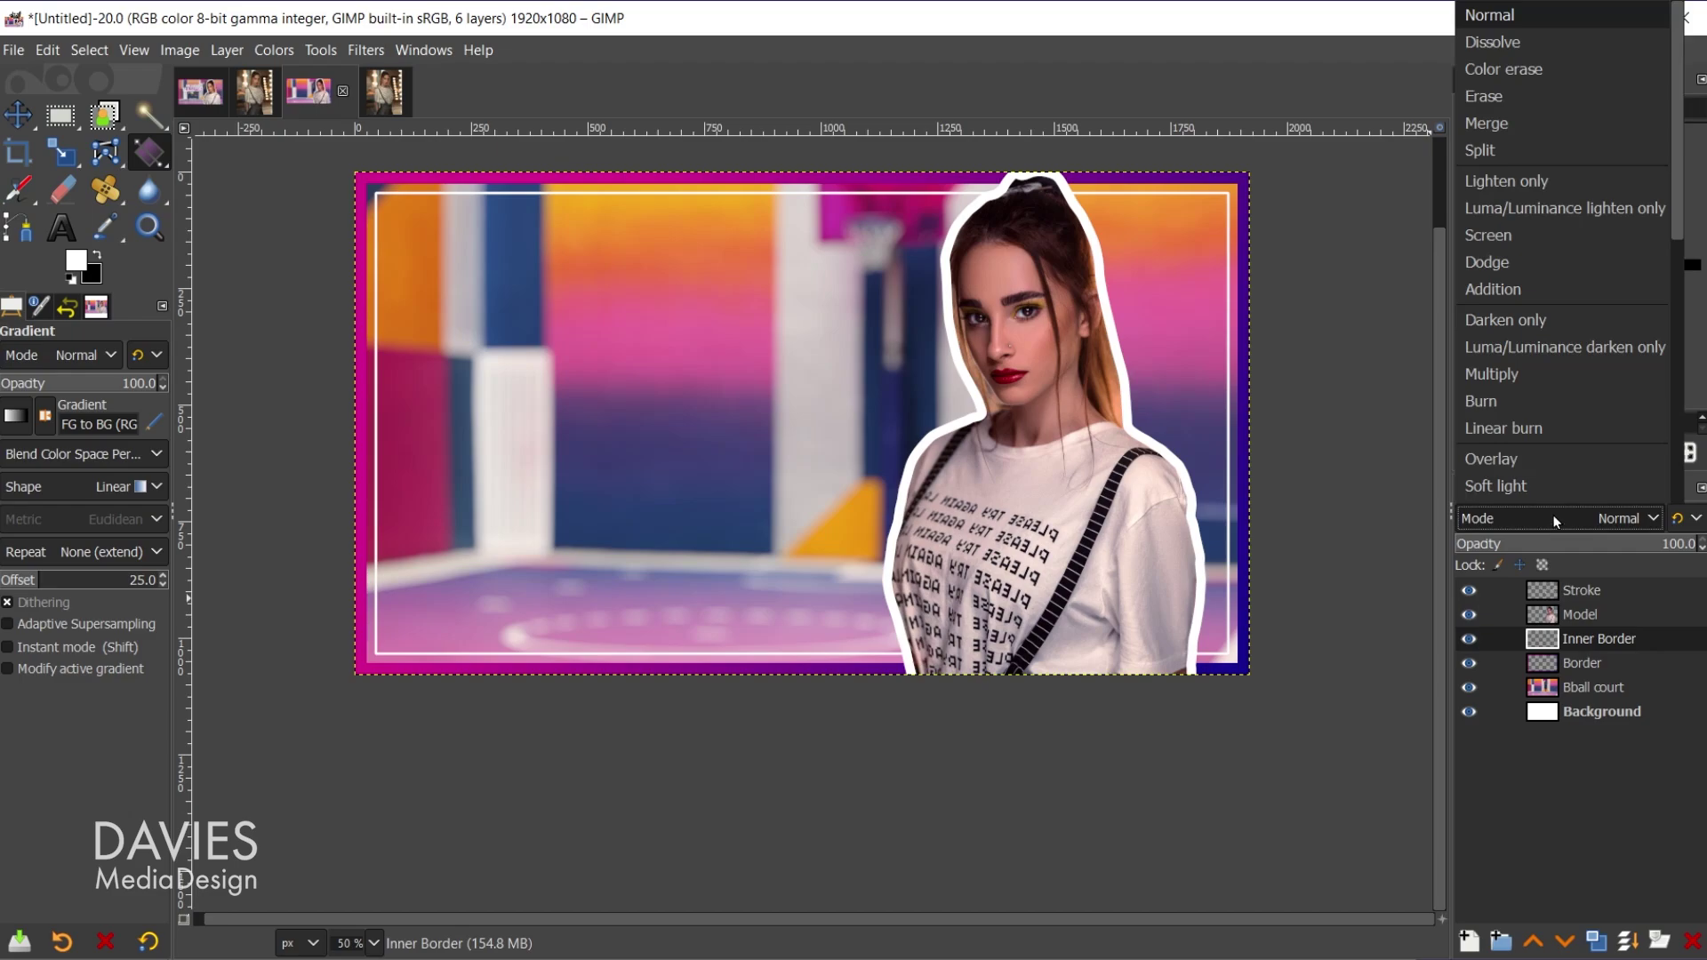
pyautogui.scroll(-6, 1571, 424)
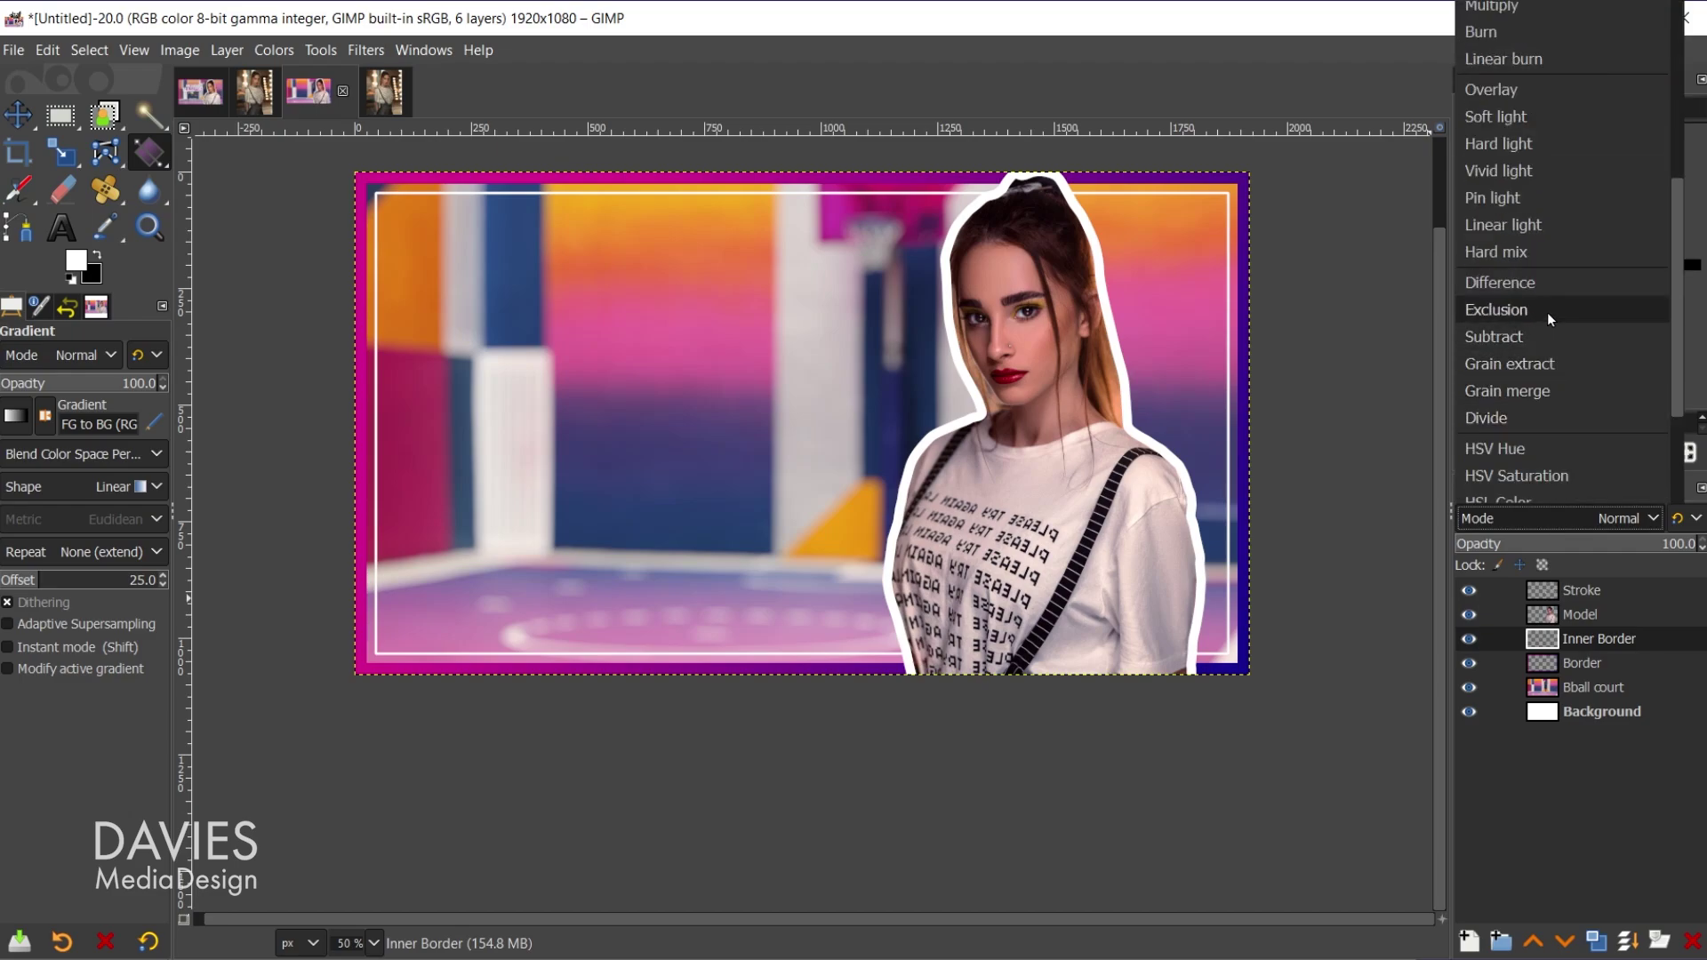
pyautogui.click(1547, 312)
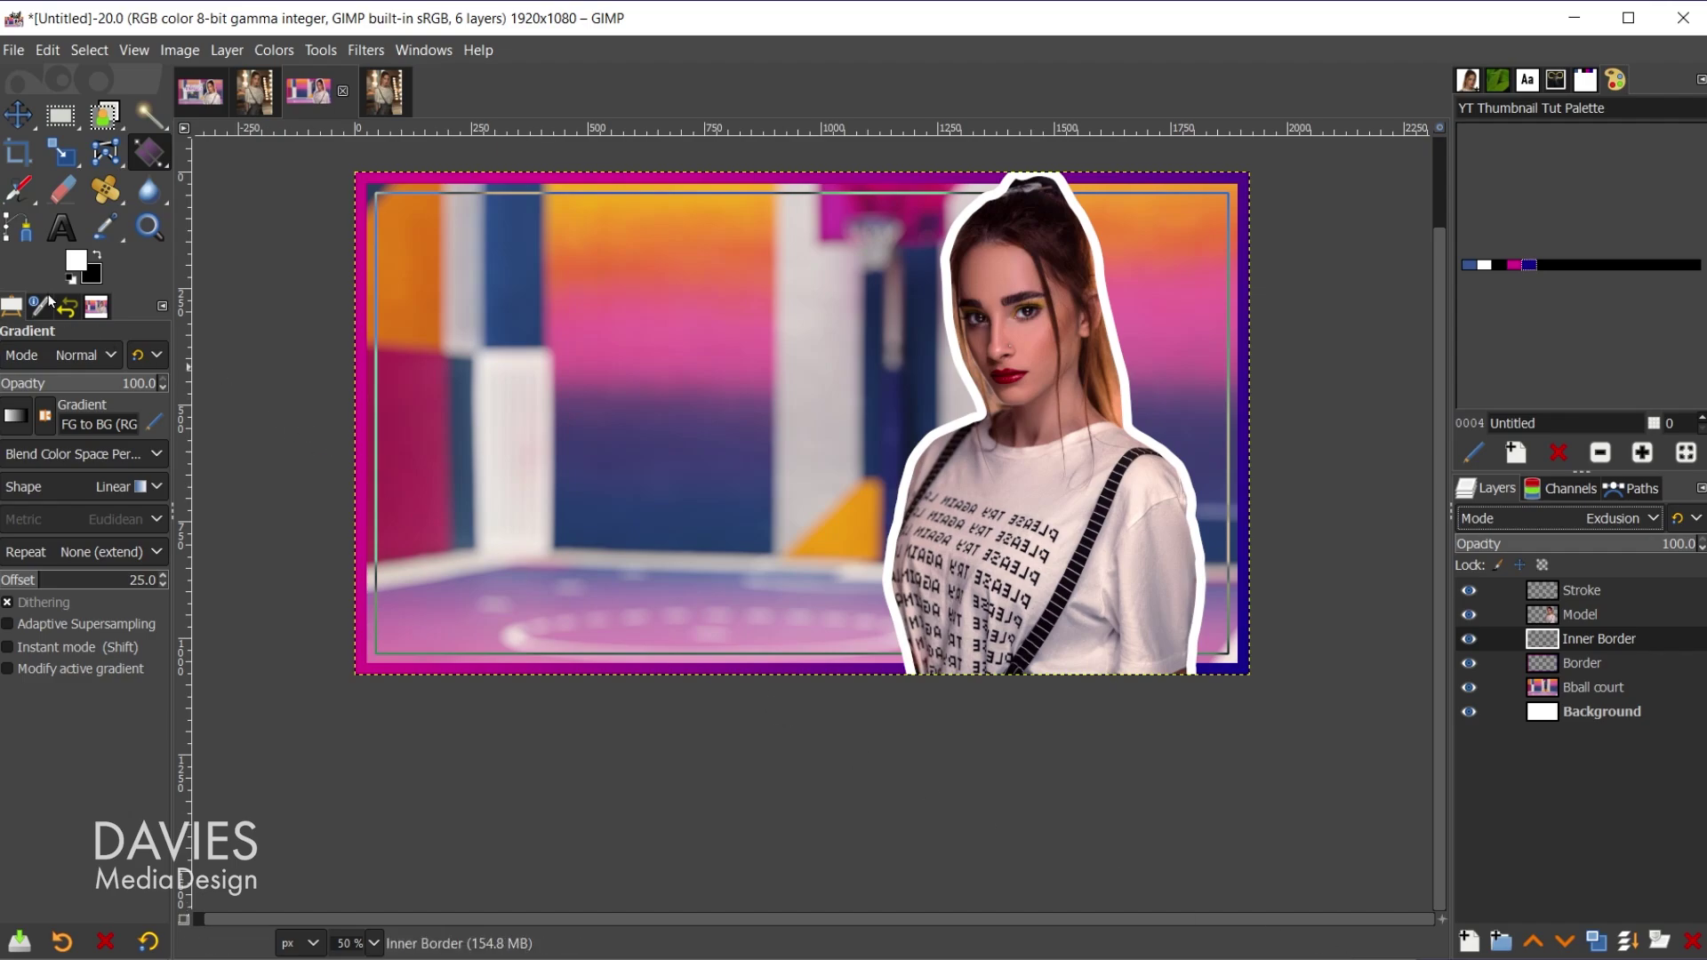
# Set the Text tool to 125 px size with 0 line spacing, keeping the current font
pyautogui.click(62, 232)
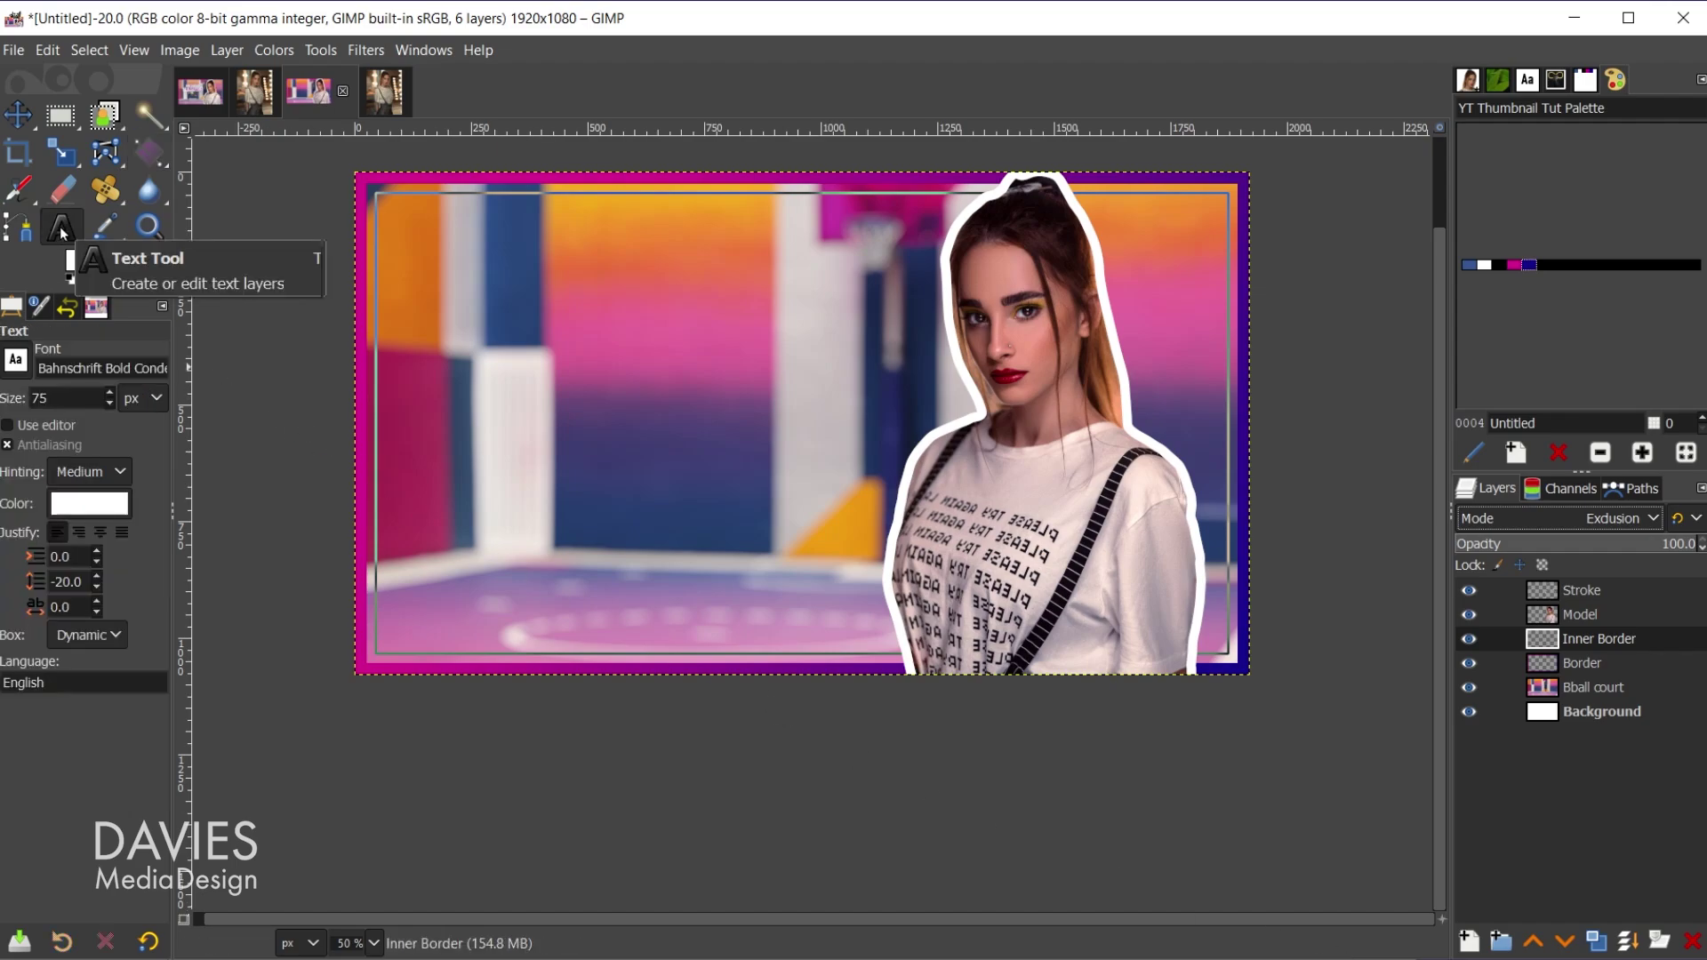
pyautogui.click(14, 364)
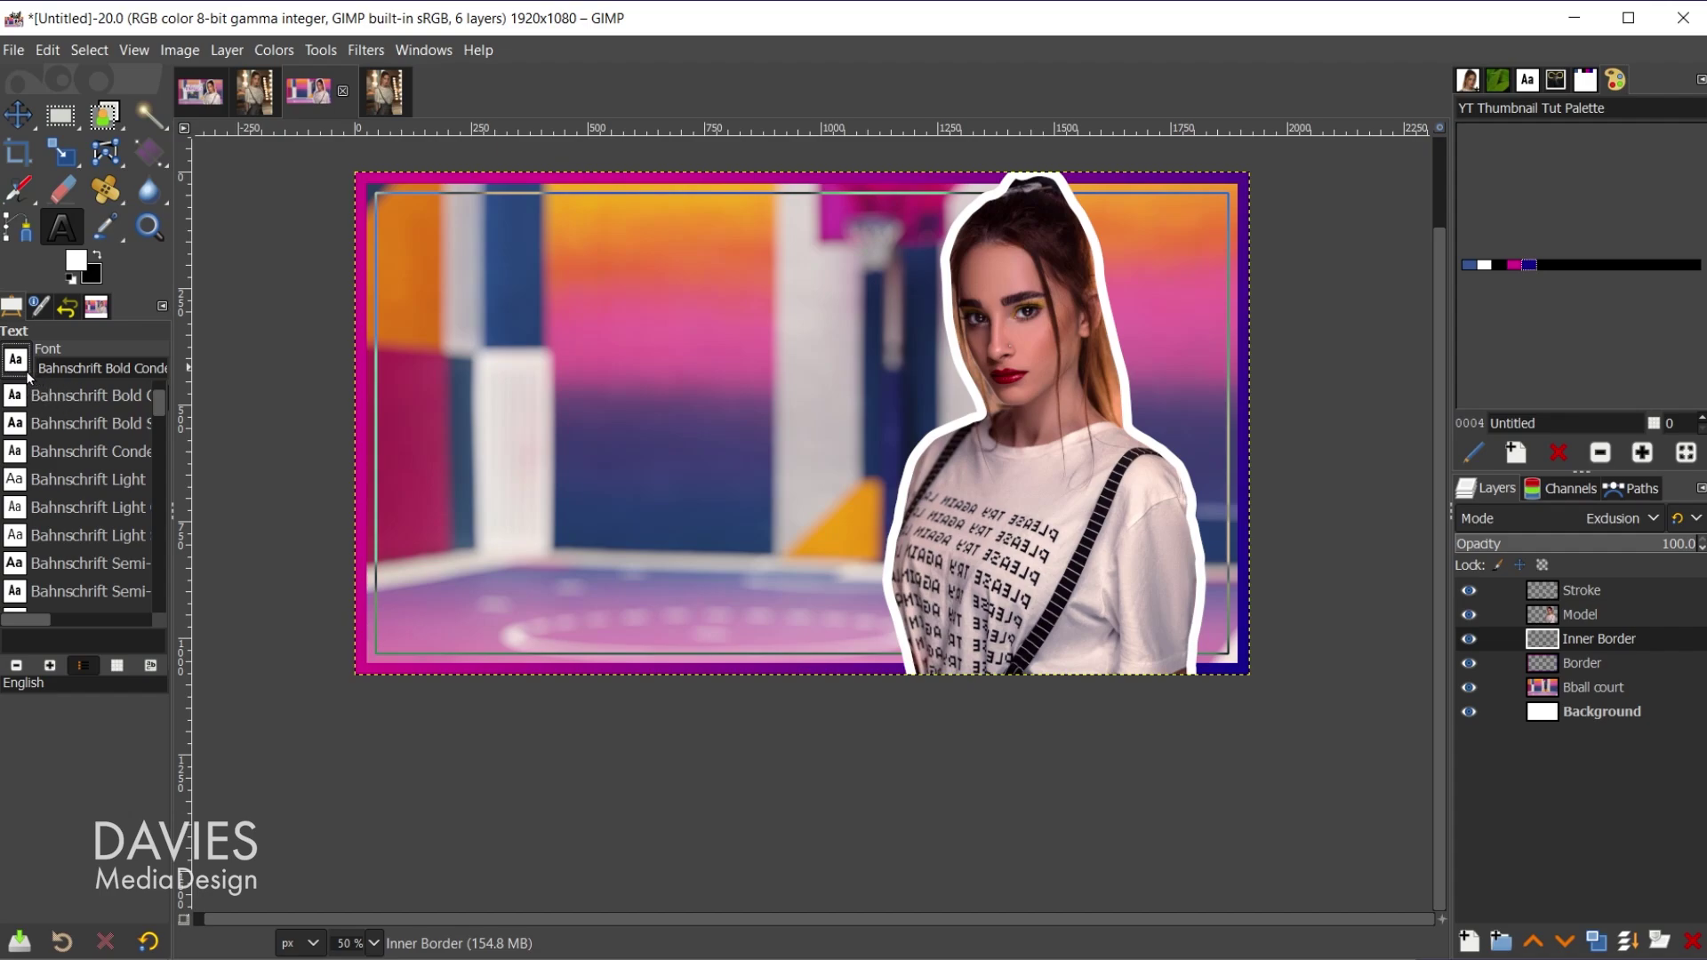
pyautogui.click(18, 368)
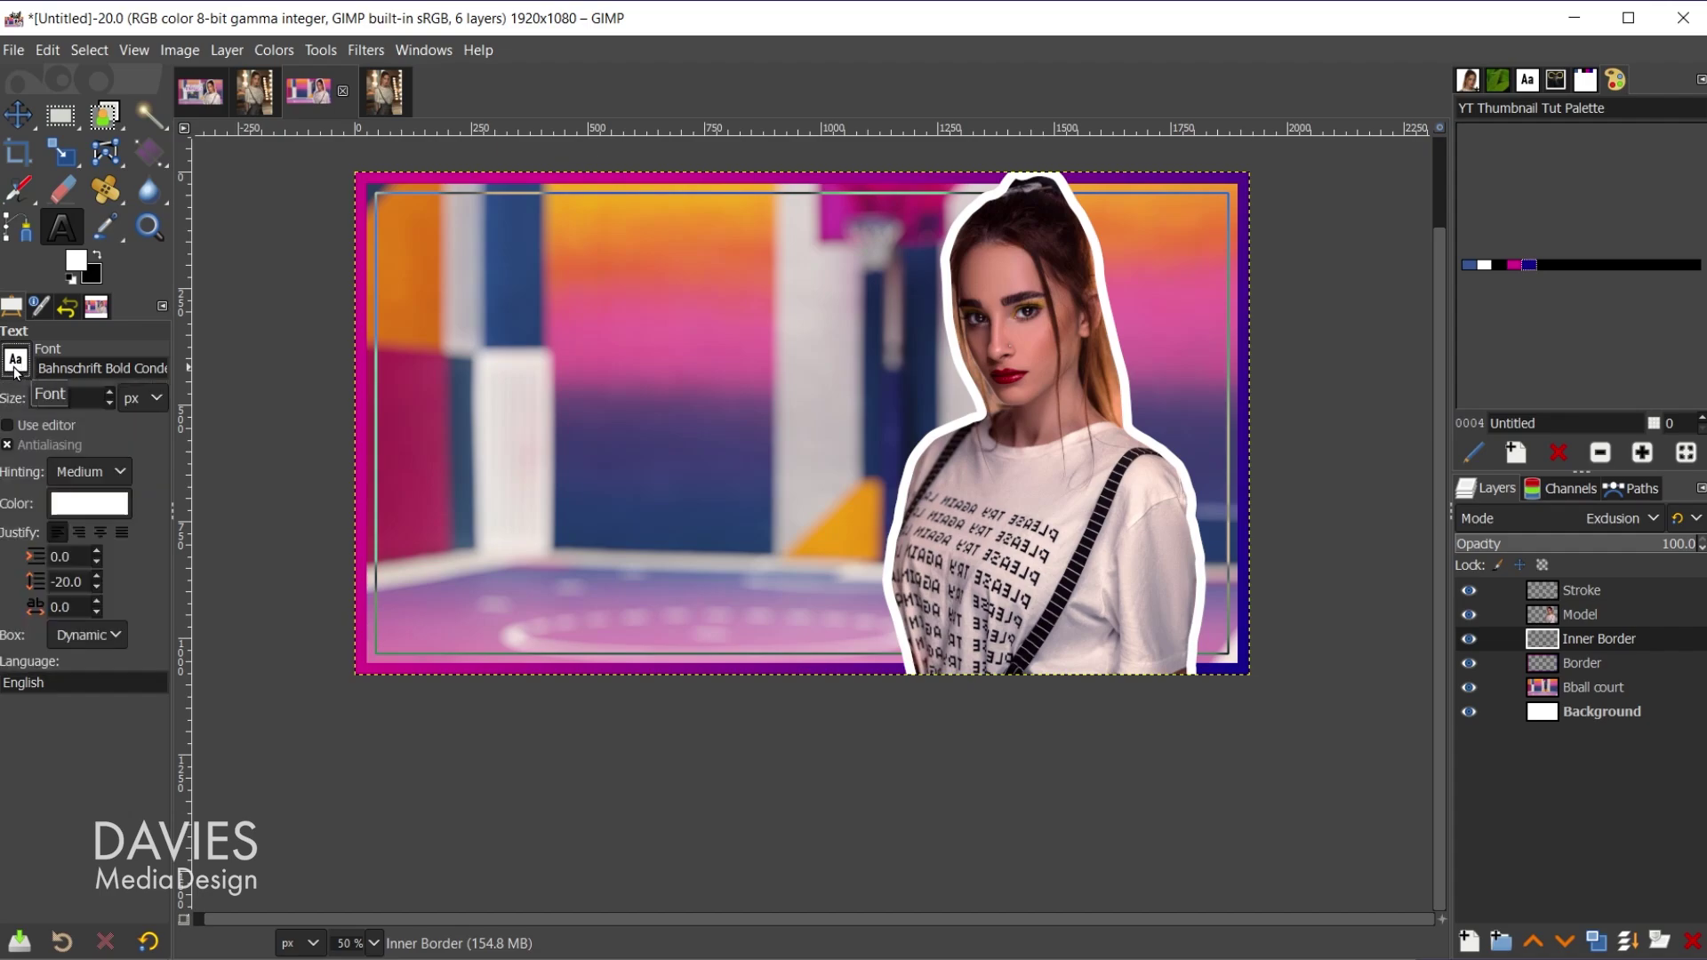
pyautogui.doubleClick(66, 392)
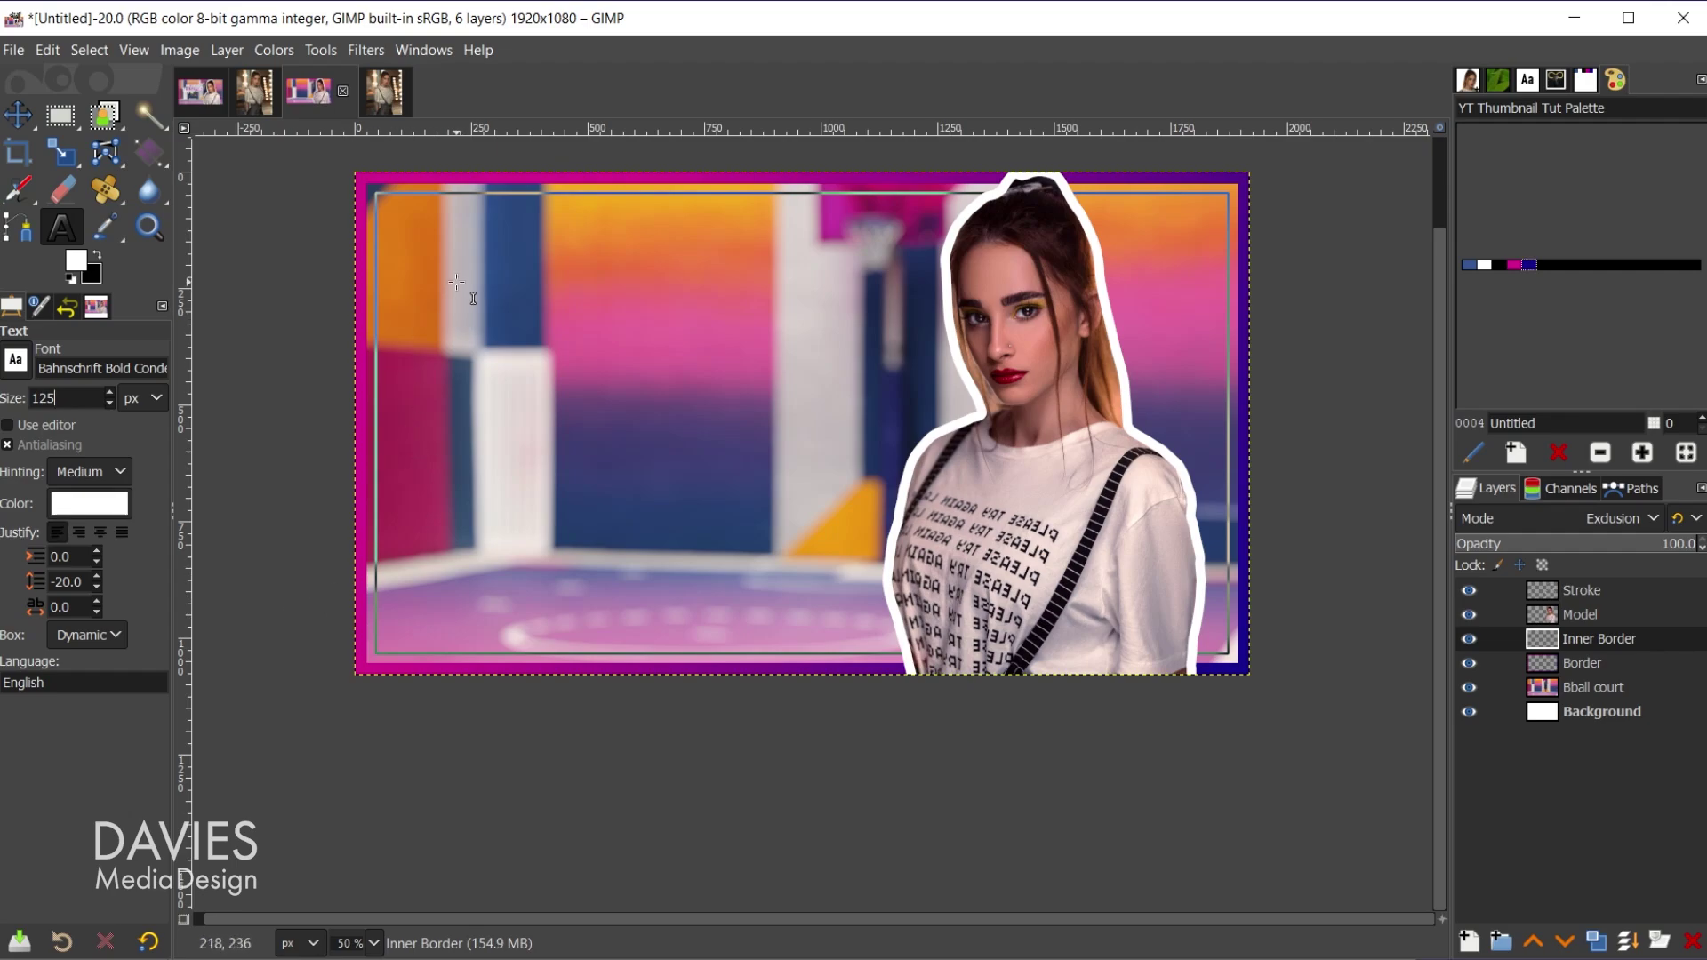
pyautogui.tripleClick(78, 581)
pyautogui.write('0')
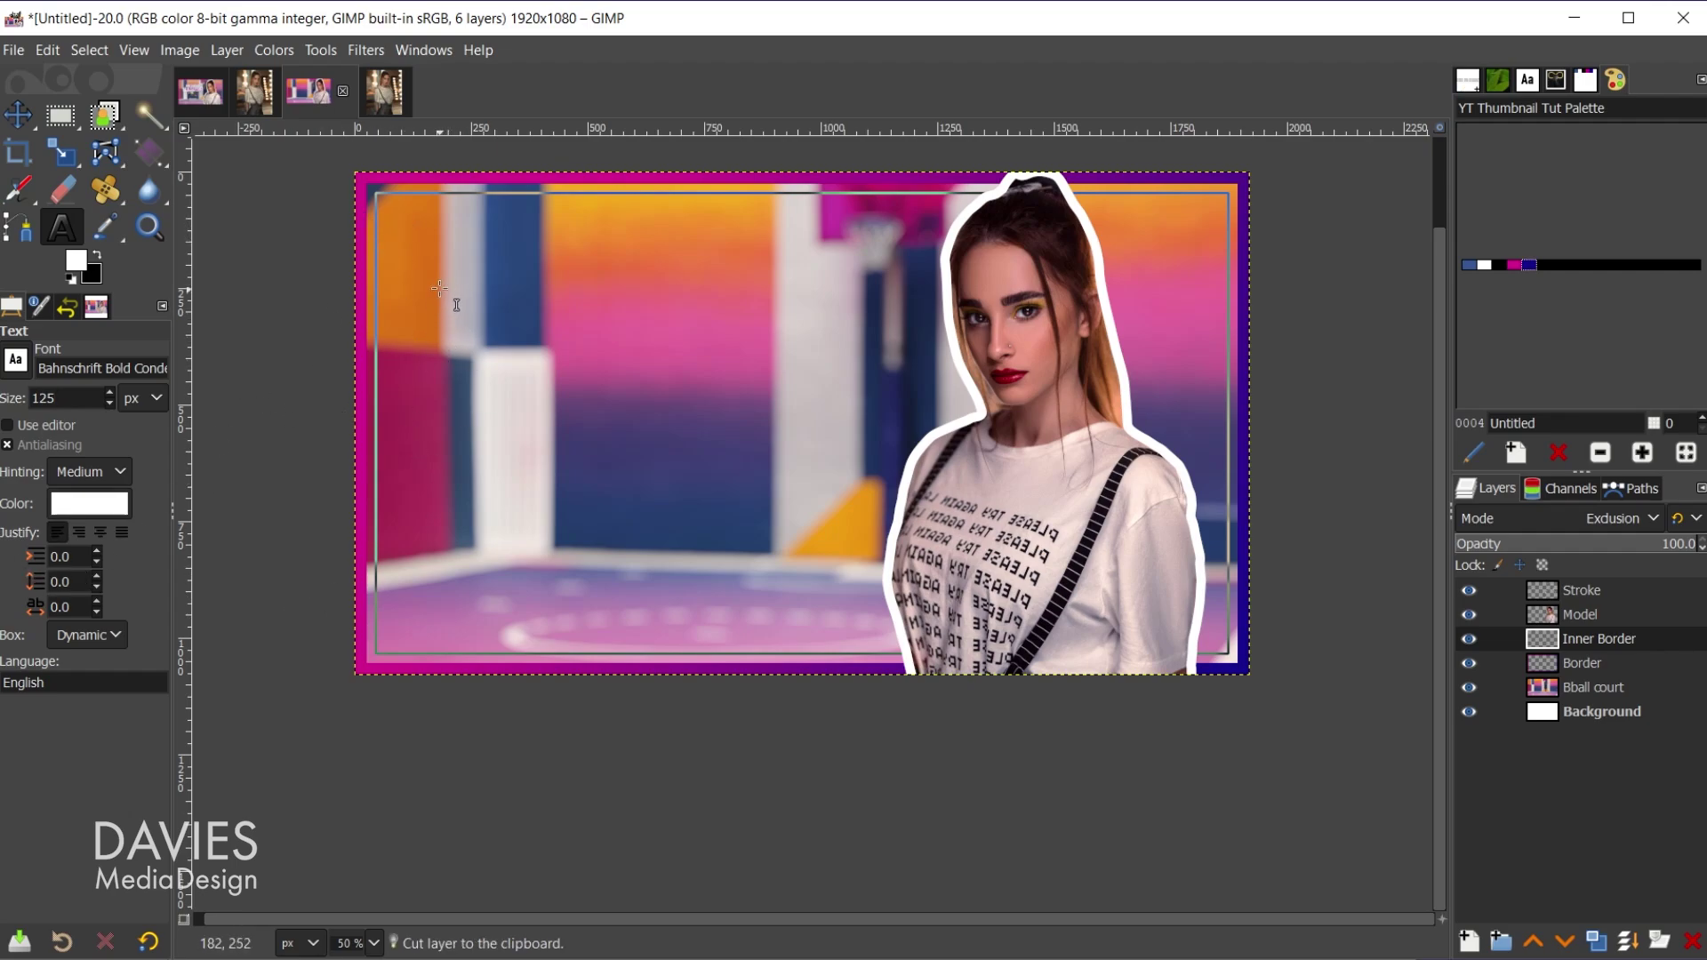
# Type 'HOW TO DESIGN' and 'THUMBNAILS' below it, enlarging THUMBNAILS to 200 px
pyautogui.click(466, 295)
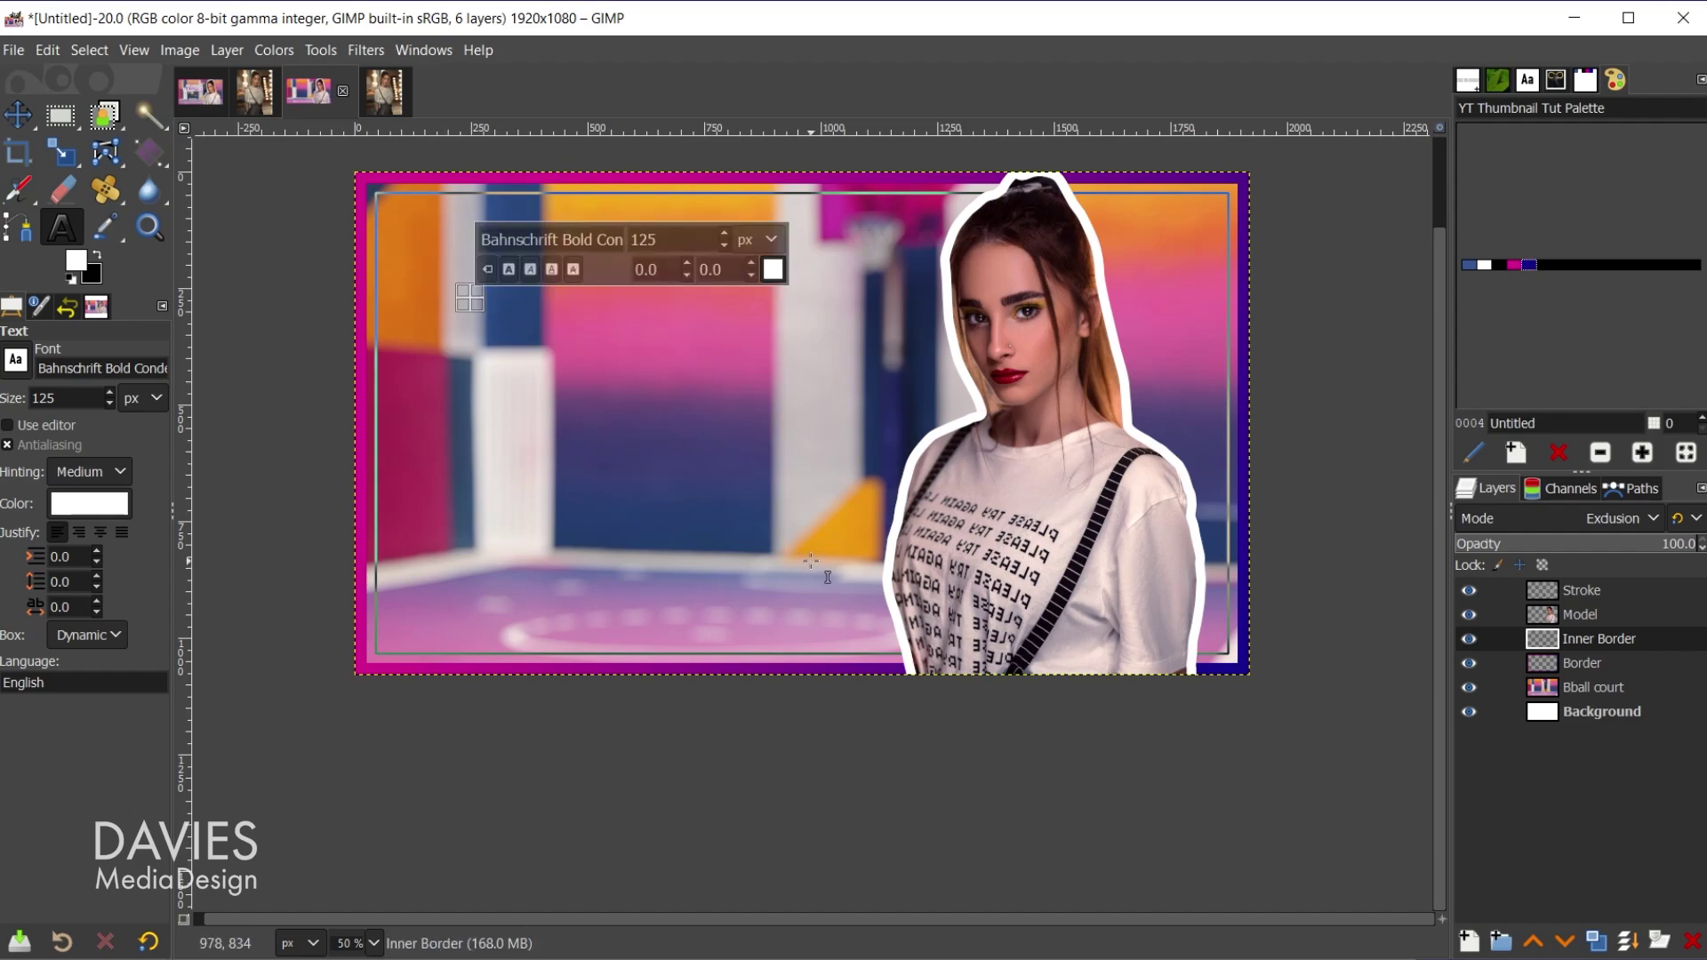
pyautogui.write('HOW TO DESIGN')
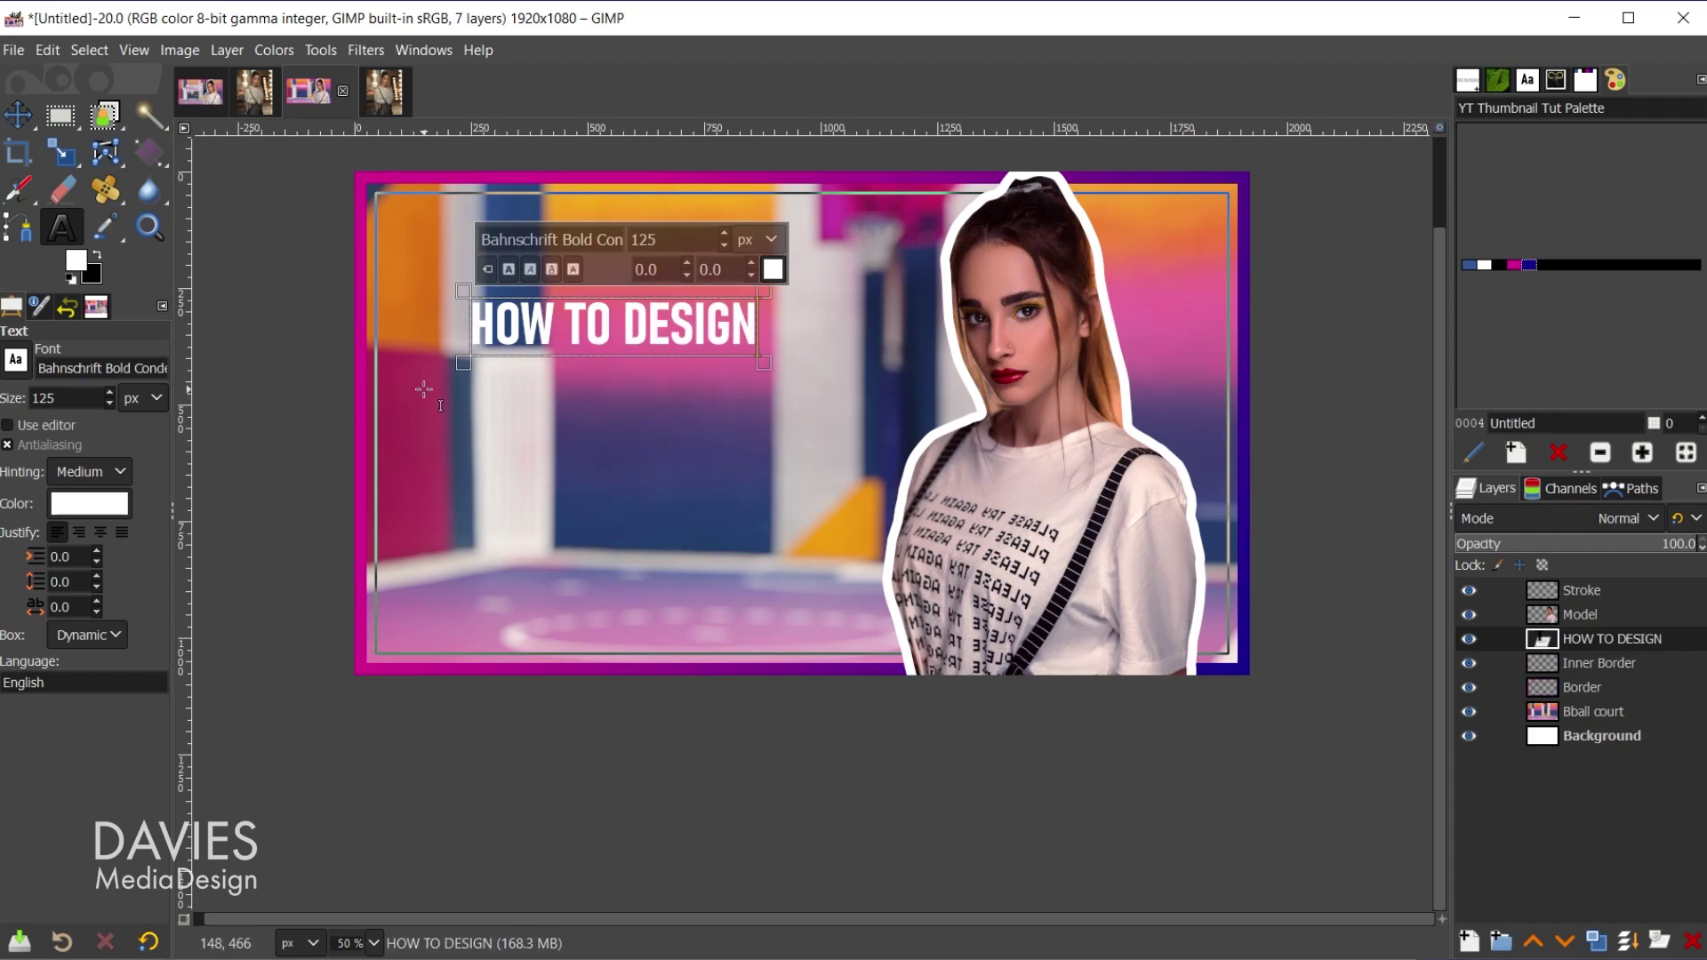
pyautogui.click(430, 375)
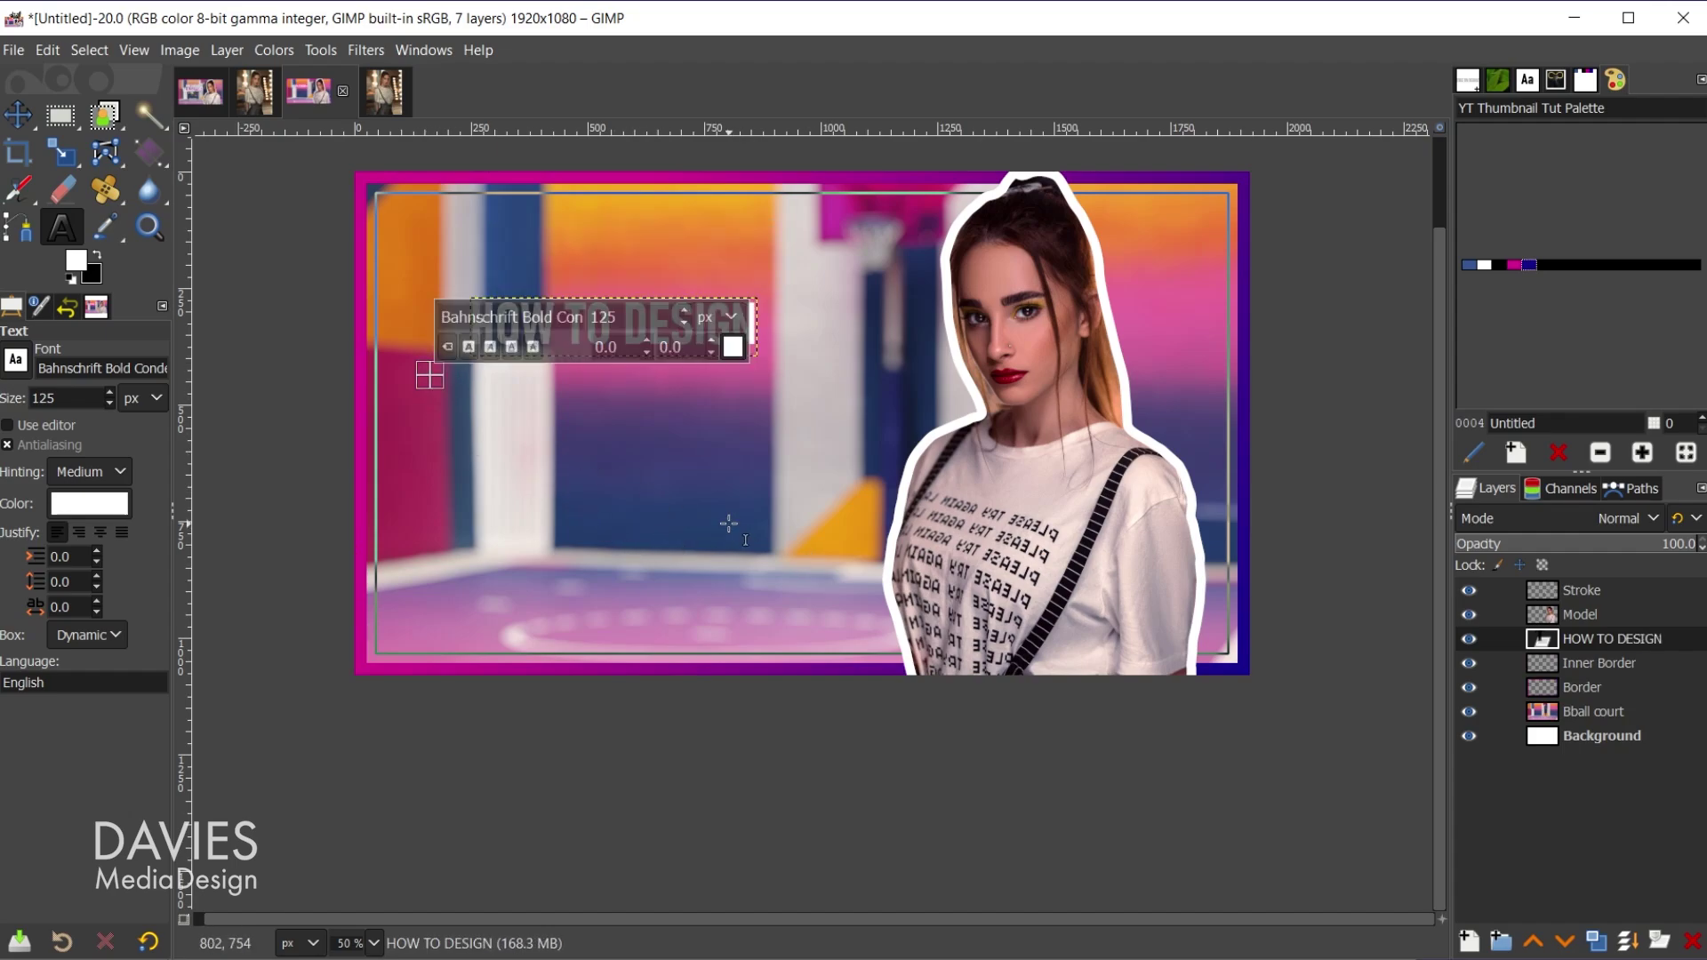
pyautogui.write('THUMBNAILS')
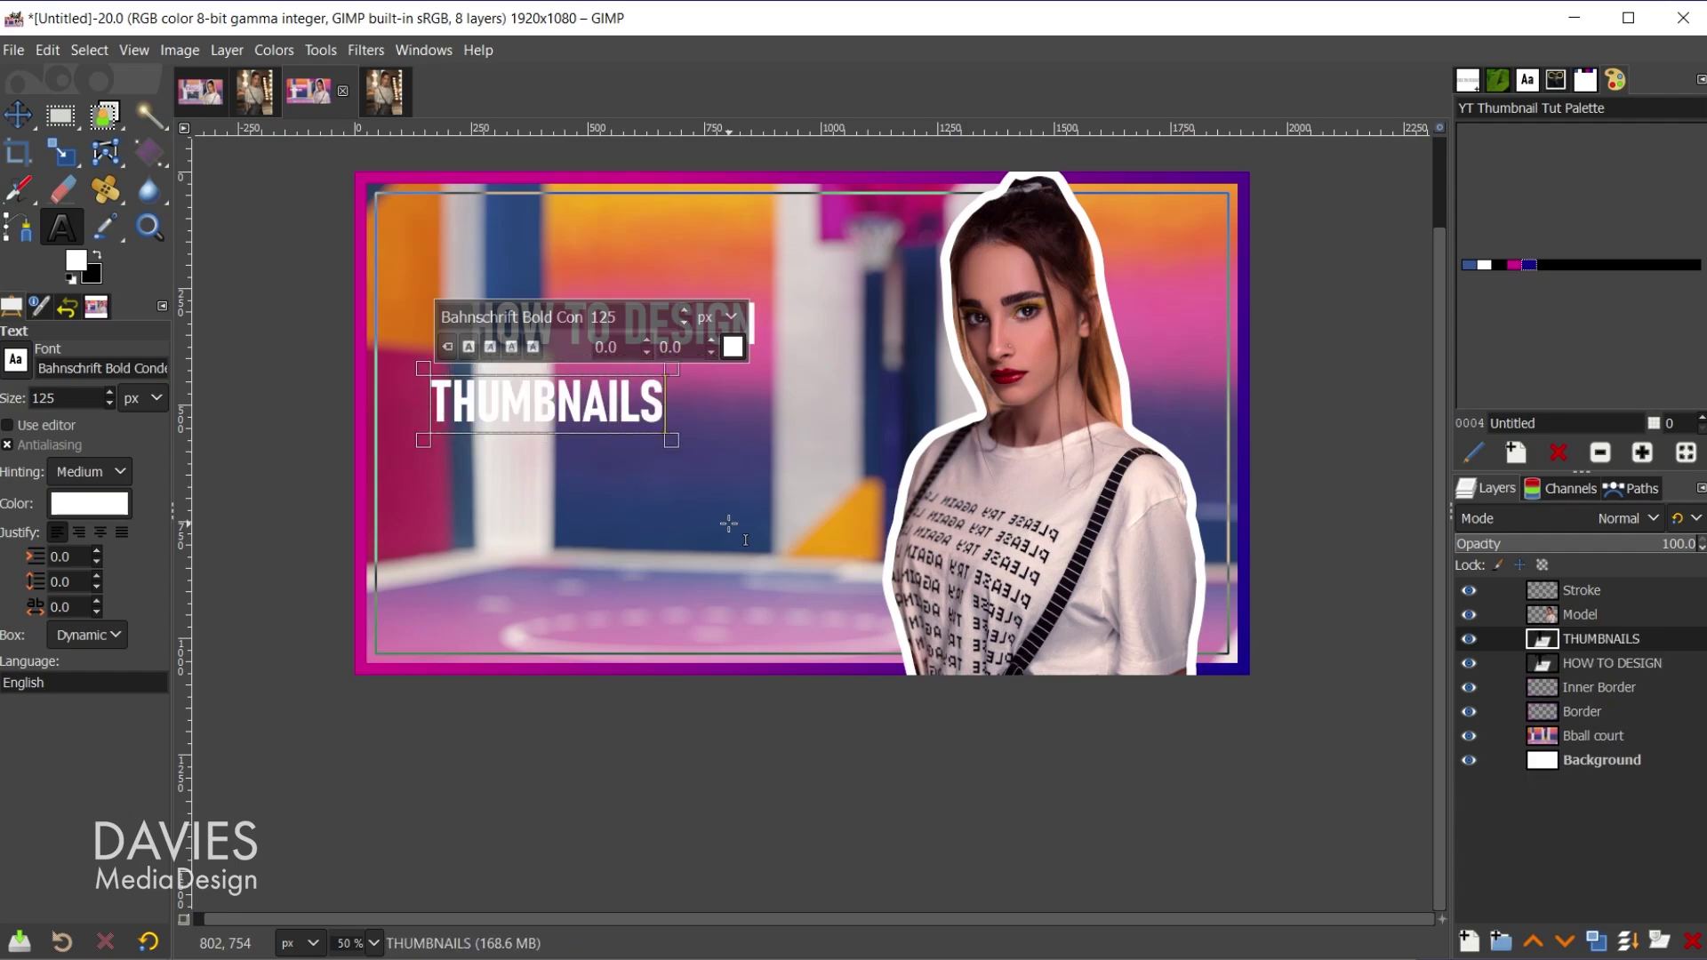
pyautogui.hotkey('ctrl', 'a')
pyautogui.doubleClick(624, 317)
pyautogui.write('200')
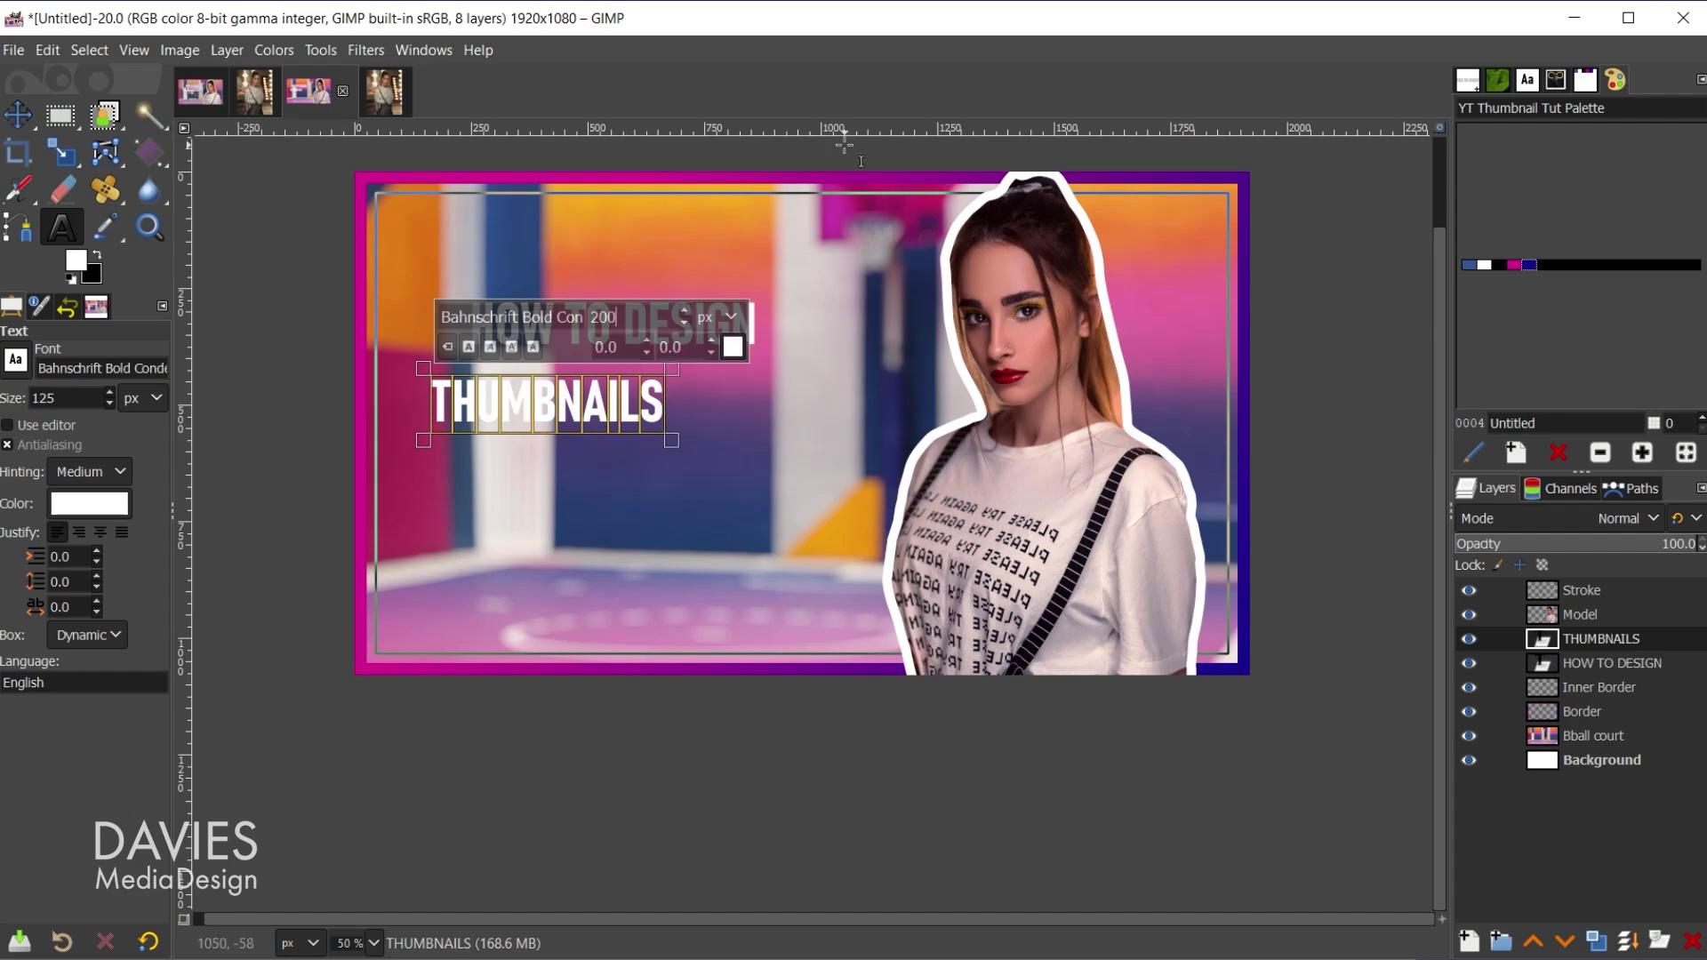
pyautogui.press('Return')
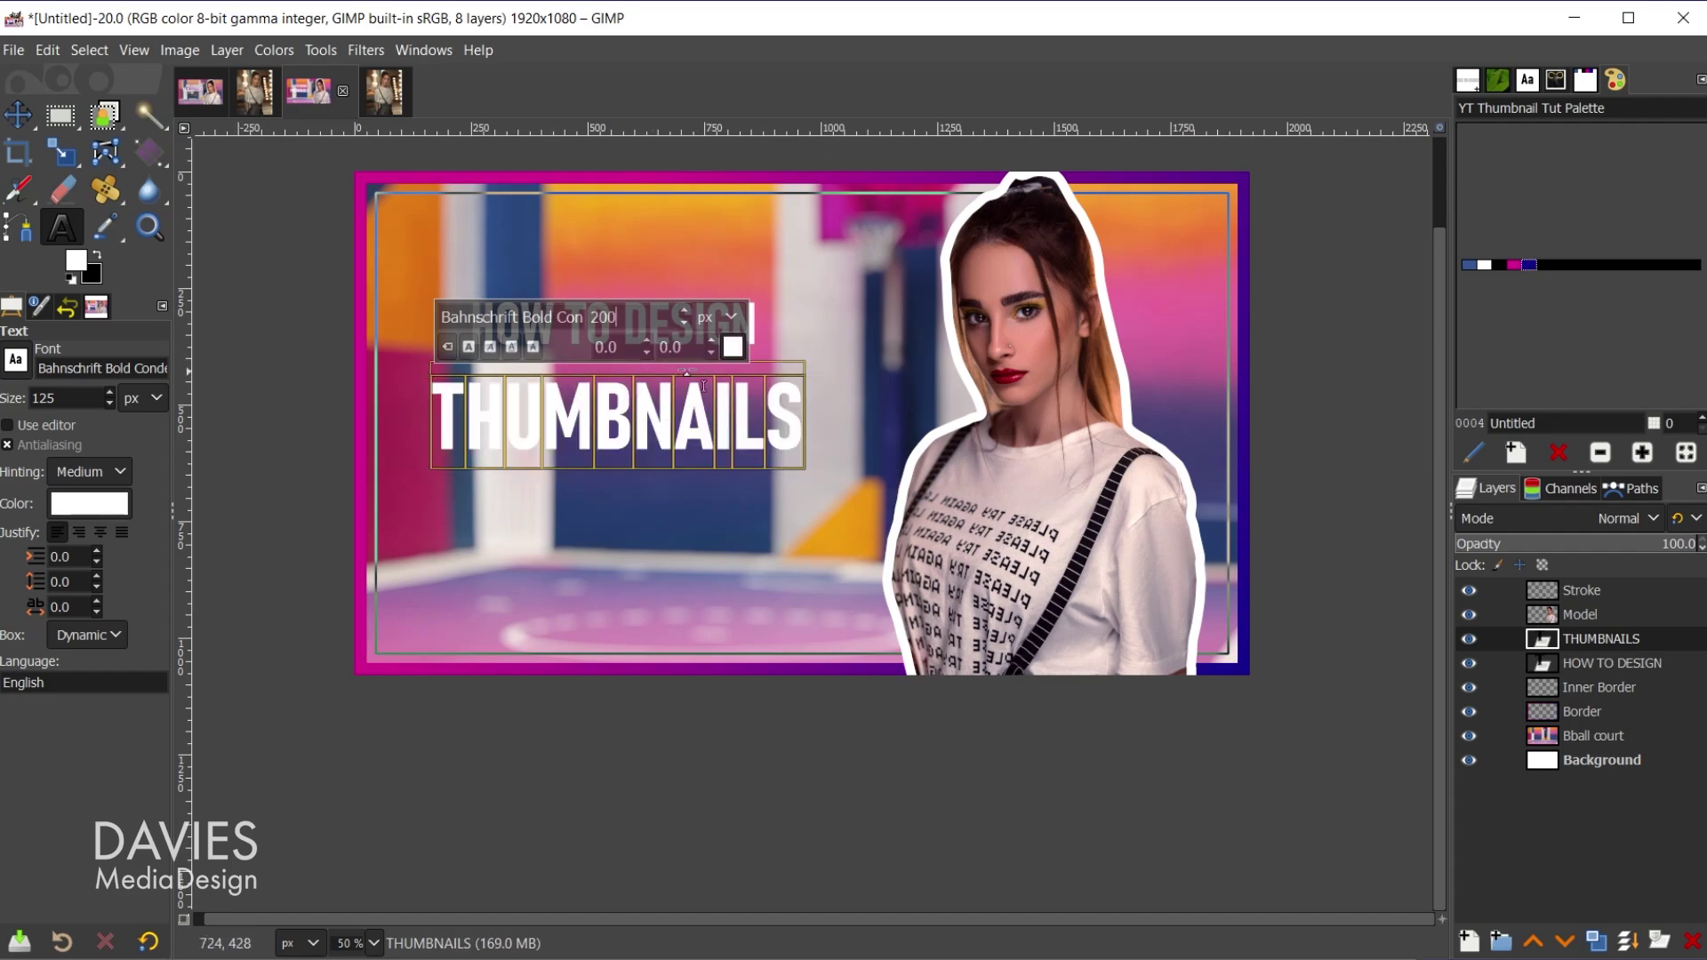
# Change the THUMBNAILS text colour to black (000000)
pyautogui.click(733, 354)
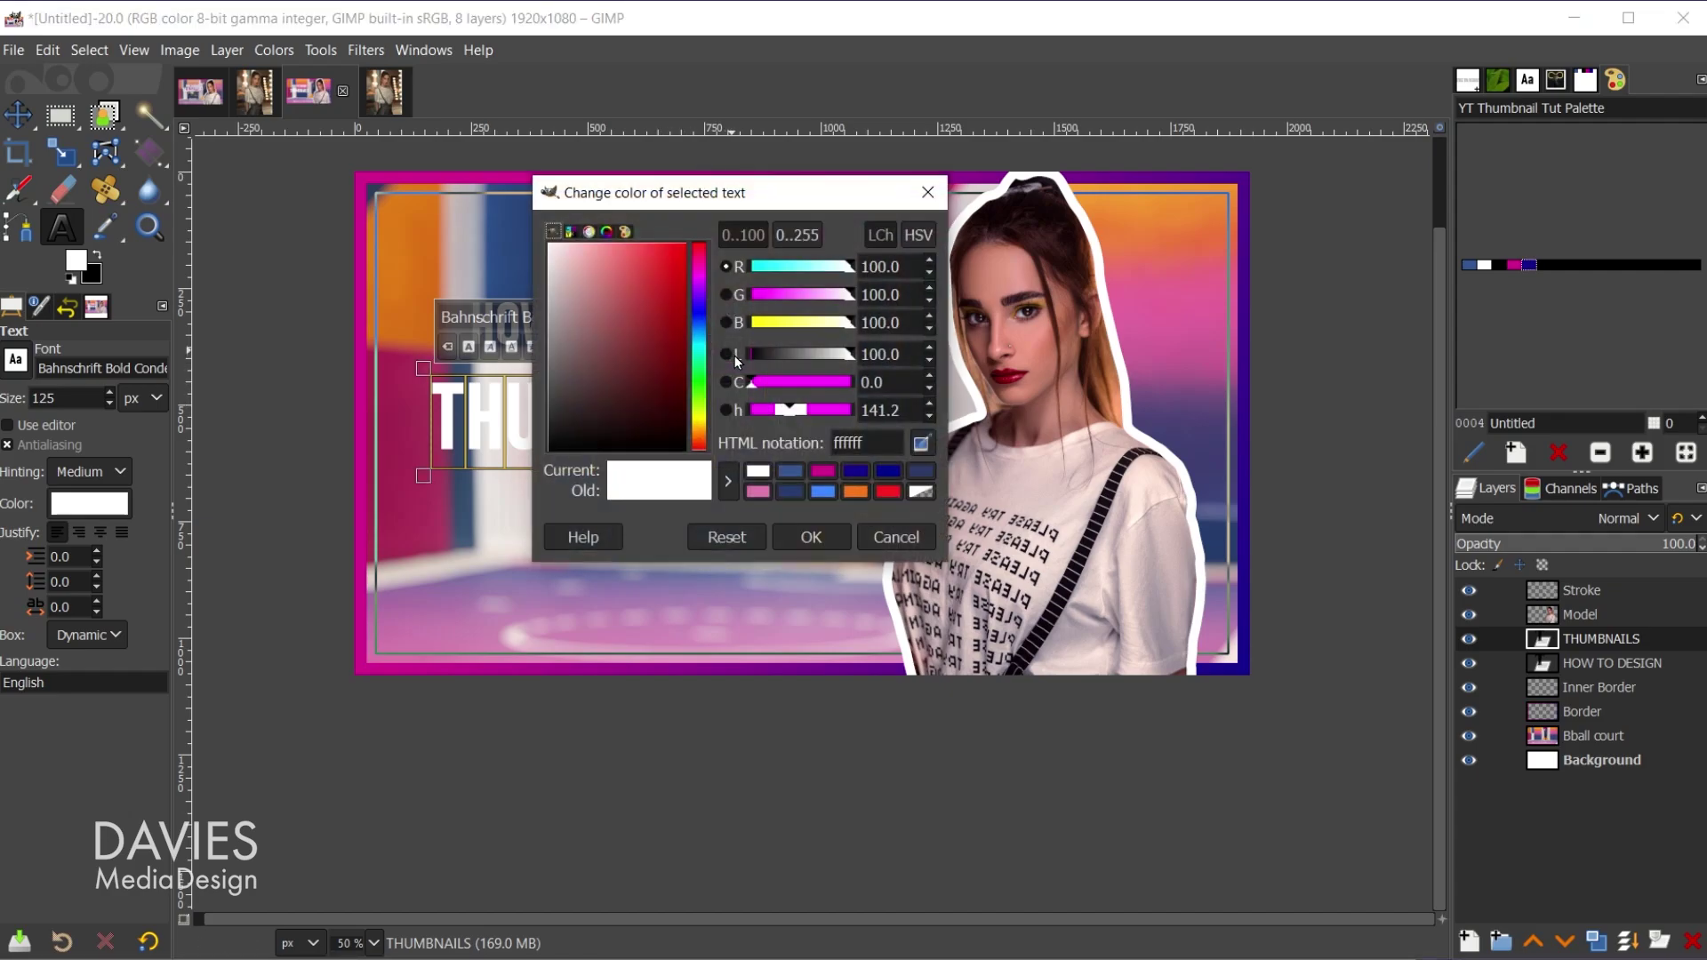
pyautogui.moveTo(621, 418); pyautogui.dragTo(515, 462)
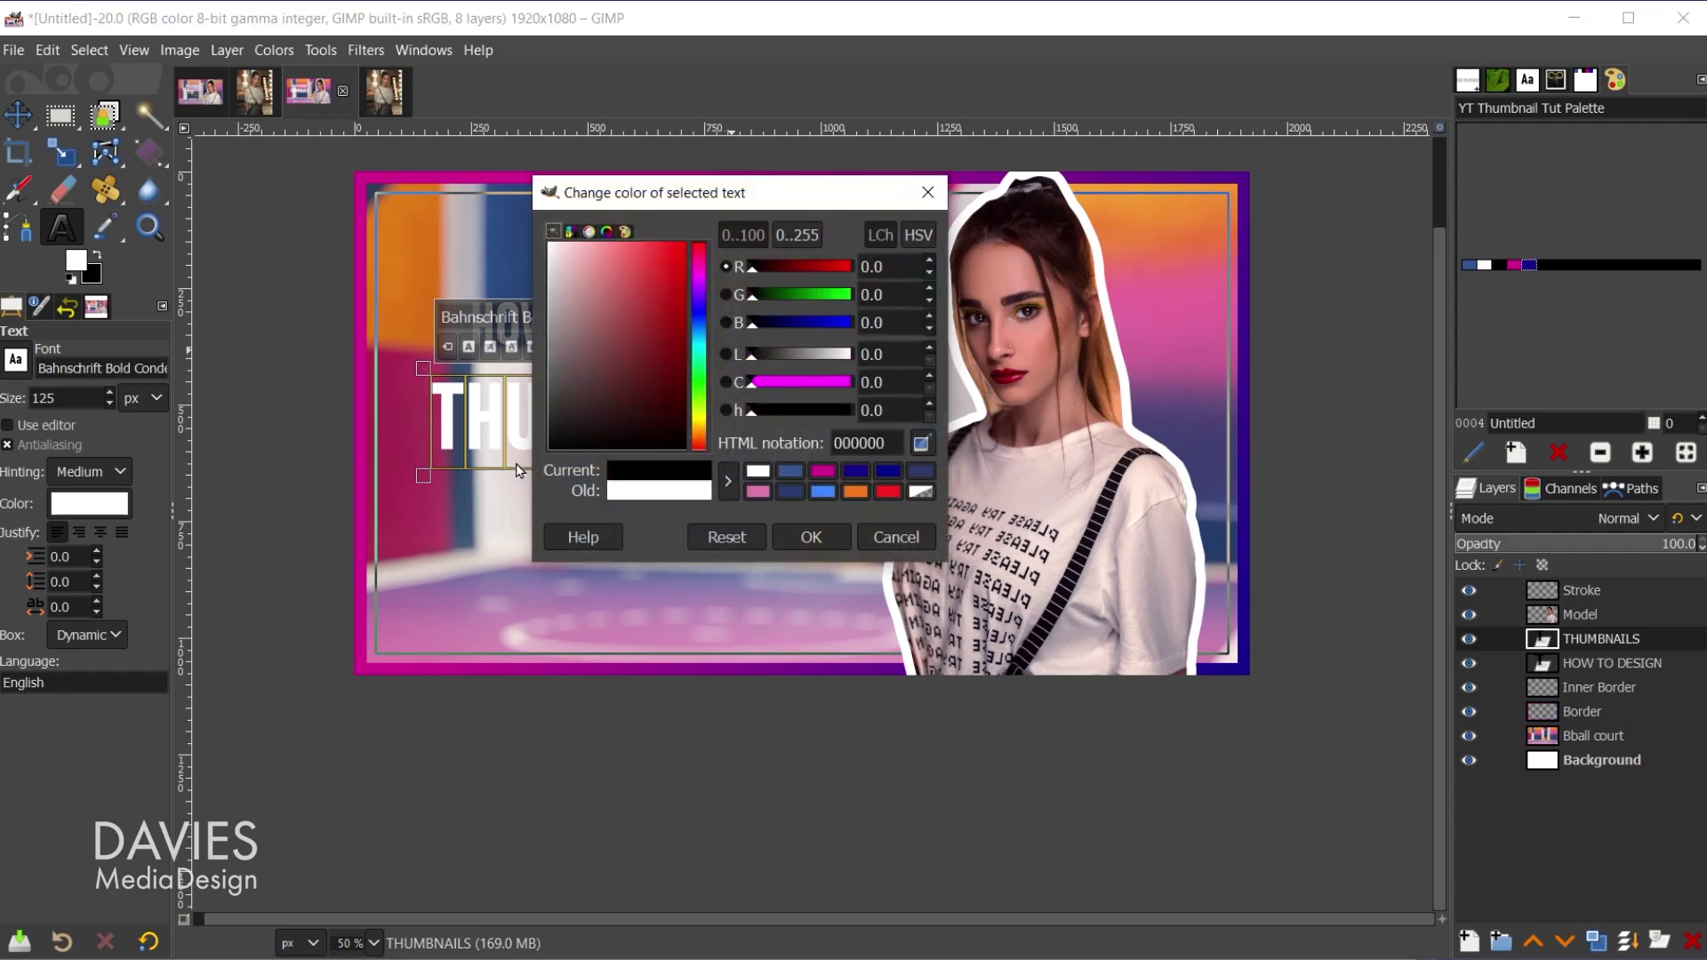
pyautogui.click(811, 537)
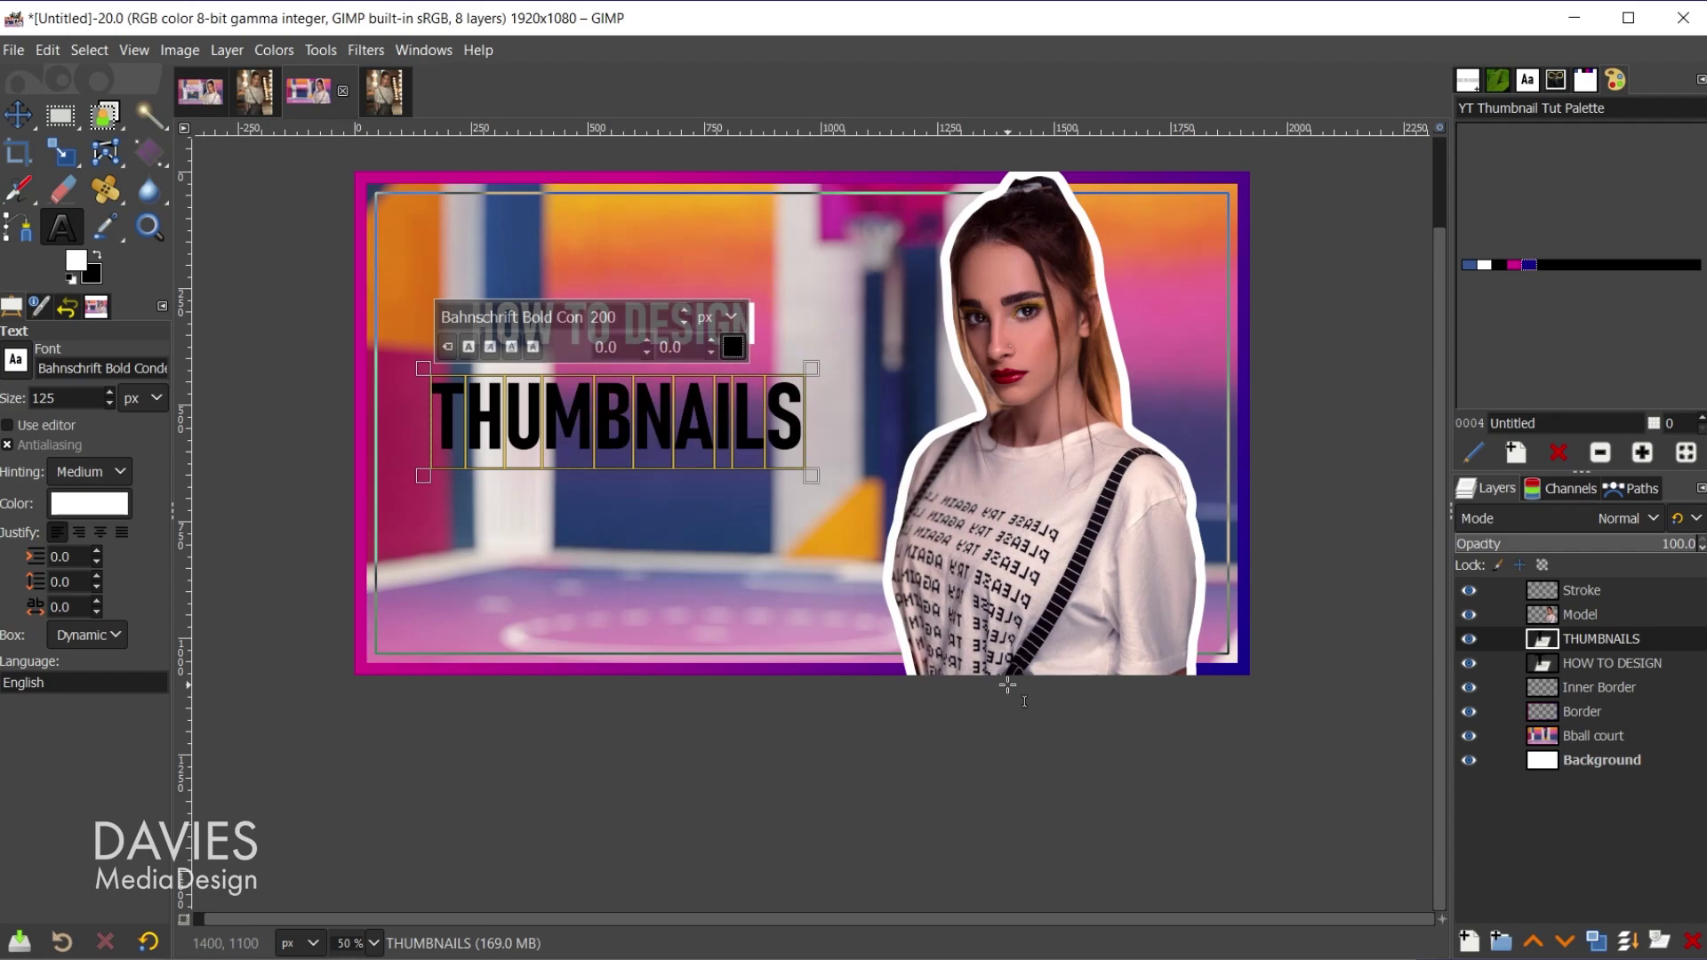
# Move THUMBNAILS up beneath HOW TO DESIGN and nudge the heading into alignment
pyautogui.click(18, 116)
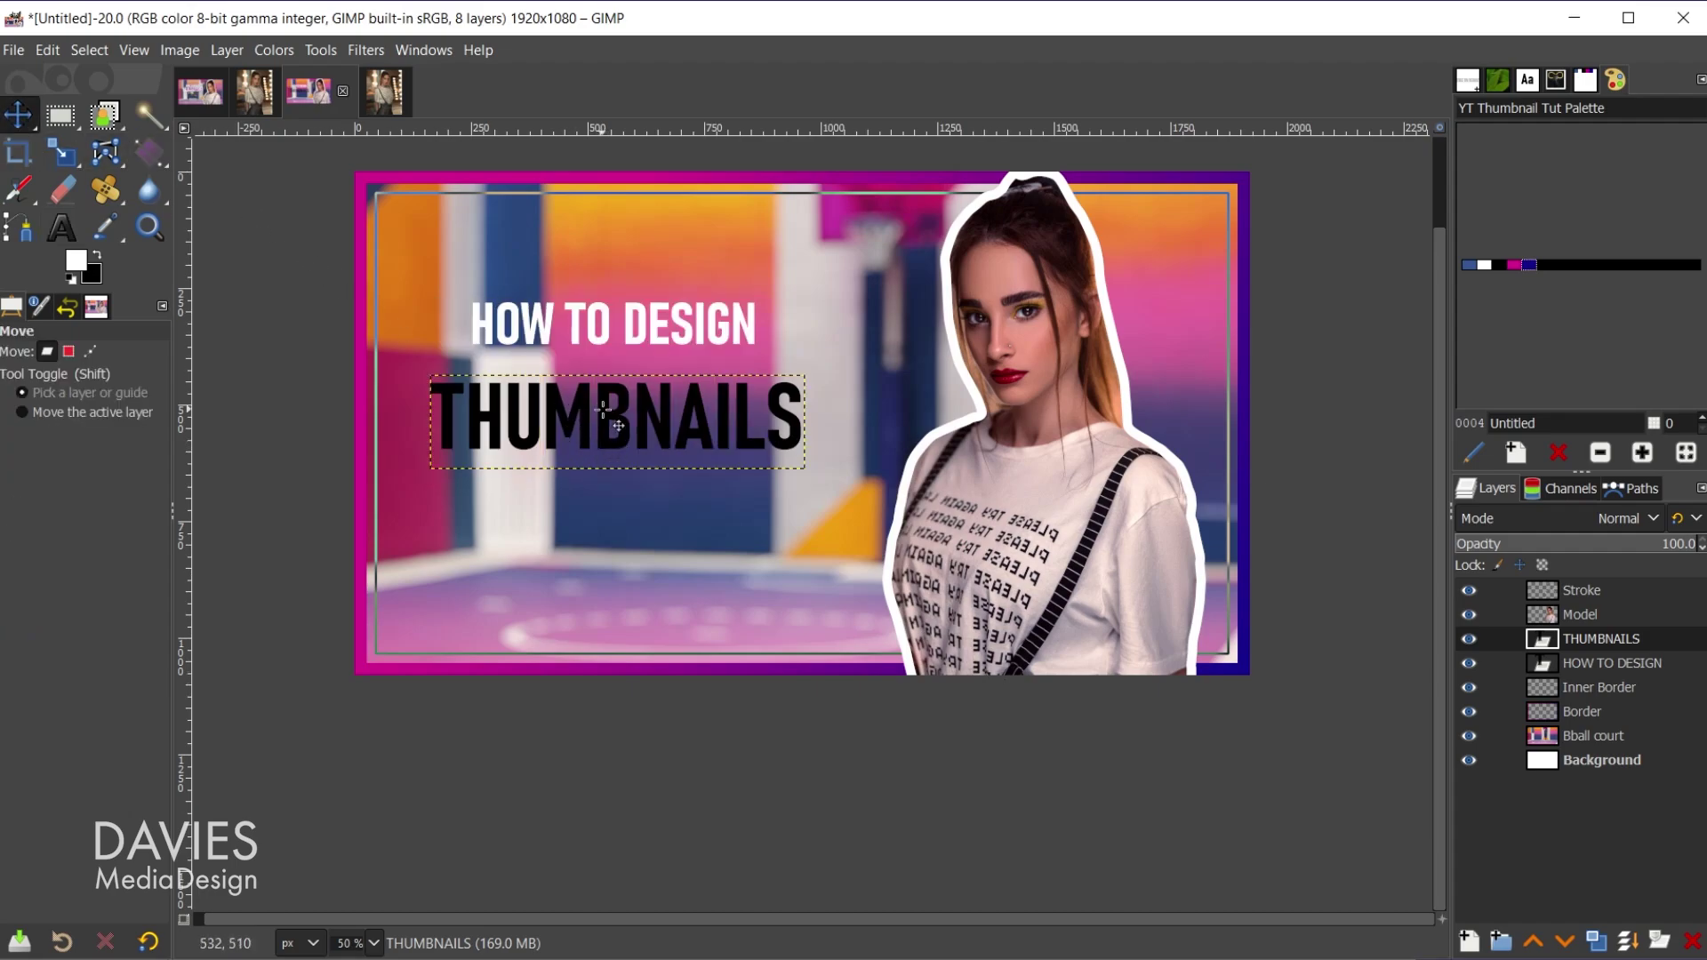
pyautogui.moveTo(603, 410); pyautogui.dragTo(609, 391)
pyautogui.moveTo(647, 324)
pyautogui.mouseDown()
pyautogui.moveTo(668, 327)
pyautogui.moveTo(646, 329)
pyautogui.mouseUp()
pyautogui.press('pageup')
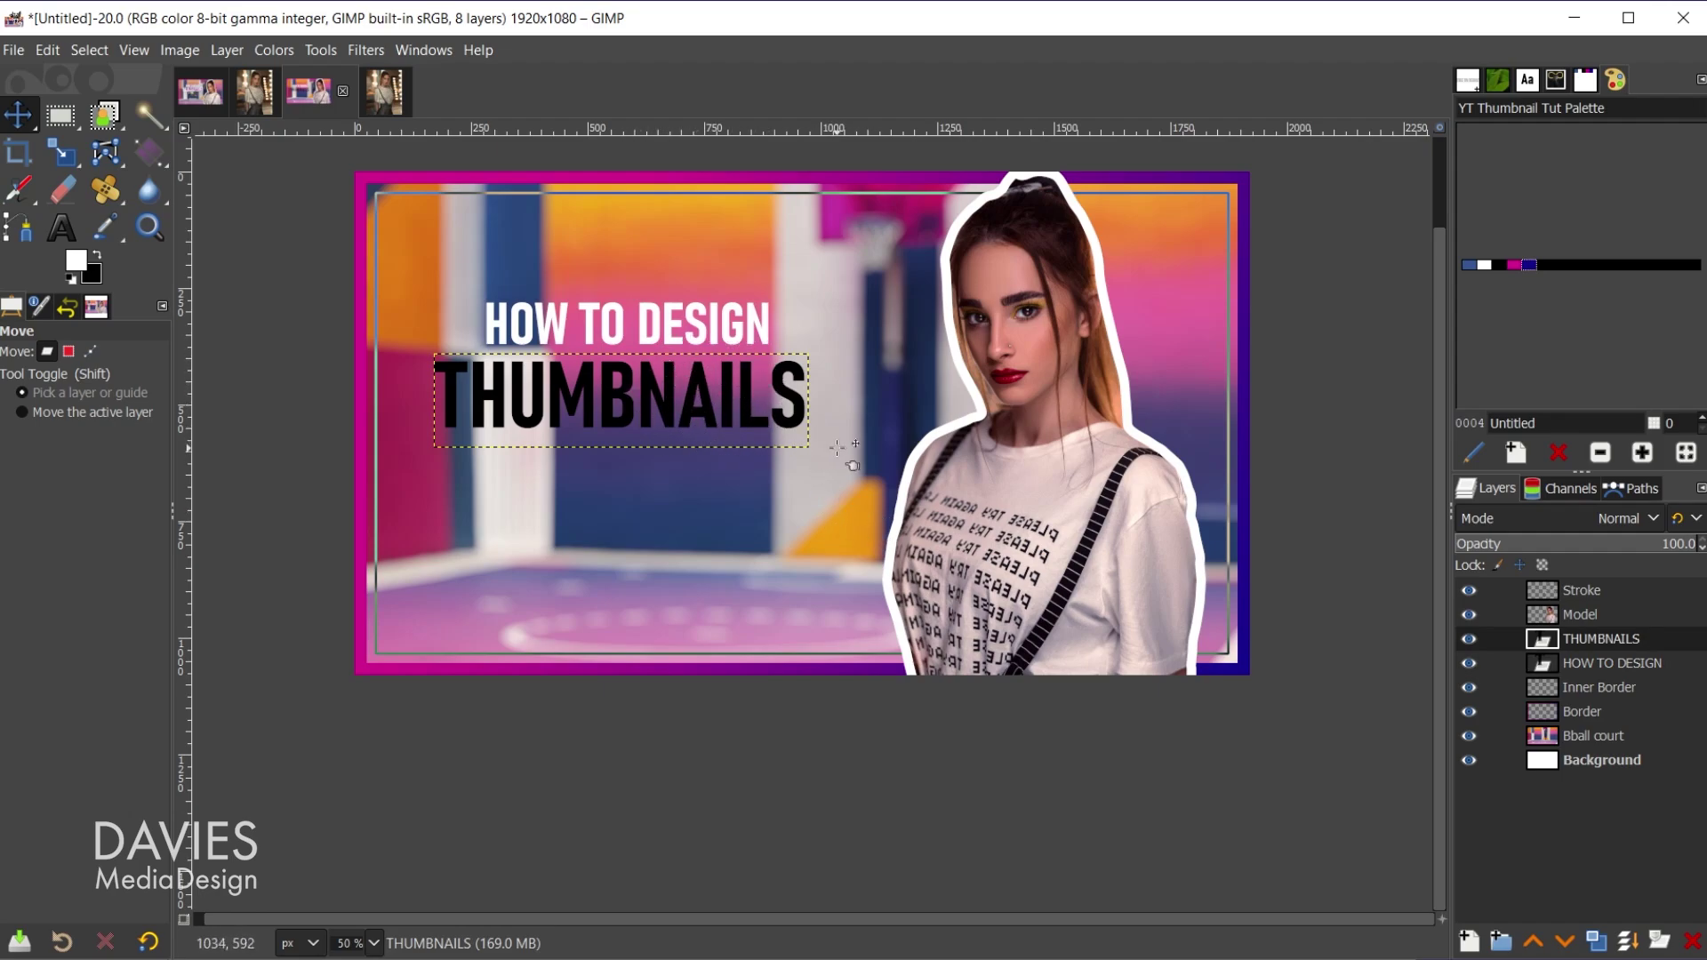
# Add a new layer named Textbox above HOW TO DESIGN
pyautogui.click(1545, 665)
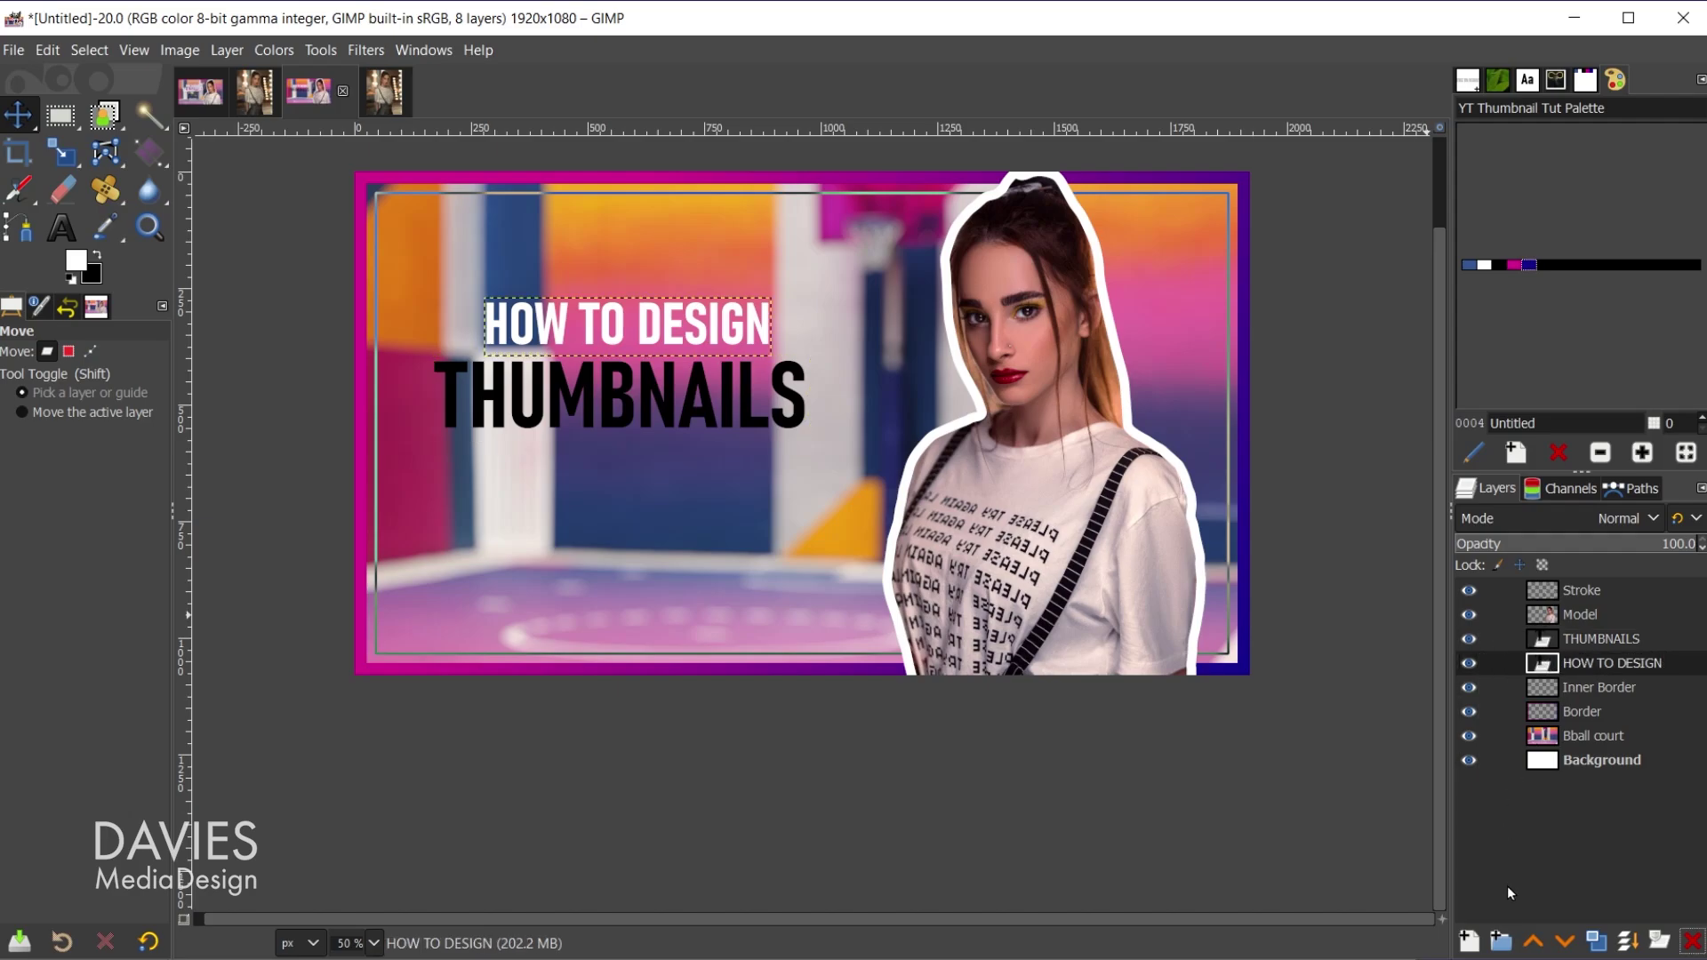
pyautogui.click(1468, 942)
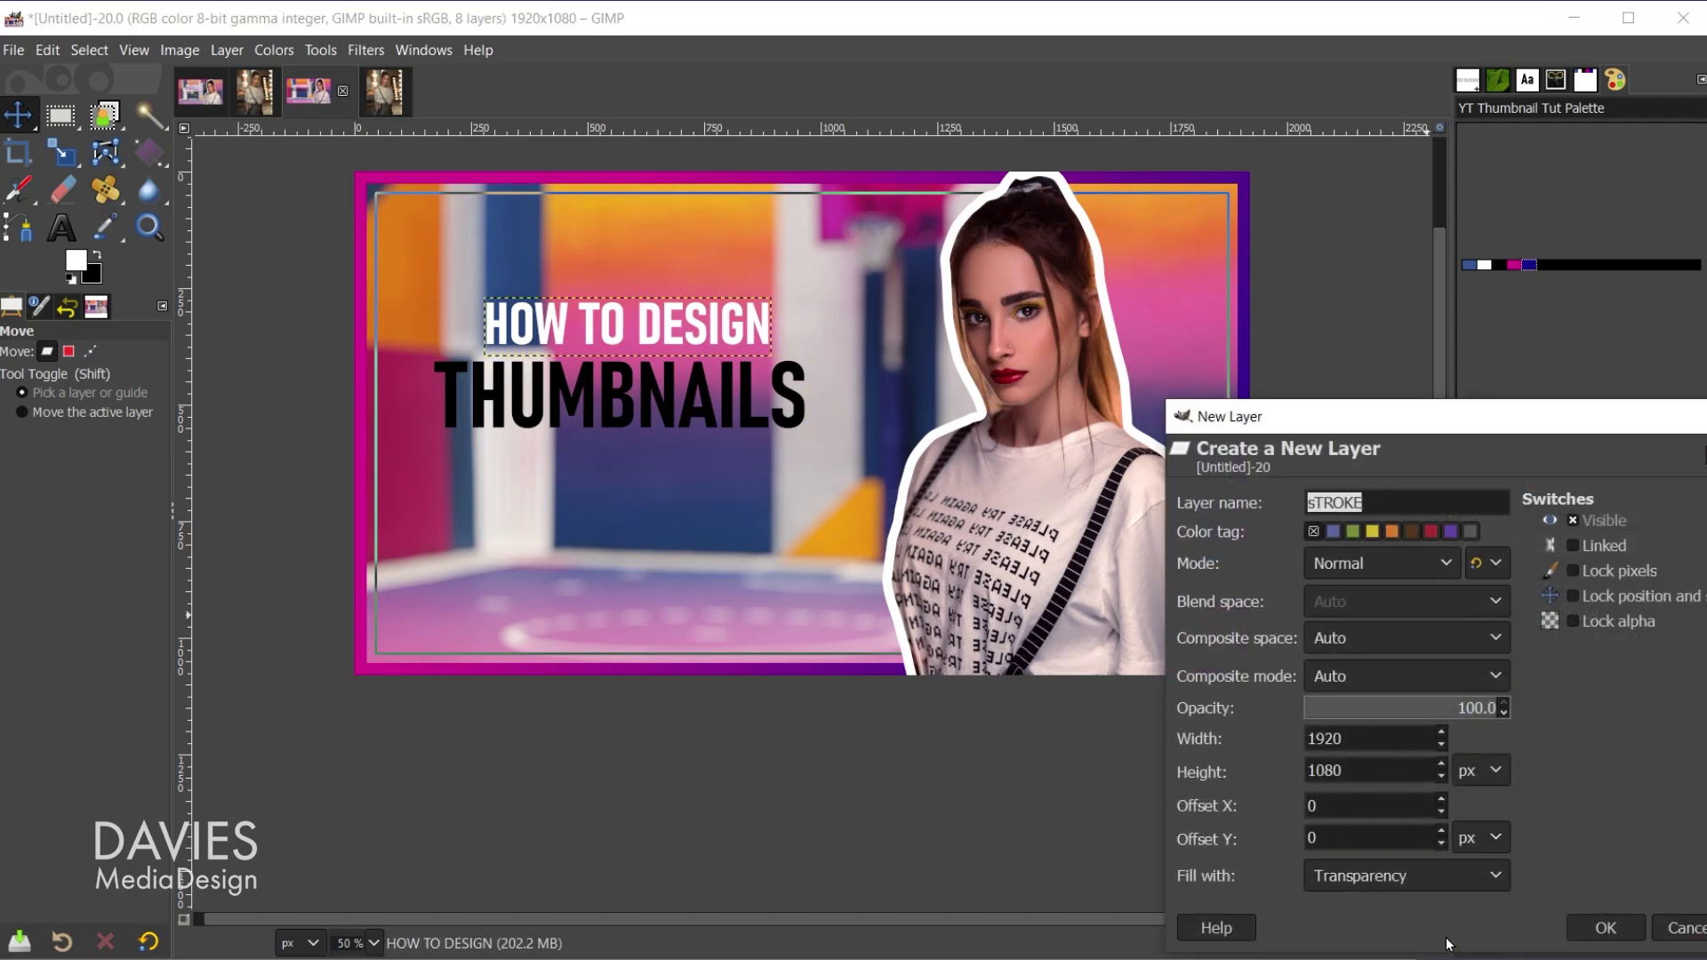
pyautogui.write('Textbox')
pyautogui.click(1605, 927)
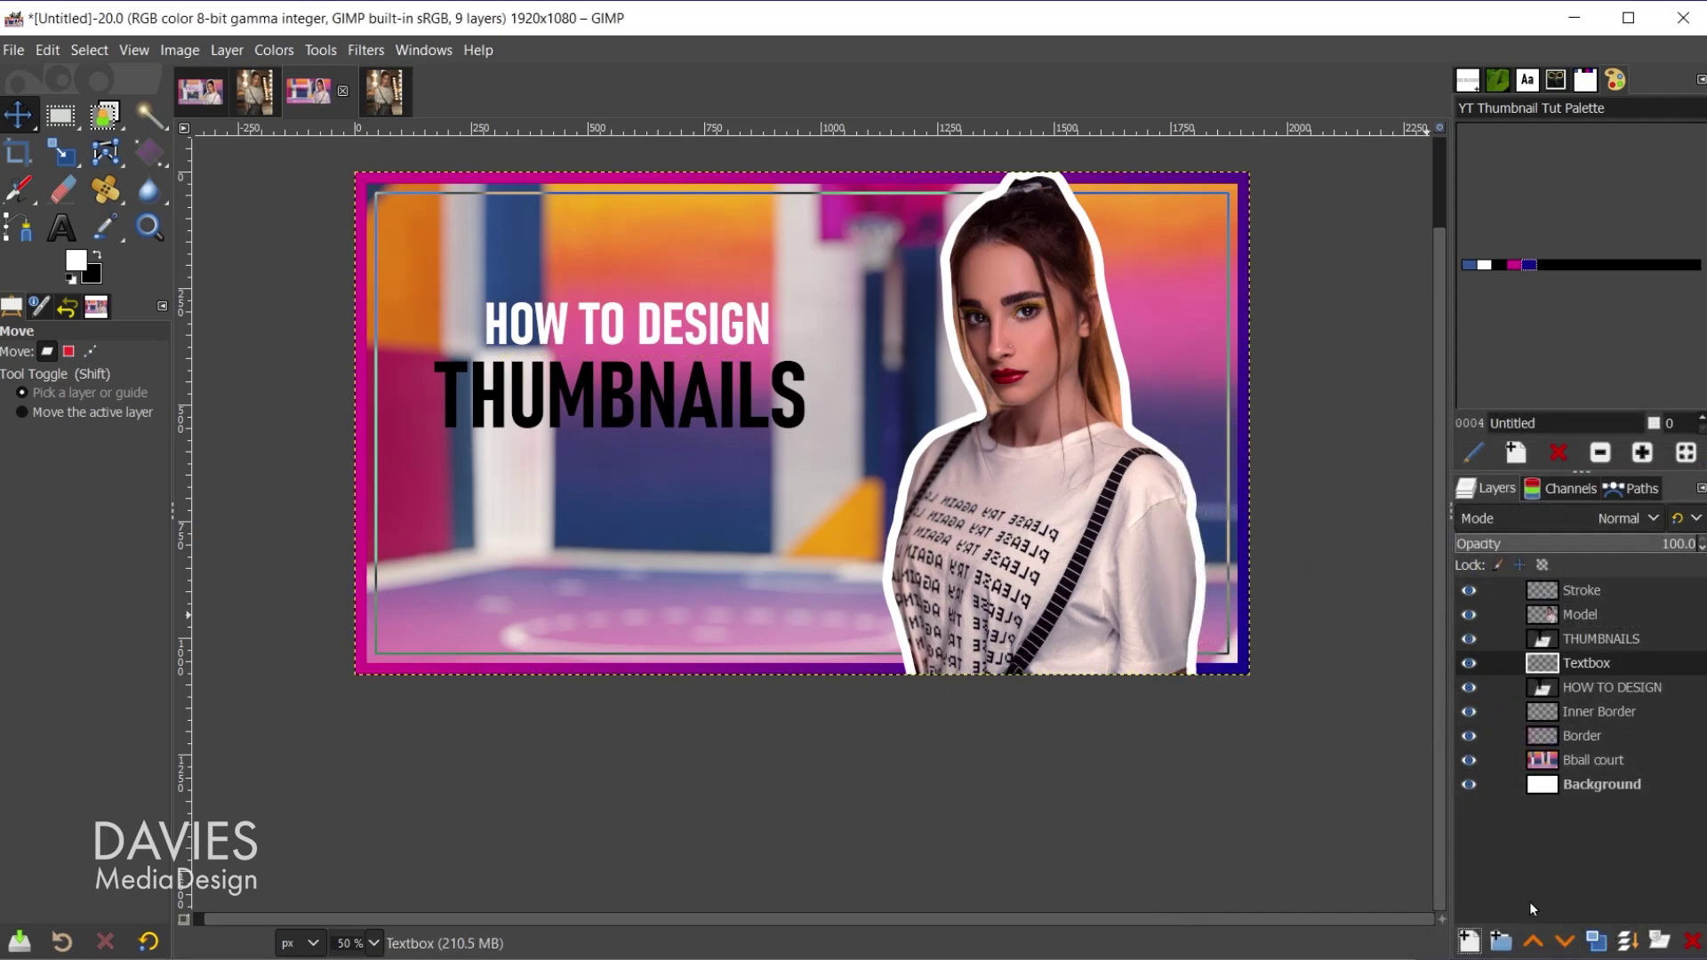
# Fill a rectangle around THUMBNAILS with white, deselect, and crop the layer to content
pyautogui.click(61, 116)
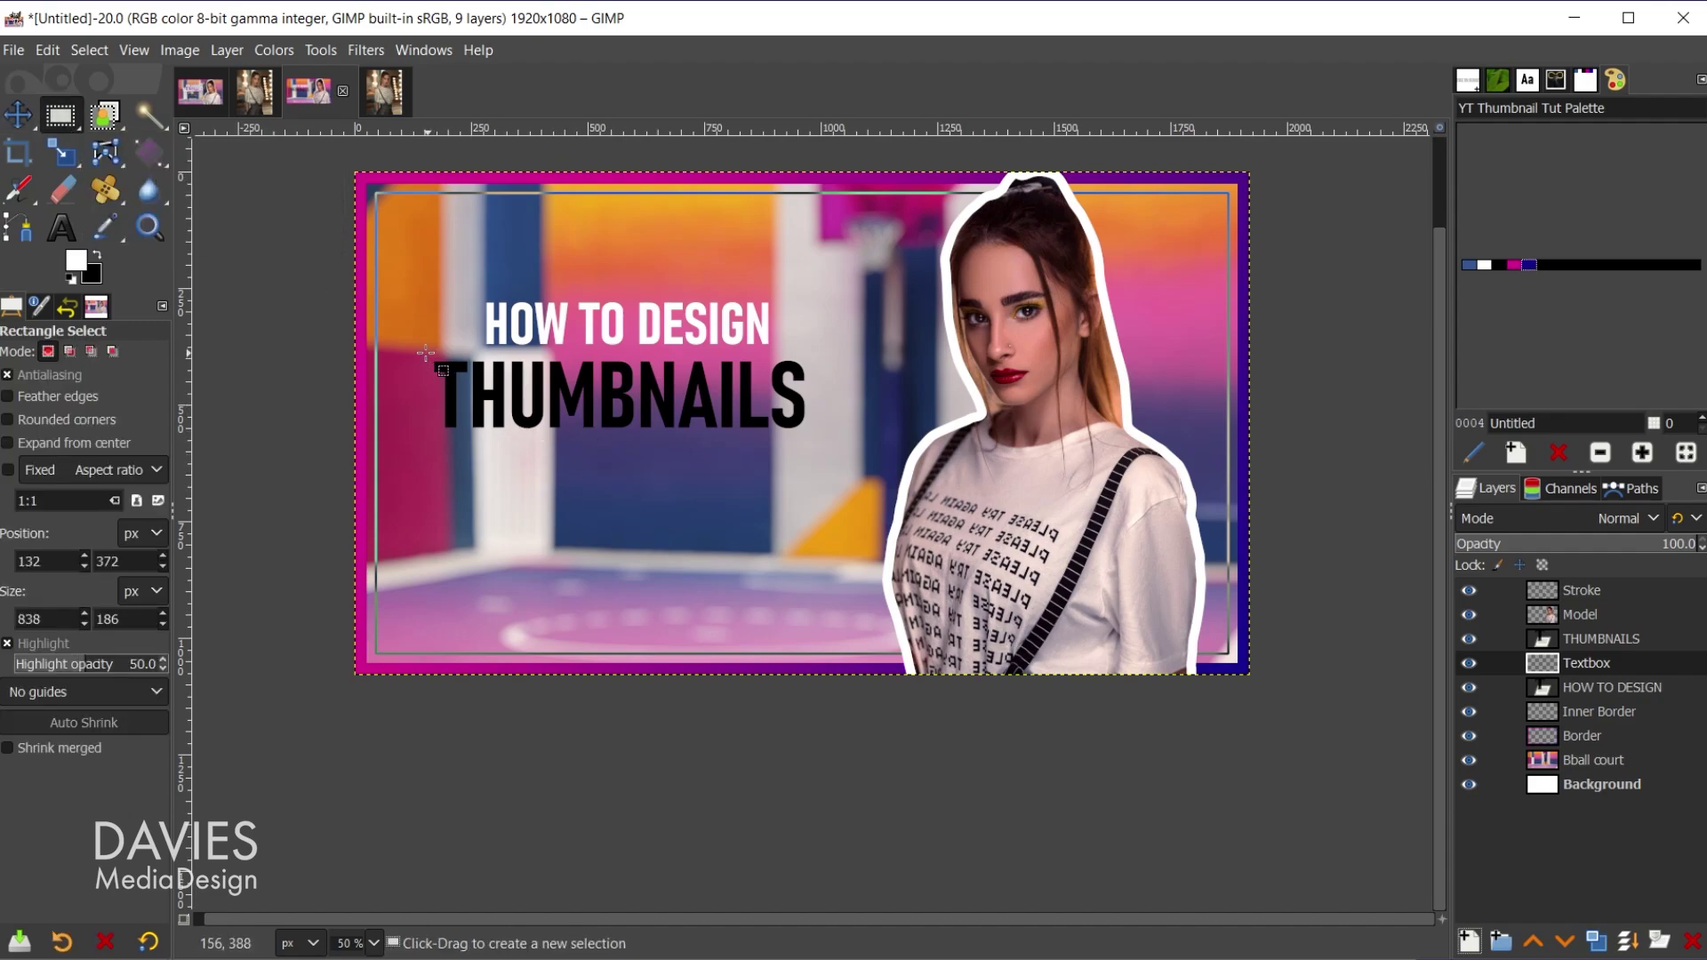
pyautogui.moveTo(427, 353); pyautogui.dragTo(816, 439)
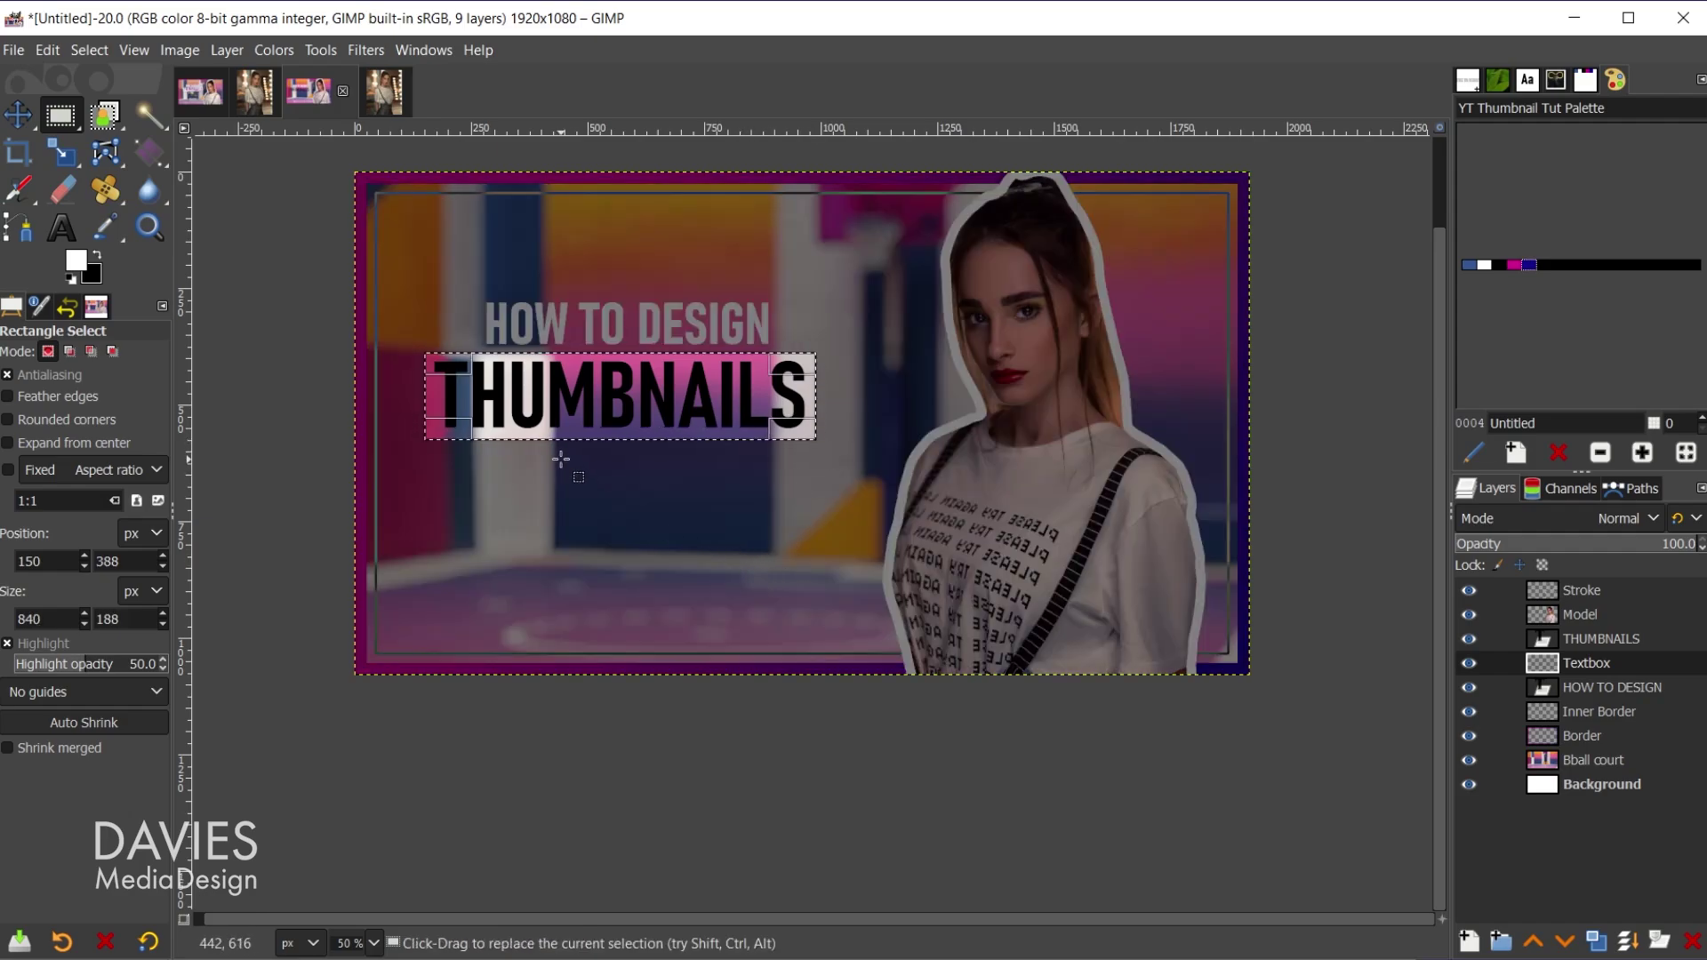
pyautogui.moveTo(75, 258); pyautogui.dragTo(594, 398)
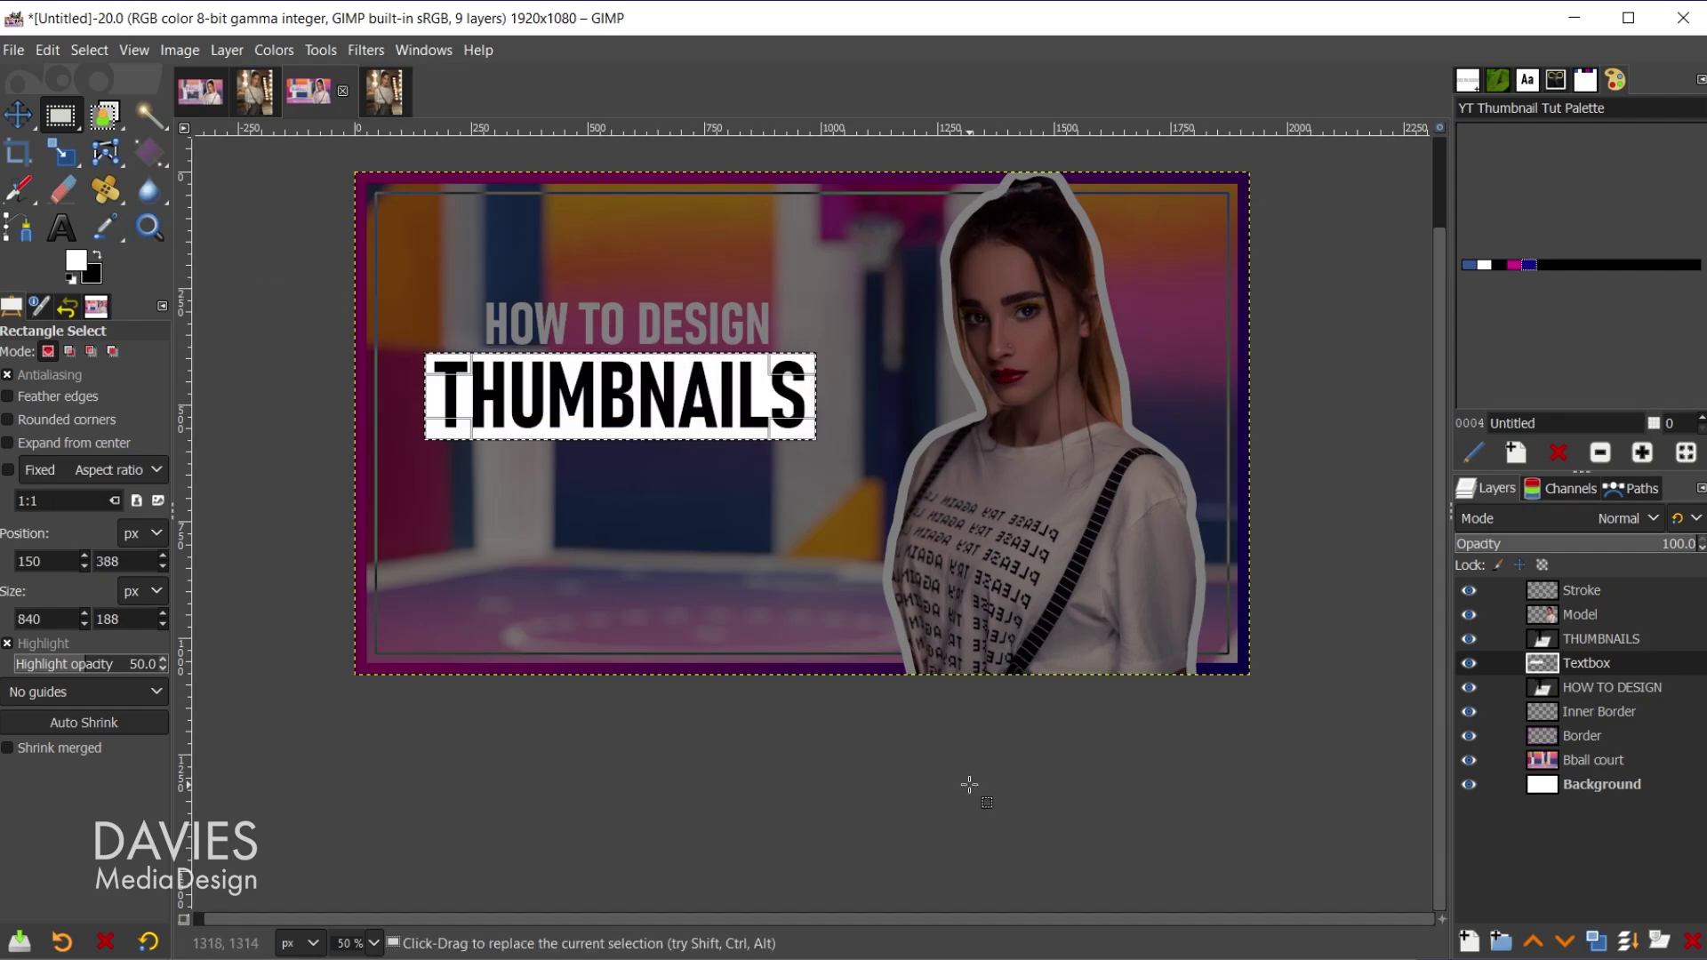
pyautogui.hotkey('ctrl', 'shift', 'a')
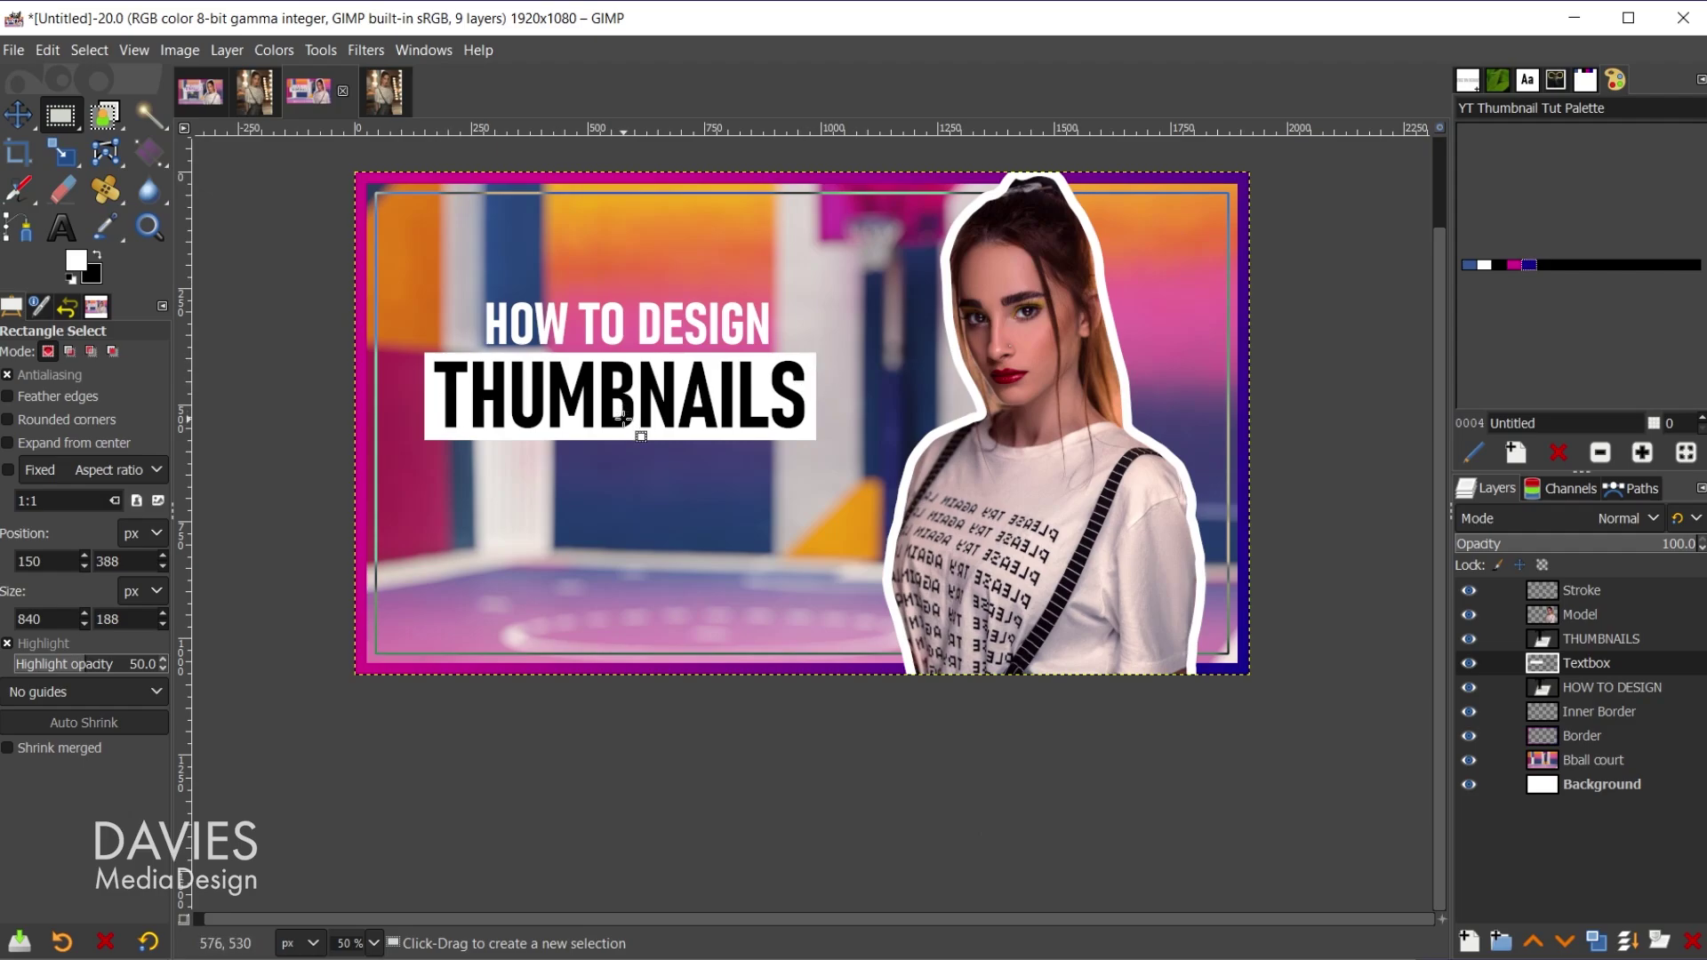
pyautogui.click(227, 50)
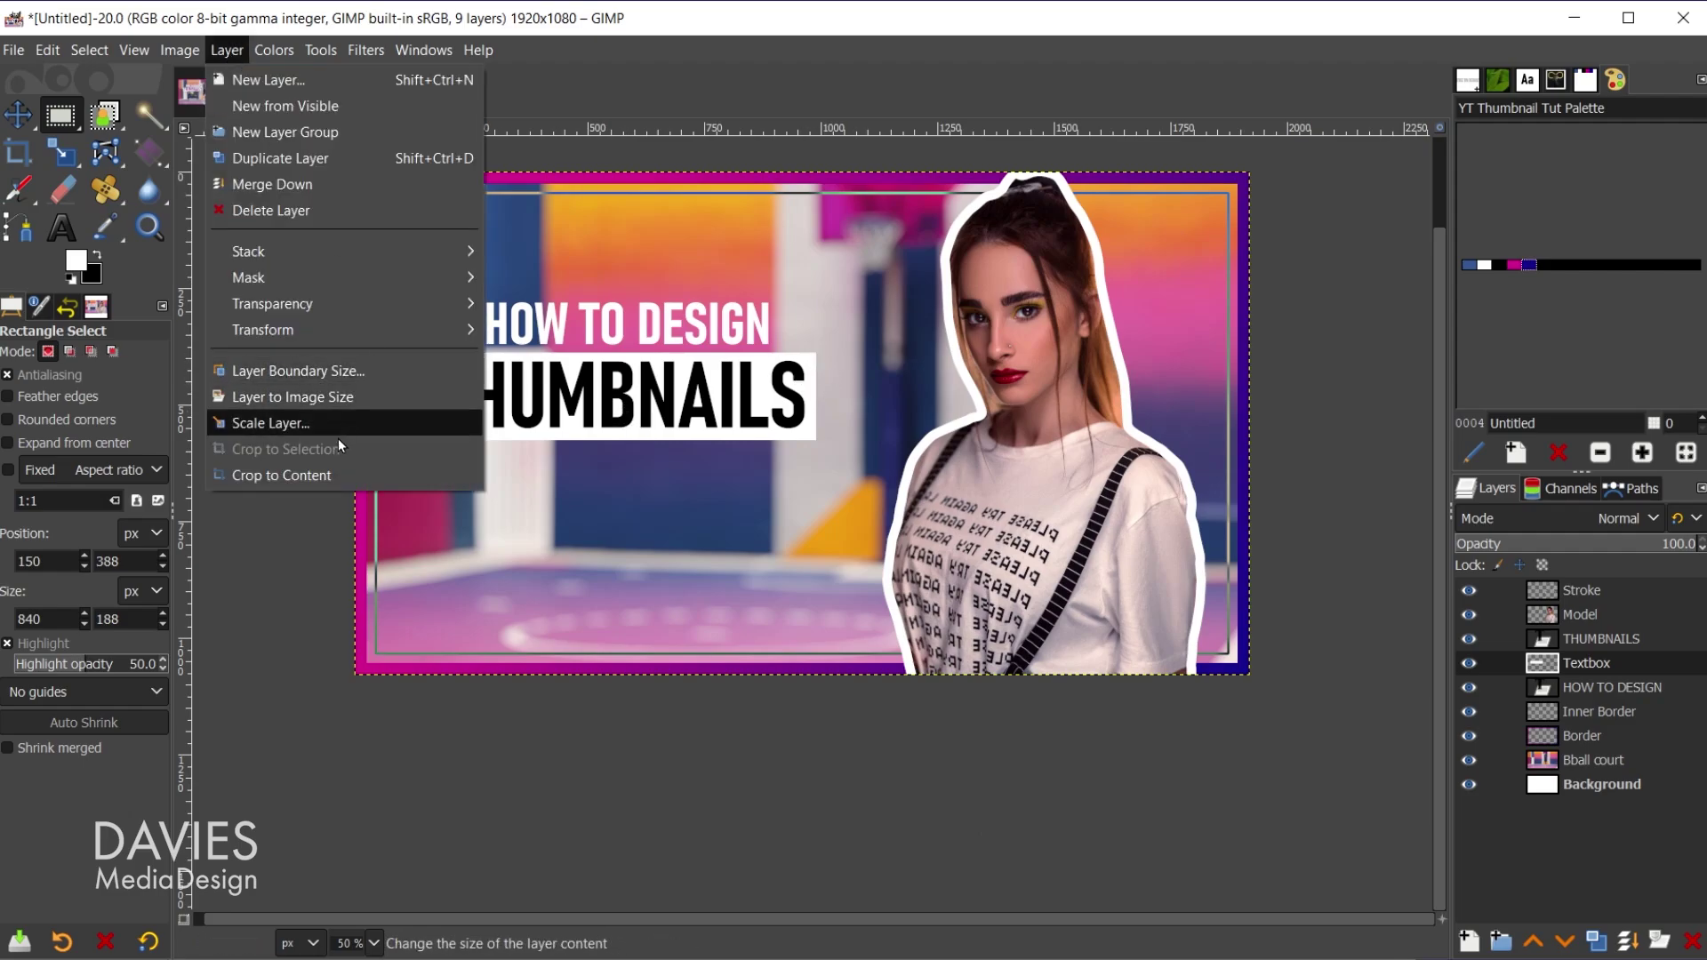
pyautogui.click(329, 474)
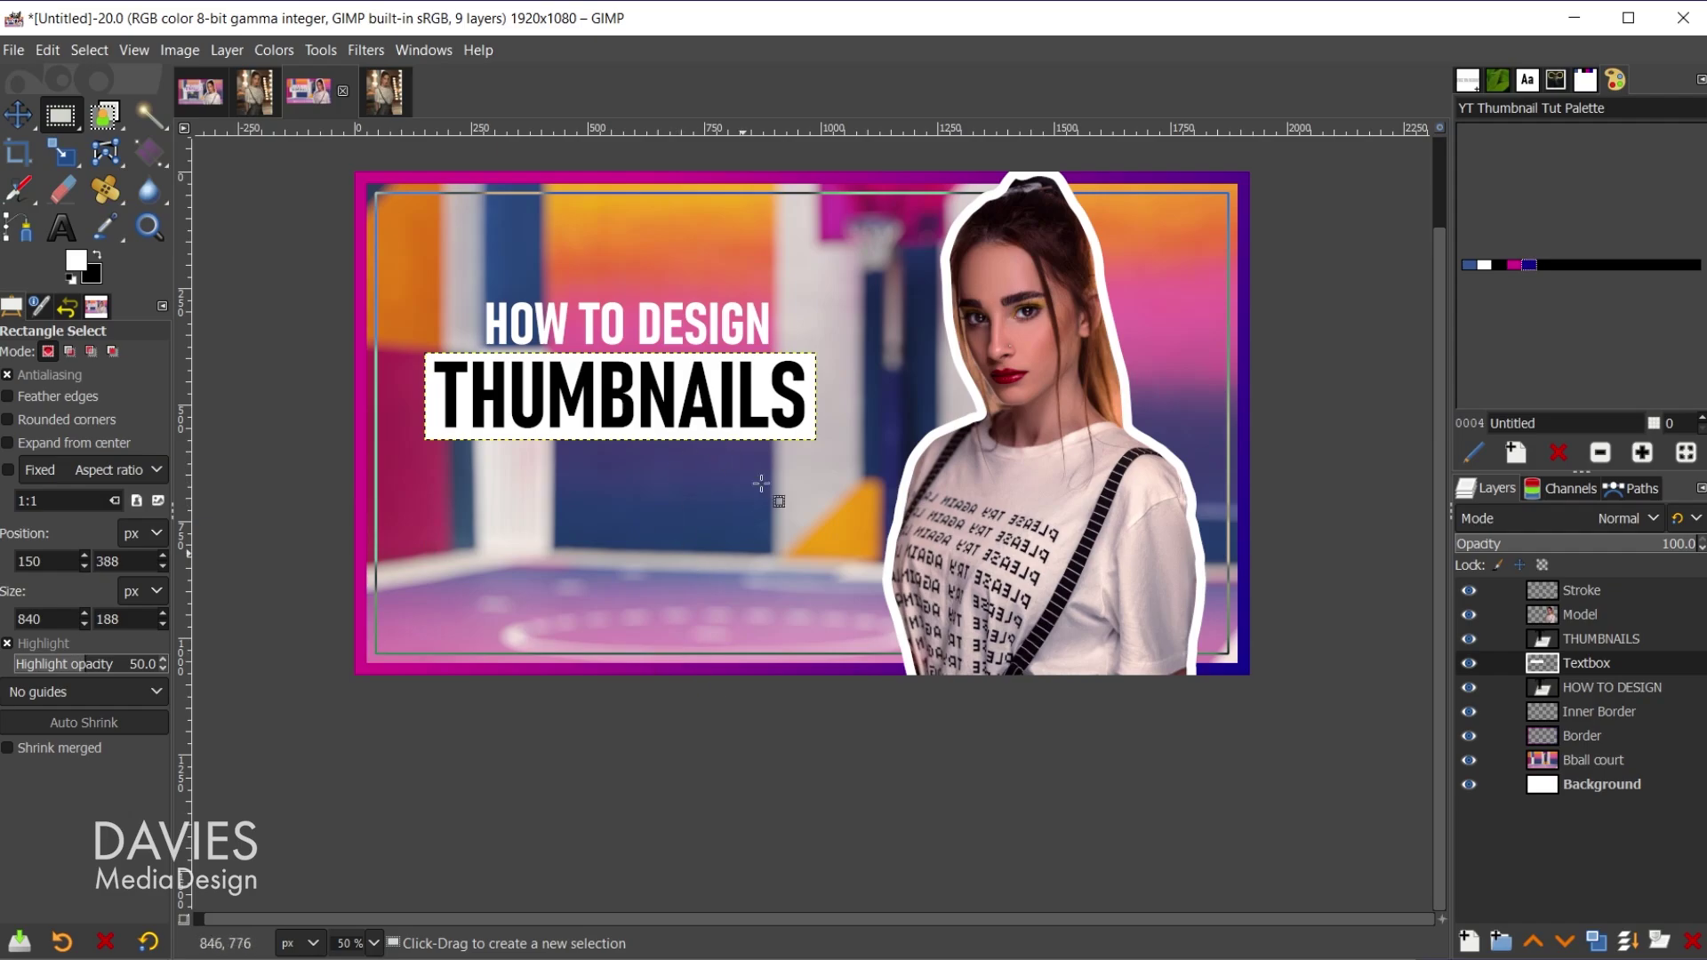
# Drag GIMP-Wilber-Vector-Logo-500 and the Davies-Media-Design logo from Explorer onto the canvas
pyautogui.hotkey('alt', 'Tab')
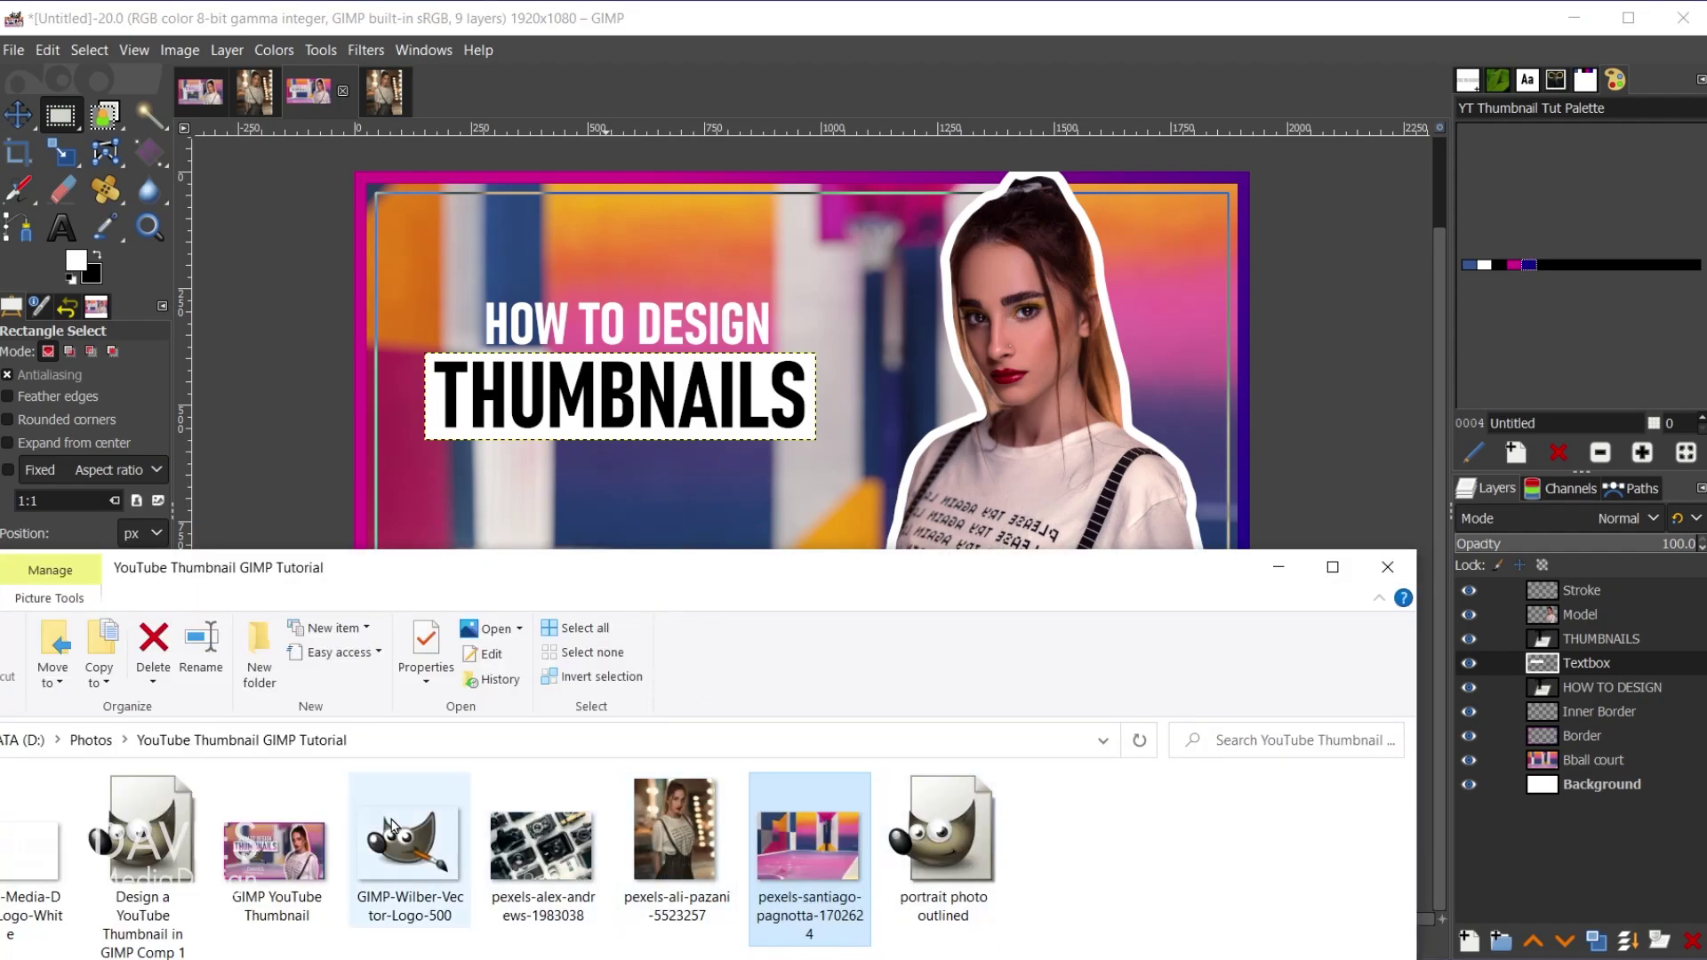
pyautogui.click(400, 833)
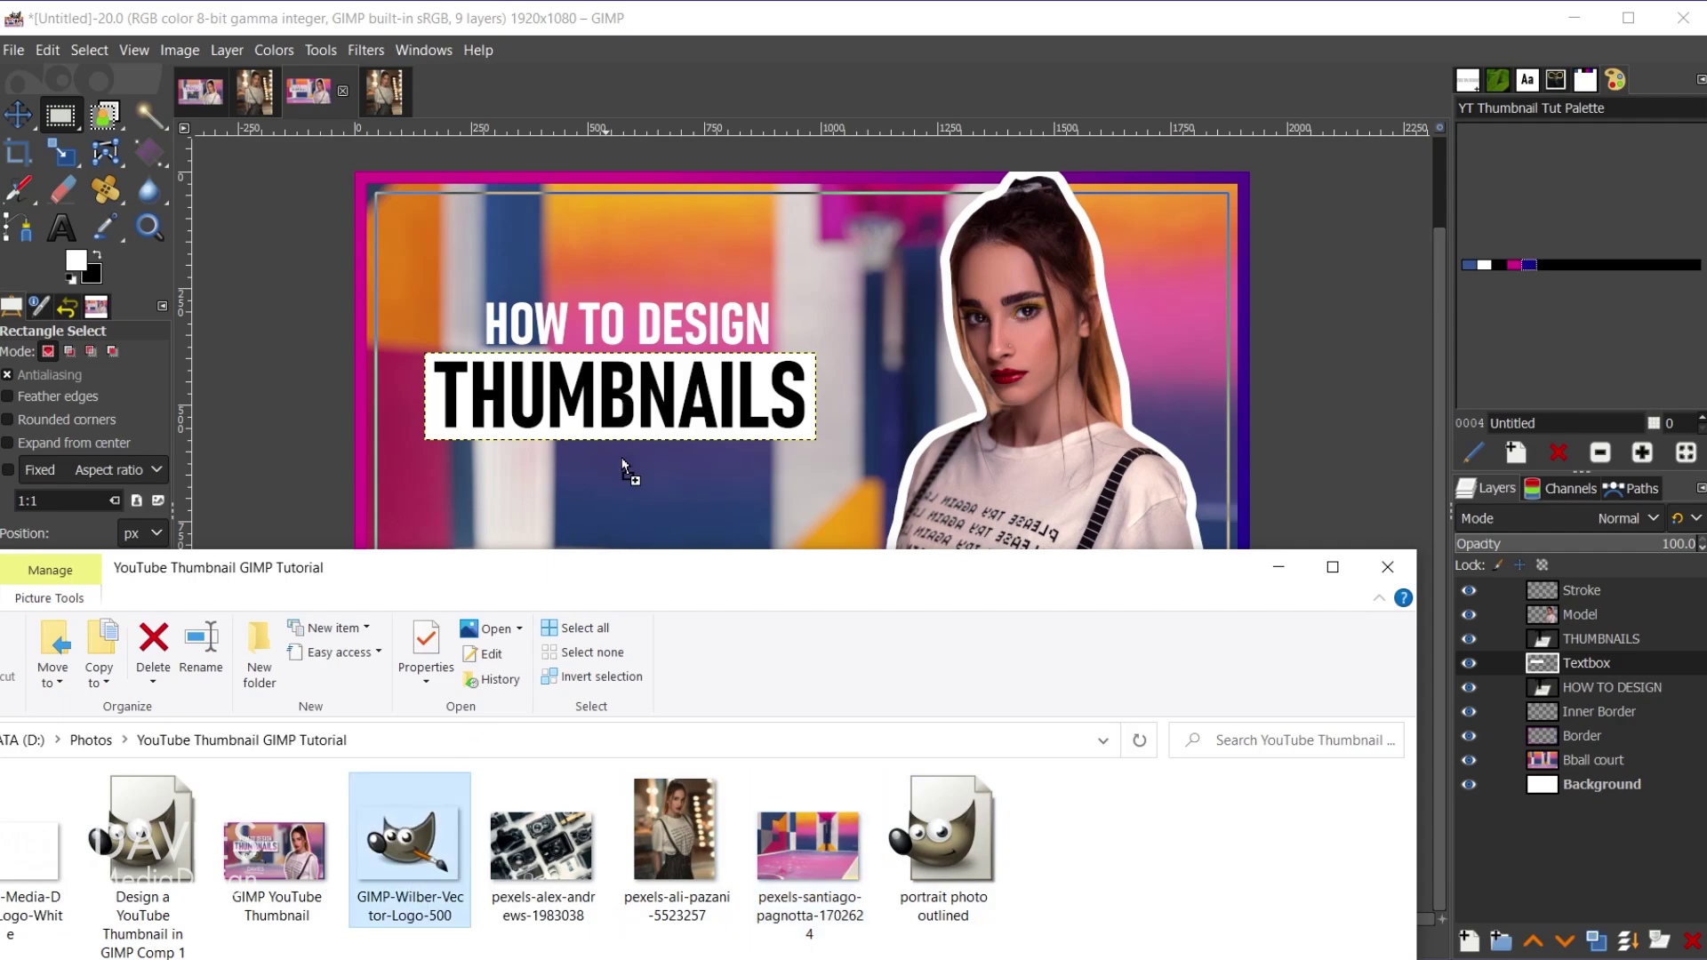
pyautogui.moveTo(625, 469); pyautogui.dragTo(633, 484)
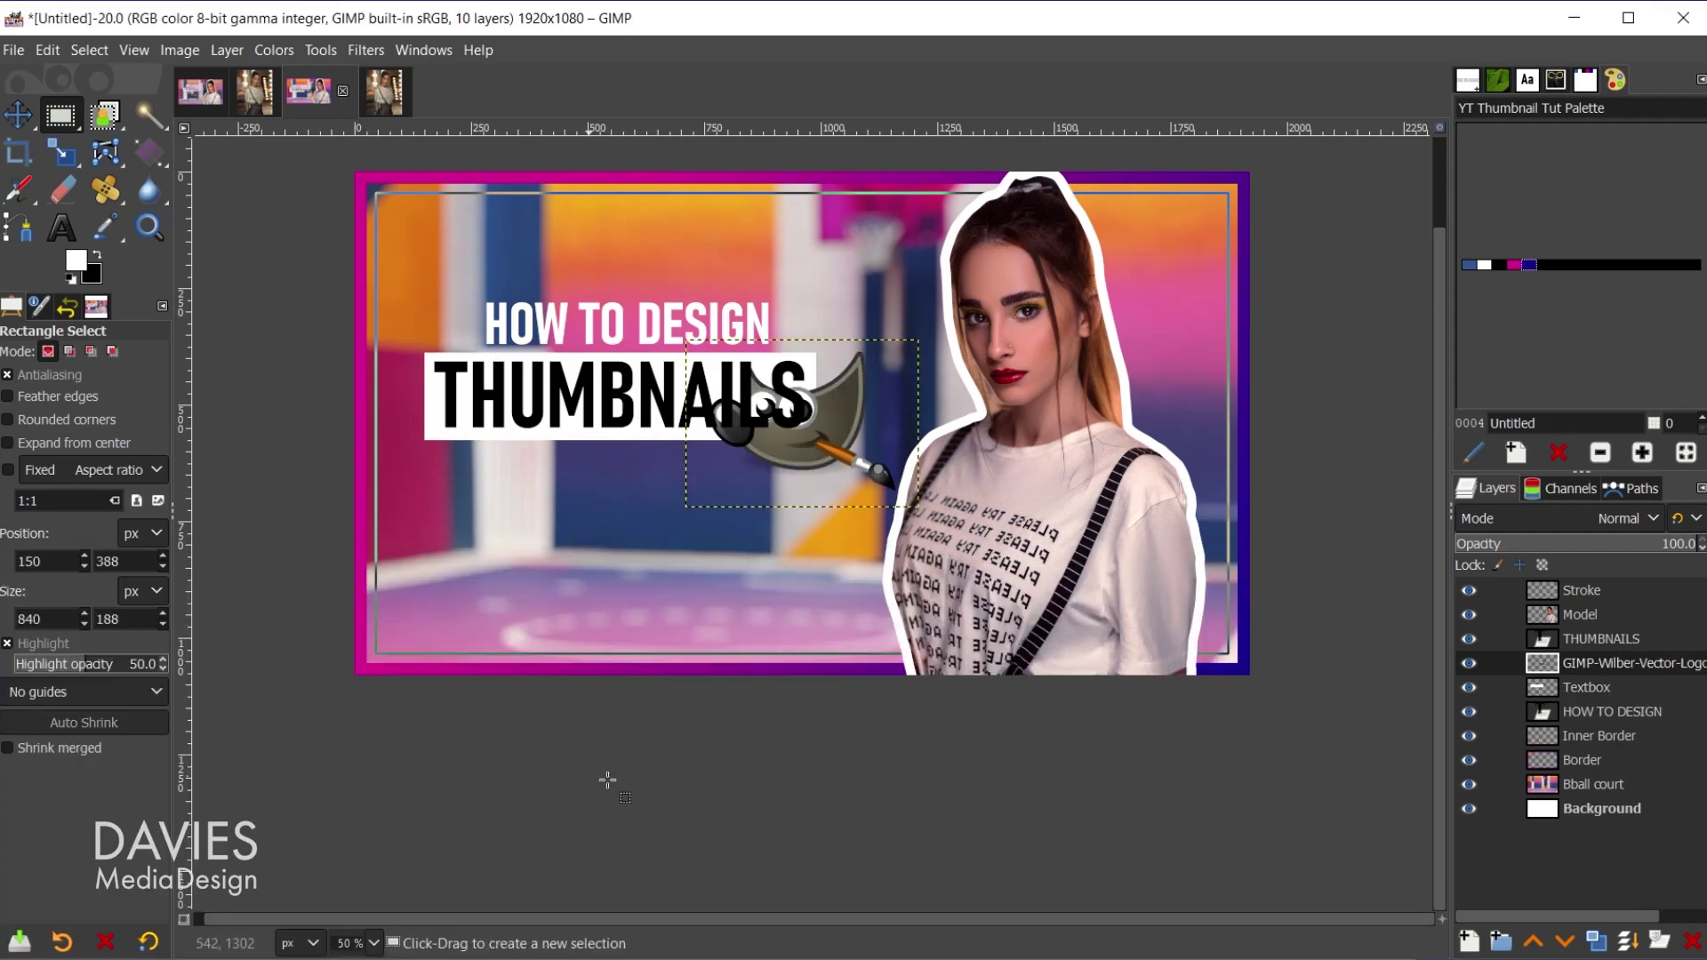
pyautogui.hotkey('alt', 'Tab')
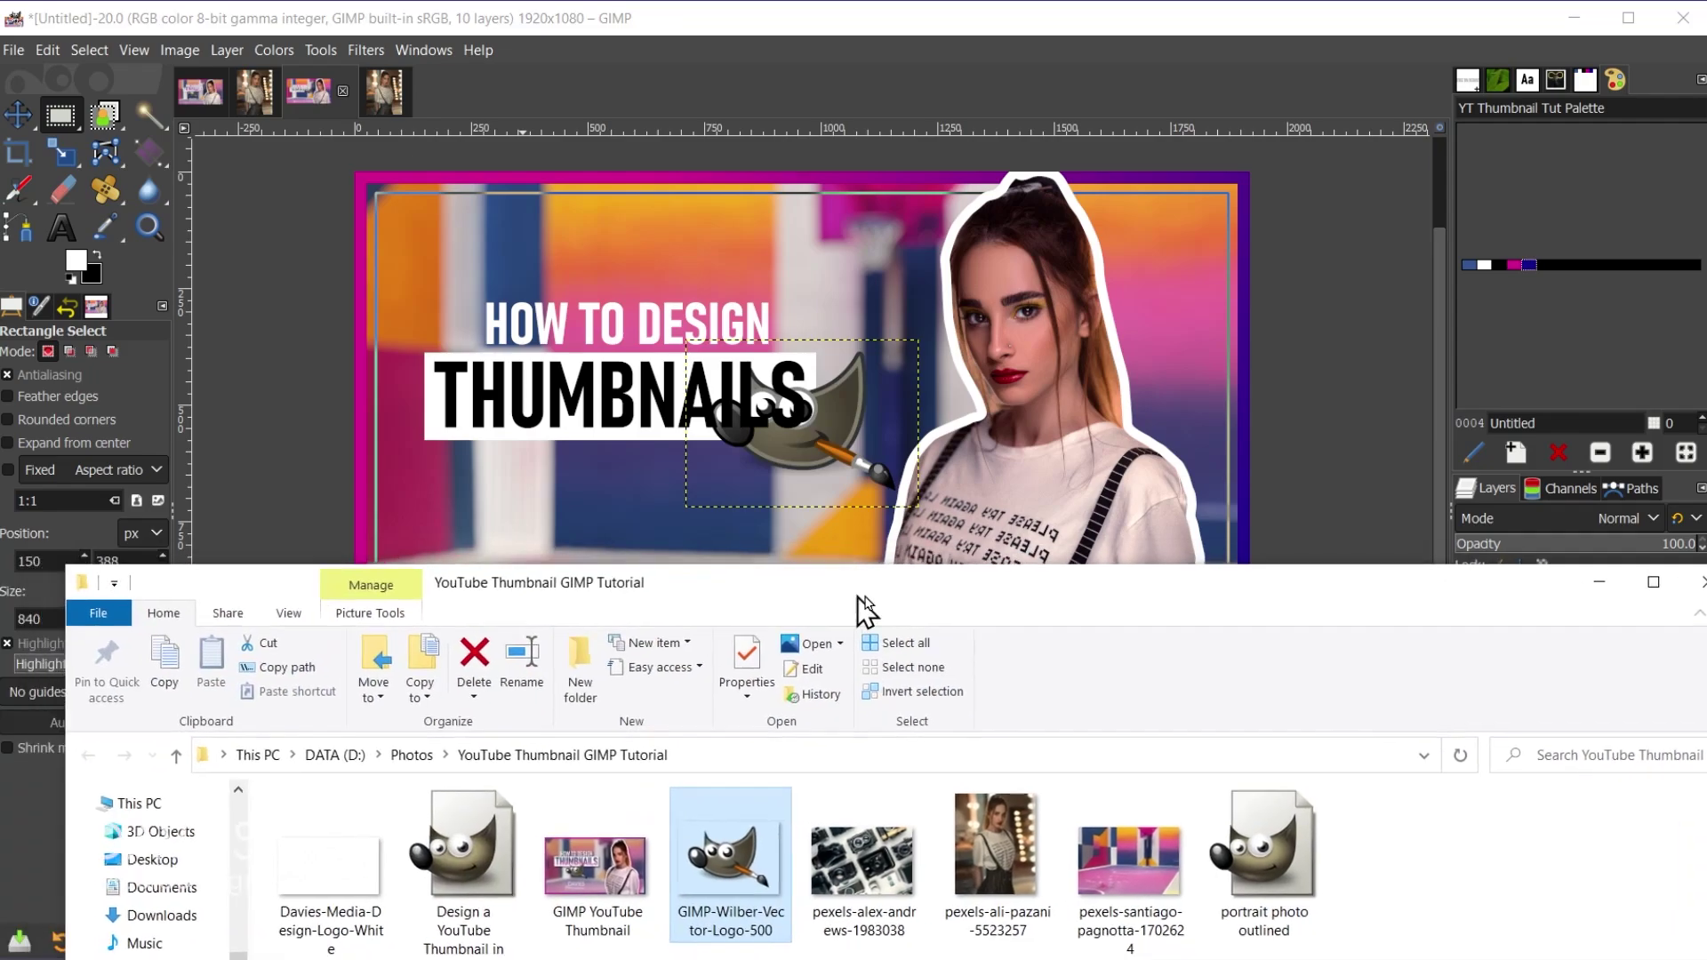
pyautogui.moveTo(898, 609); pyautogui.dragTo(938, 606)
pyautogui.moveTo(414, 854); pyautogui.dragTo(620, 515)
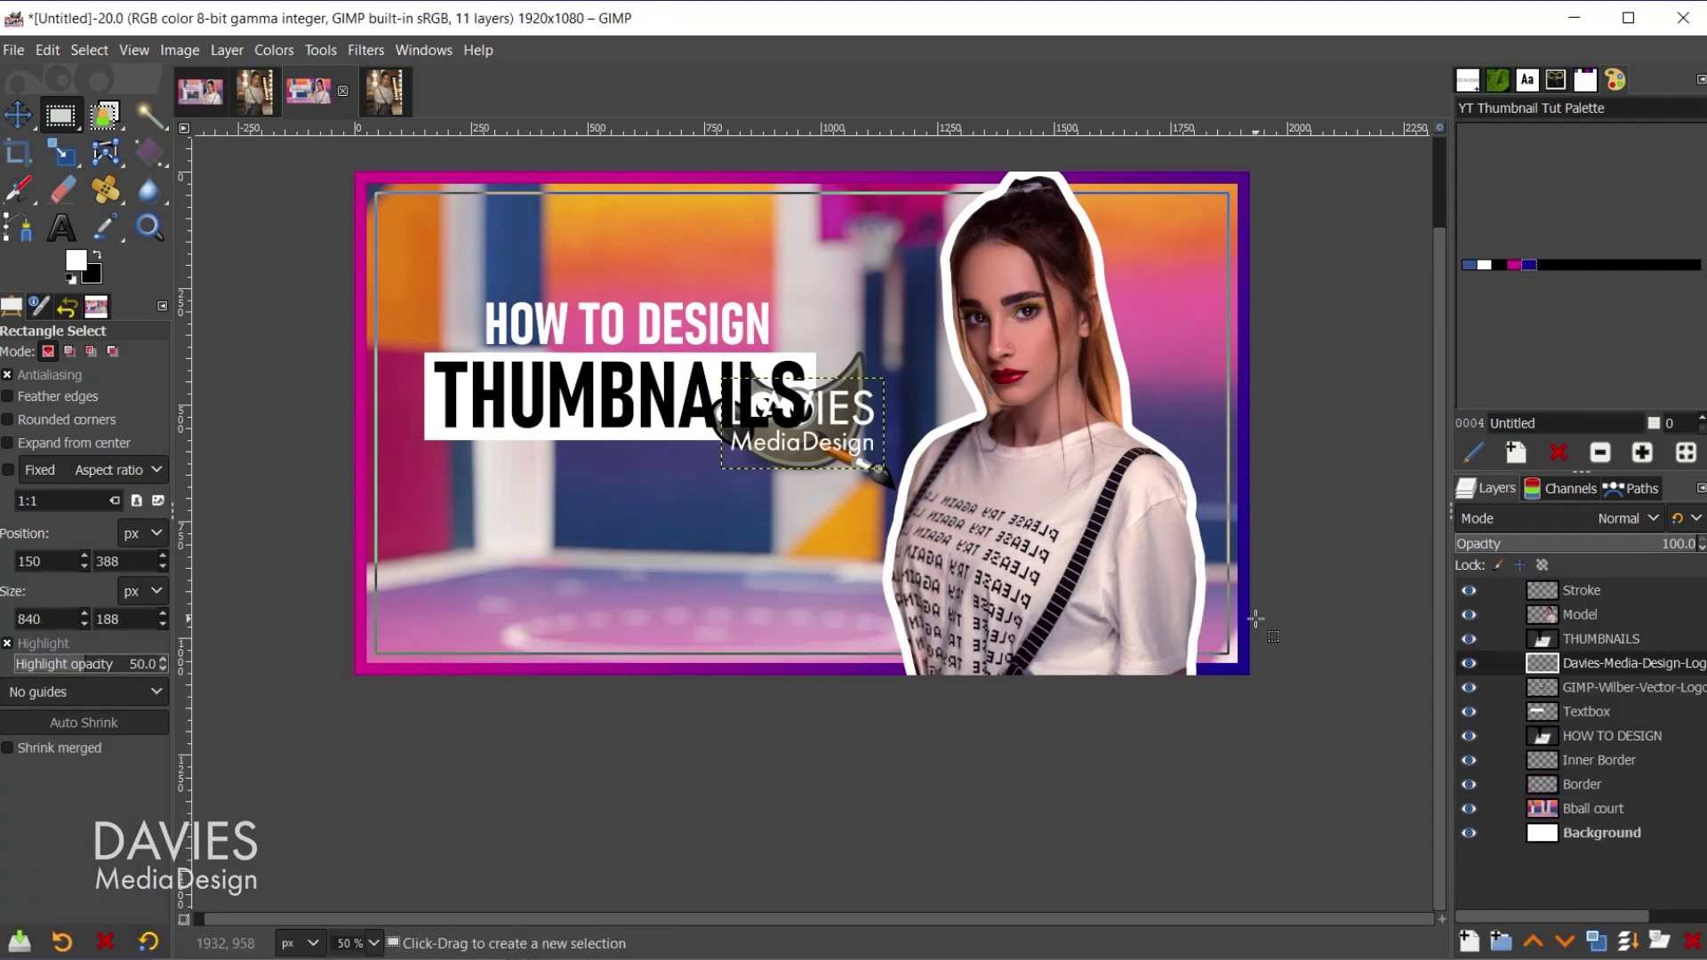
# Place the DAVIES logo lower middle with the Wilber mascot above it
pyautogui.press('m')
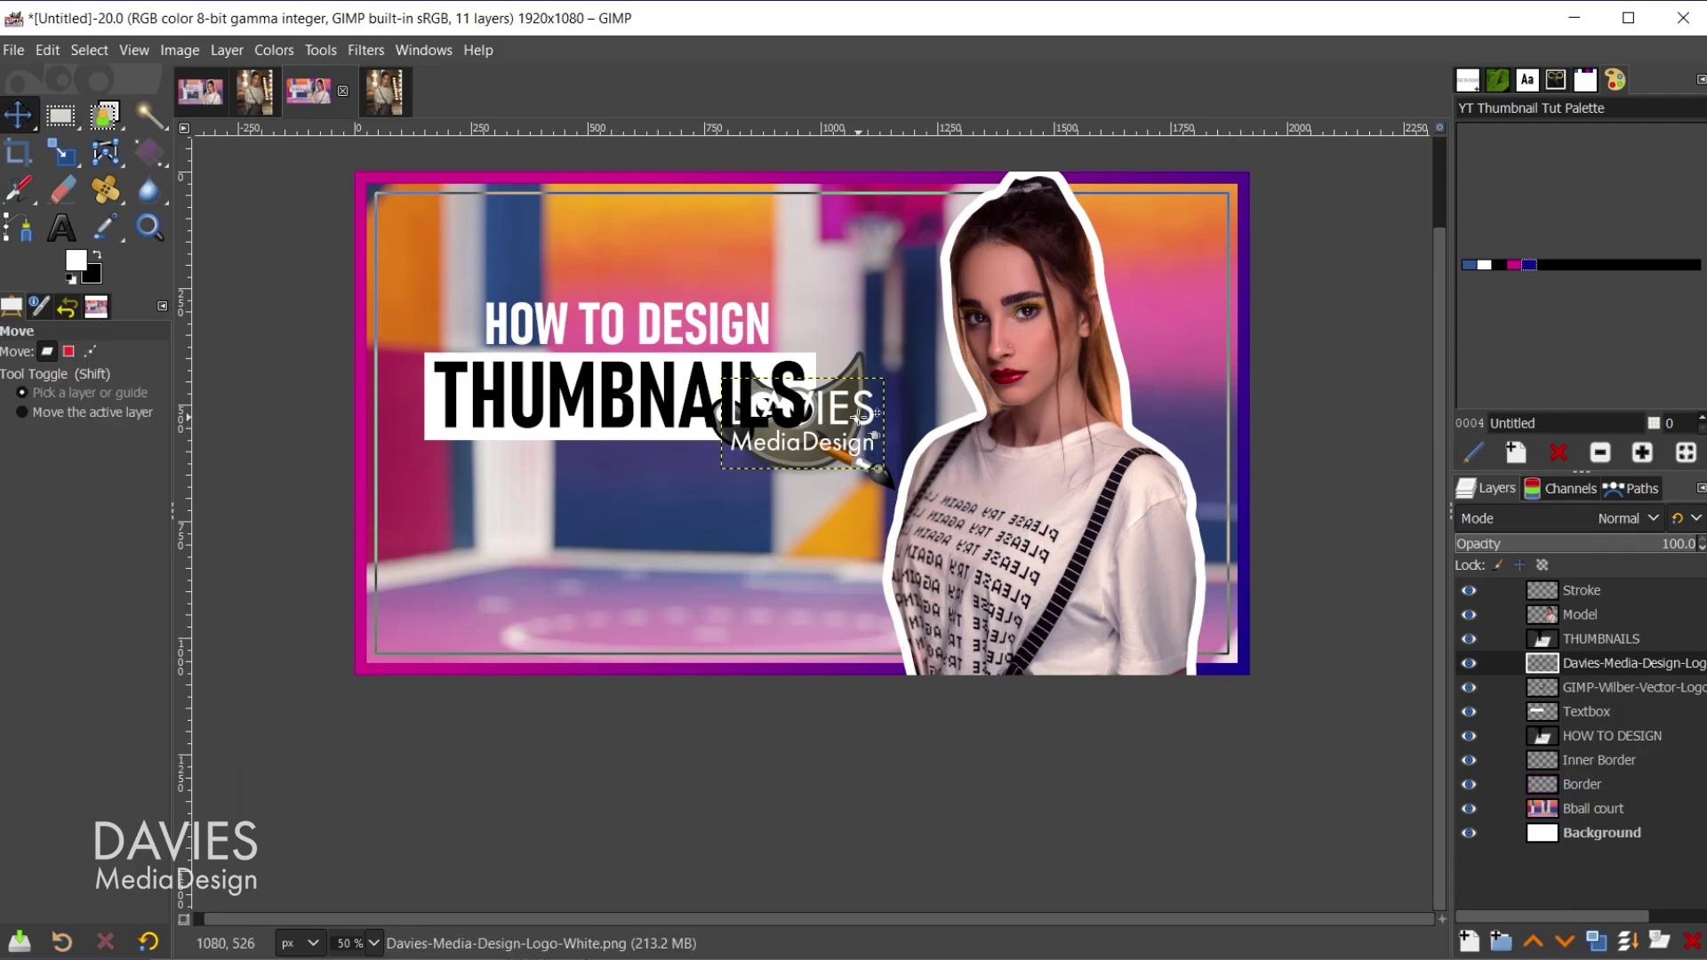
pyautogui.moveTo(866, 414); pyautogui.dragTo(694, 584)
pyautogui.moveTo(862, 425); pyautogui.dragTo(672, 479)
# Raise Wilber to the top and move Stroke and Model below the text layers
pyautogui.moveTo(1541, 693); pyautogui.dragTo(1551, 615)
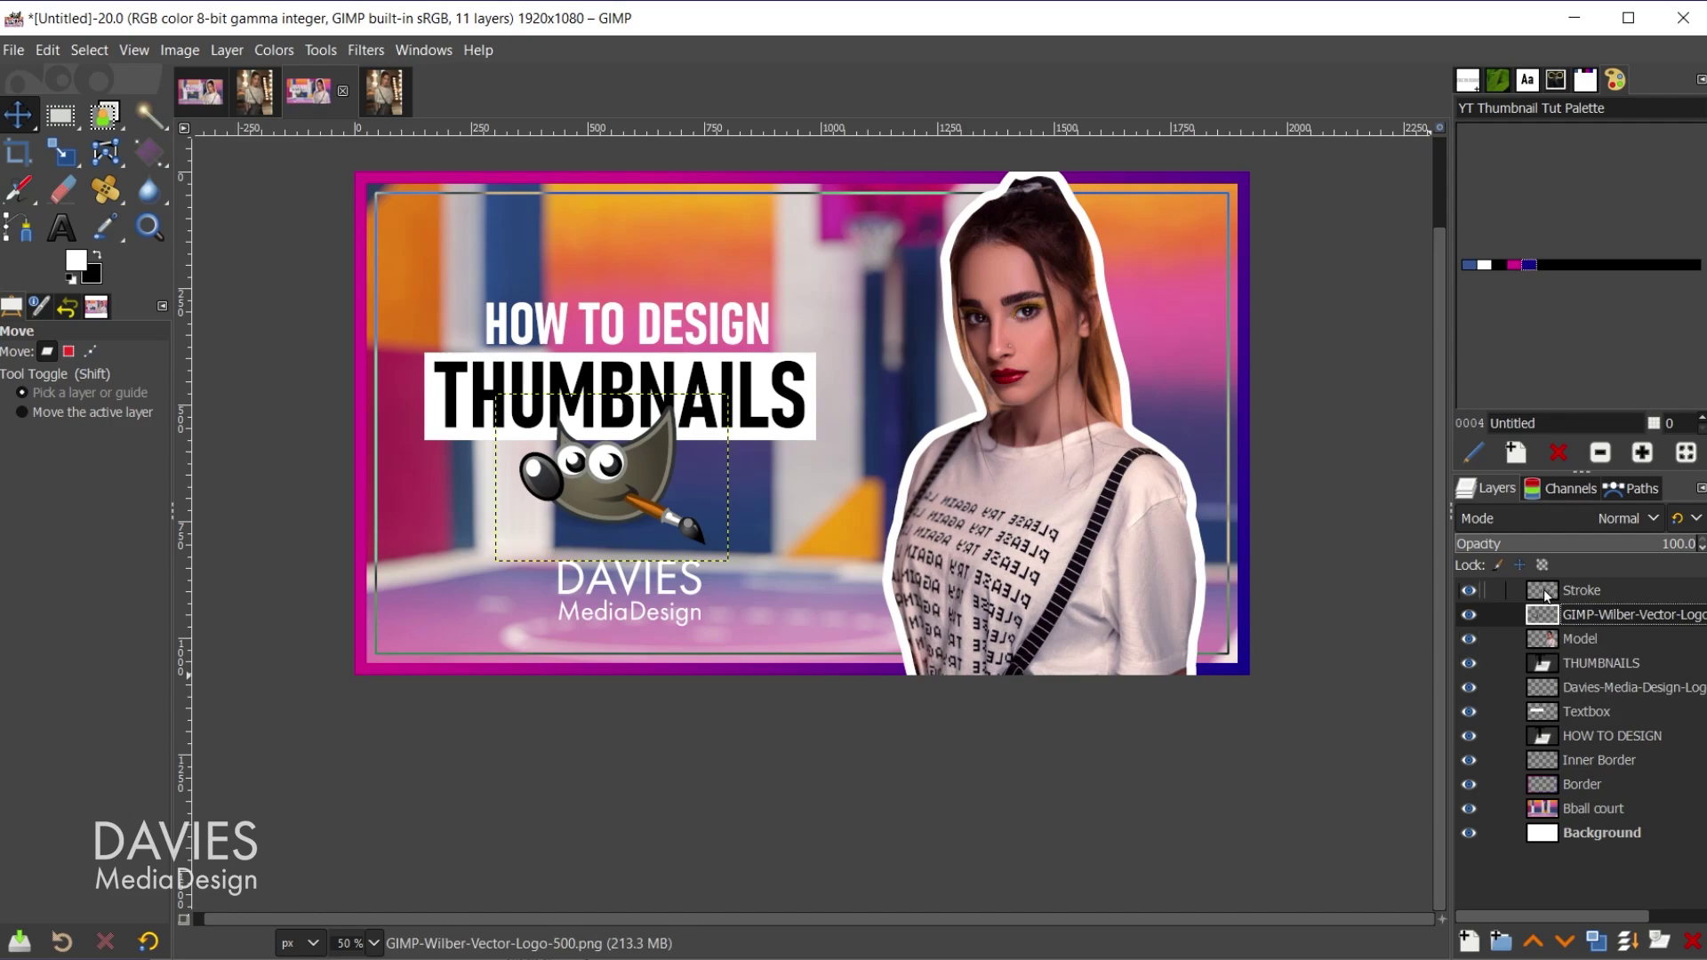
pyautogui.moveTo(1545, 594)
pyautogui.mouseDown()
pyautogui.moveTo(1574, 763)
pyautogui.moveTo(1631, 762)
pyautogui.moveTo(1543, 761)
pyautogui.mouseUp()
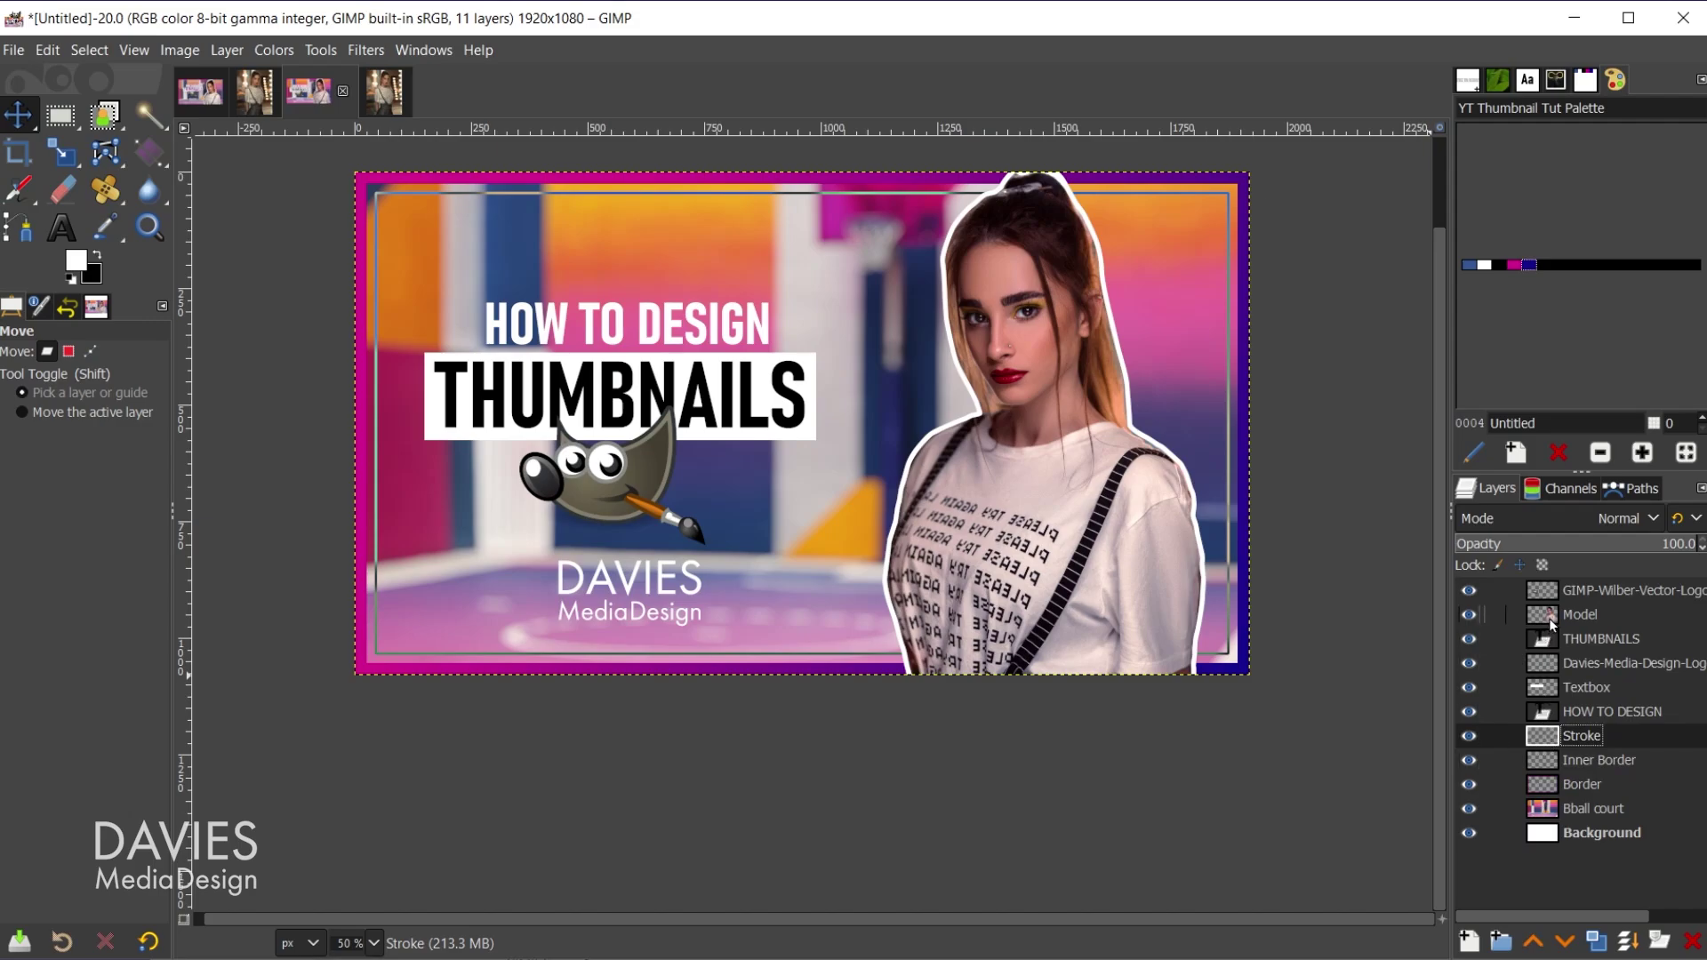
pyautogui.moveTo(1551, 625); pyautogui.dragTo(1558, 753)
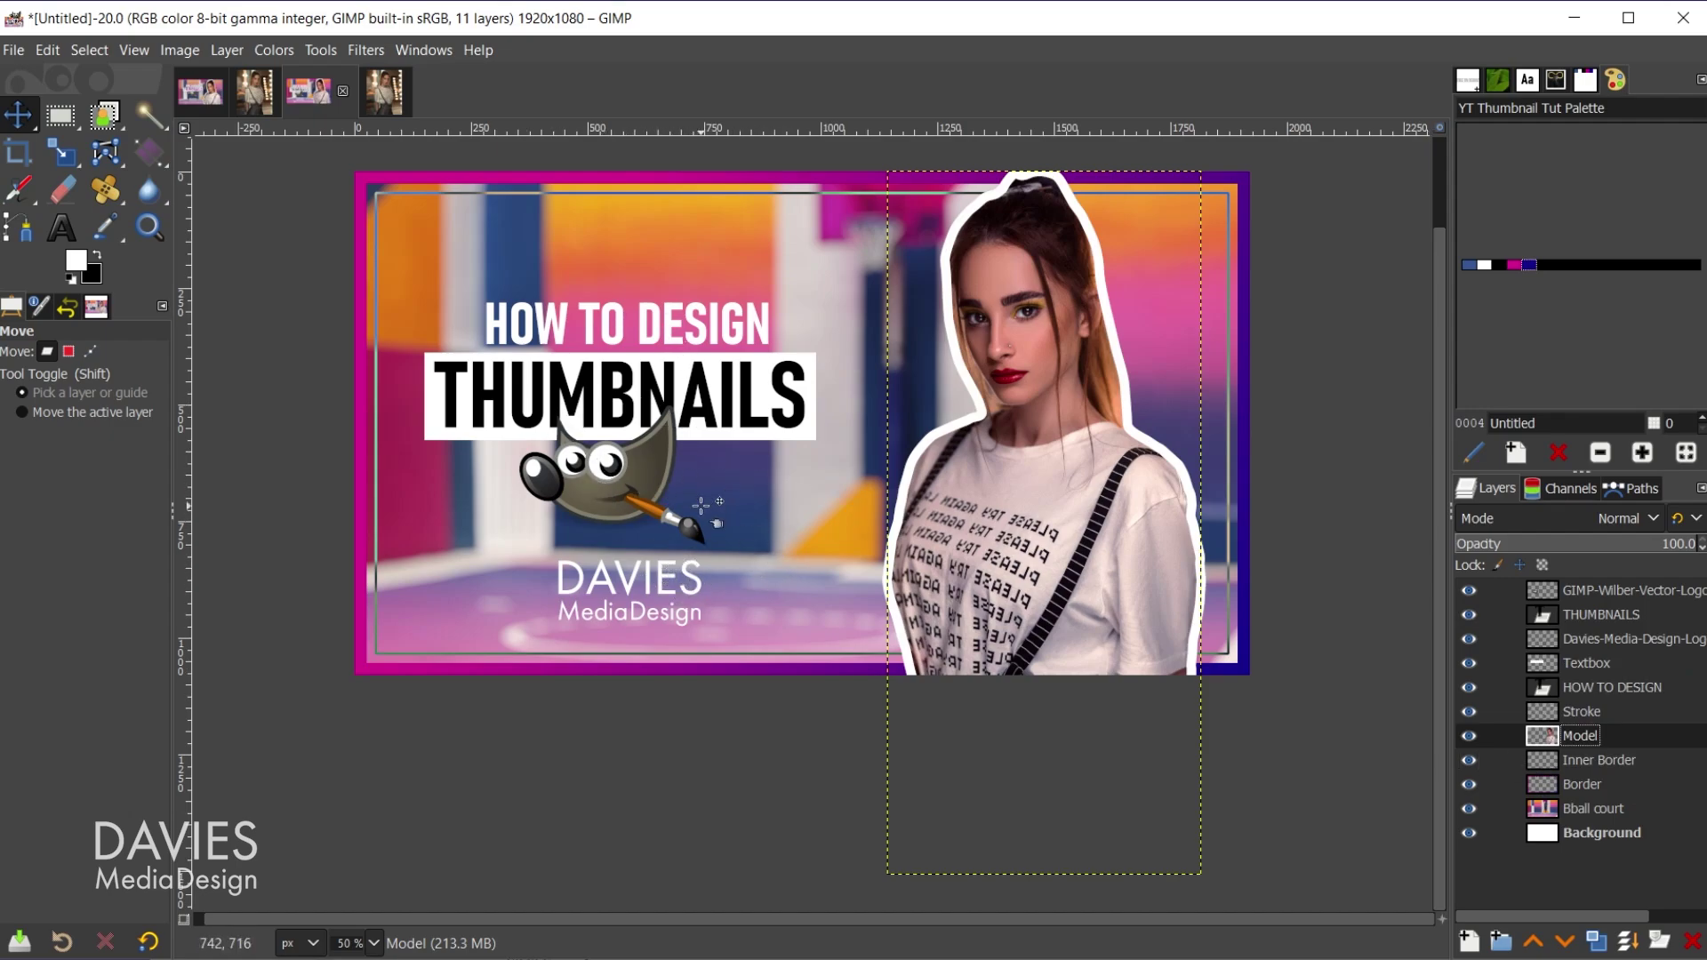
# Centre HOW TO DESIGN and the Wilber logo horizontally on the THUMBNAILS box, then link Wilber
pyautogui.press('q')
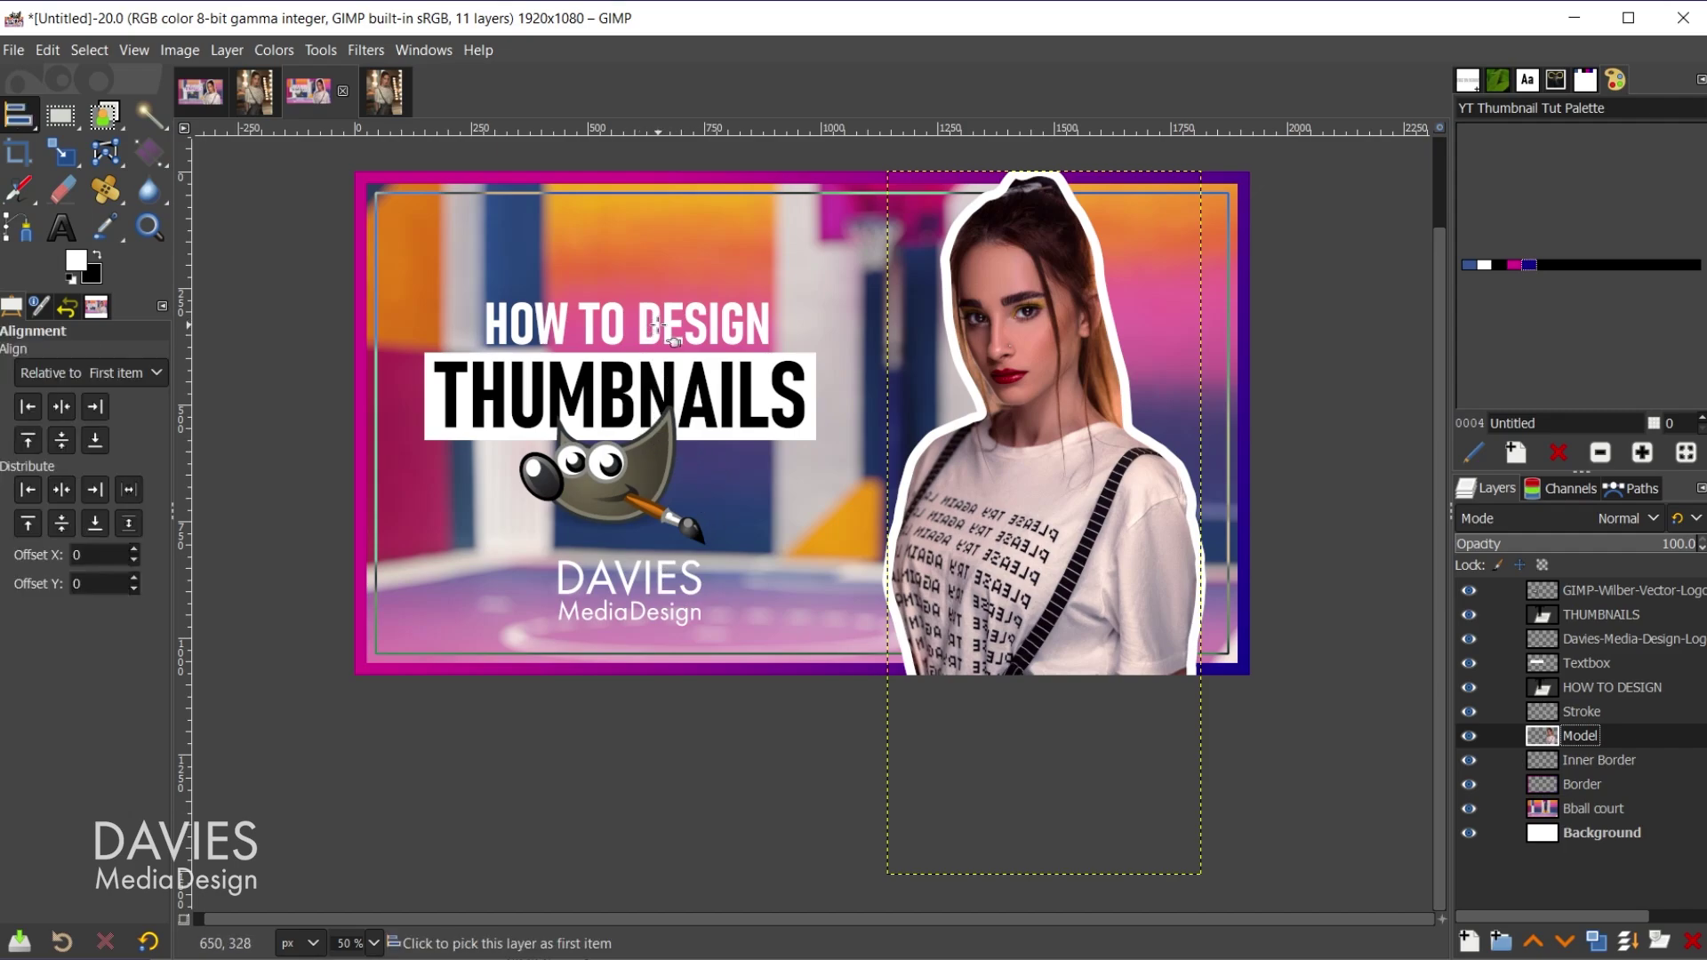
pyautogui.click(580, 340)
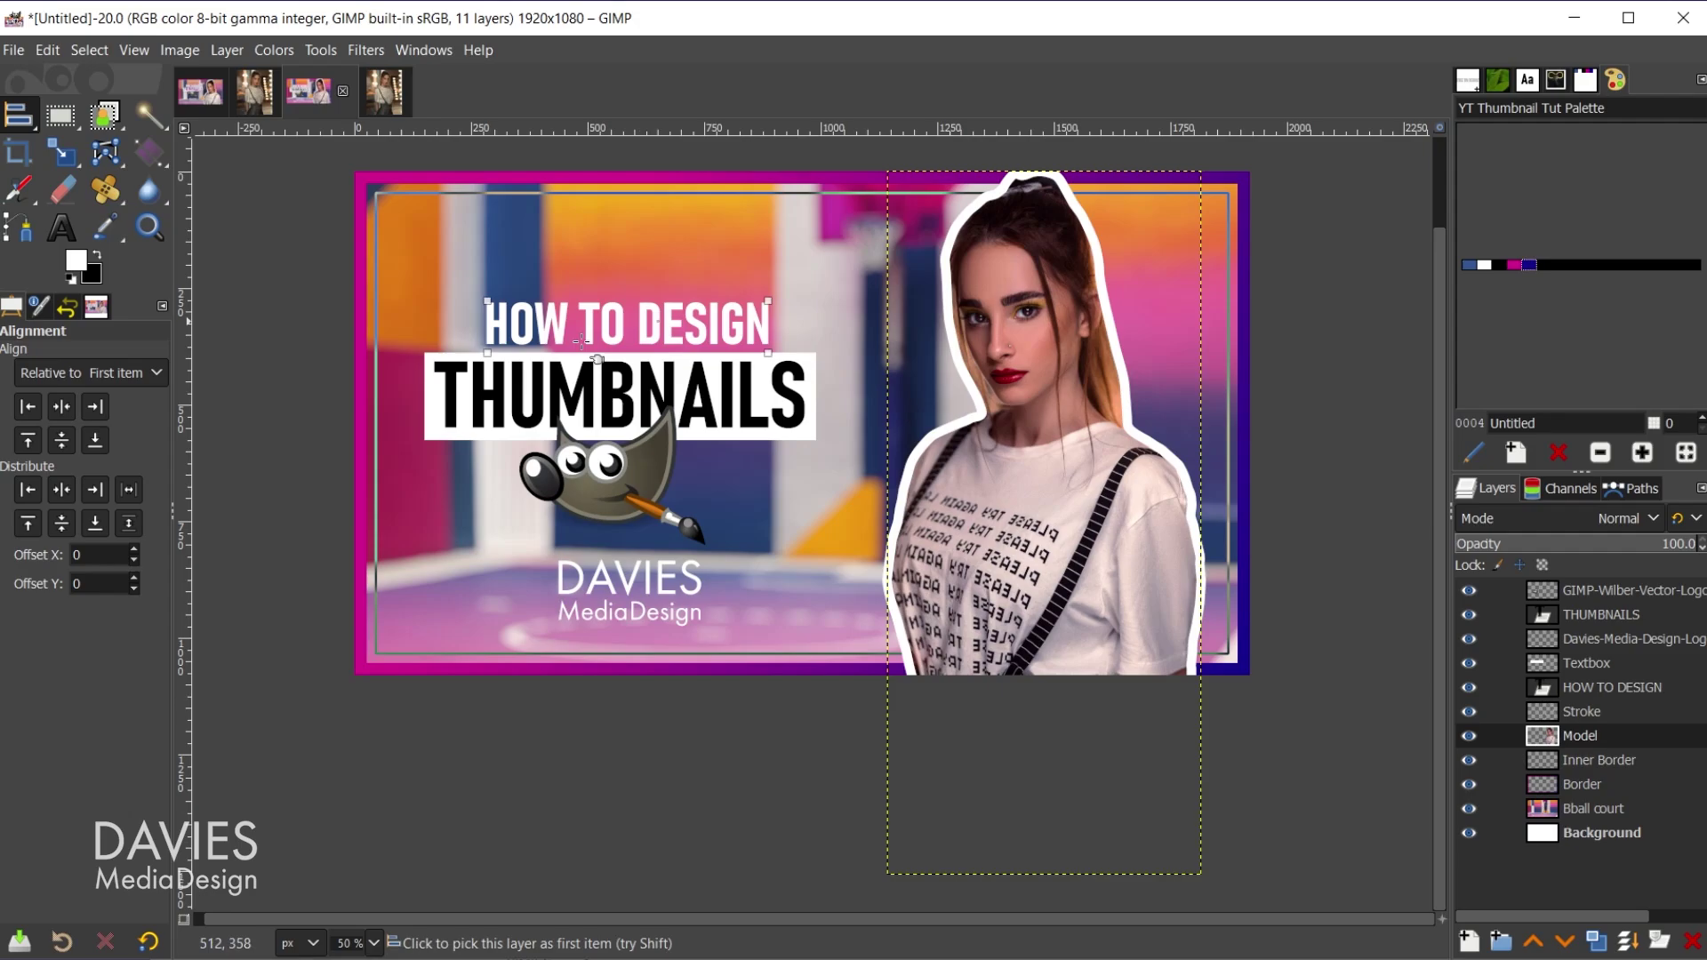
pyautogui.click(426, 356)
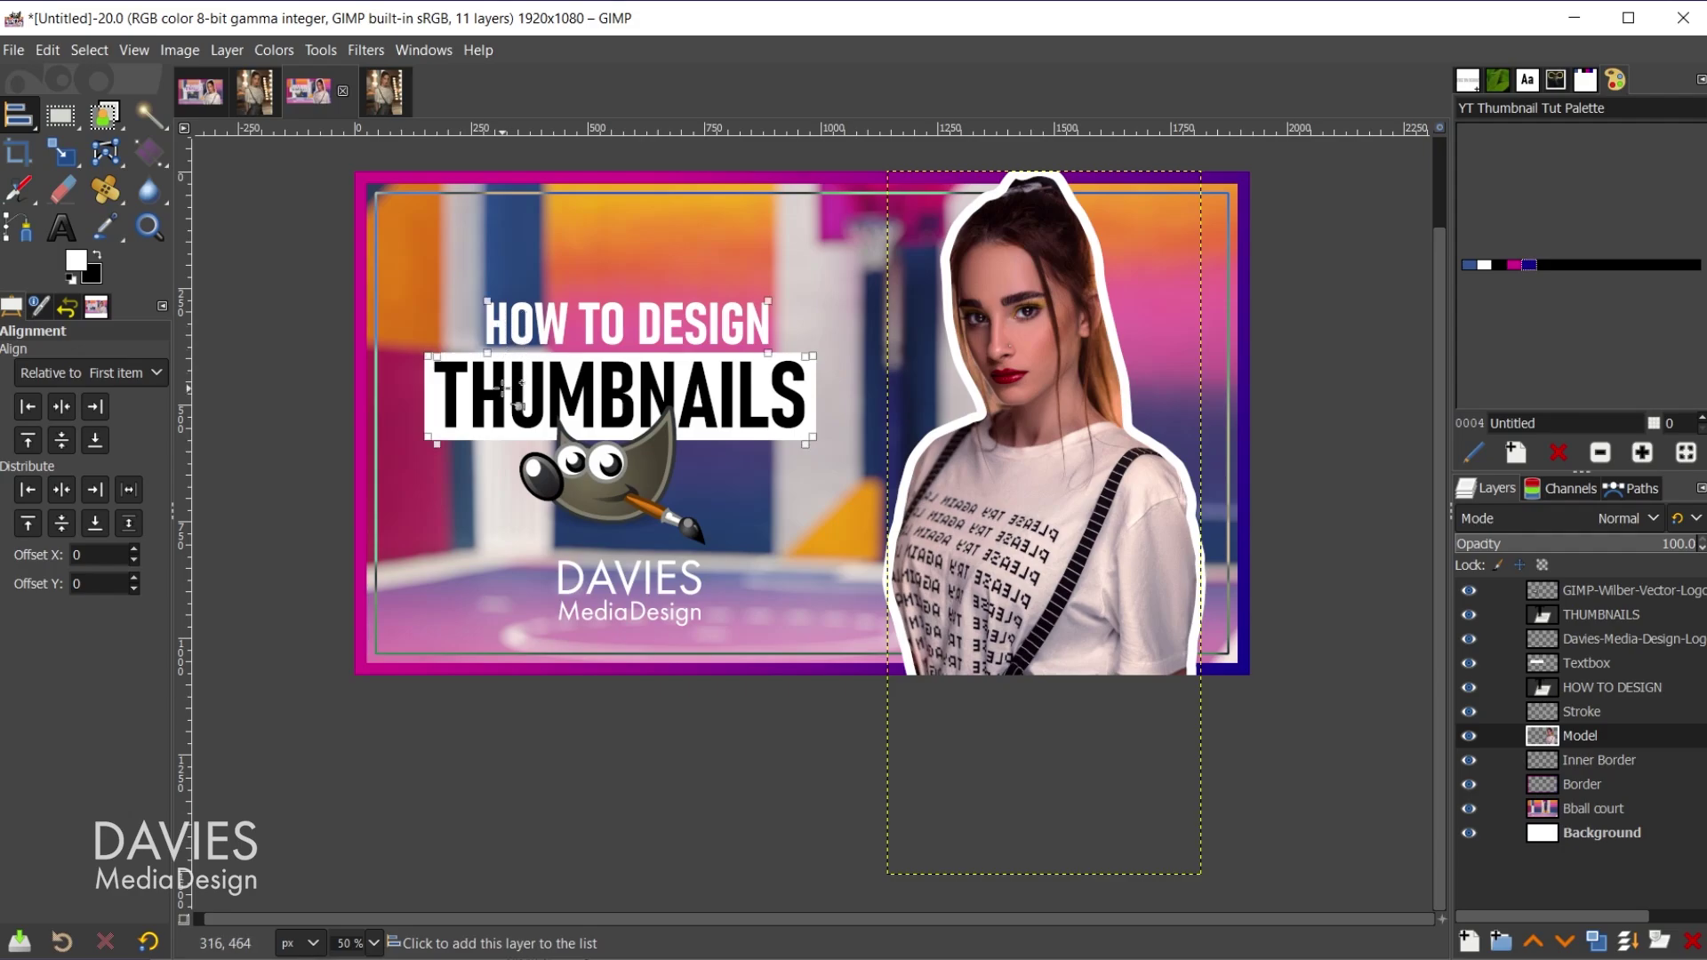
pyautogui.keyDown('shift'); pyautogui.click(638, 484); pyautogui.keyUp('shift')
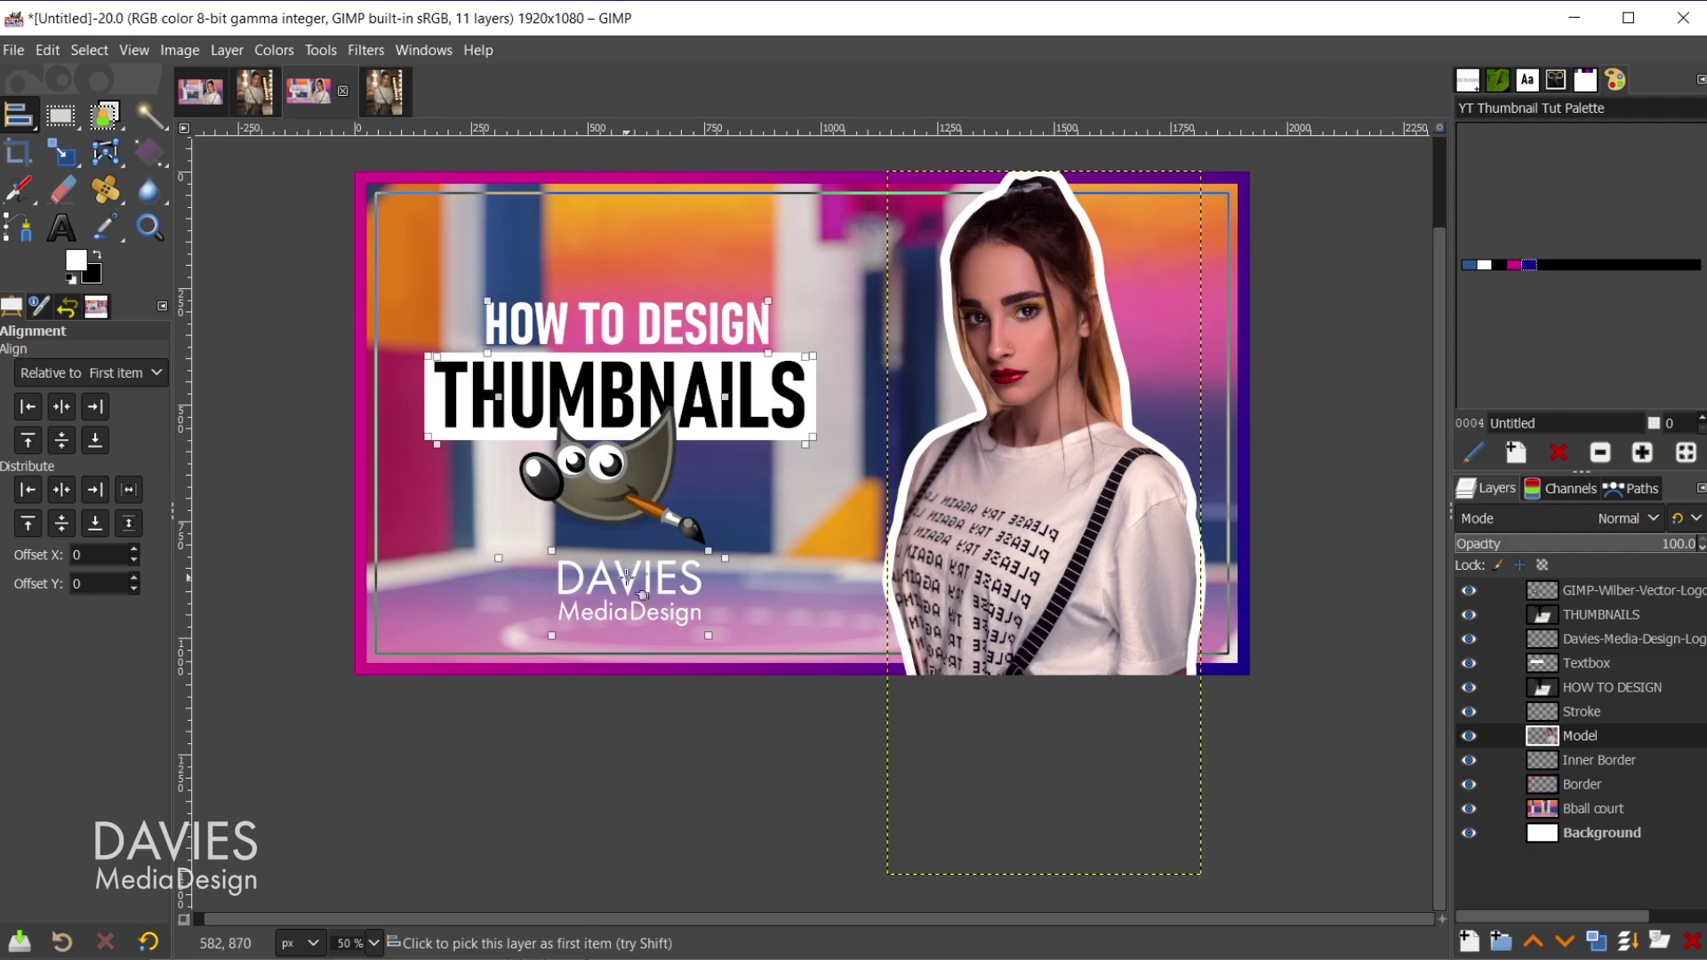
pyautogui.click(142, 374)
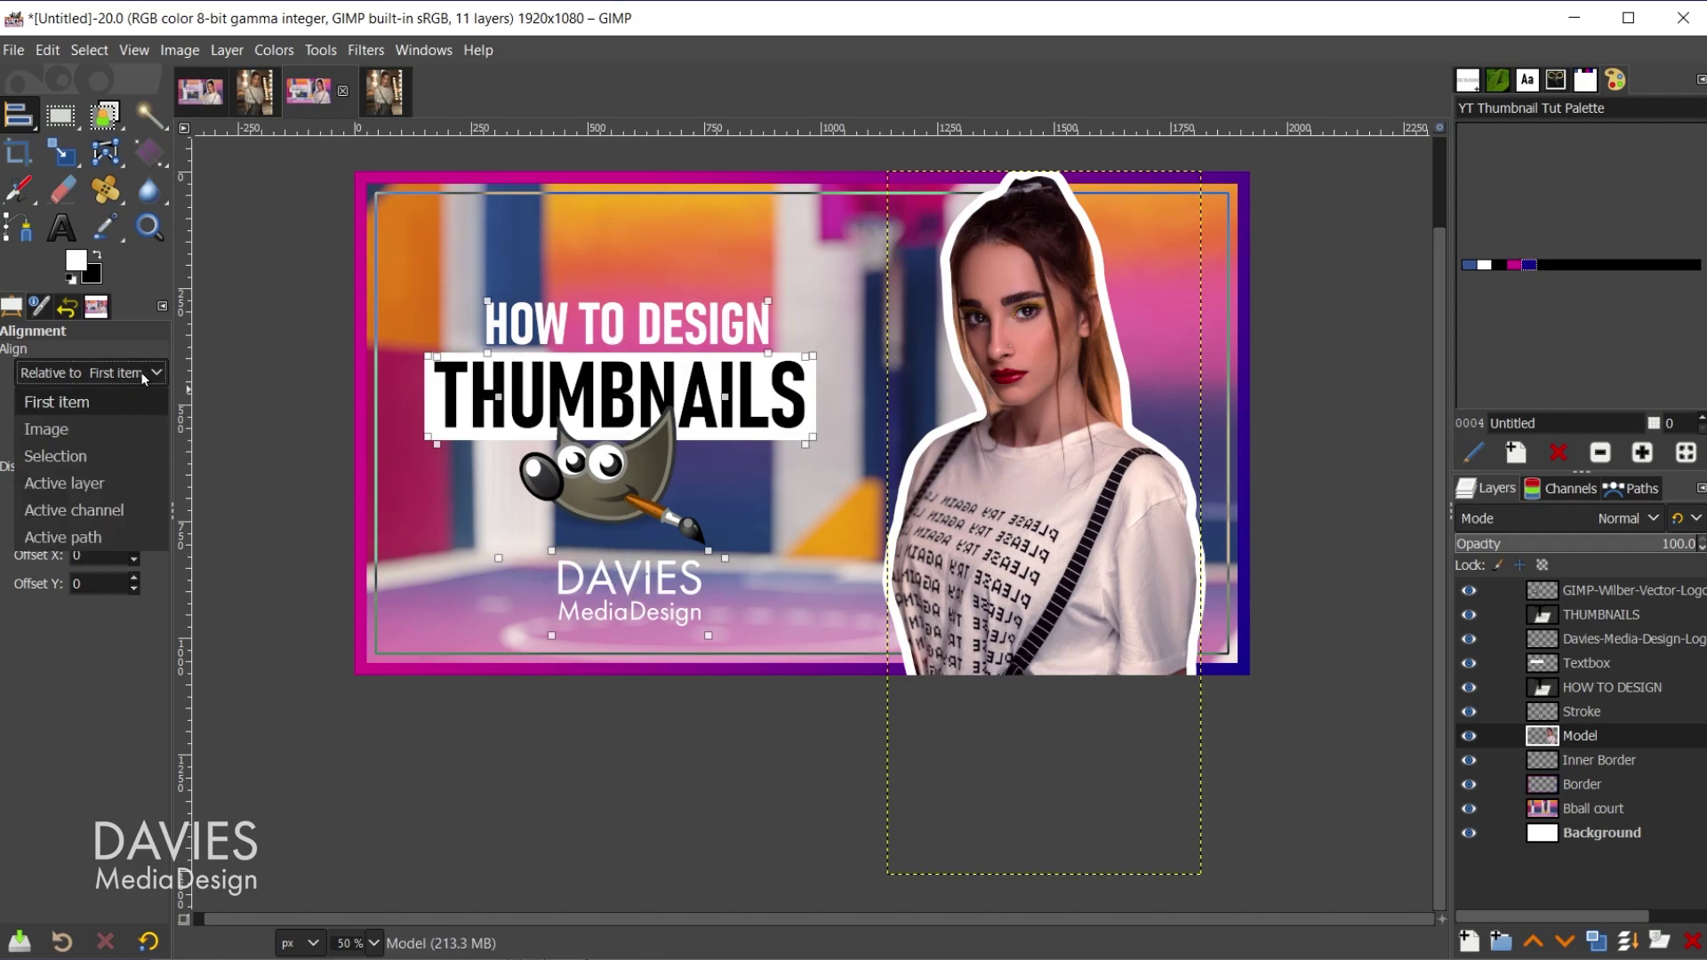
pyautogui.click(108, 405)
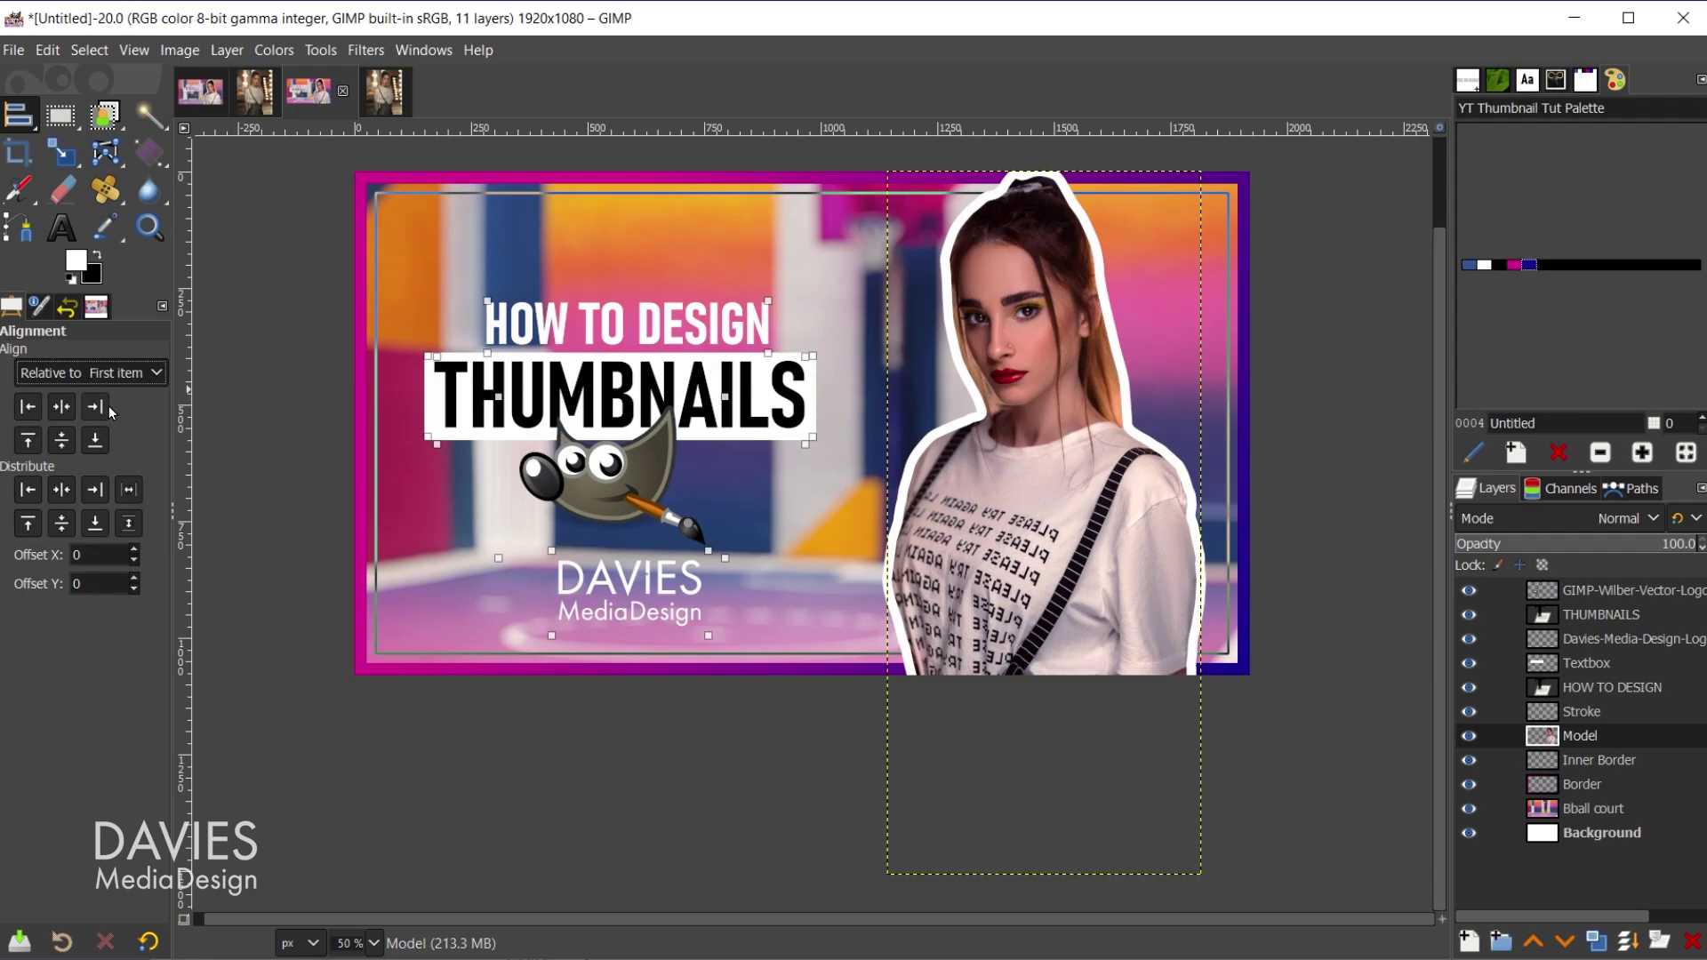
pyautogui.click(62, 408)
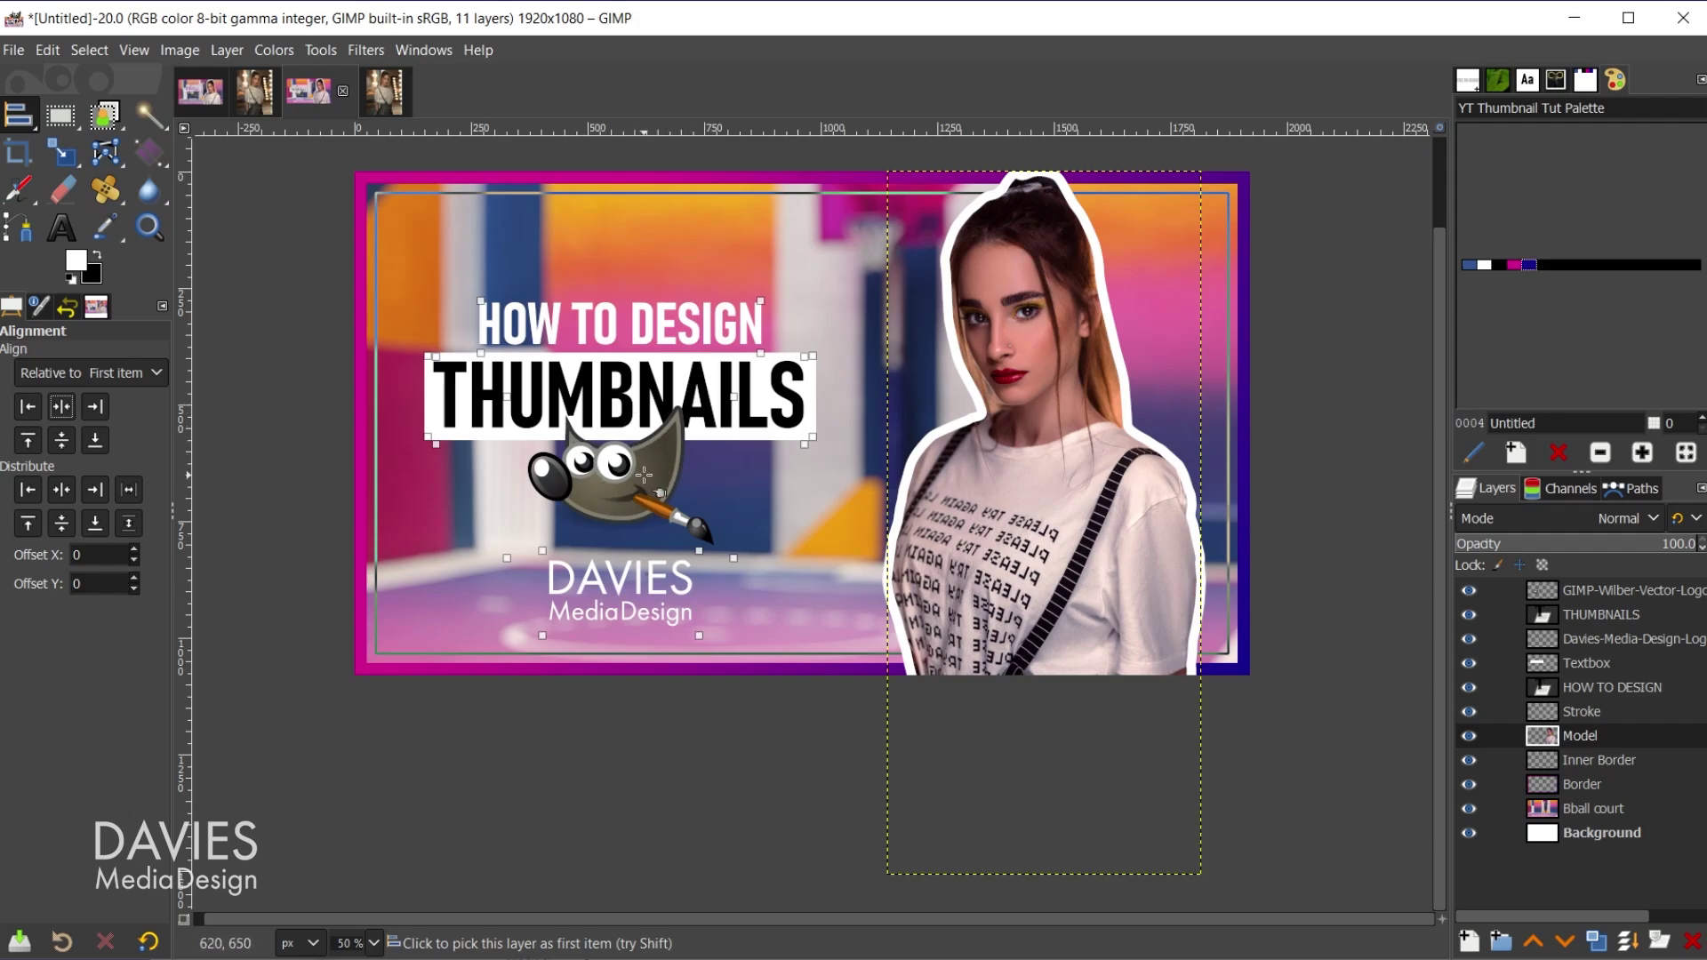
pyautogui.click(1496, 591)
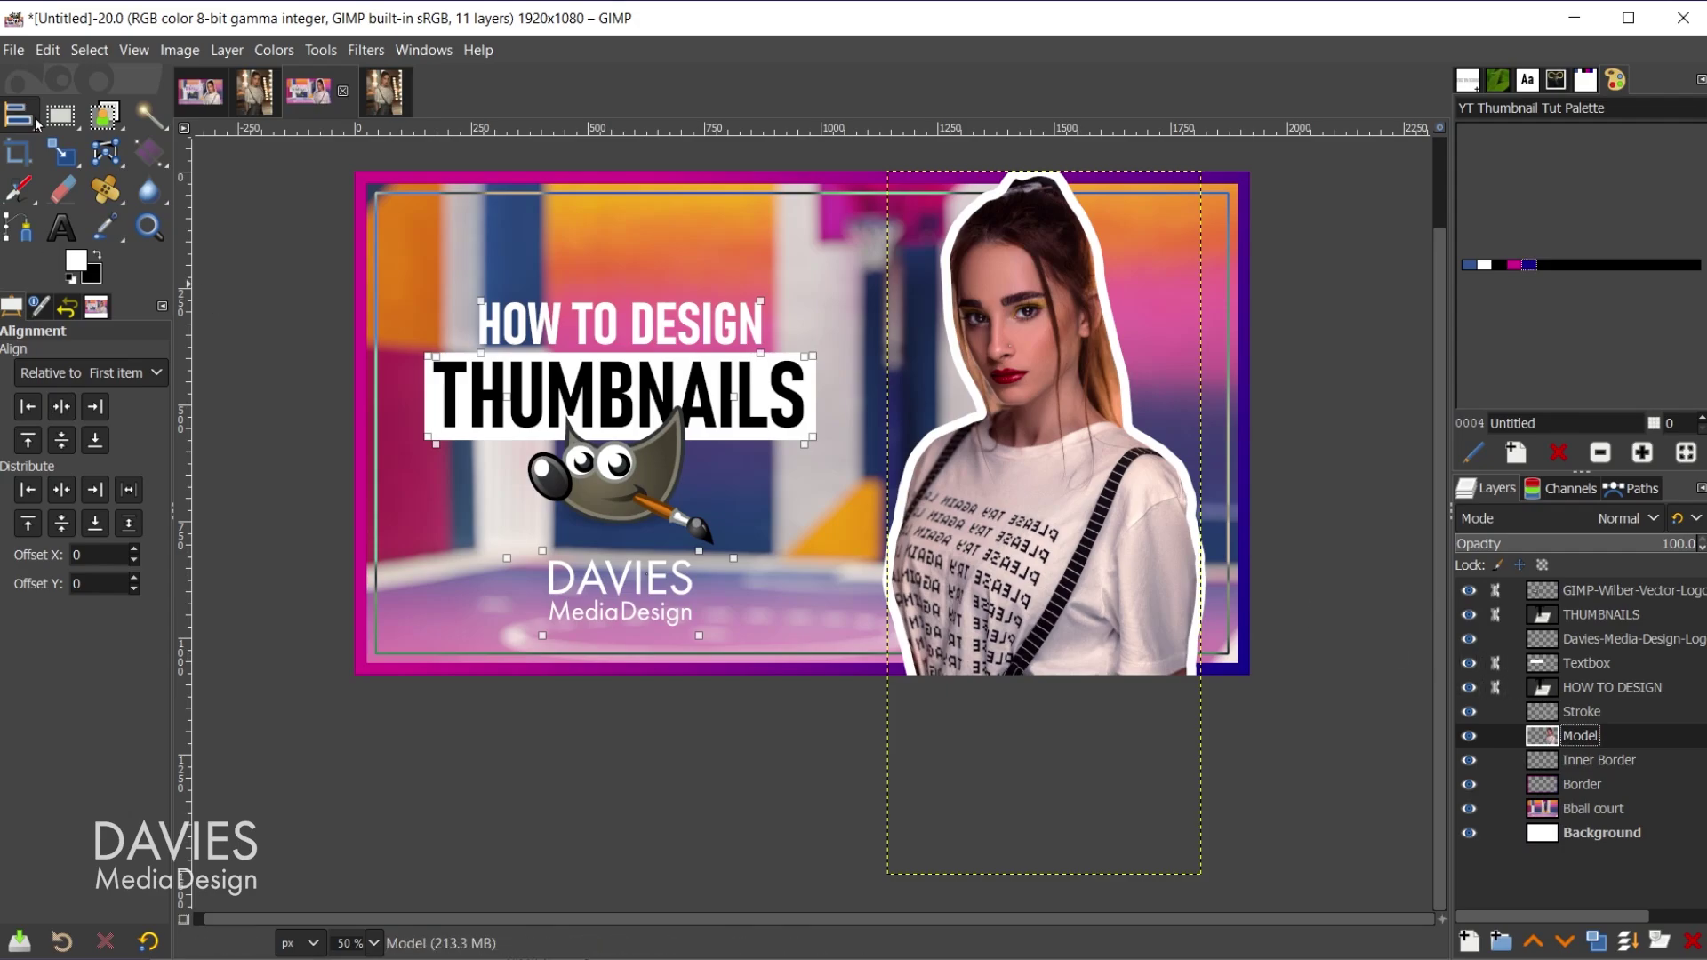
# Move the linked group up about 46 px, link the DAVIES logo, then shift it right about 34 px
pyautogui.press('m')
pyautogui.moveTo(639, 487); pyautogui.dragTo(640, 462)
pyautogui.click(1084, 663)
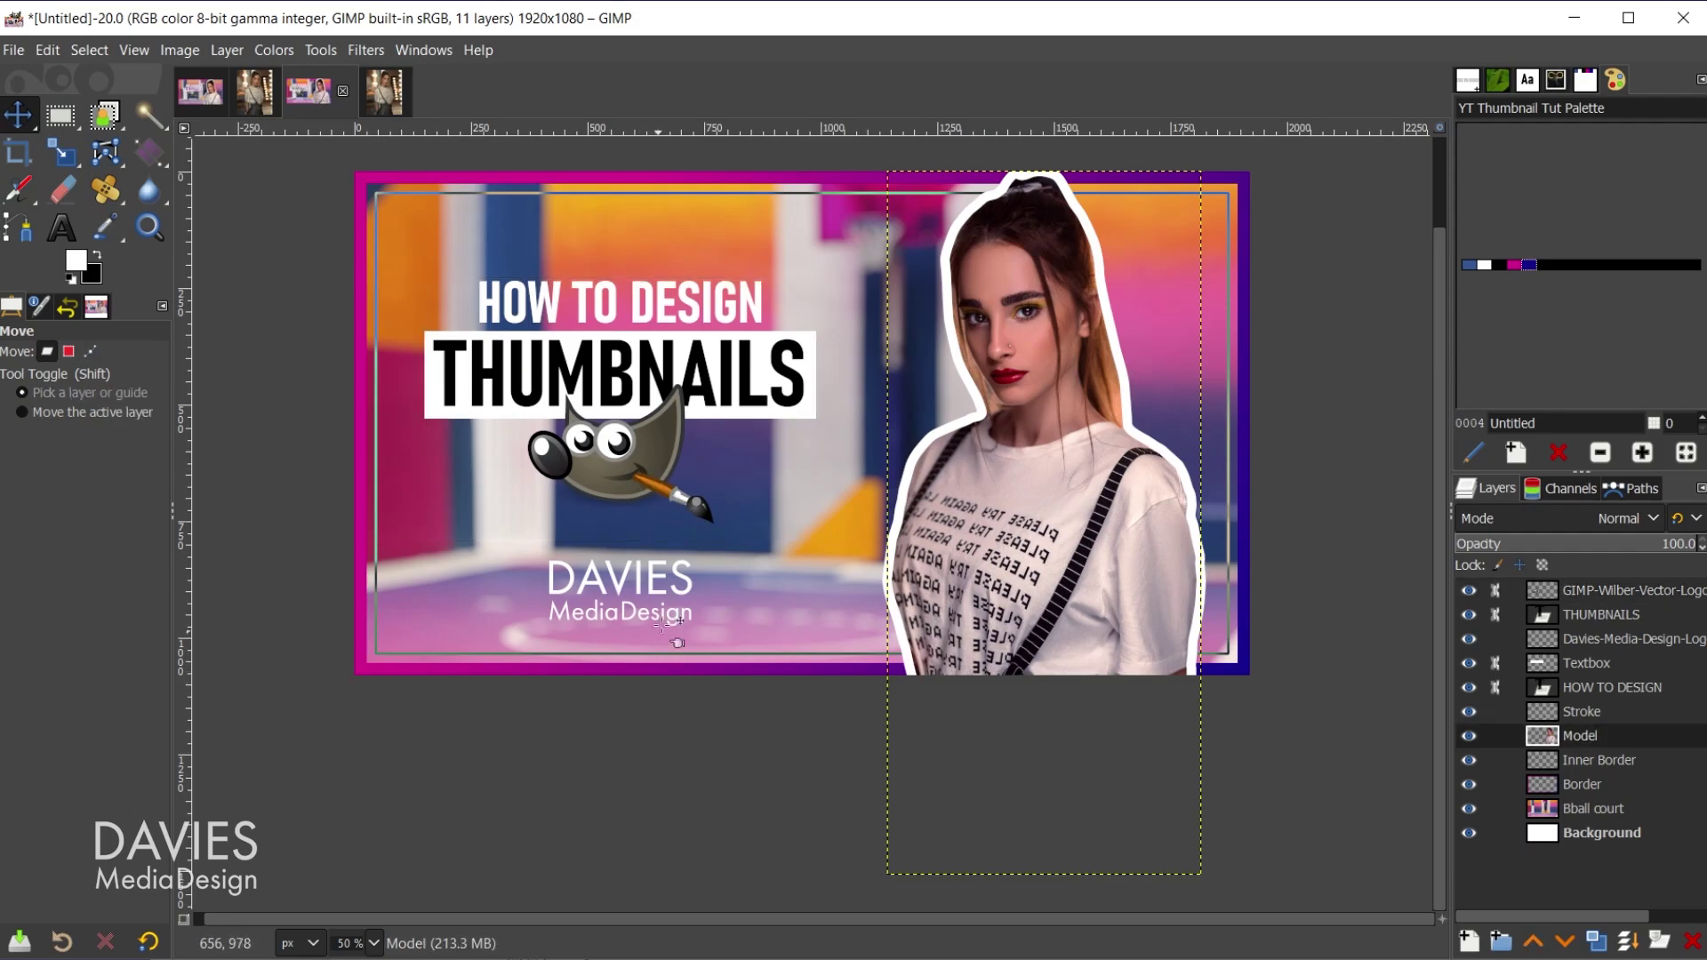
pyautogui.click(1495, 638)
pyautogui.moveTo(625, 456); pyautogui.dragTo(649, 453)
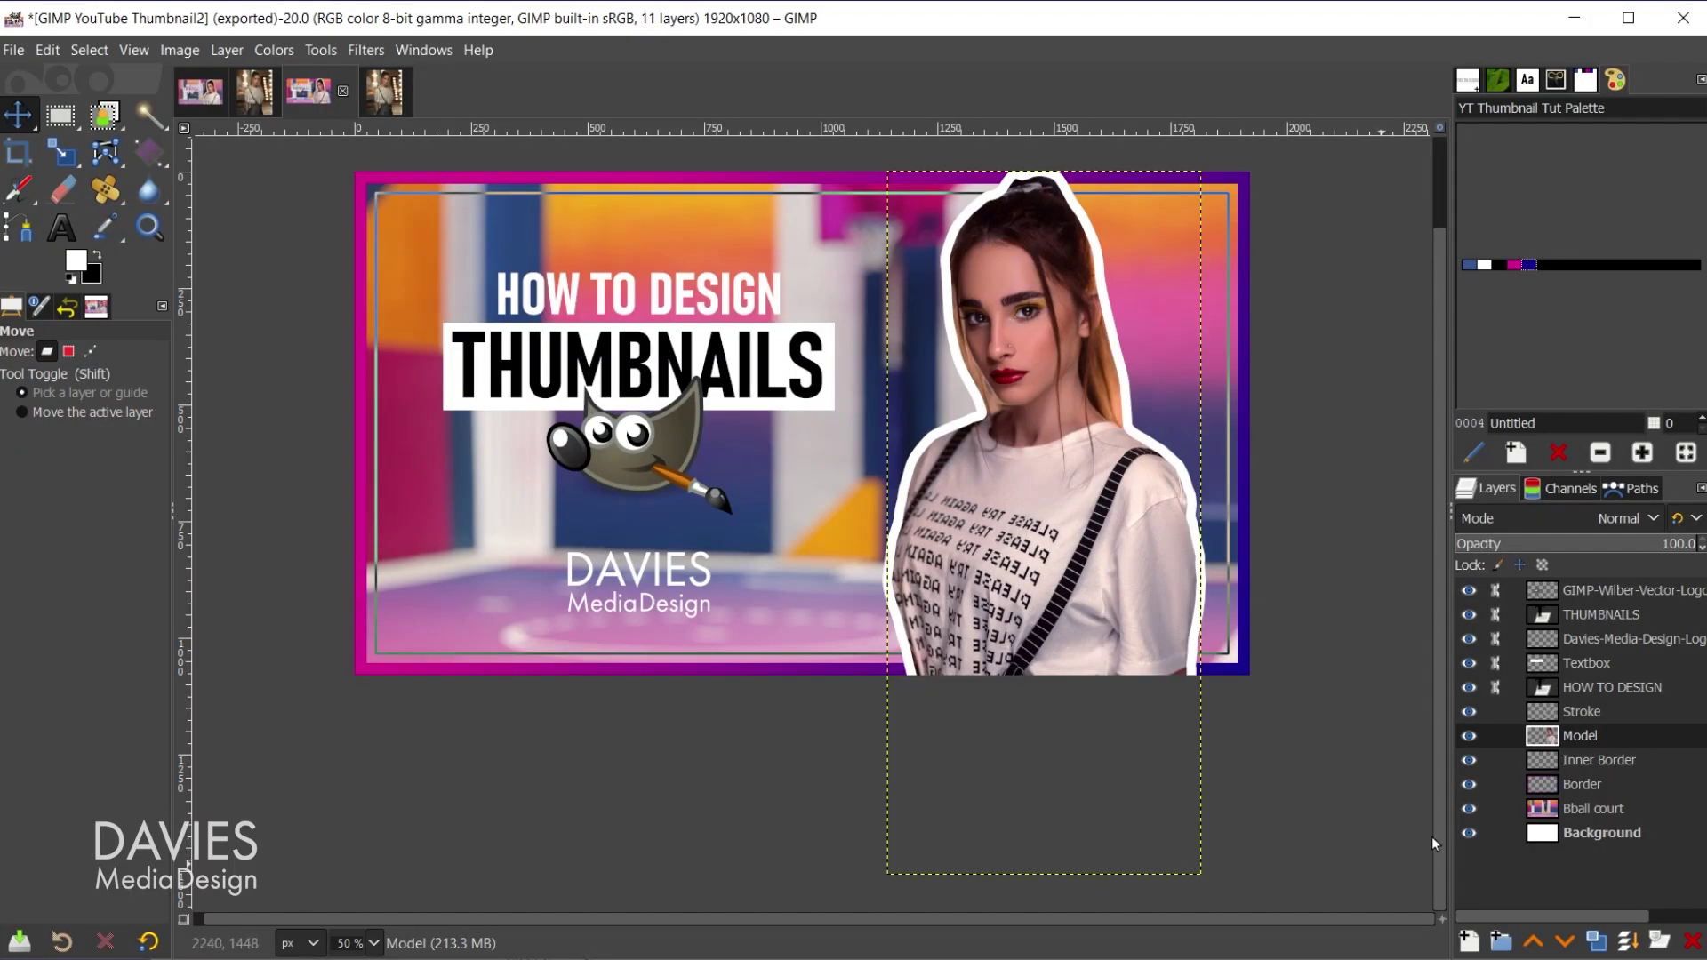
# Unlink HOW TO DESIGN and give it a short black Long Shadow in Fading (fixed length) style
pyautogui.click(1494, 687)
pyautogui.click(1553, 688)
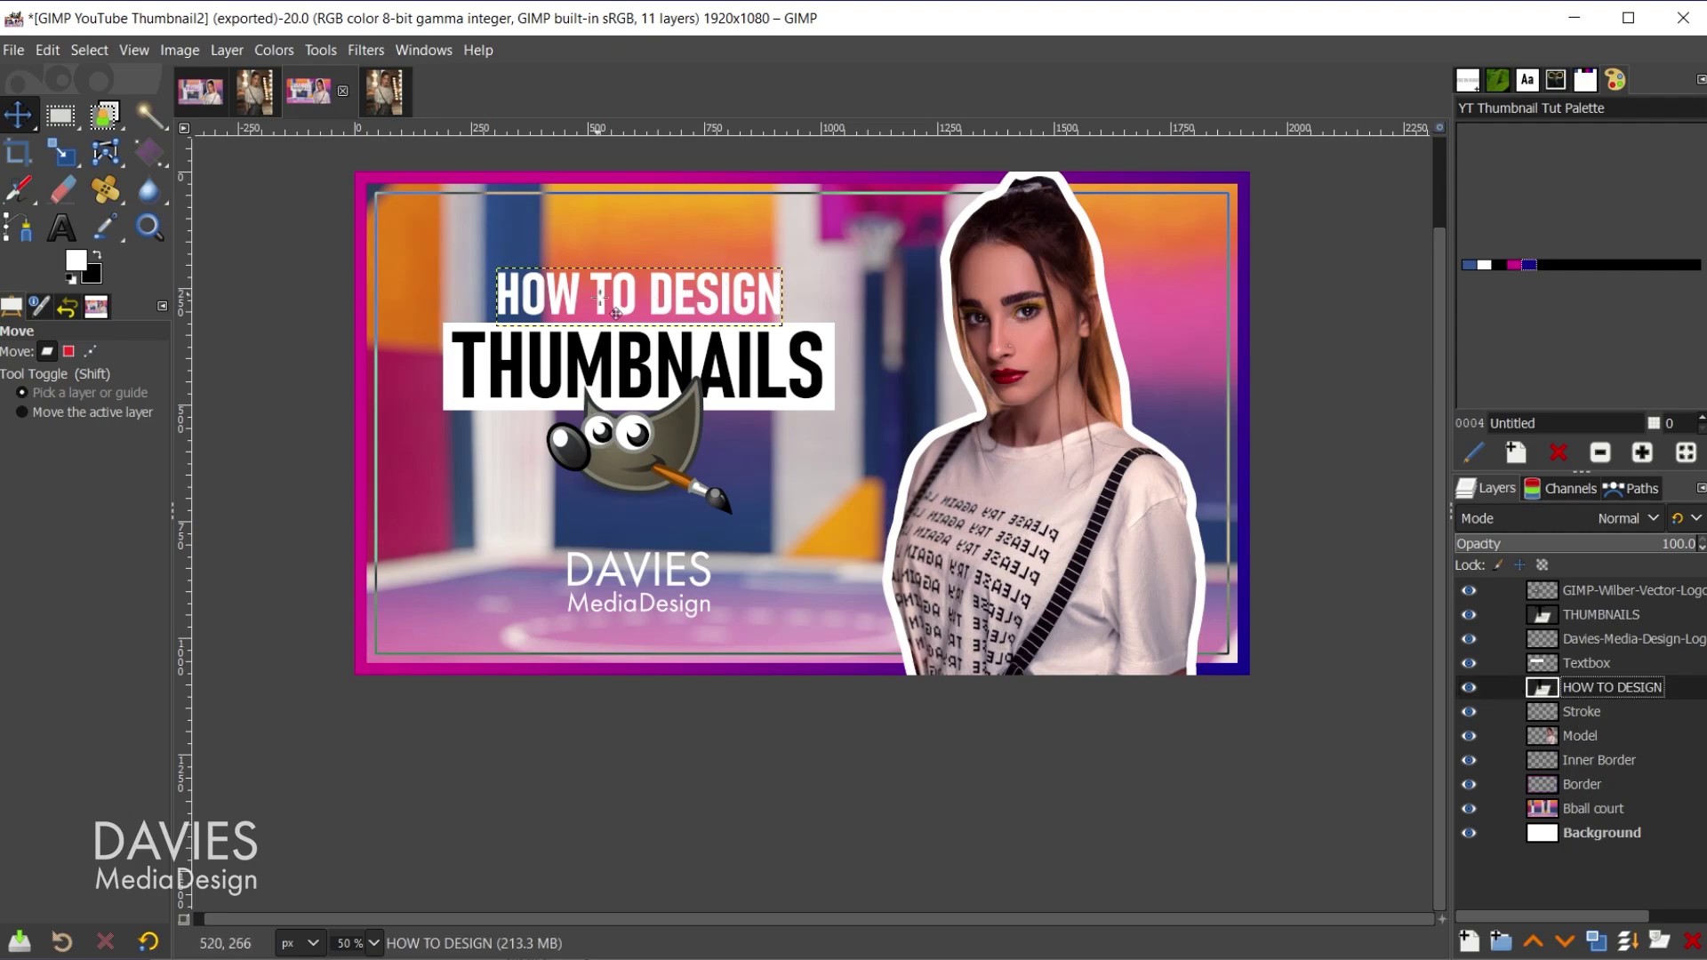
pyautogui.click(365, 51)
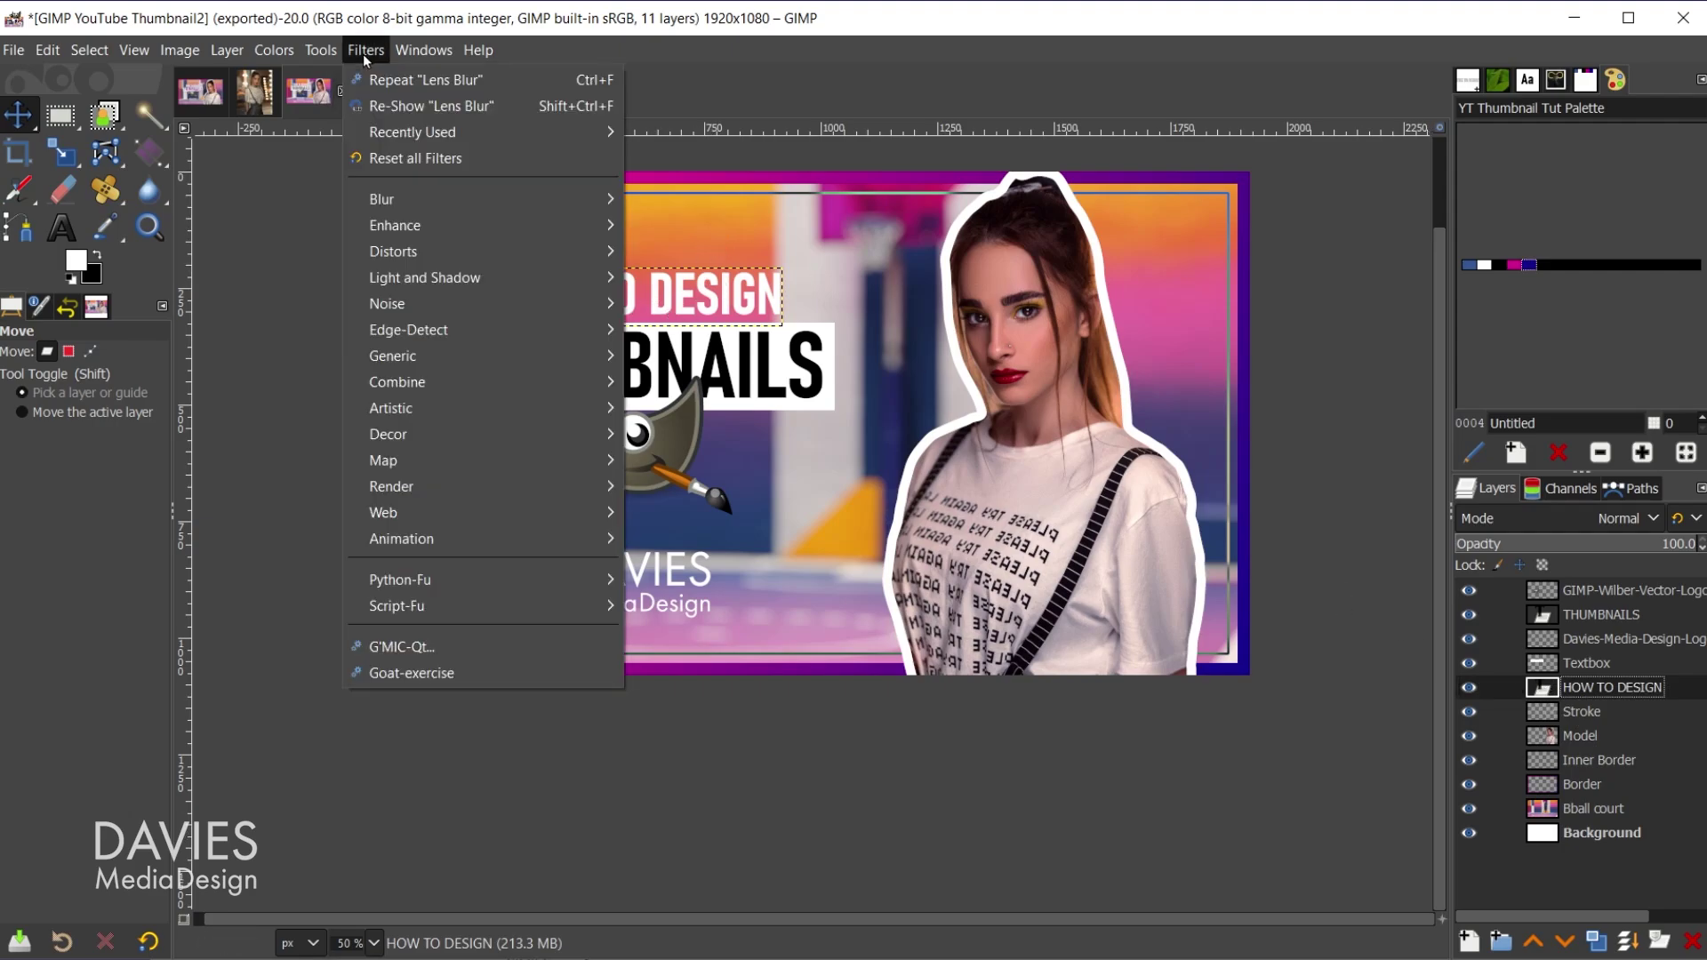
pyautogui.moveTo(462, 275)
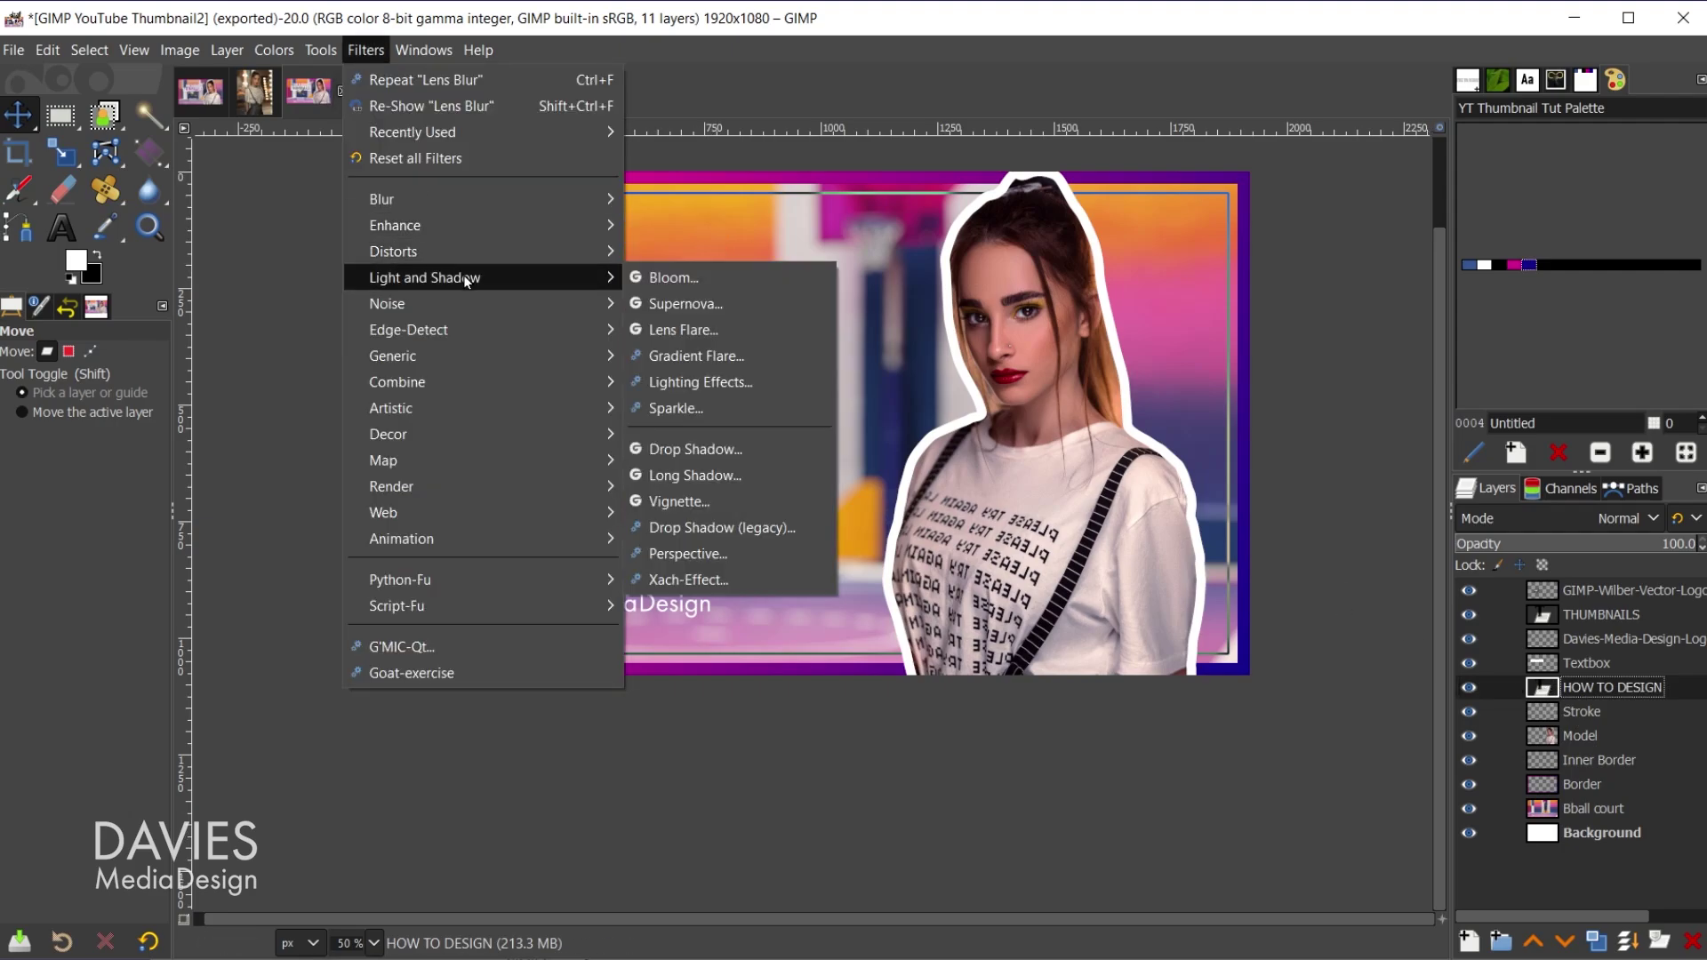
pyautogui.click(698, 474)
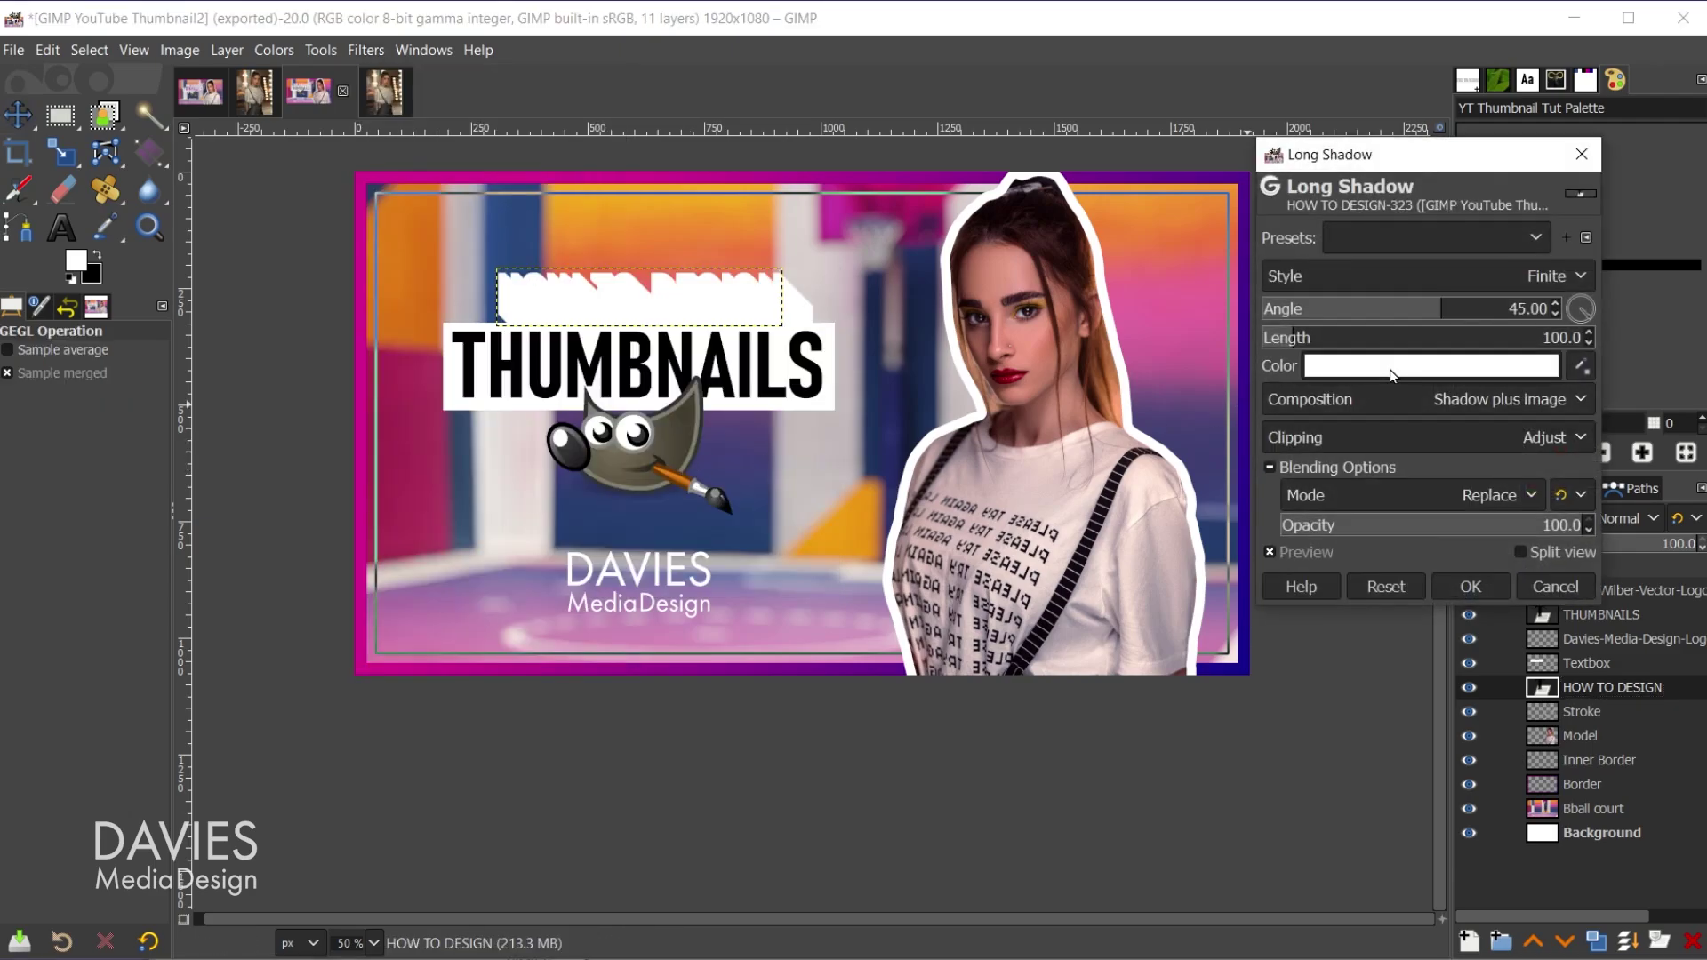
pyautogui.click(1390, 368)
pyautogui.click(1515, 505)
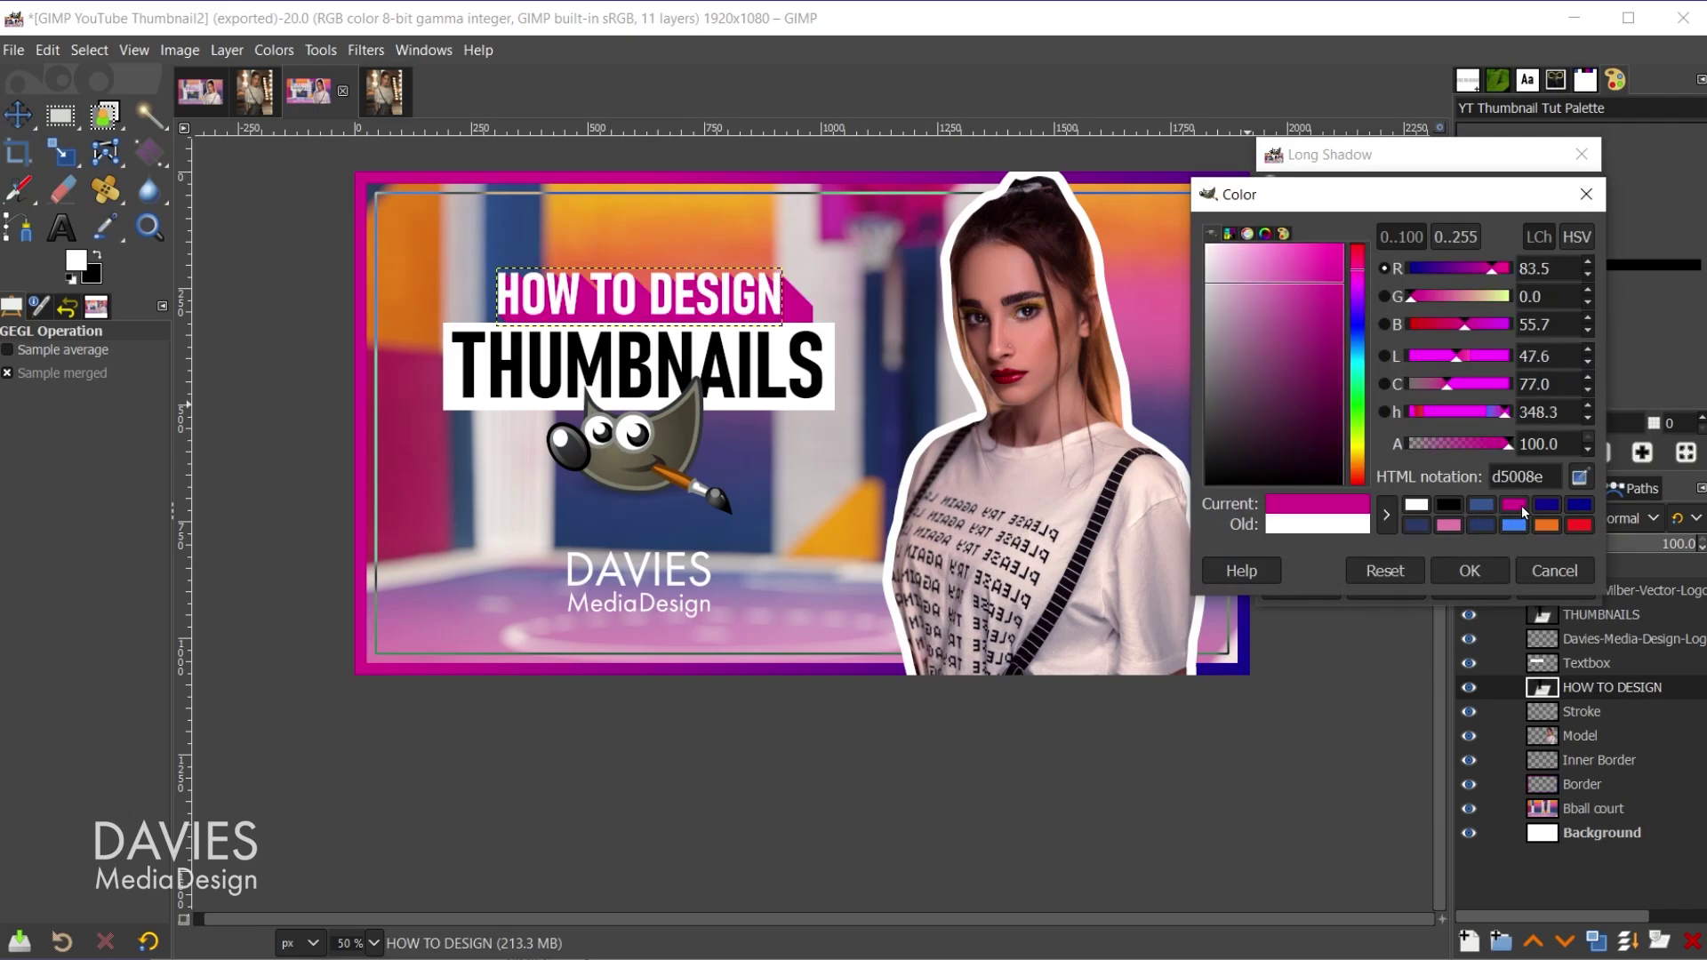
pyautogui.click(1452, 509)
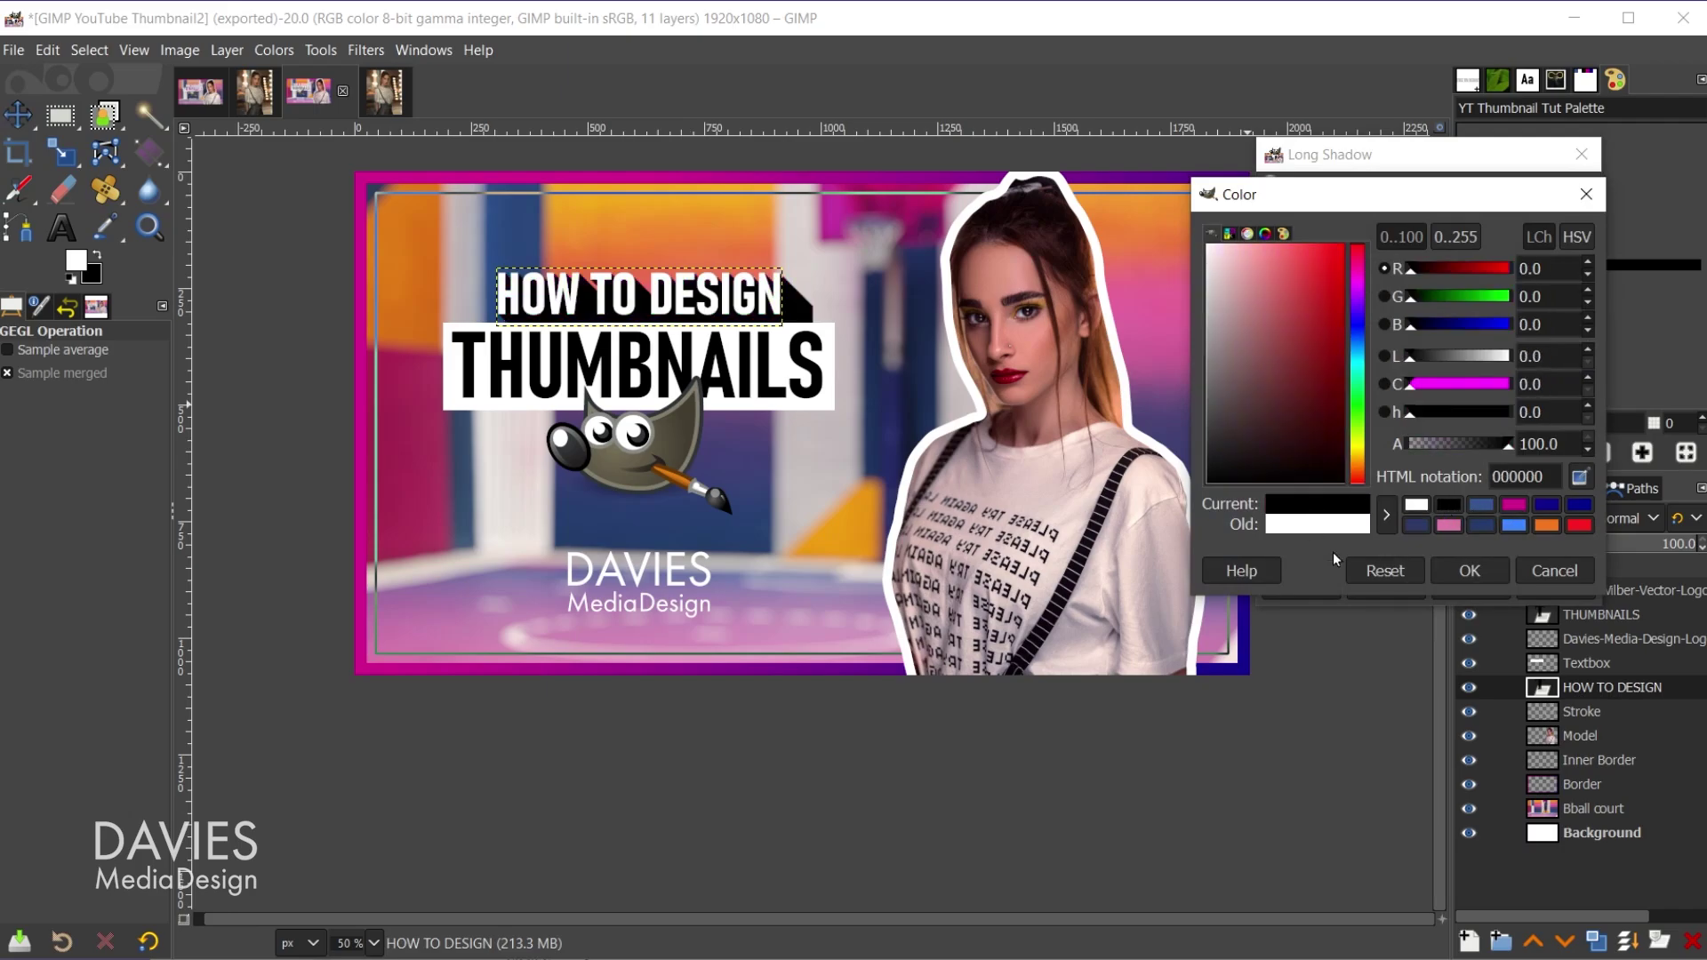
pyautogui.click(1479, 572)
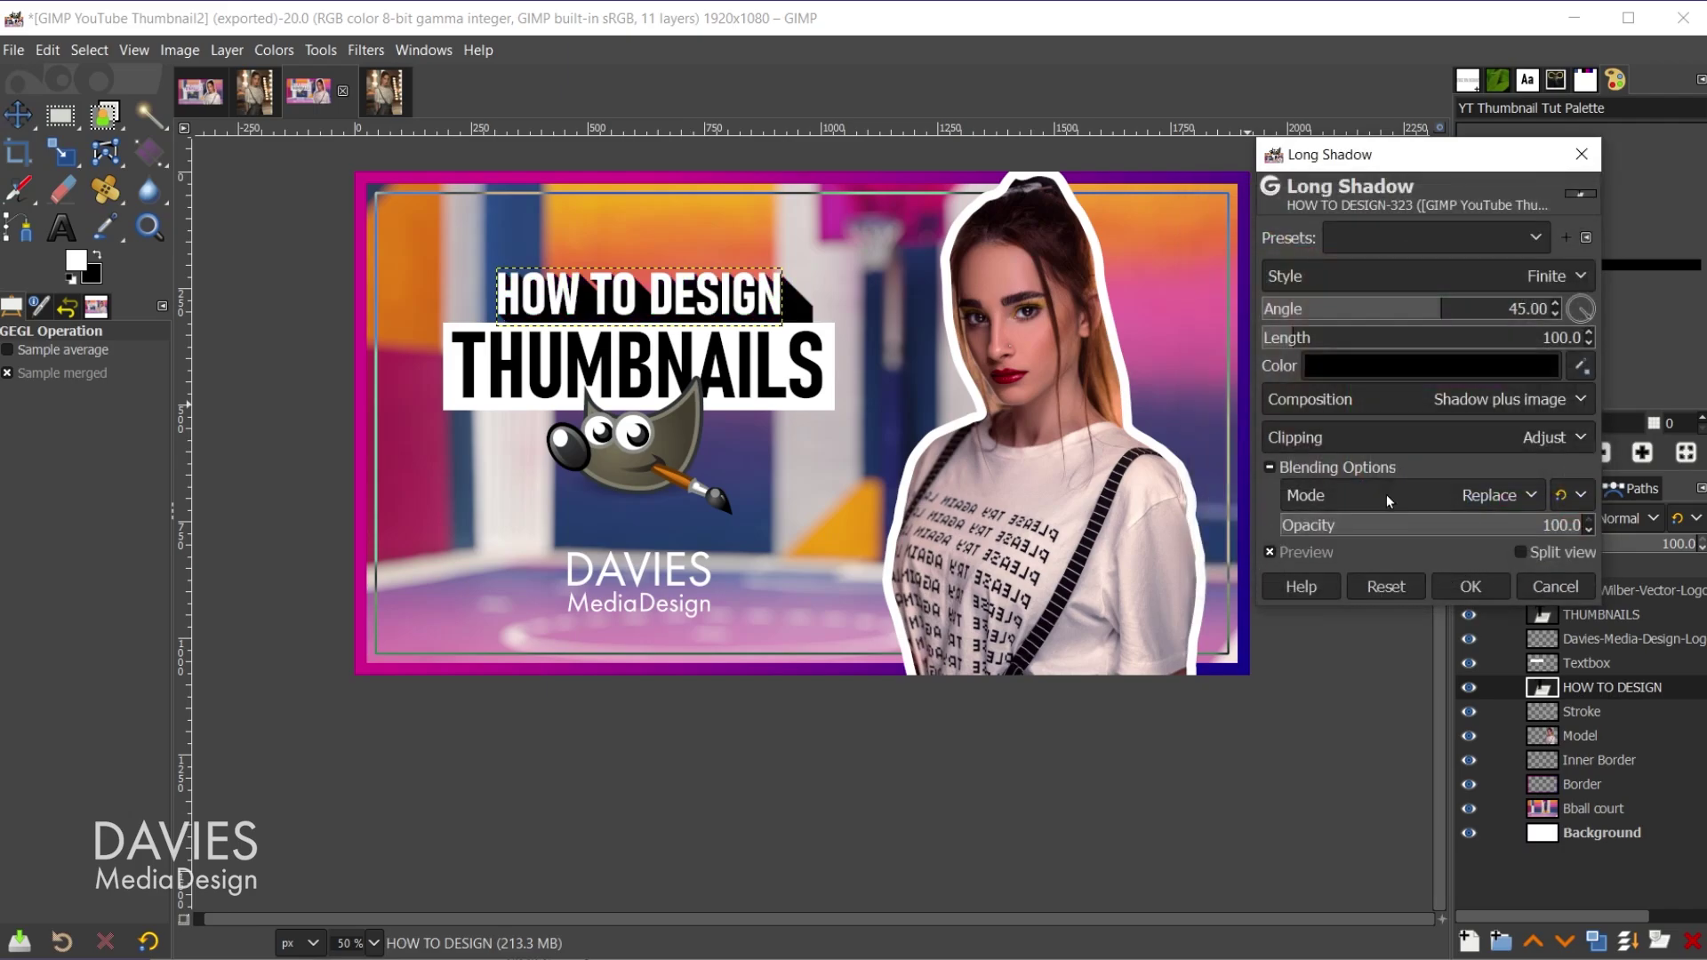
pyautogui.click(1408, 278)
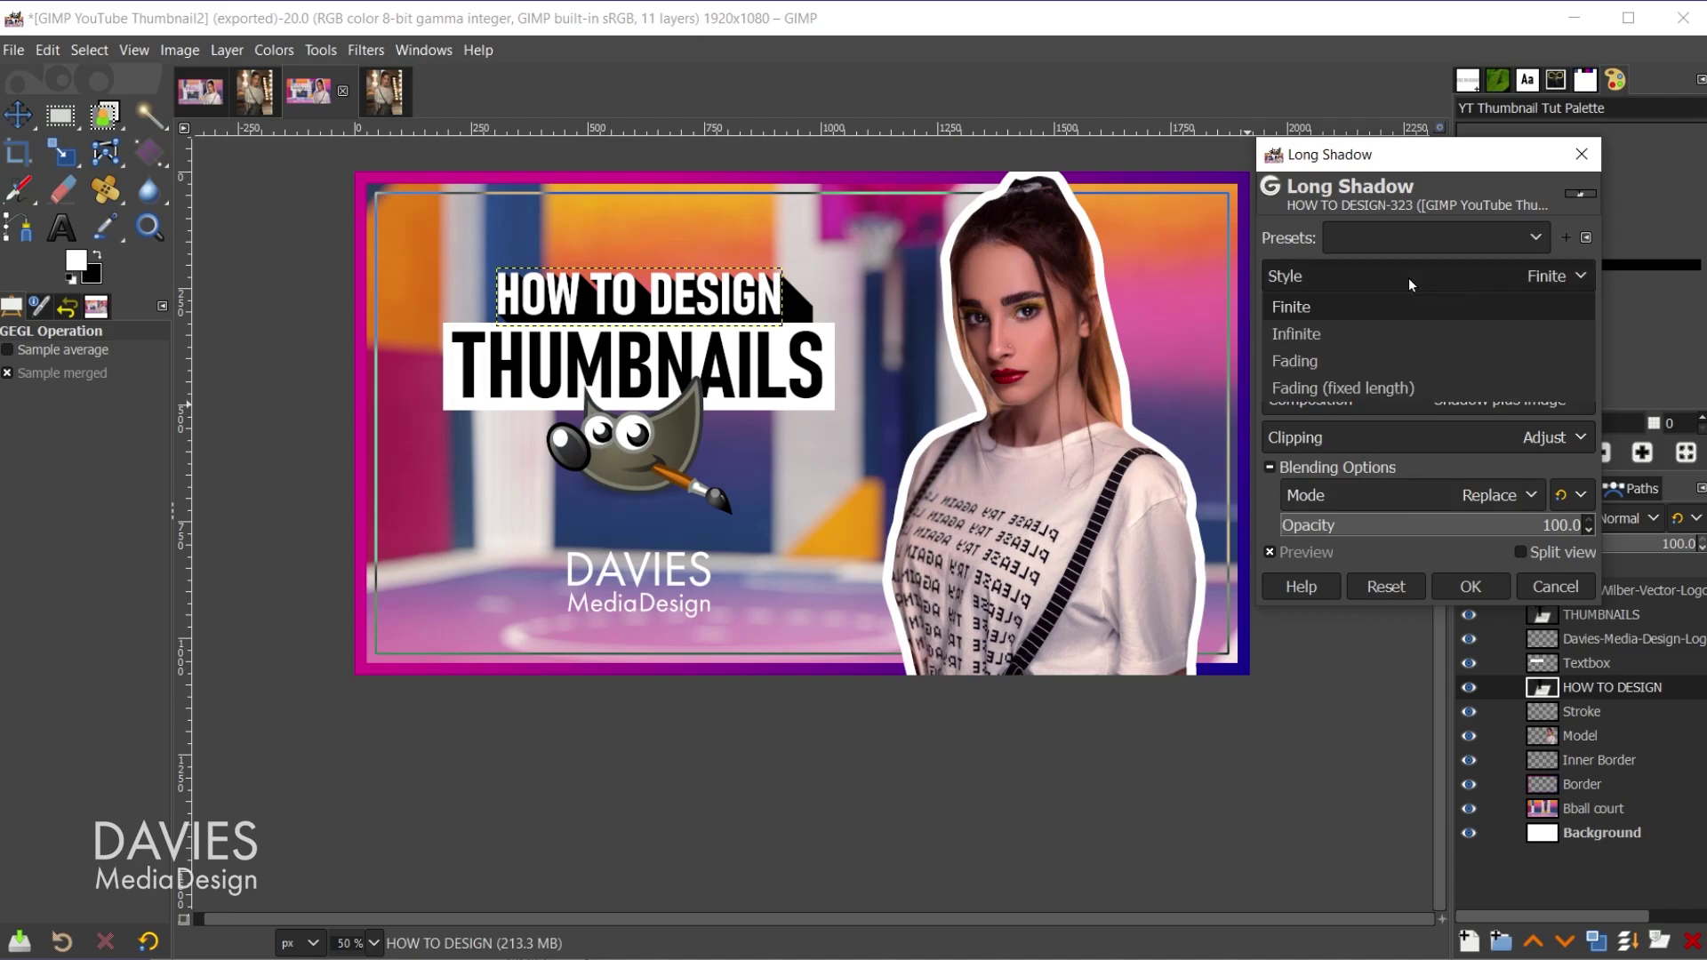
pyautogui.click(1410, 386)
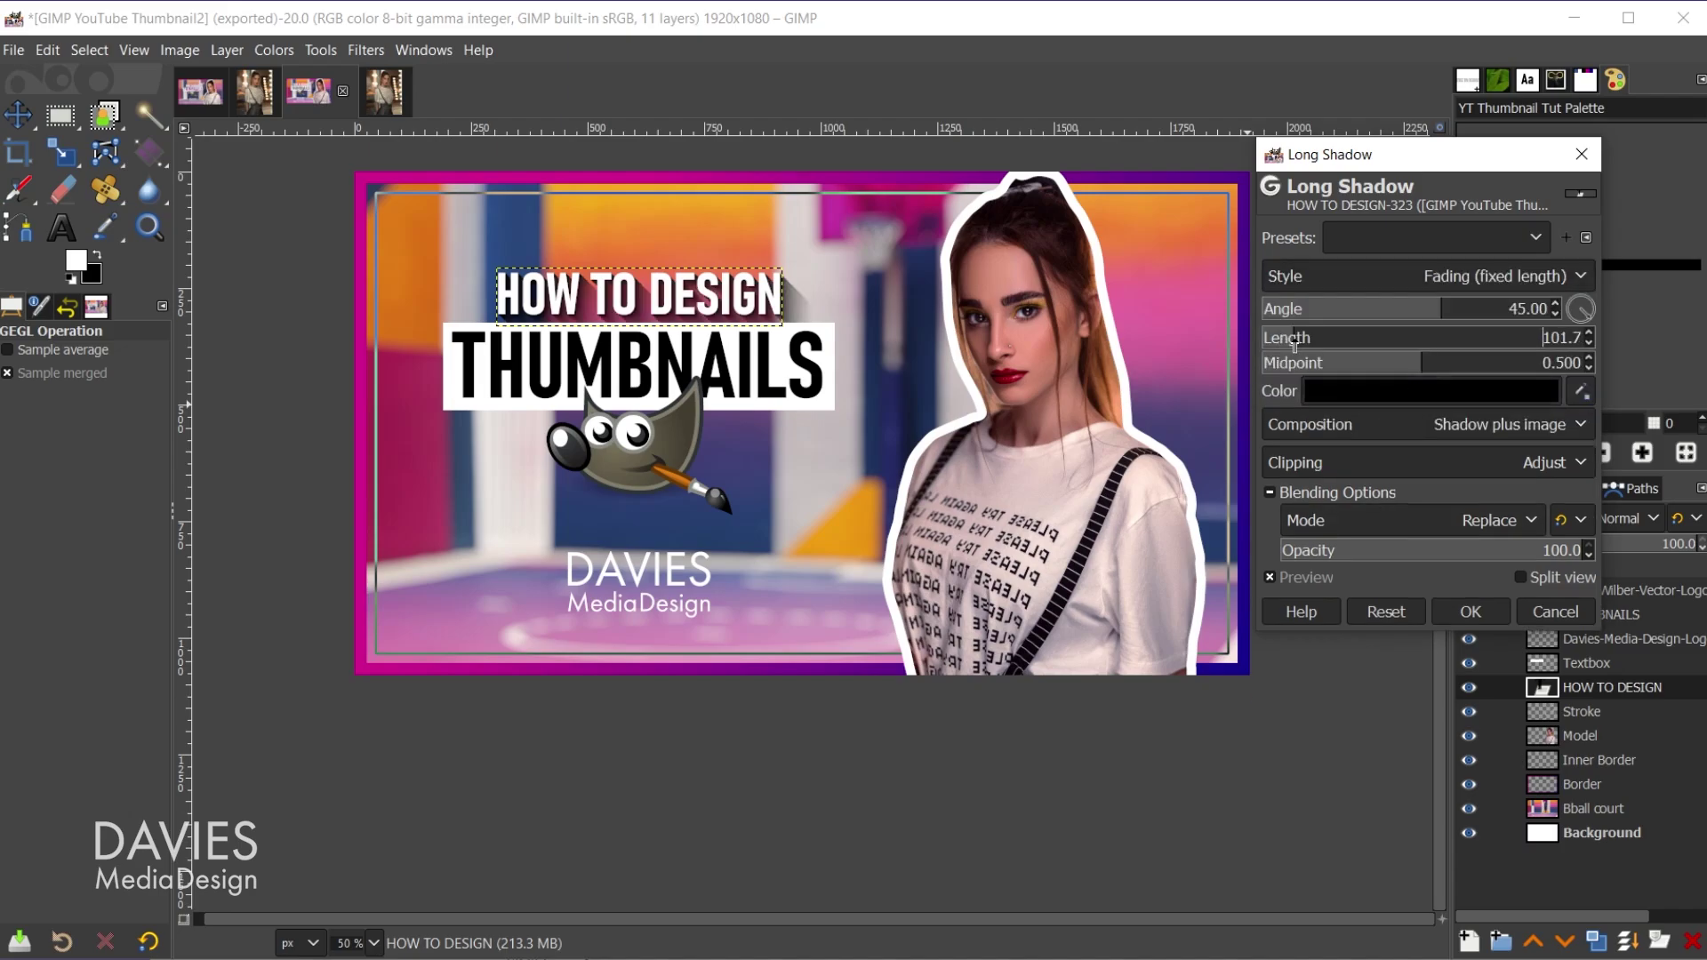
pyautogui.moveTo(1294, 345); pyautogui.dragTo(1270, 359)
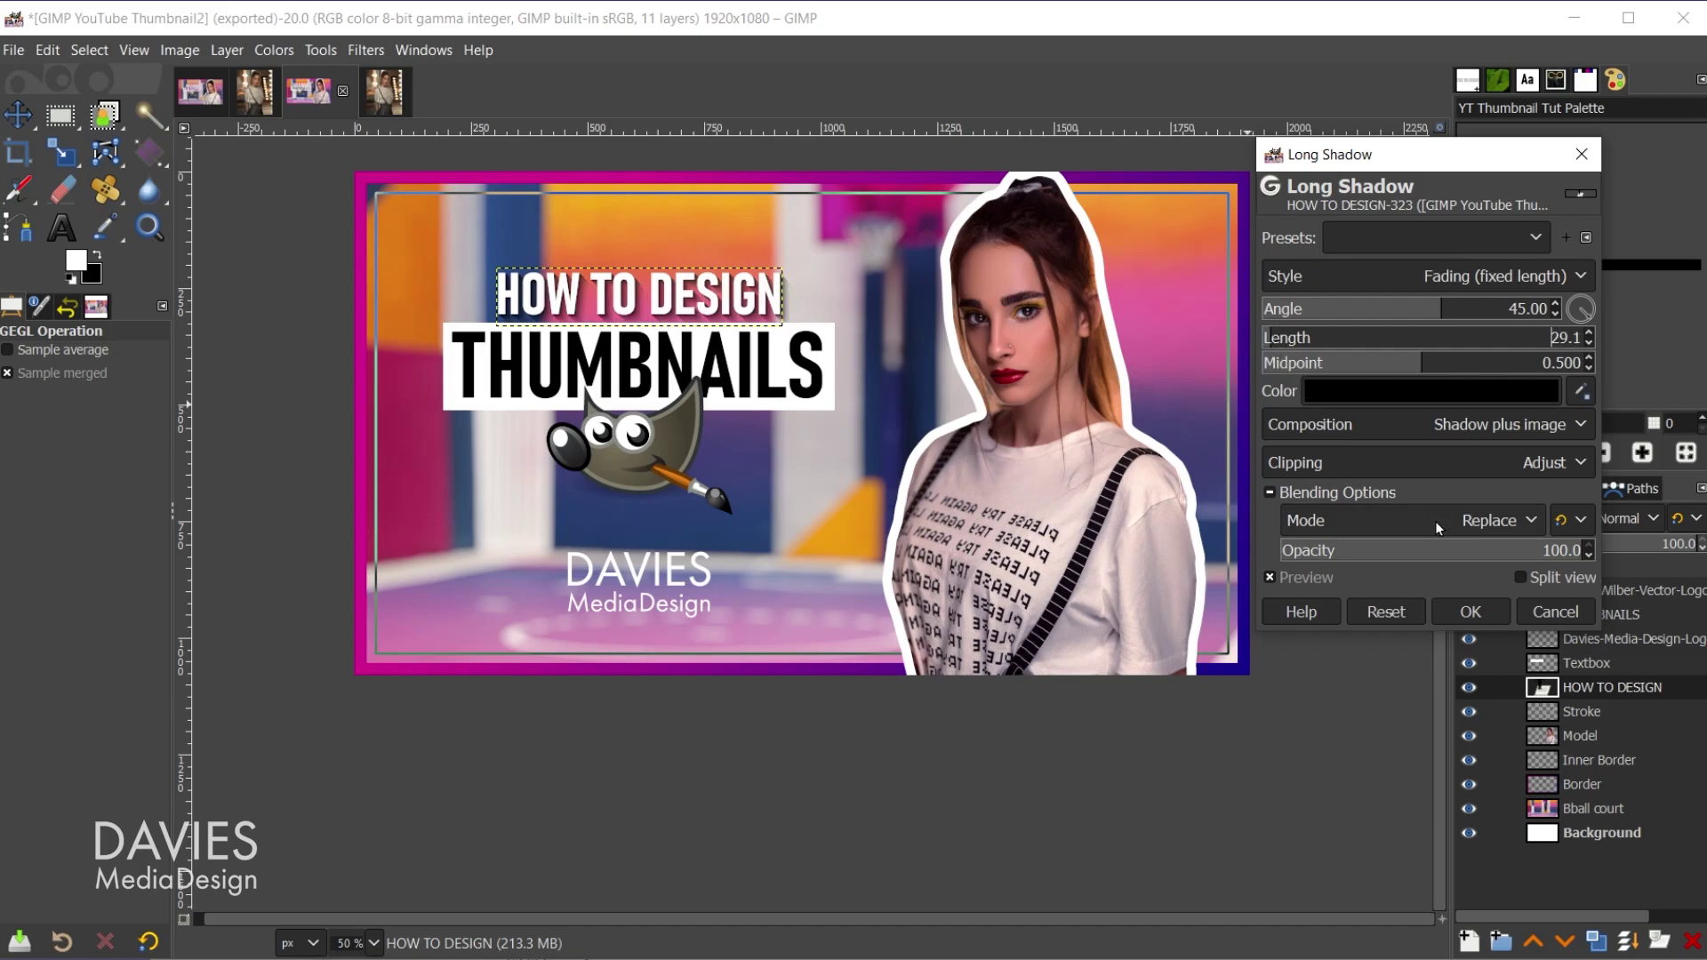
pyautogui.click(1477, 610)
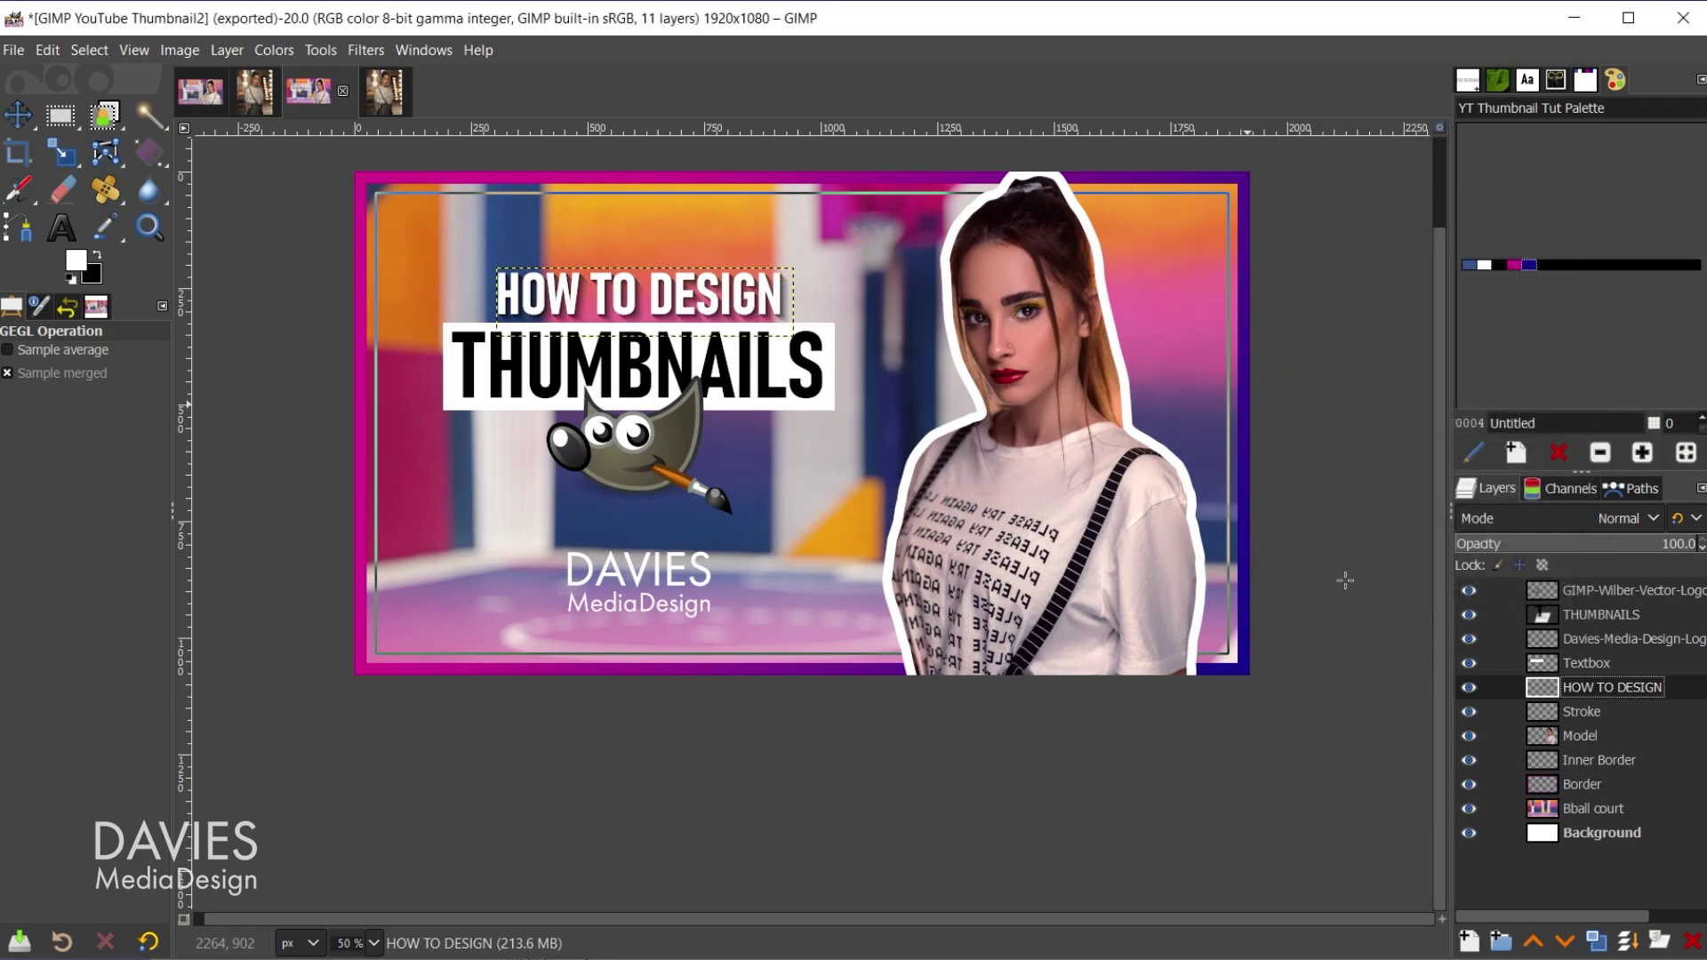
# Repeat the Long Shadow filter on the Textbox layer and the Davies Media Design logo layer
pyautogui.click(1541, 666)
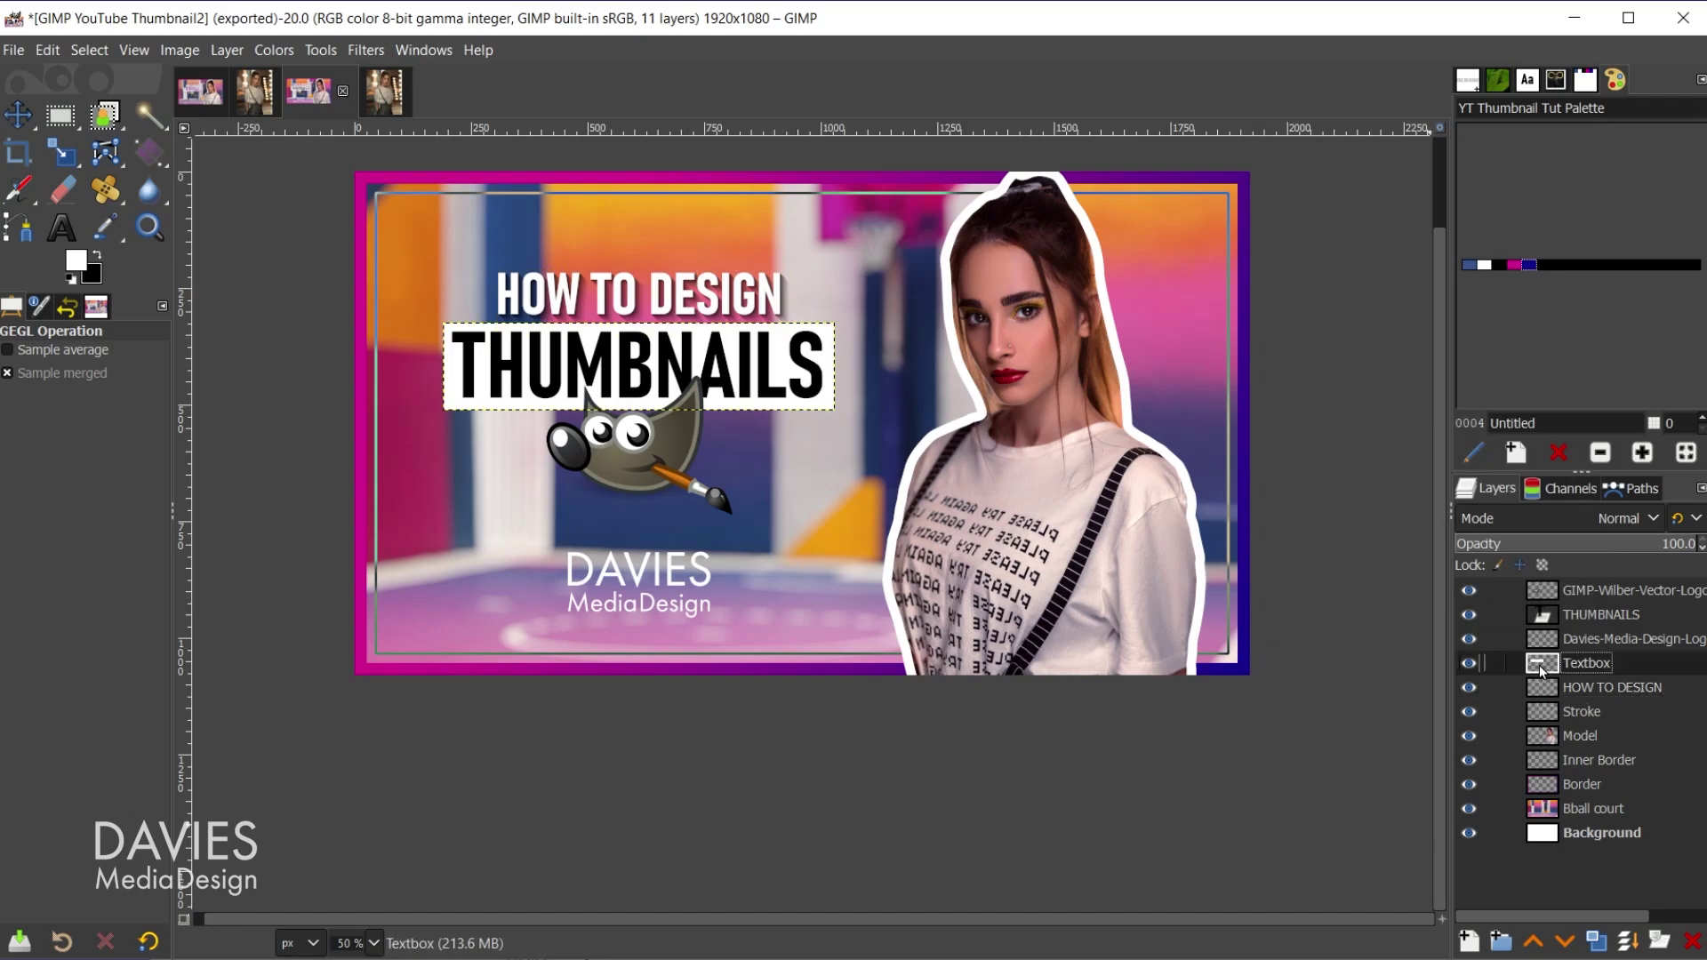
pyautogui.click(356, 52)
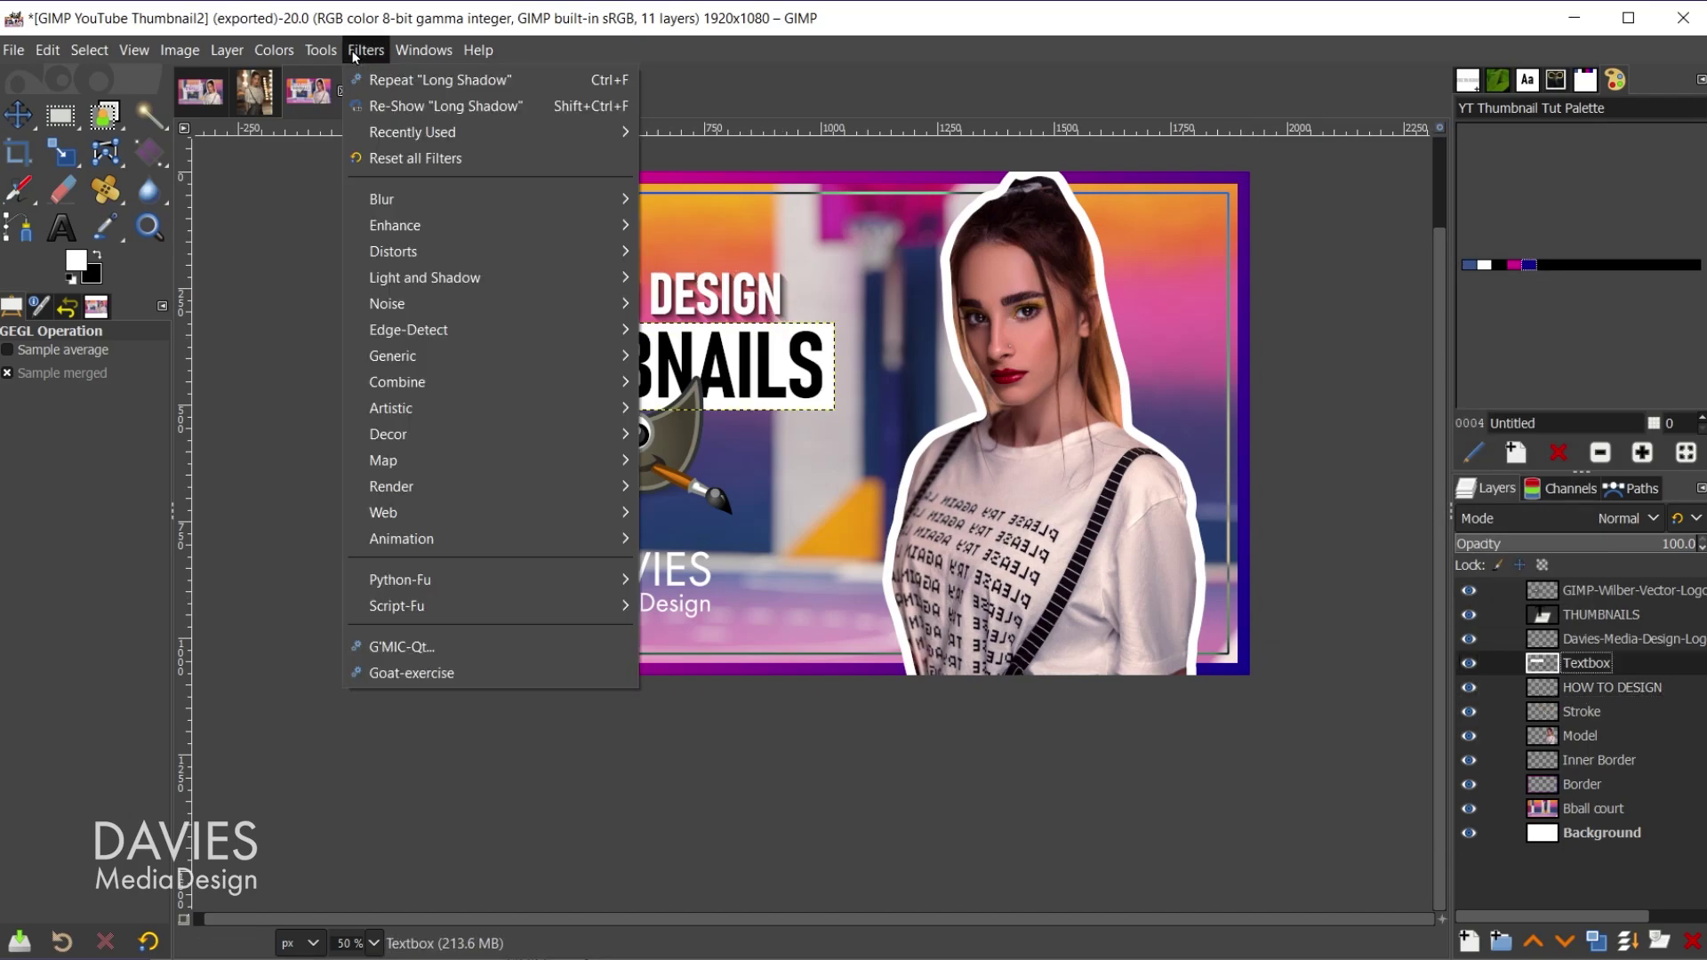
pyautogui.click(391, 80)
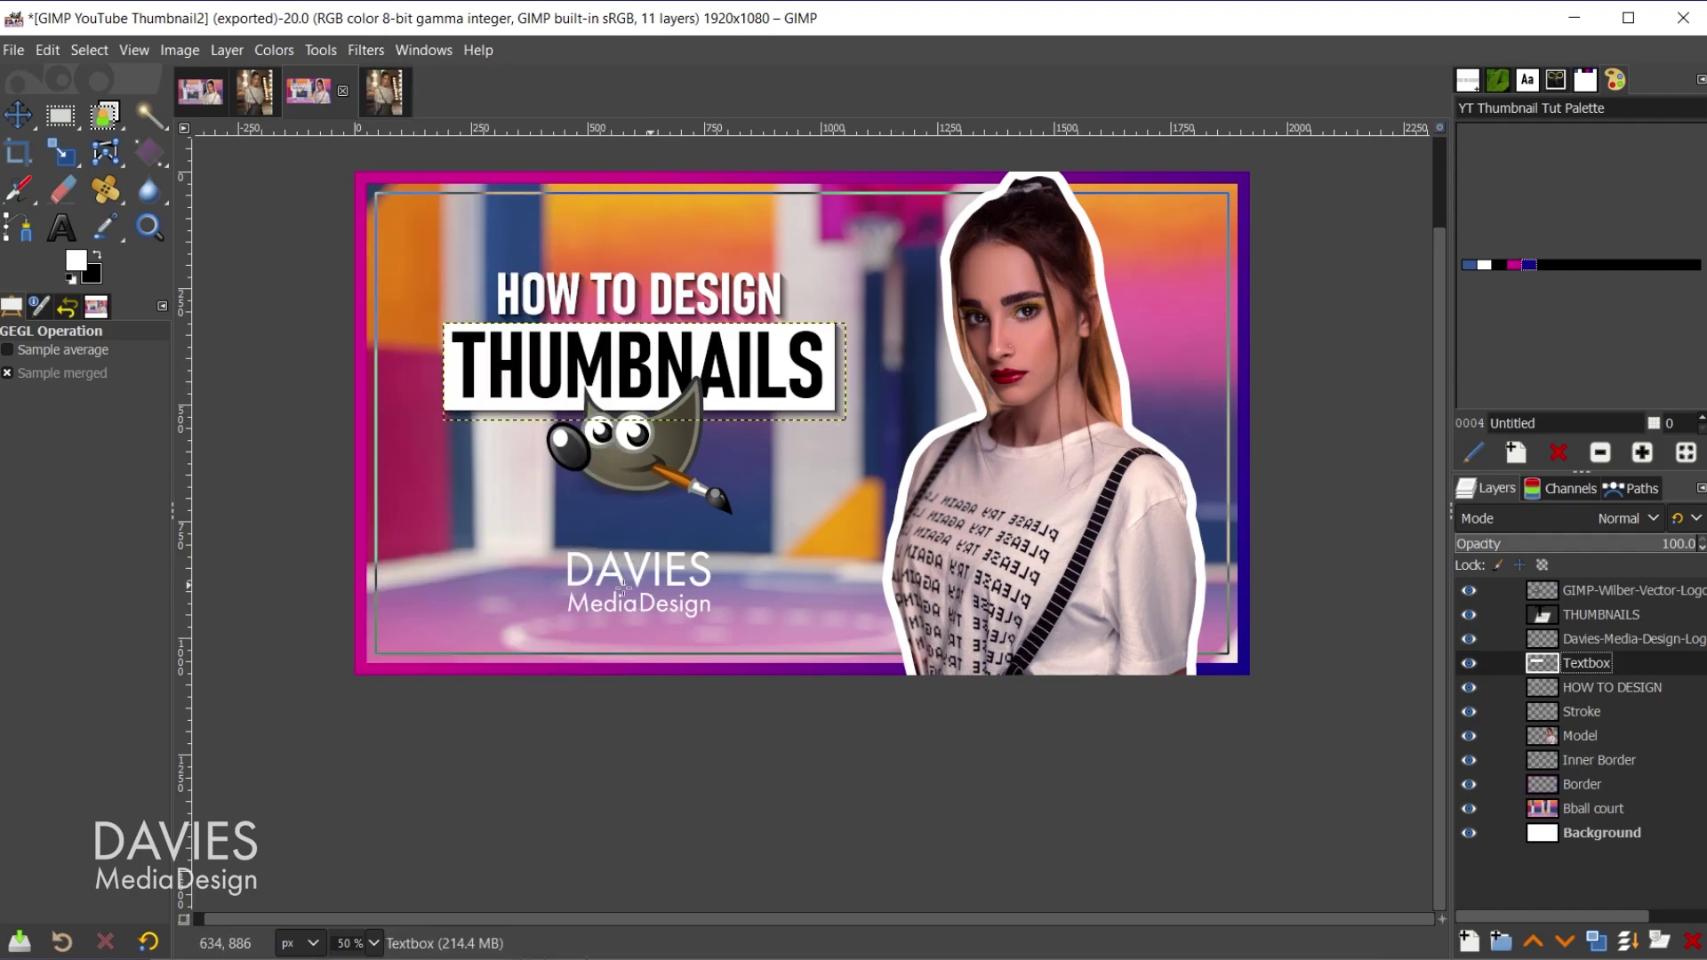
pyautogui.click(1551, 640)
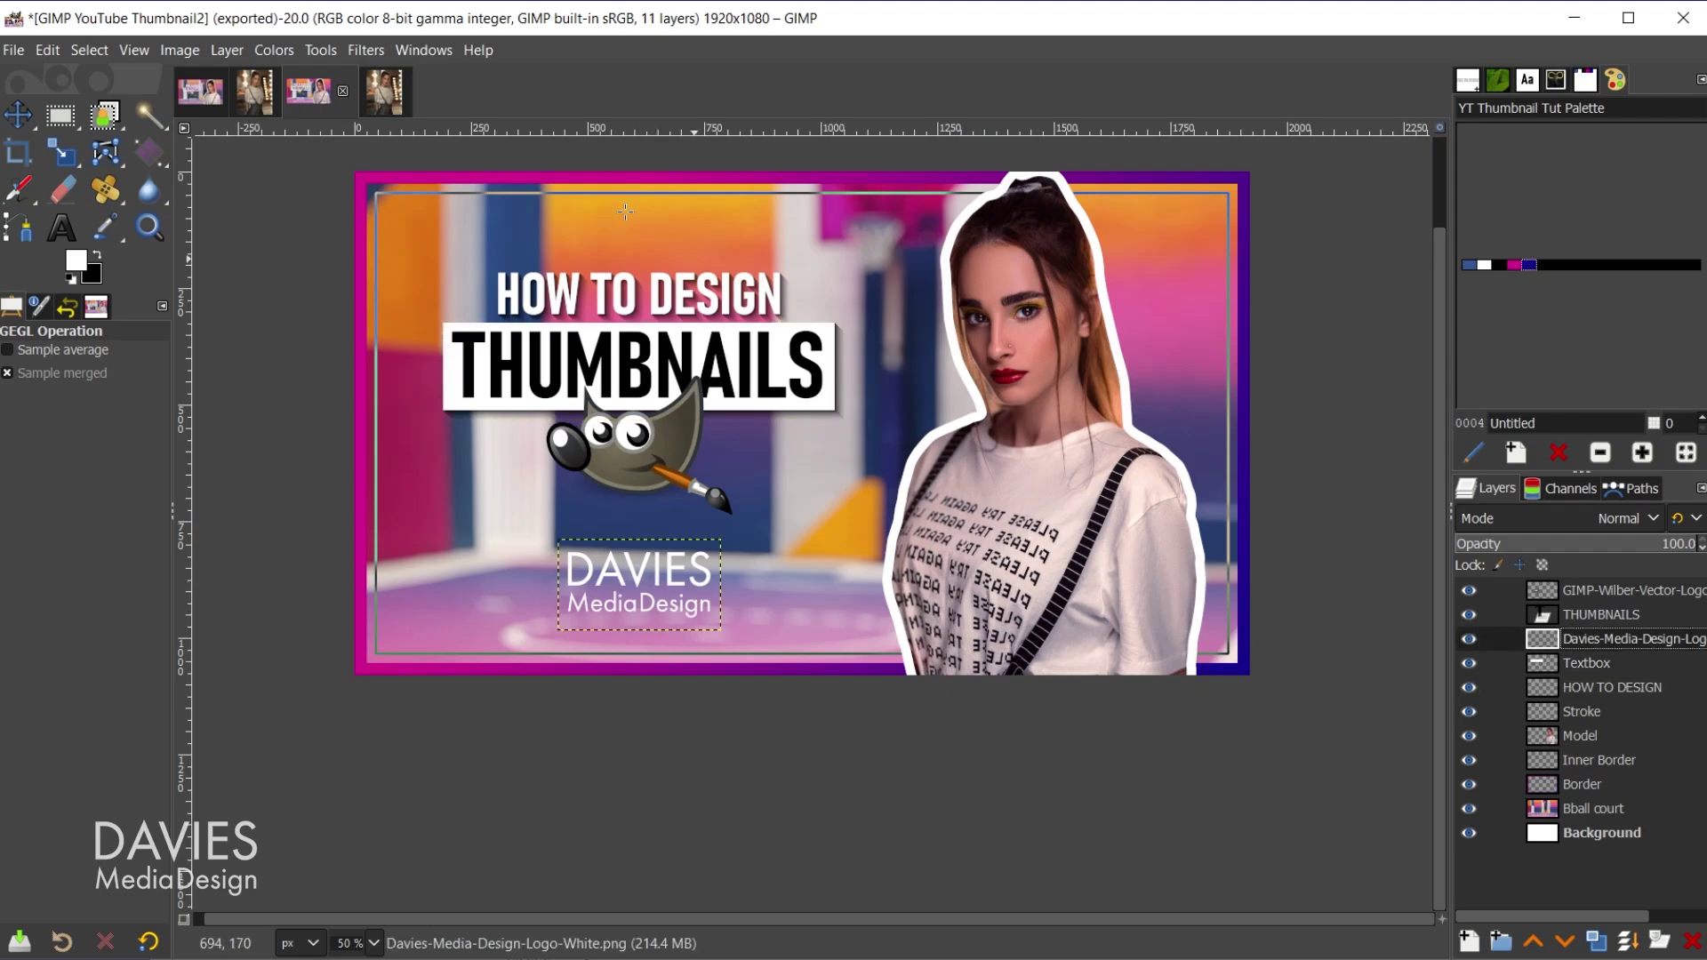
pyautogui.click(354, 56)
pyautogui.click(377, 84)
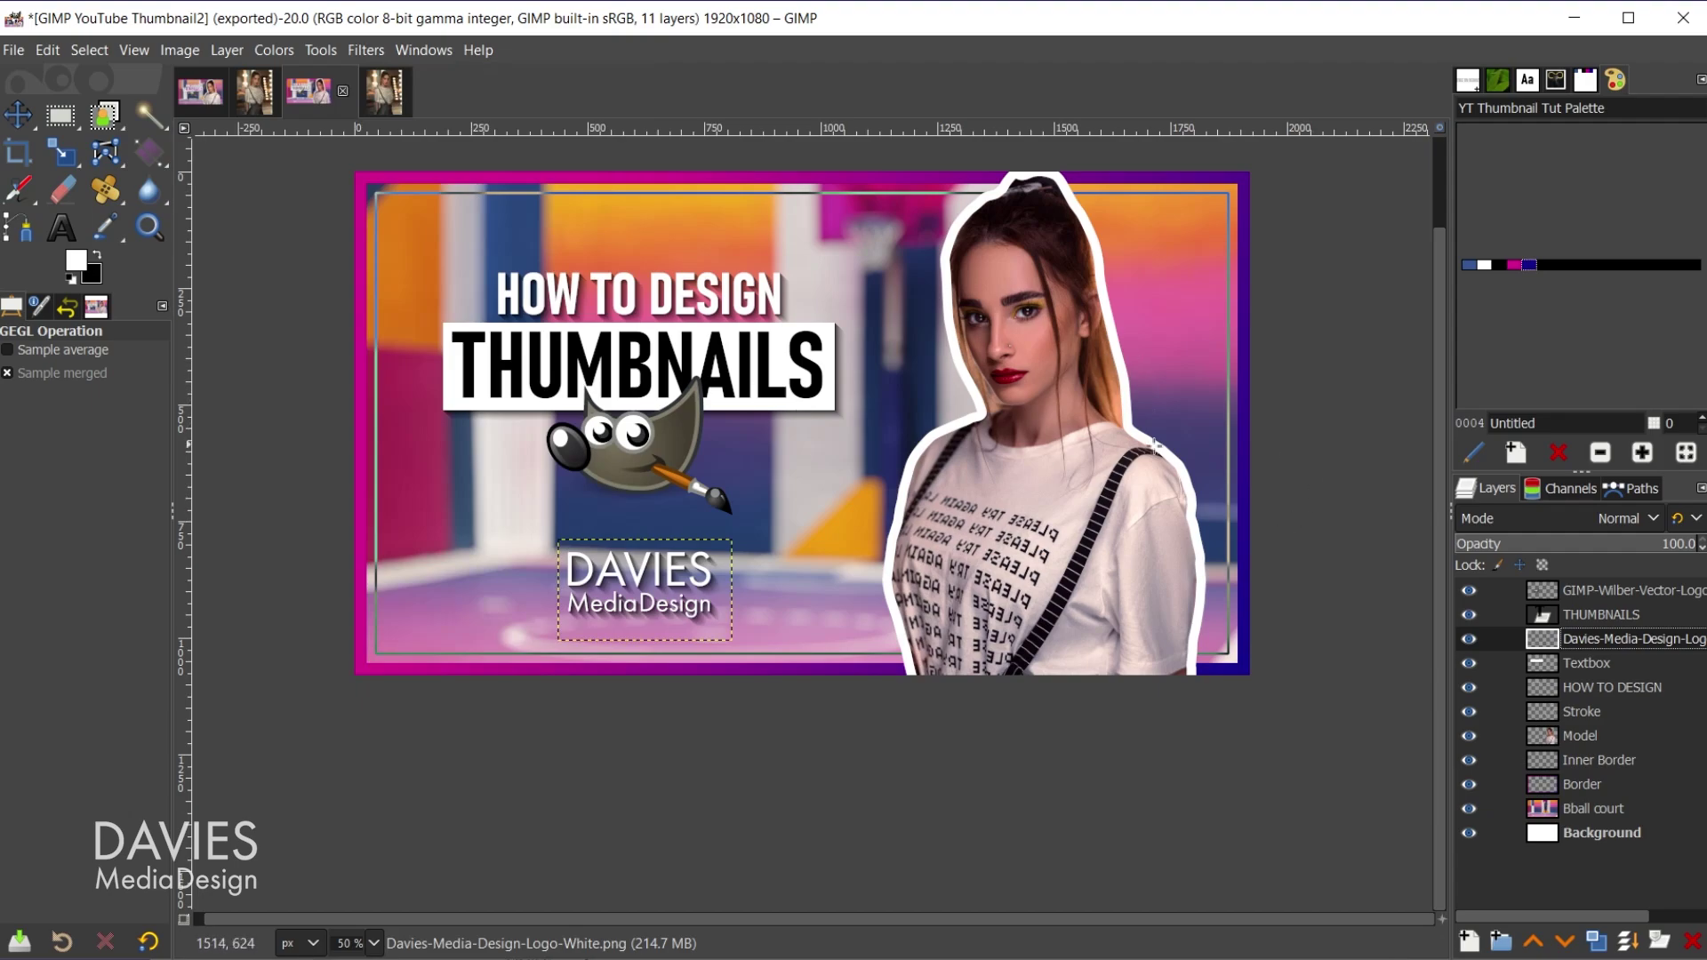
# Apply a magenta (d5008e) Fading (fixed length) Long Shadow to the Model layer
pyautogui.click(1553, 738)
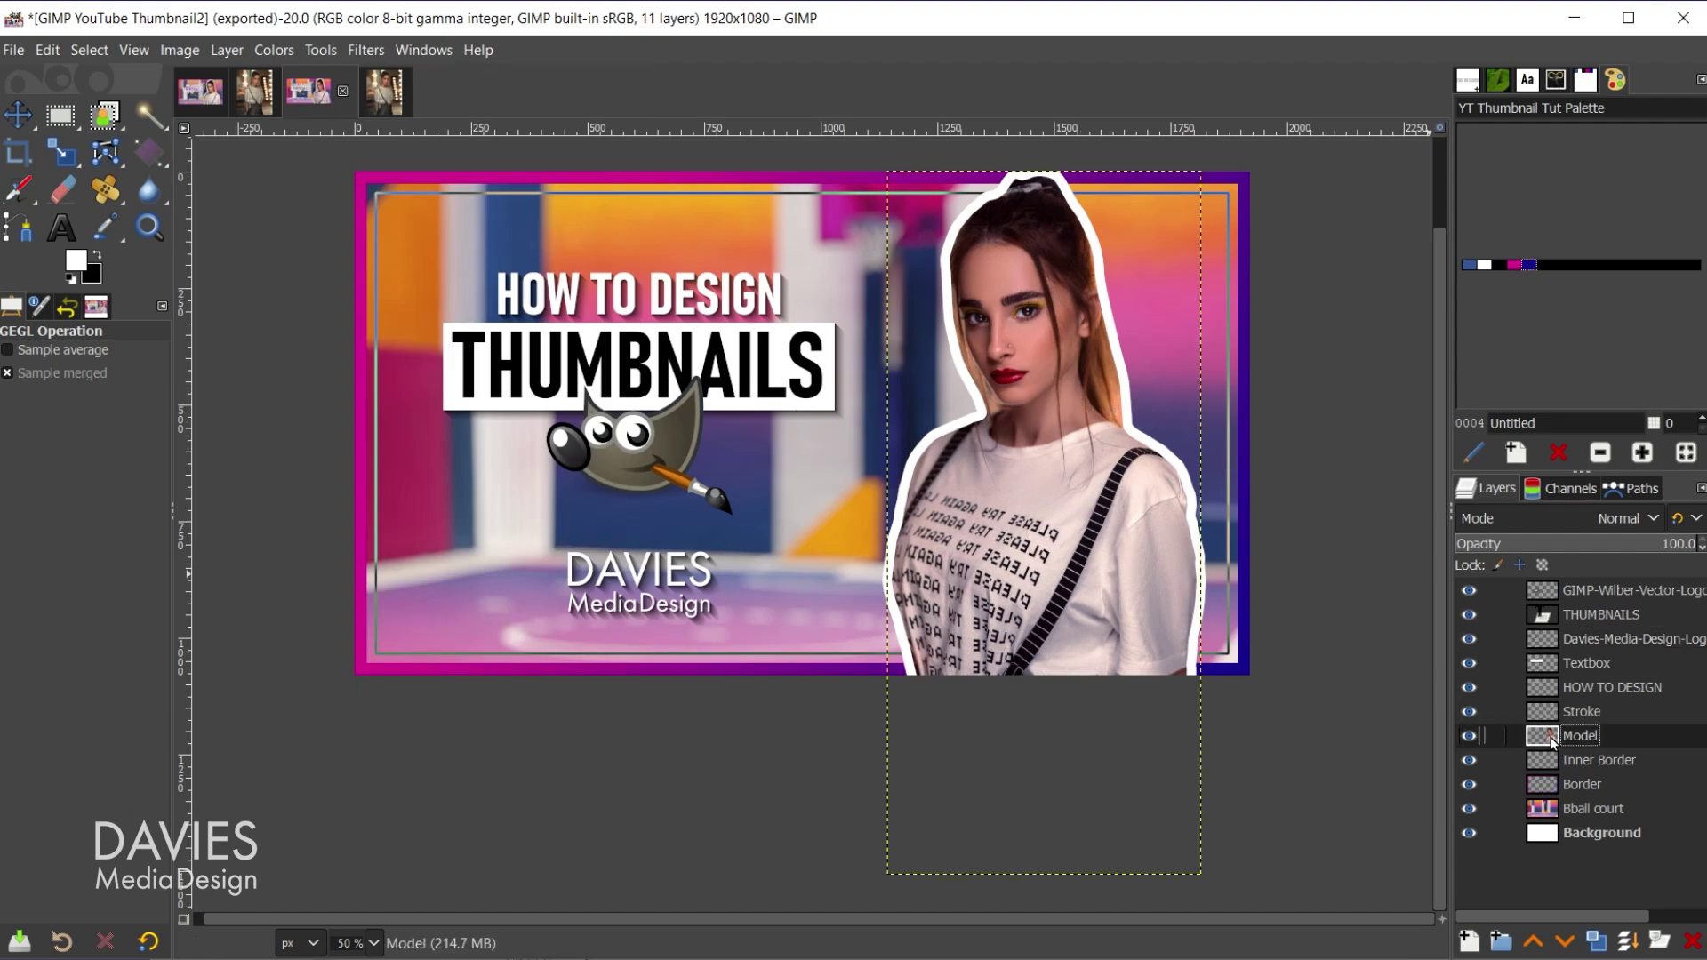
pyautogui.click(362, 51)
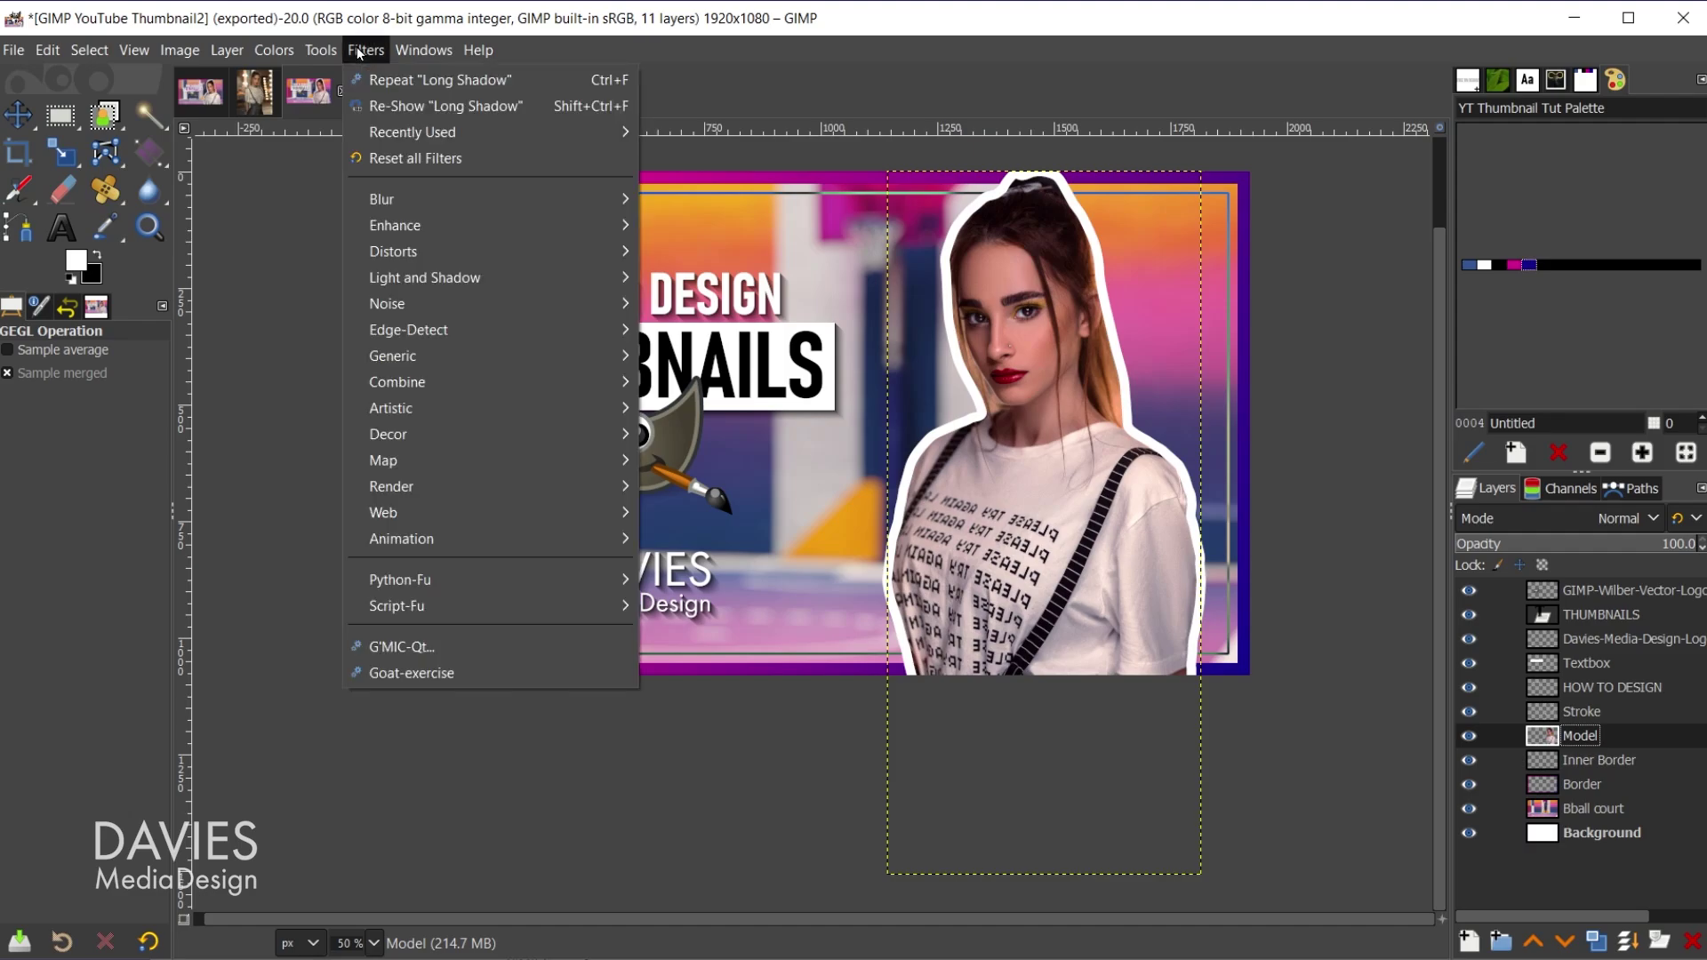
pyautogui.click(377, 105)
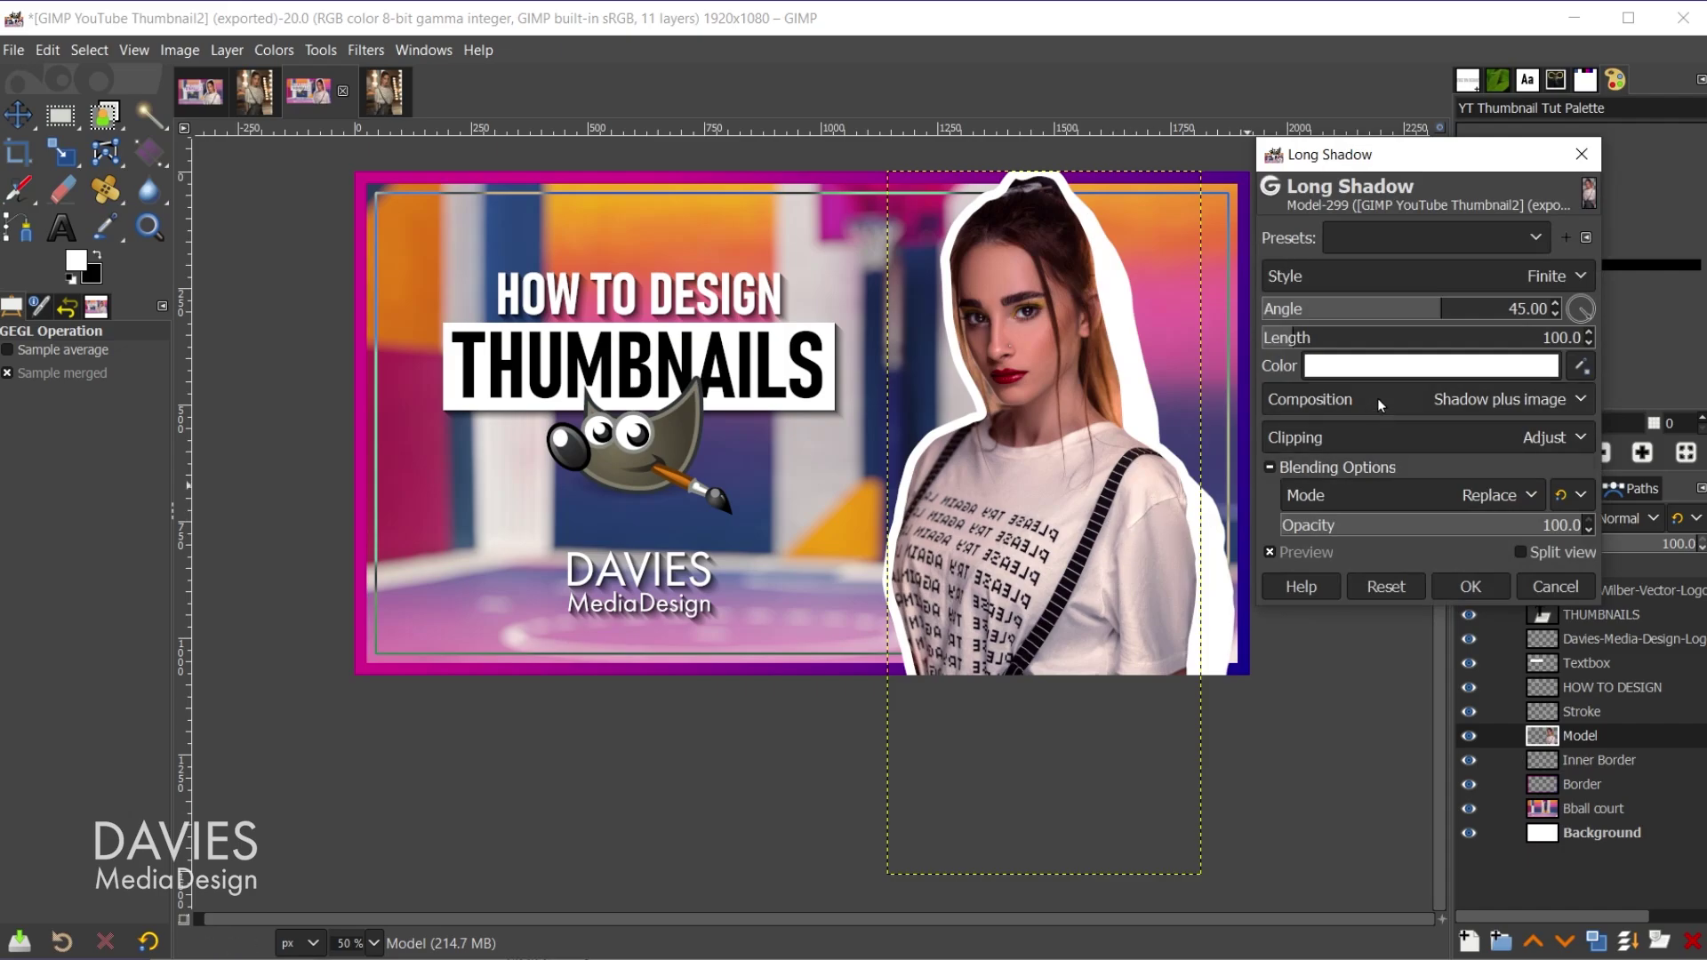
pyautogui.click(1422, 366)
pyautogui.click(1518, 502)
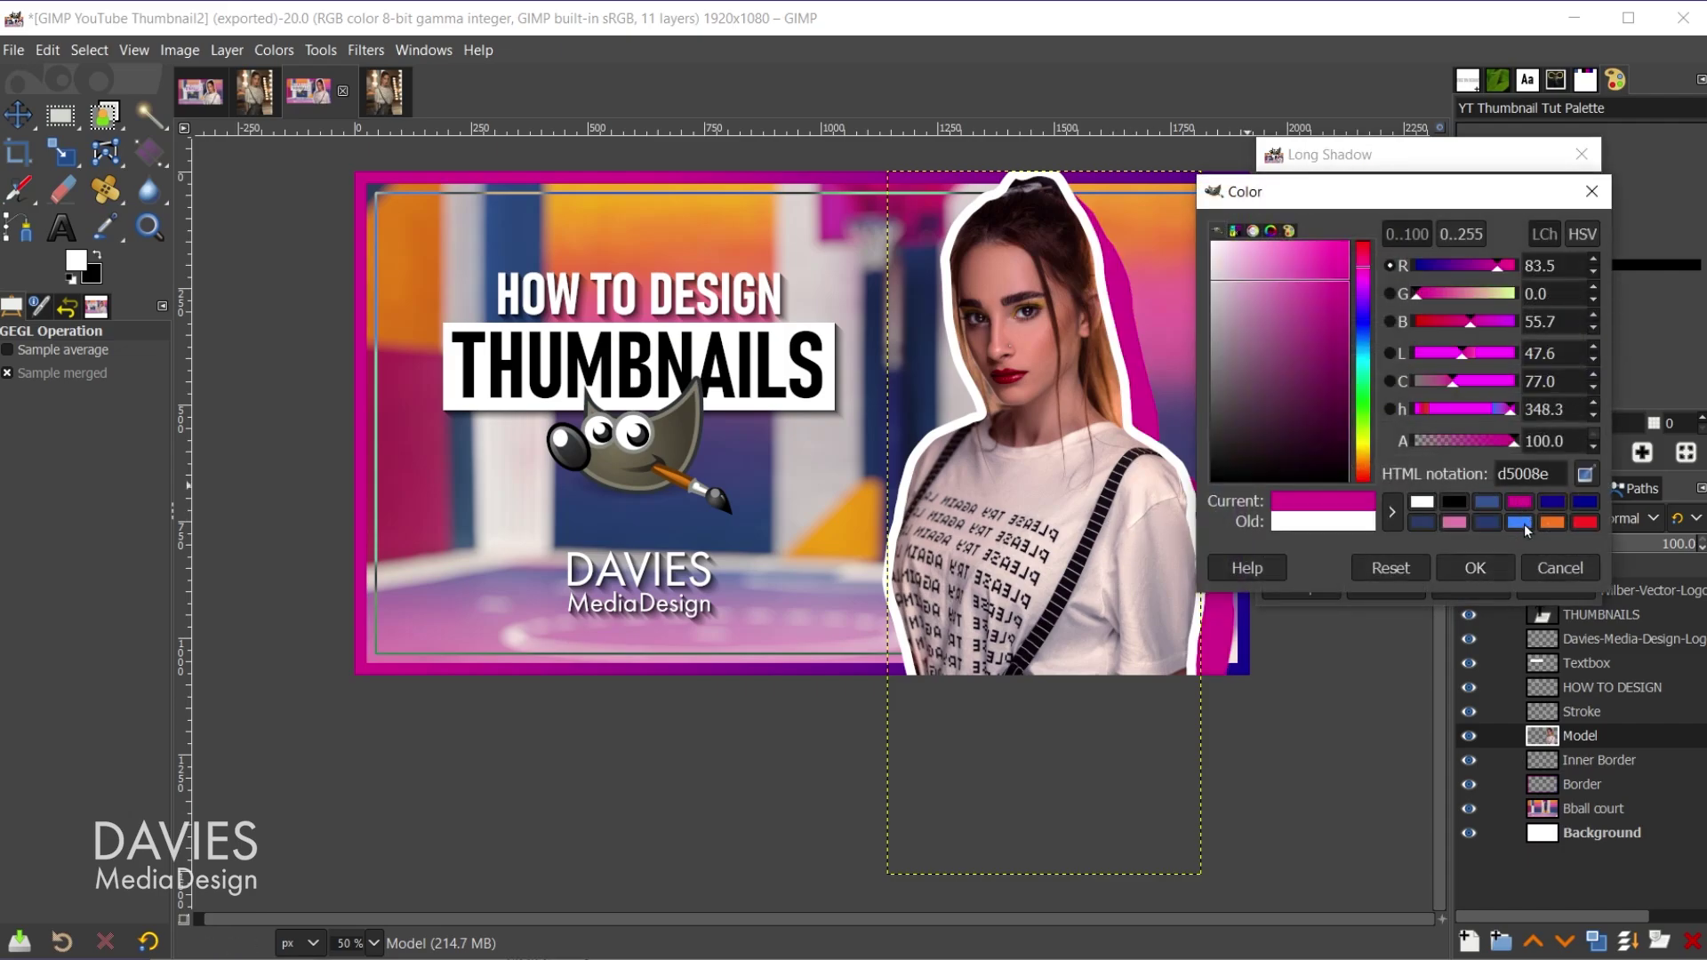
pyautogui.click(1480, 562)
pyautogui.click(1429, 279)
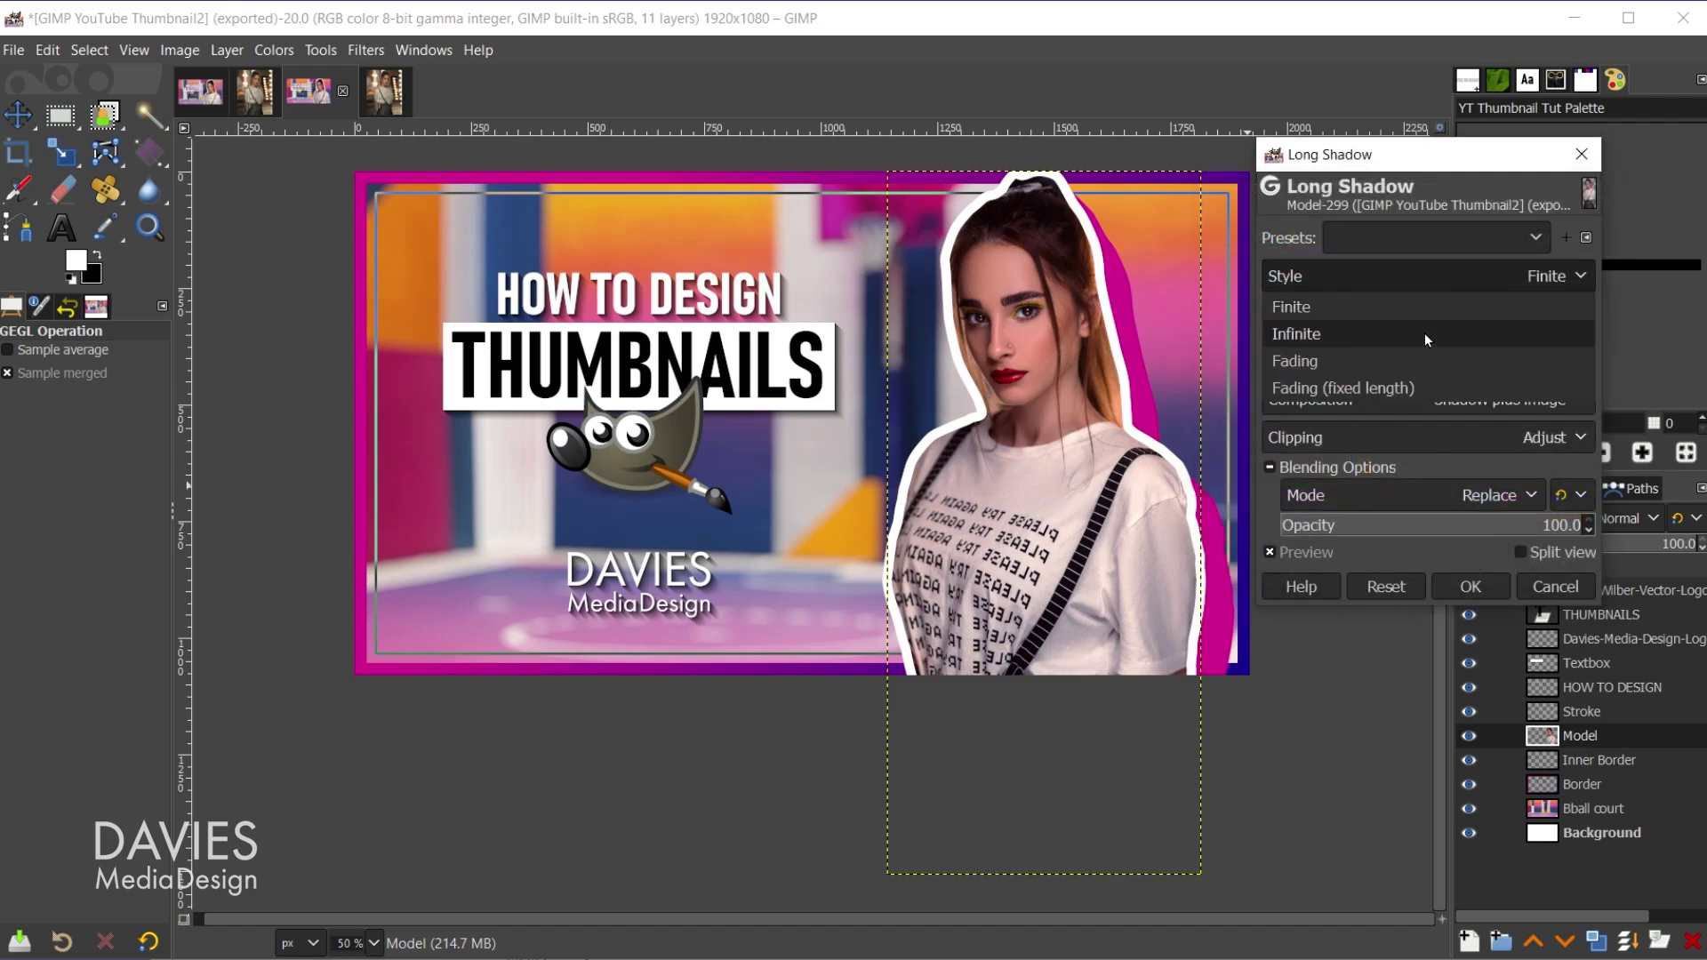
pyautogui.click(1422, 381)
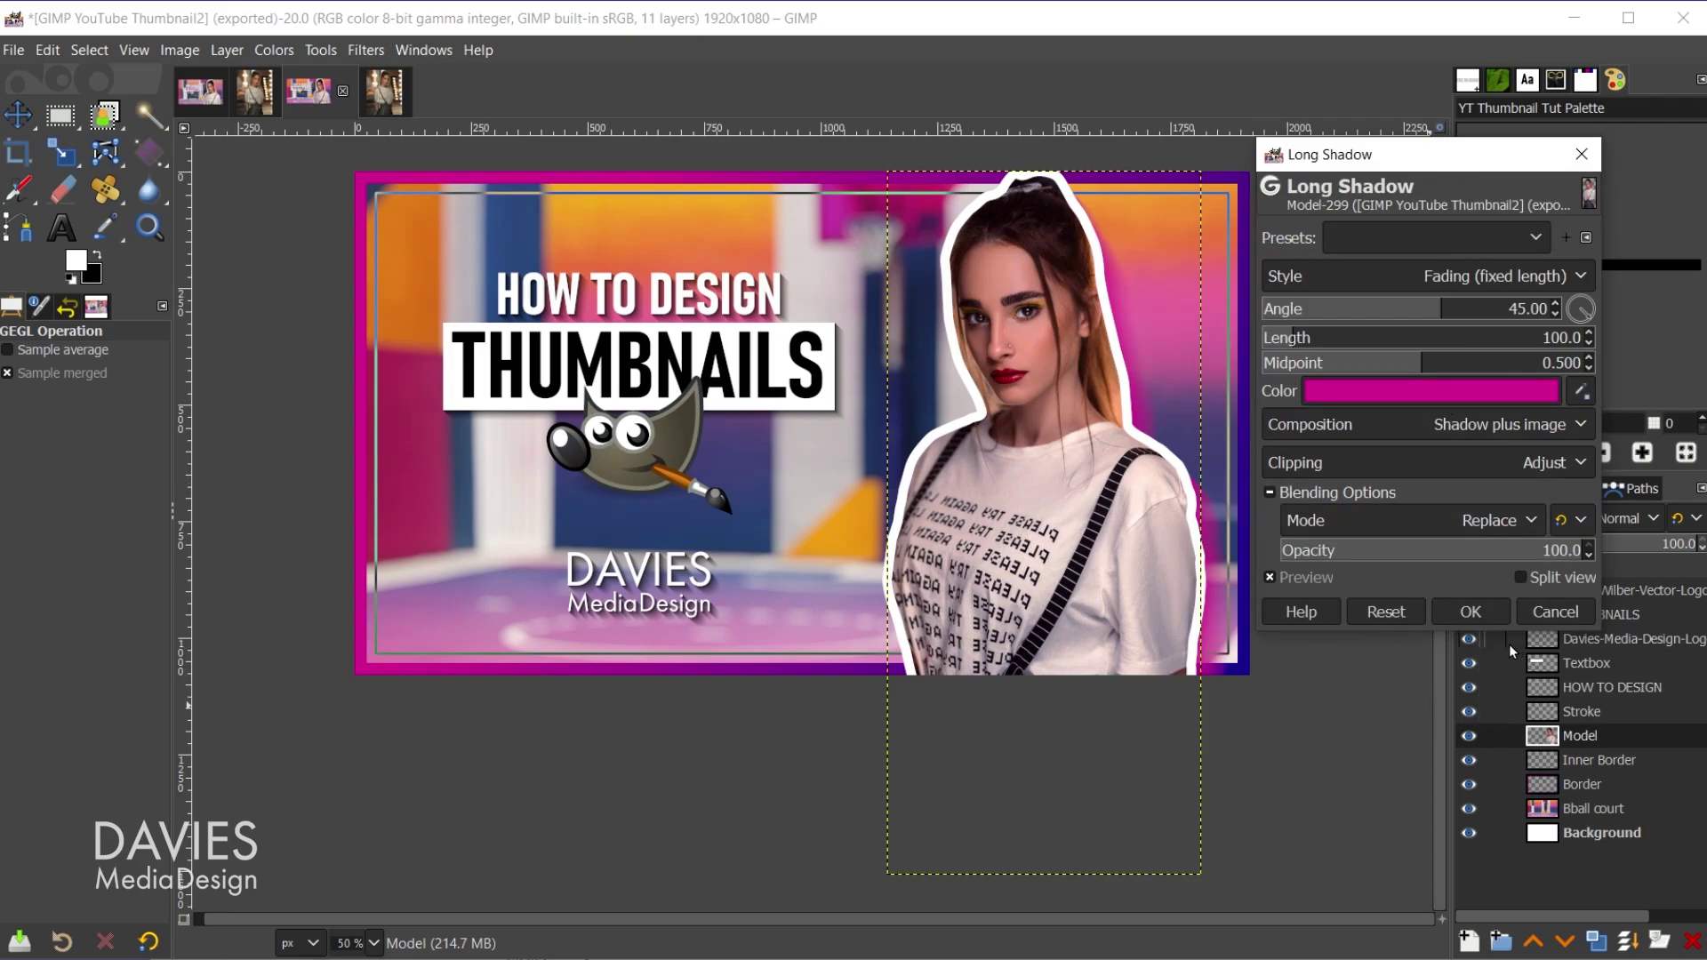
pyautogui.click(1470, 612)
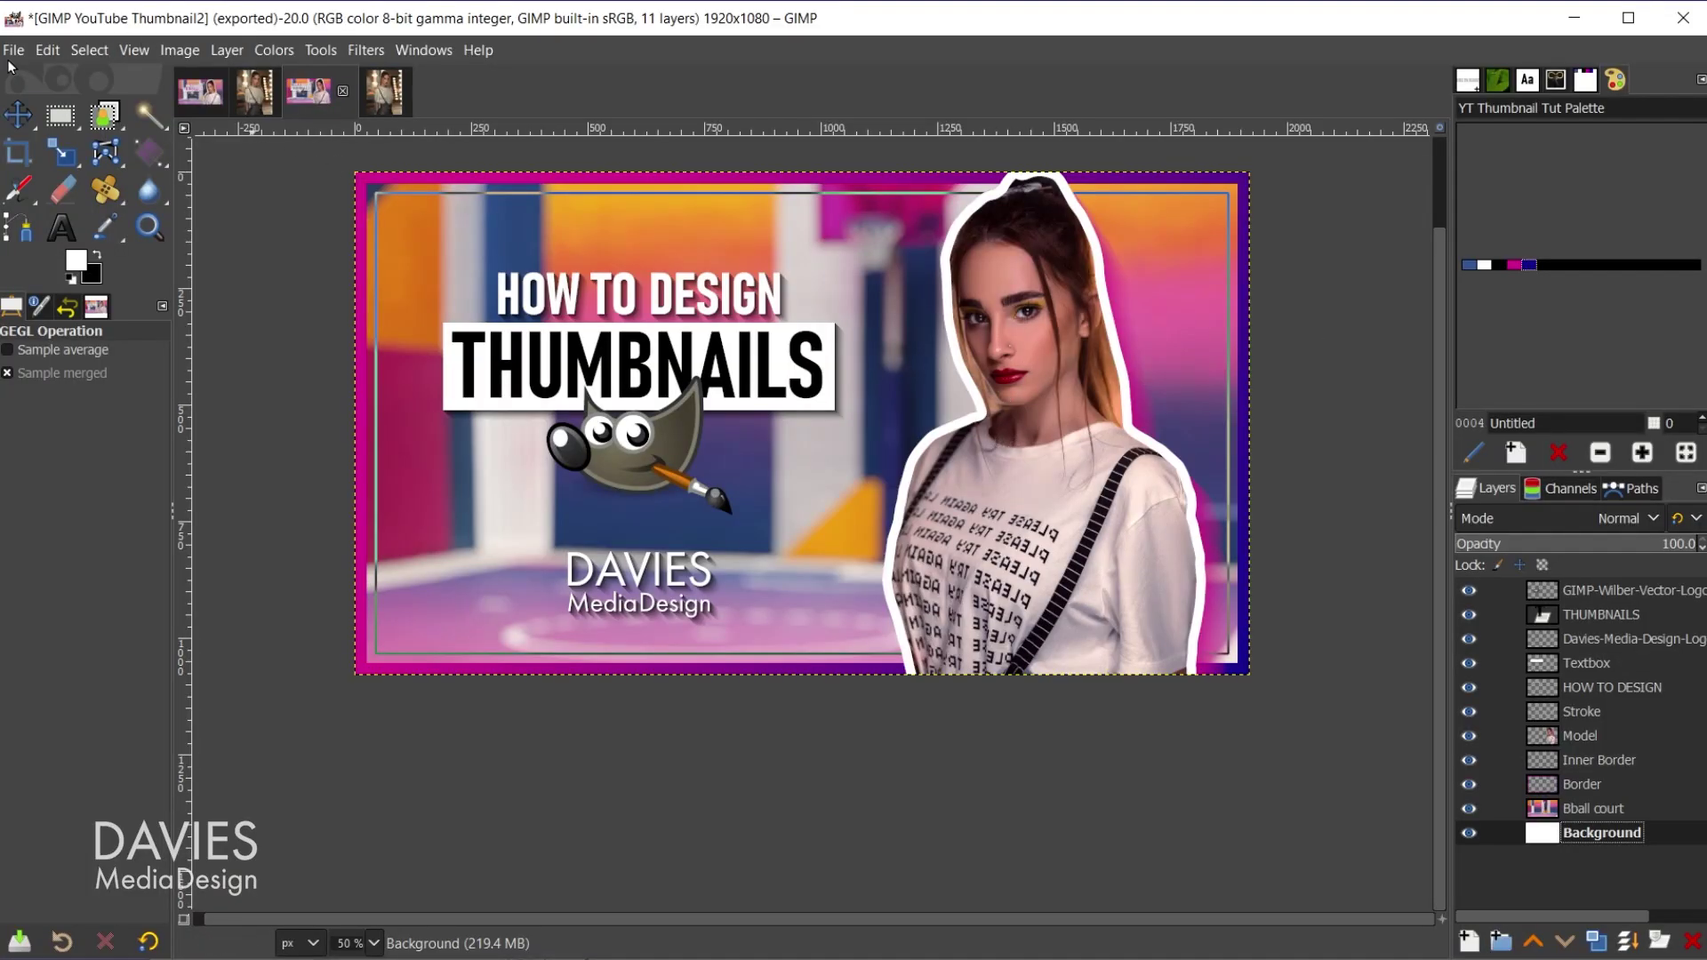
# Overwrite GIMP YouTube Thumbnail2.jpg with a quality-100 JPEG export of the thumbnail
pyautogui.click(15, 57)
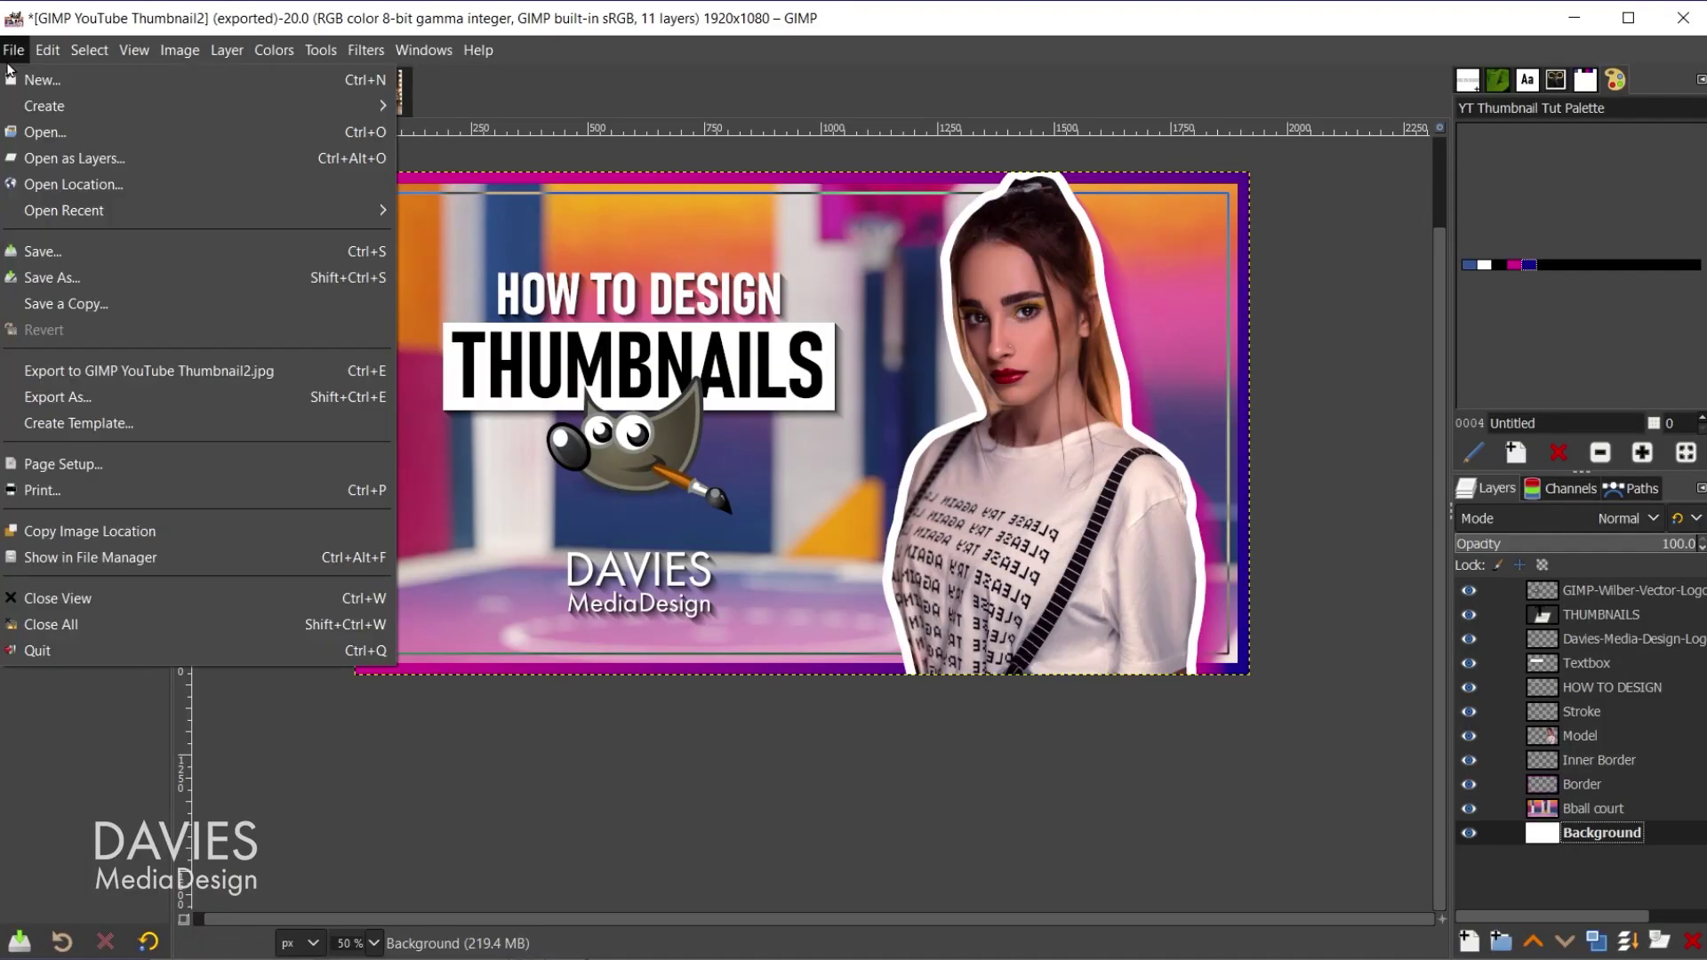
pyautogui.click(126, 396)
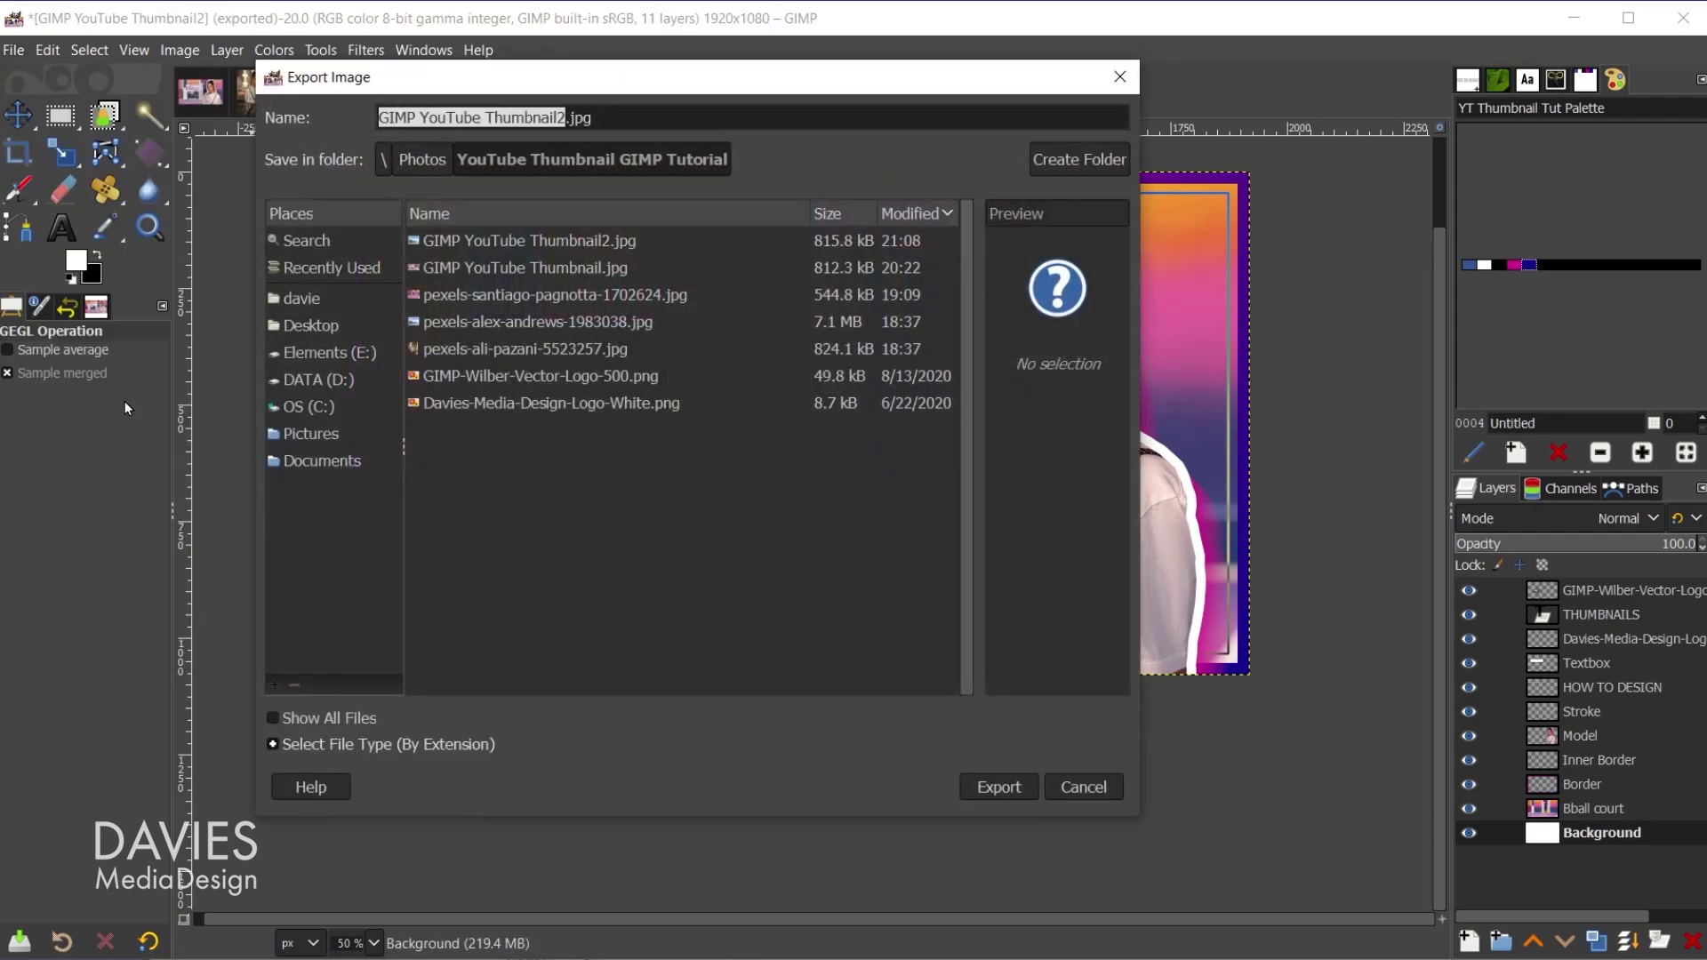
pyautogui.click(578, 240)
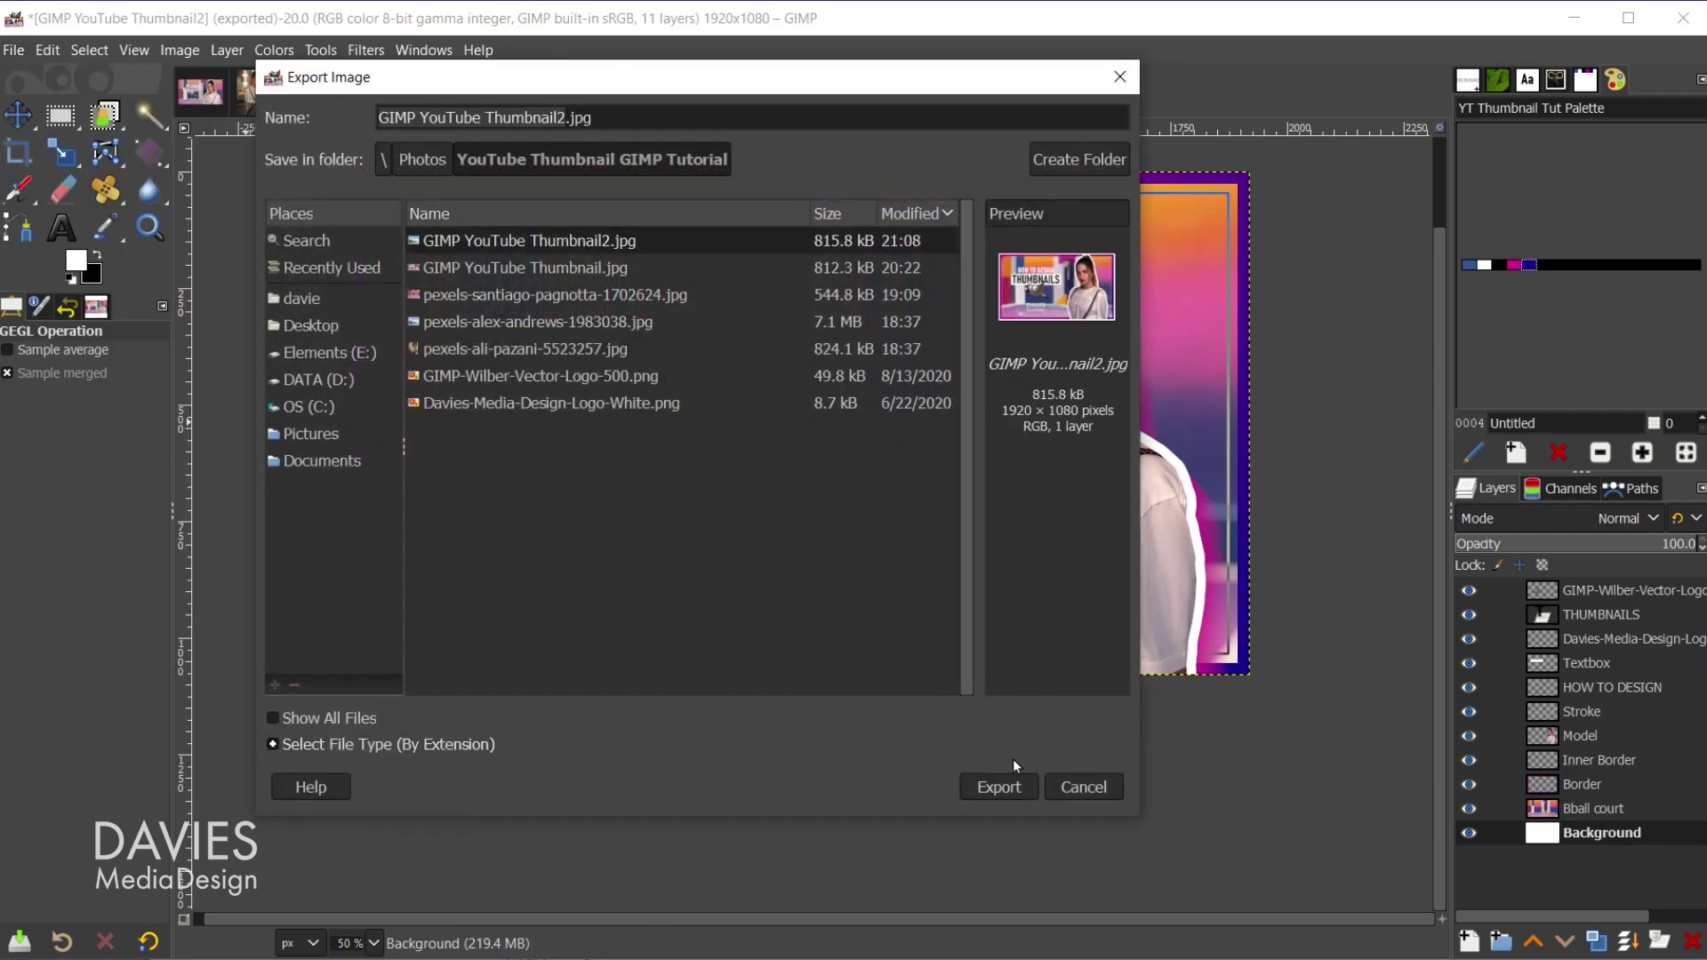
pyautogui.click(1023, 787)
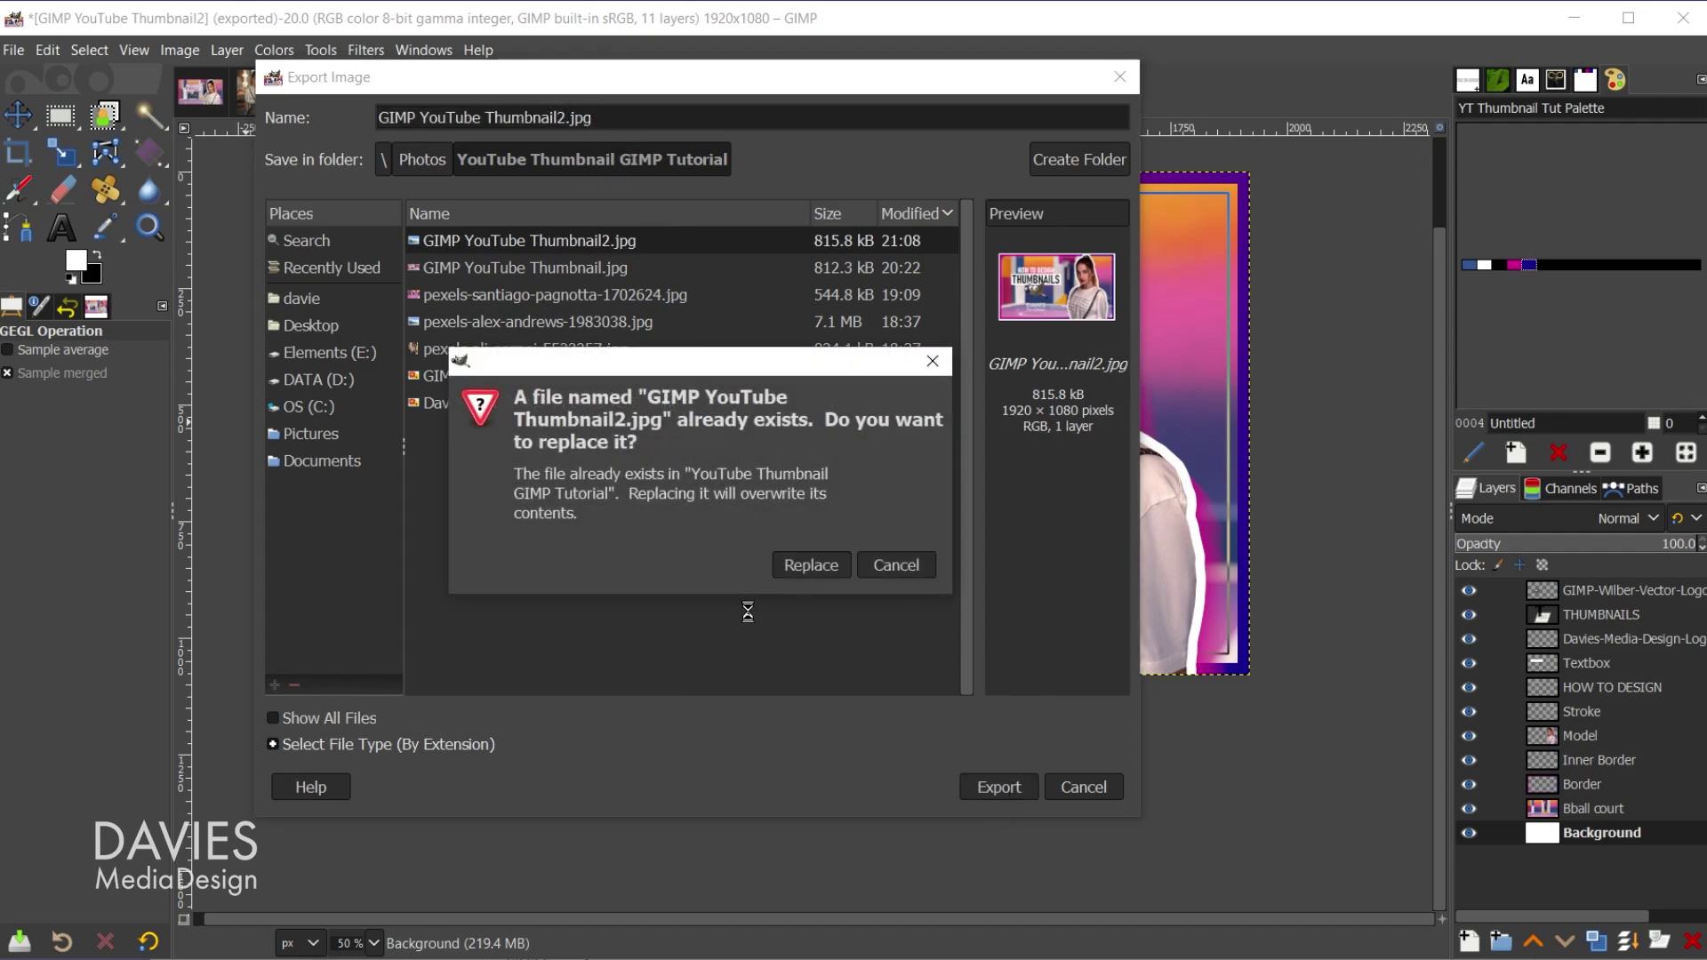
pyautogui.click(815, 566)
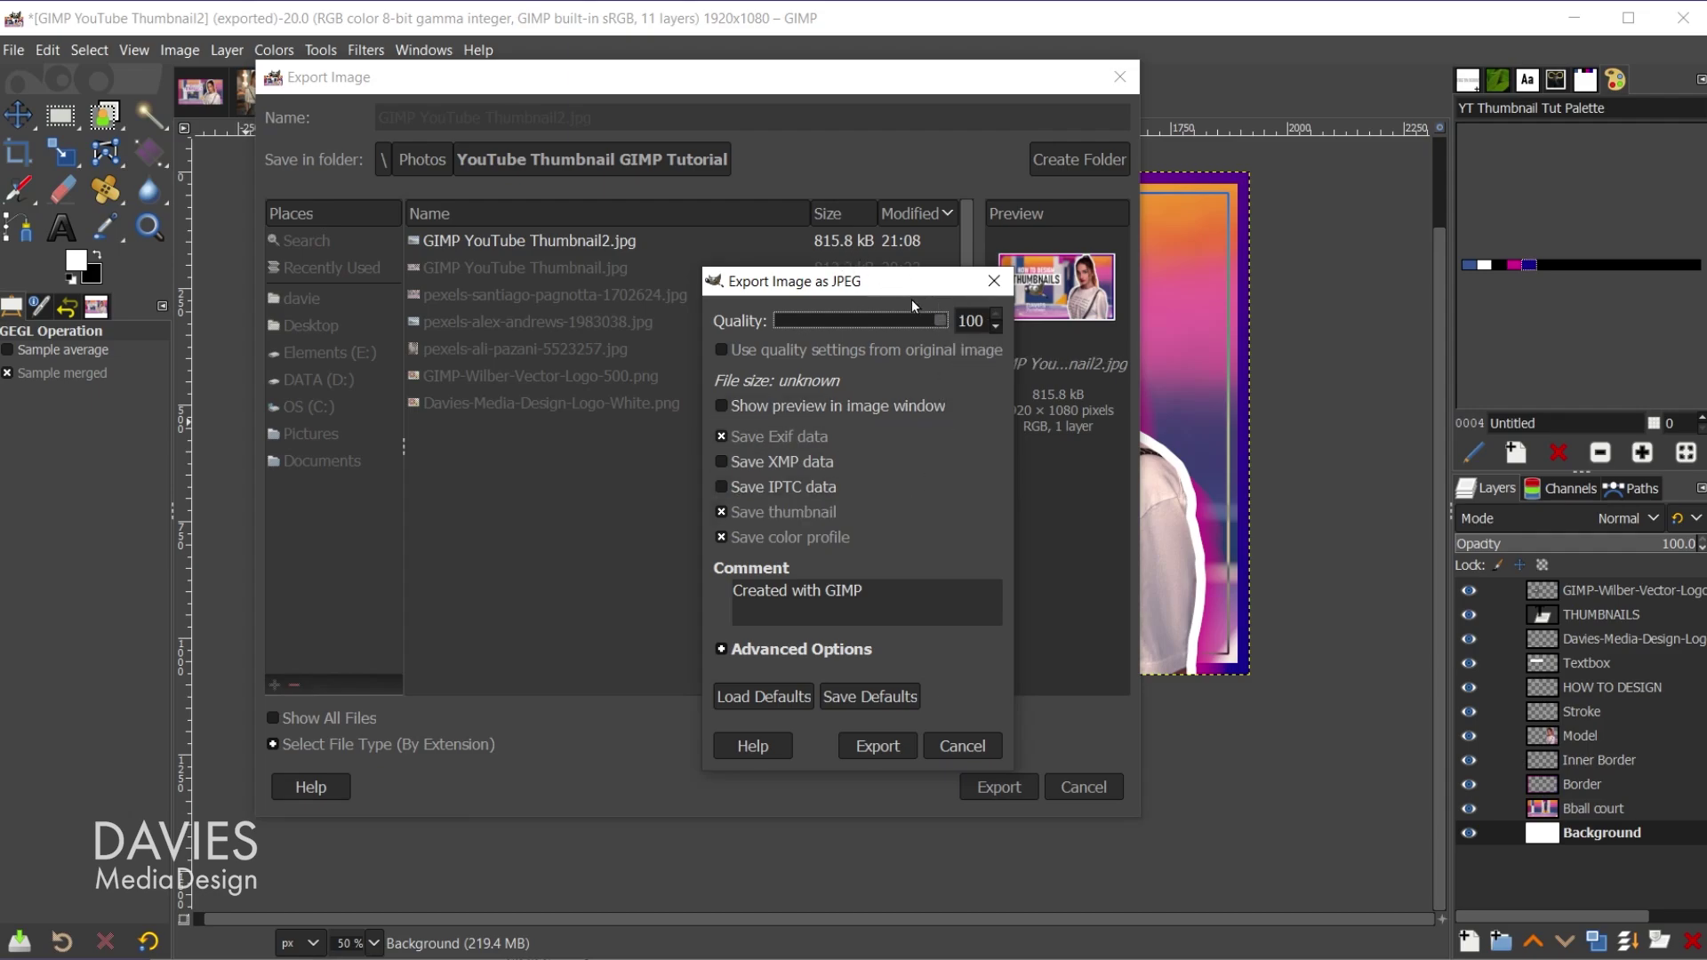
pyautogui.click(893, 744)
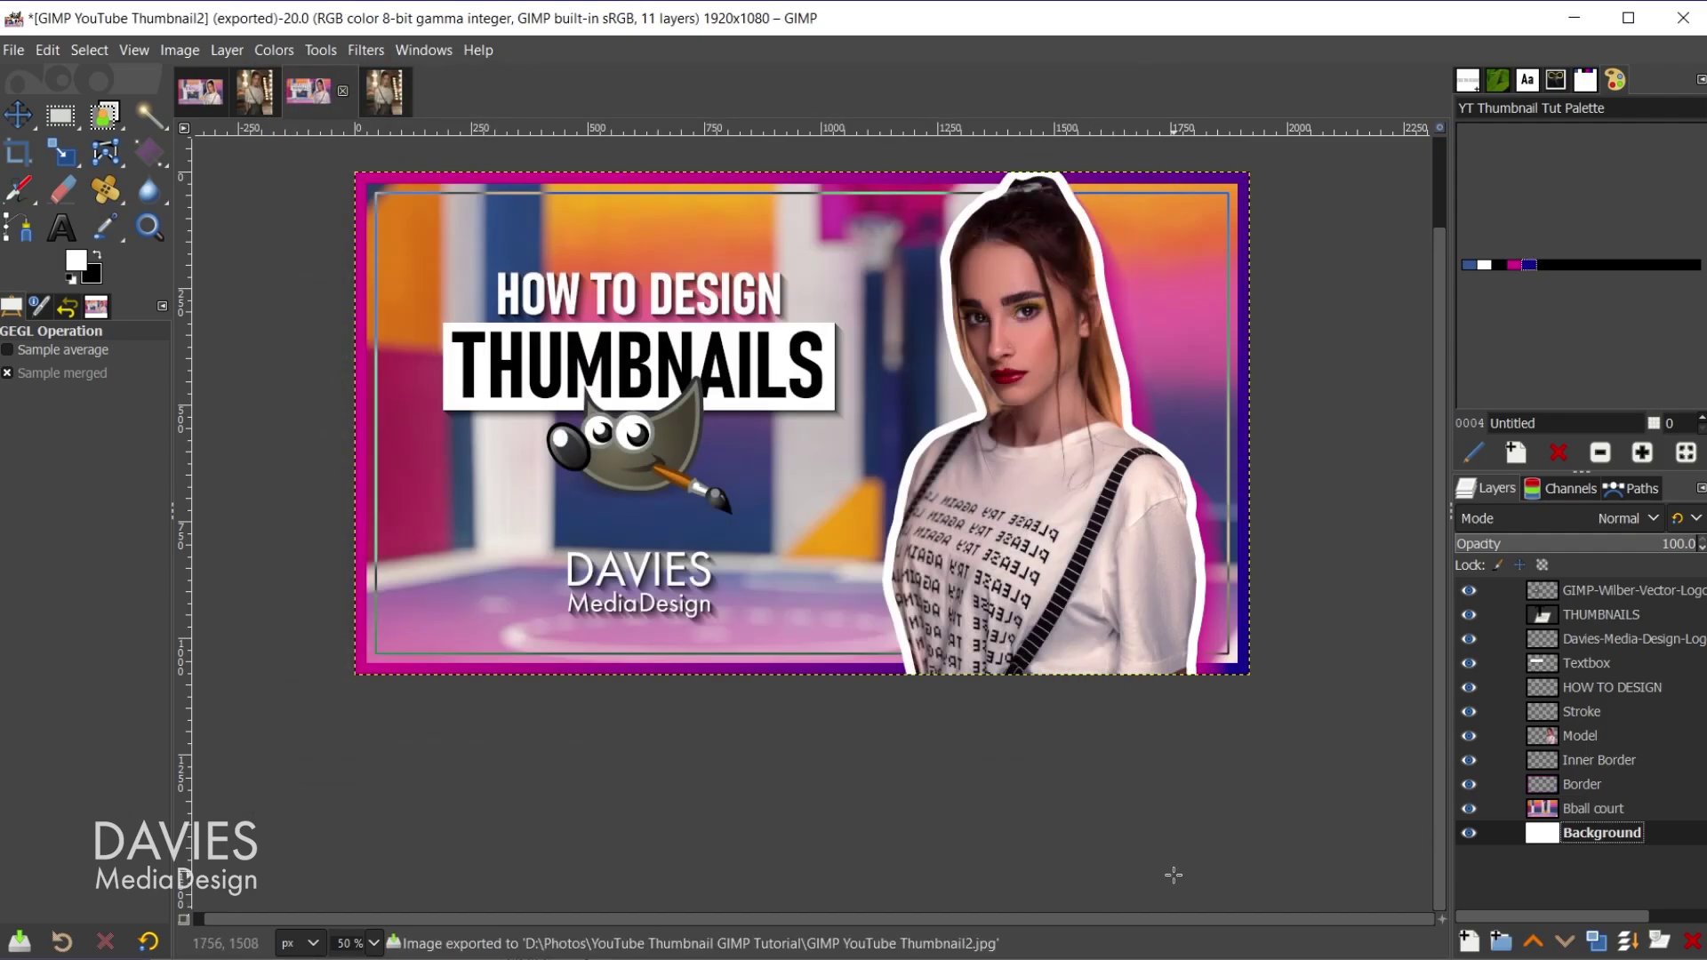